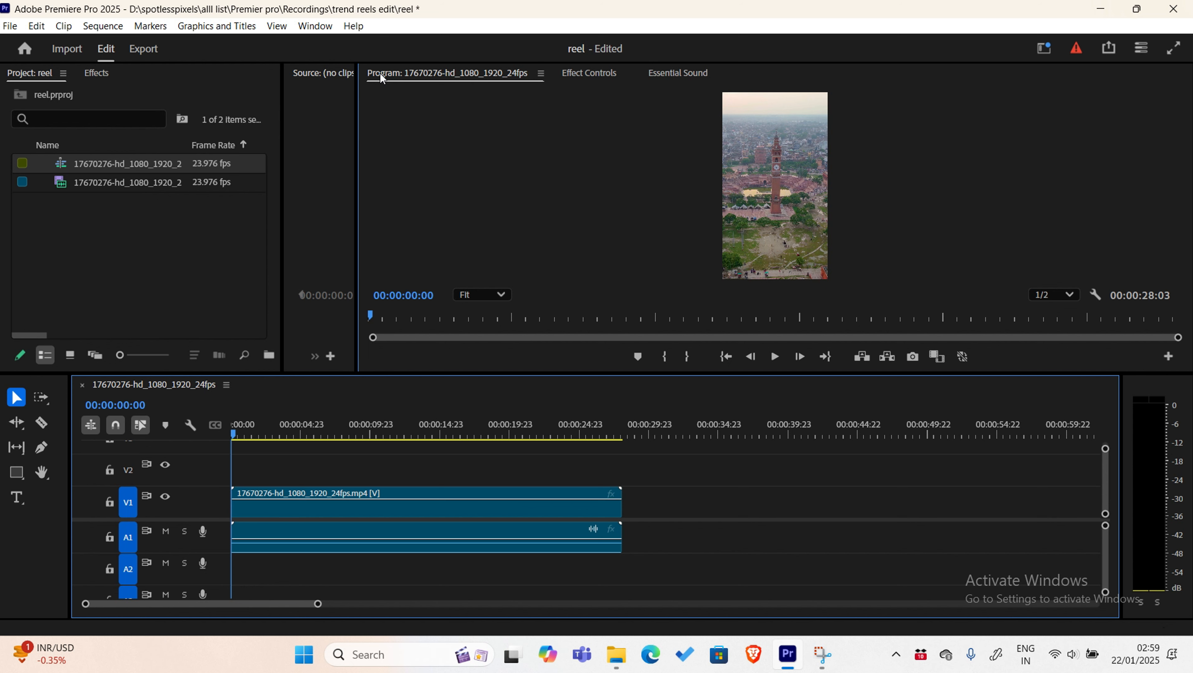
# - Dock the Program monitor as its own full-height panel beside the other panels and close the empty Source monitor
pyautogui.moveTo(388, 75); pyautogui.dragTo(1190, 254)
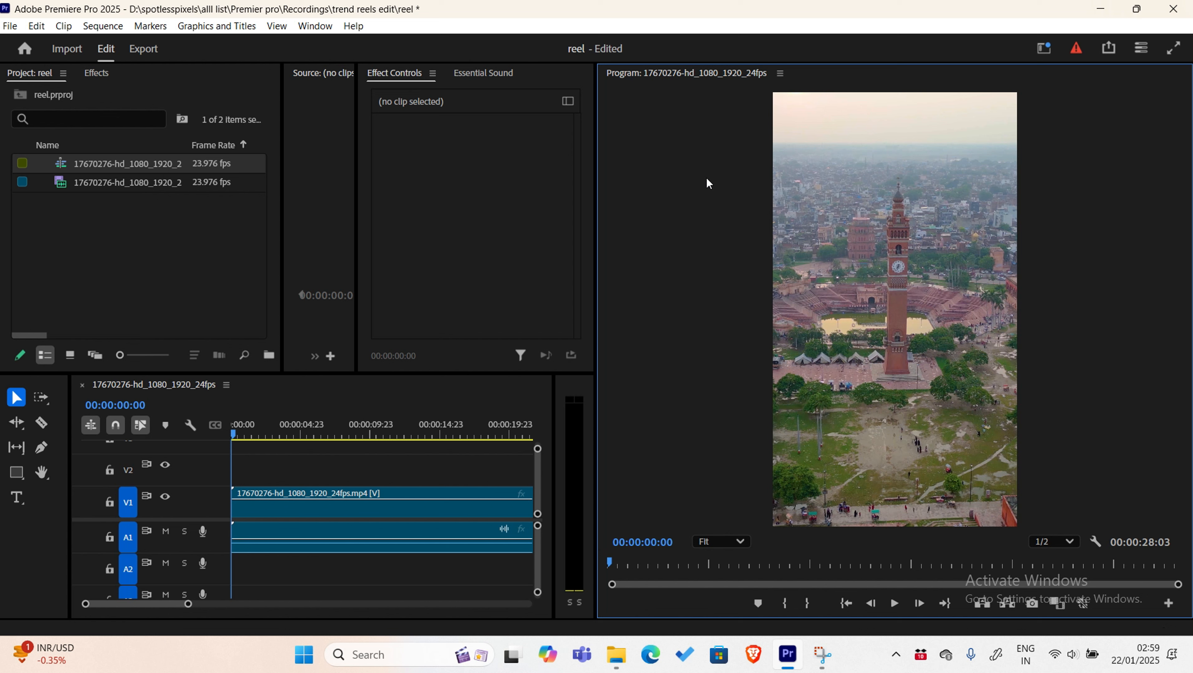
pyautogui.click(286, 73)
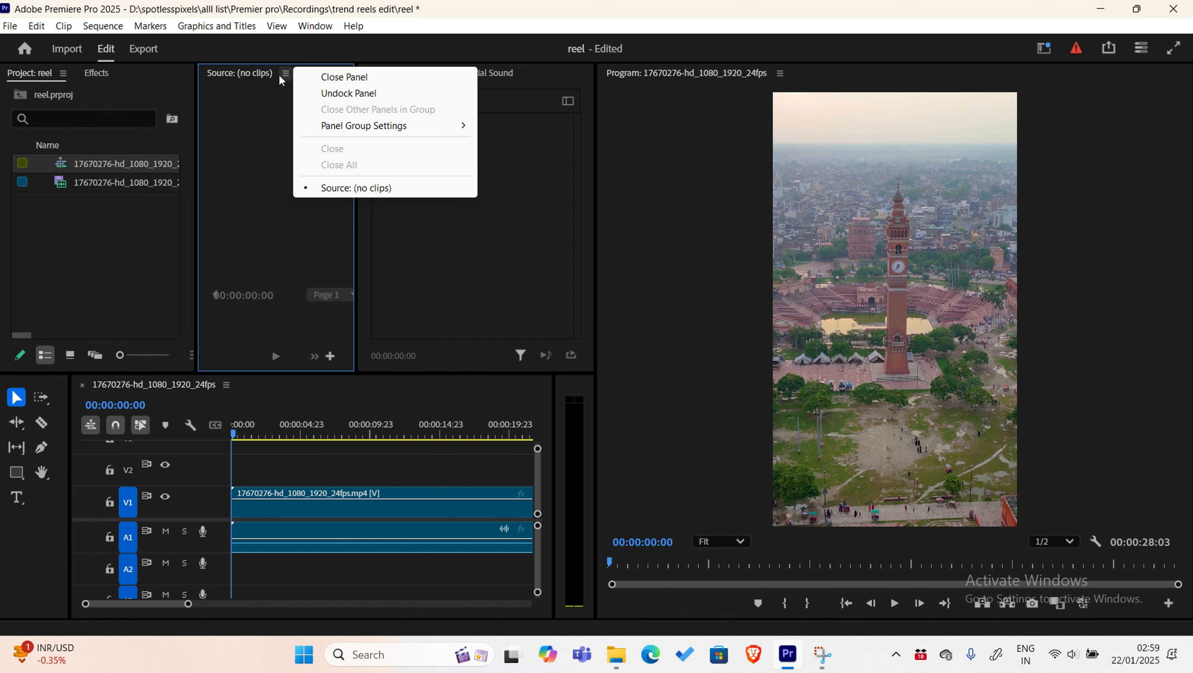
pyautogui.click(346, 77)
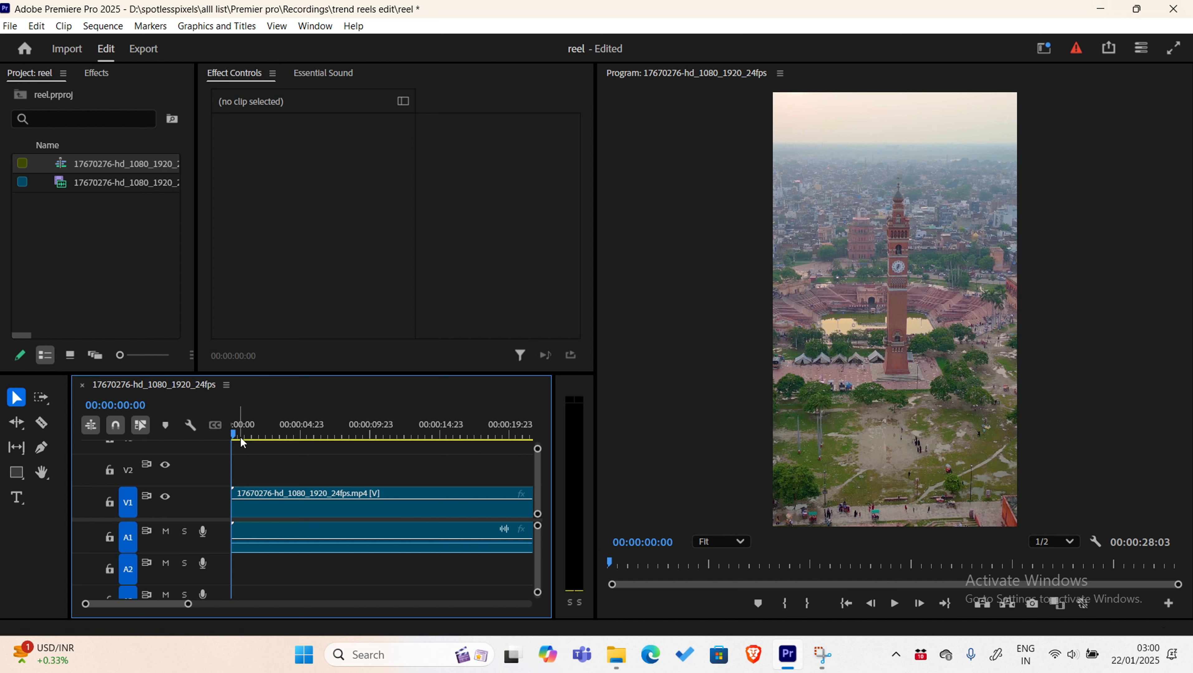
# - Set the playhead to the sequence start at 00:00:00:00 and select the video clip on V1
pyautogui.click(252, 432)
pyautogui.moveTo(254, 430); pyautogui.dragTo(229, 433)
pyautogui.click(261, 504)
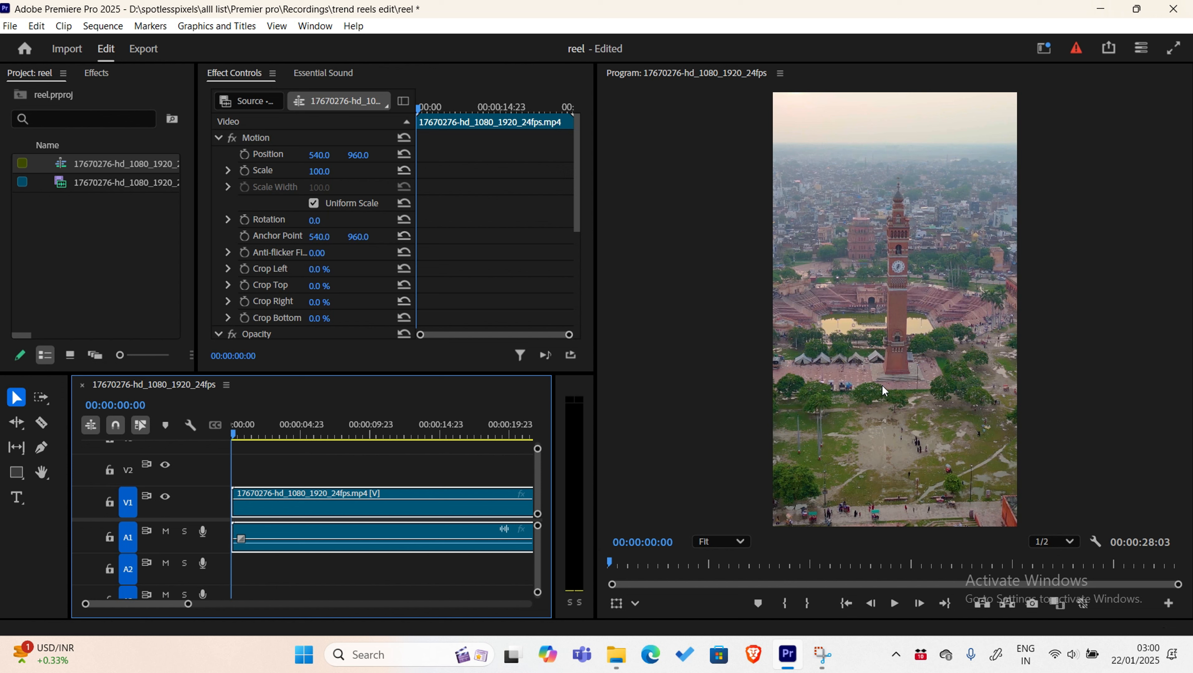
pyautogui.moveTo(242, 433); pyautogui.dragTo(230, 441)
# - Dismiss the frame export and place the Export Frame button in the Program monitor's control bar using the Button Editor
pyautogui.click(1030, 604)
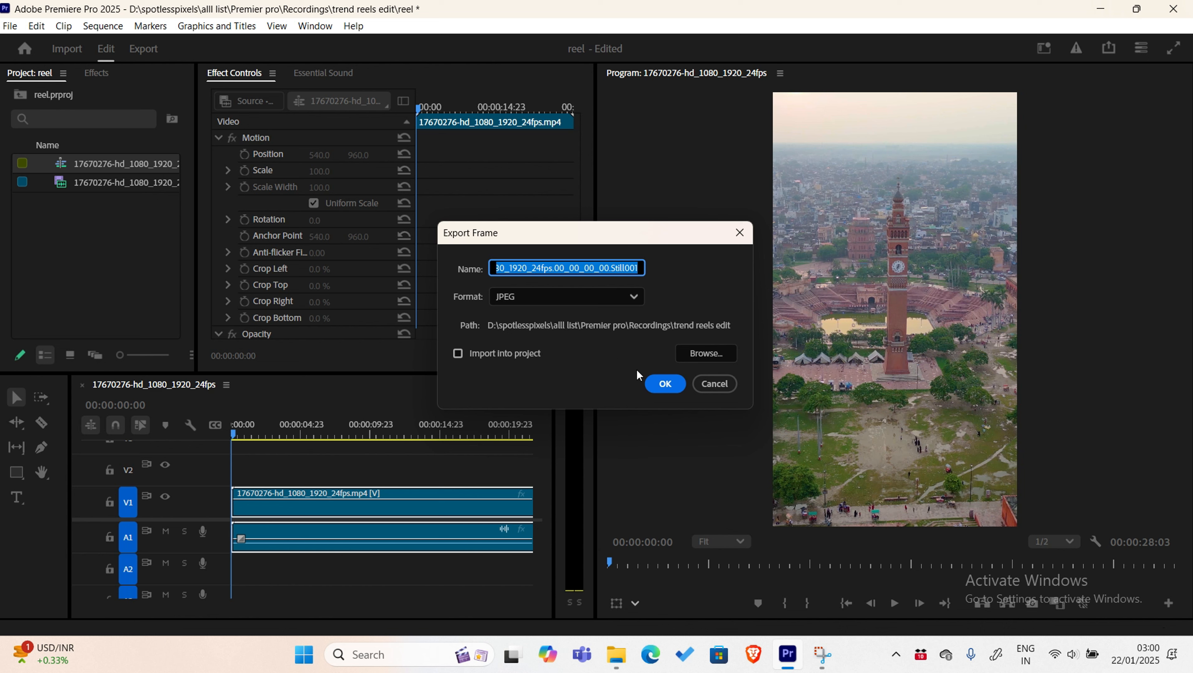
pyautogui.click(714, 383)
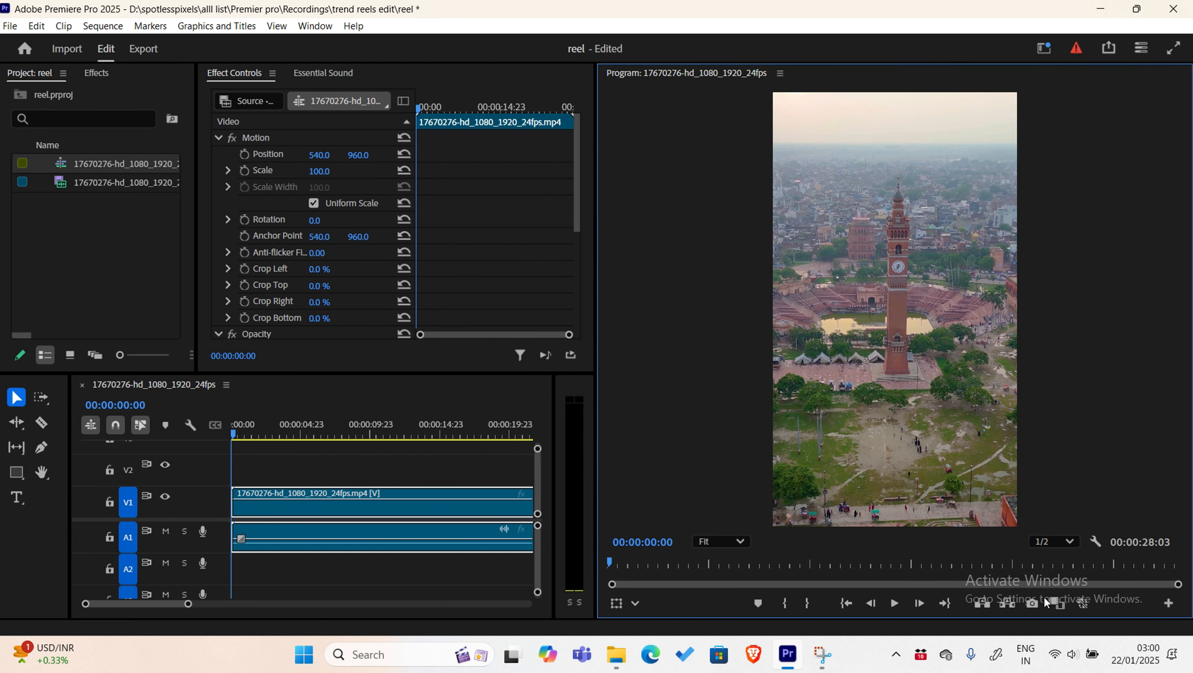
pyautogui.click(1169, 604)
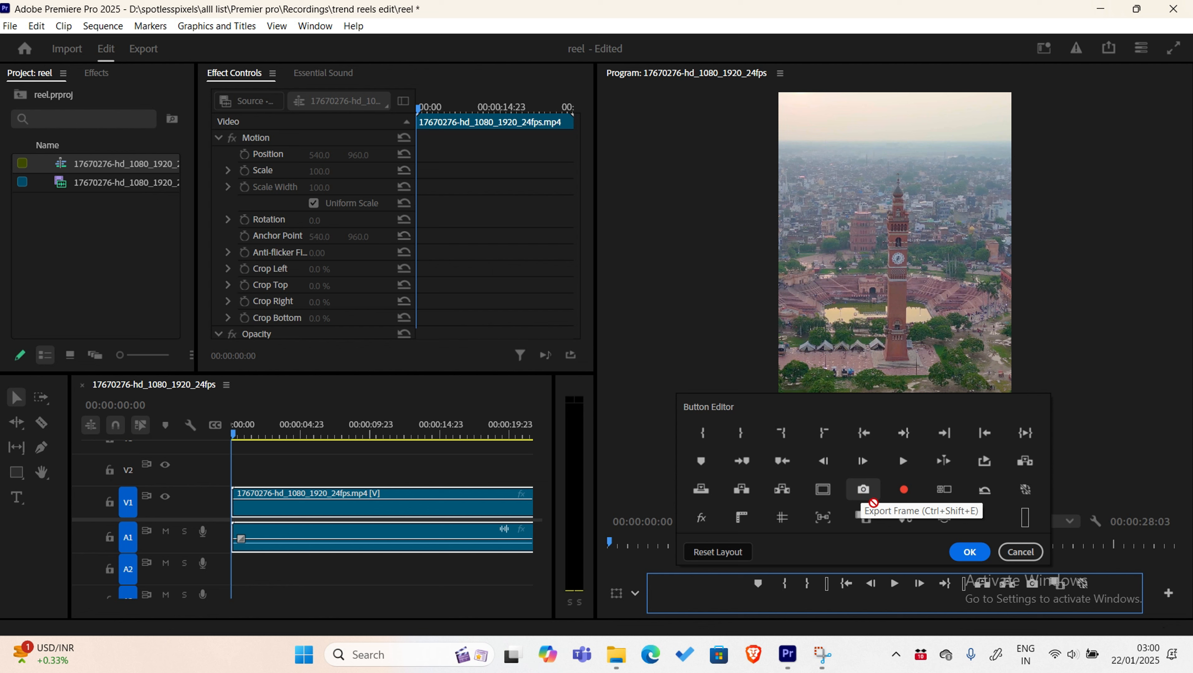
pyautogui.moveTo(863, 494); pyautogui.dragTo(1034, 587)
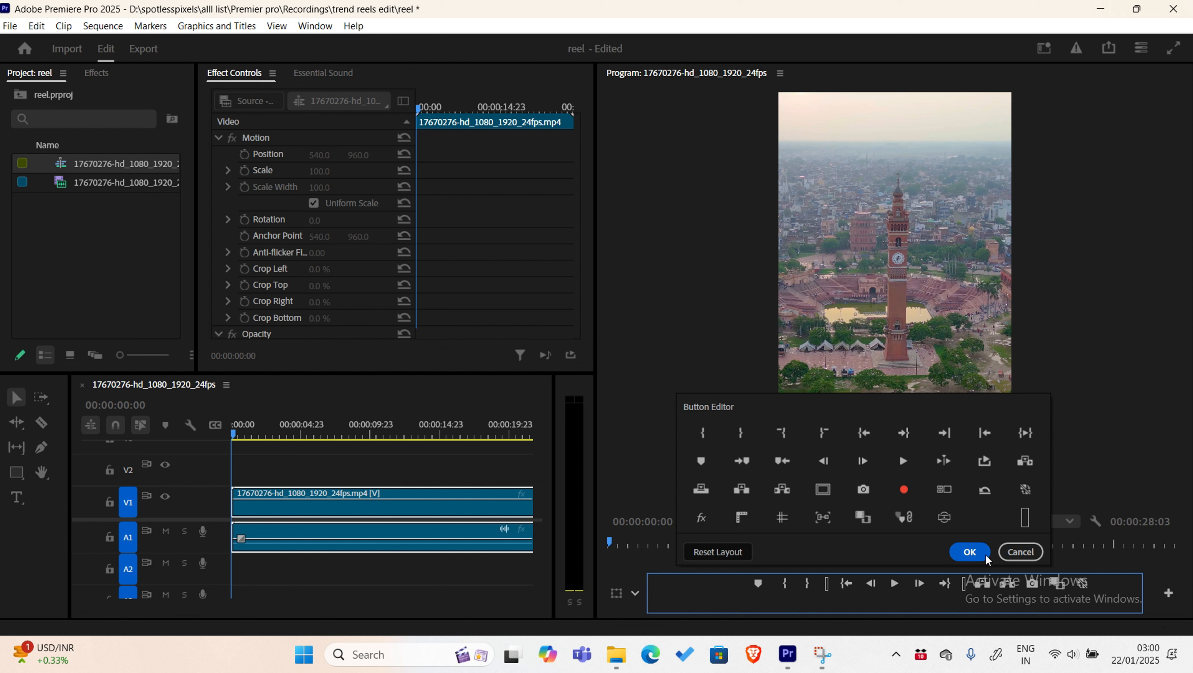
pyautogui.click(970, 551)
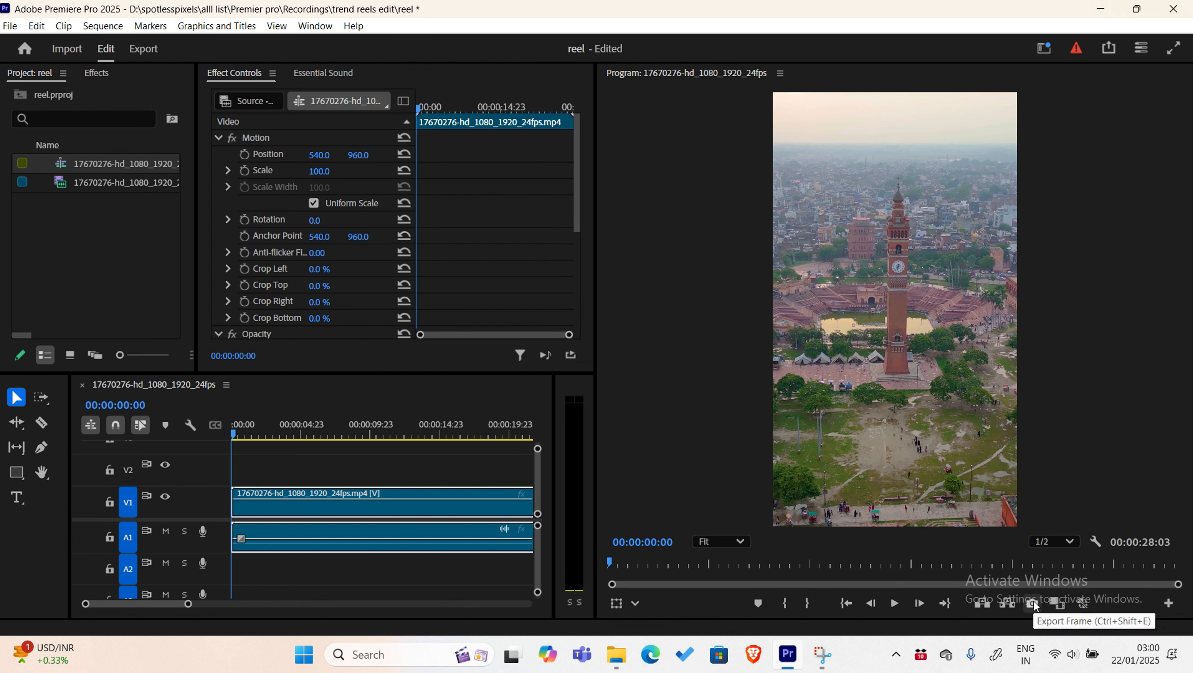
# - Export the current frame as a JPEG named front into the trend reels edit folder
pyautogui.click(243, 460)
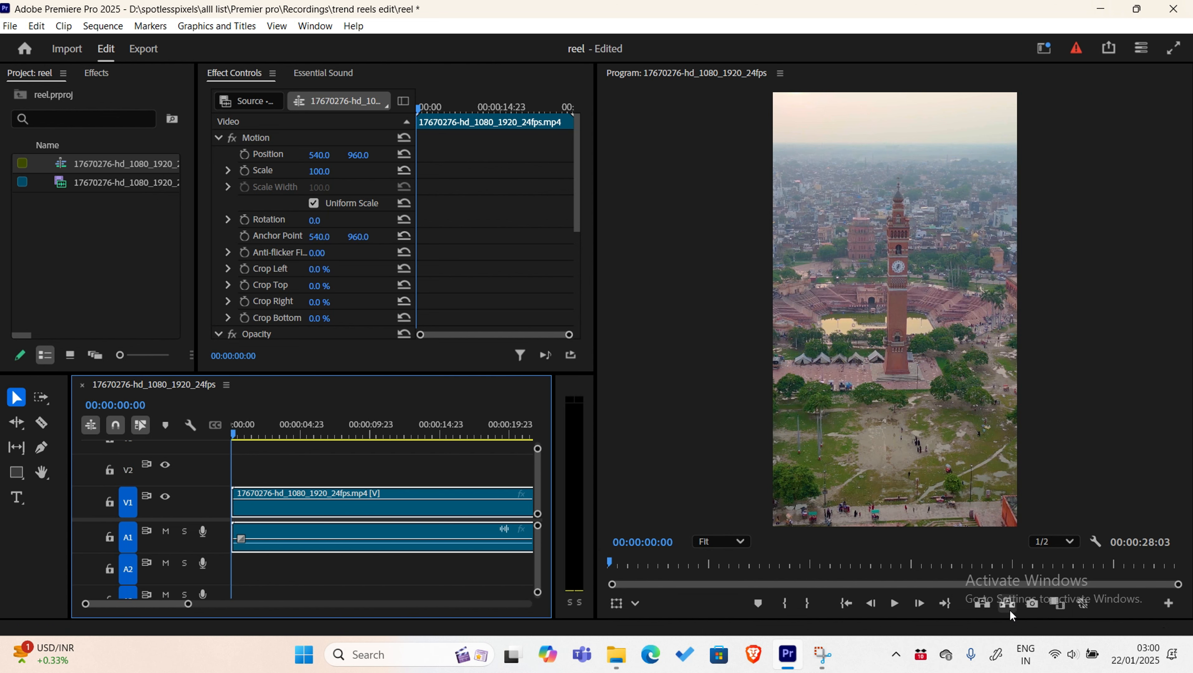
pyautogui.click(1037, 603)
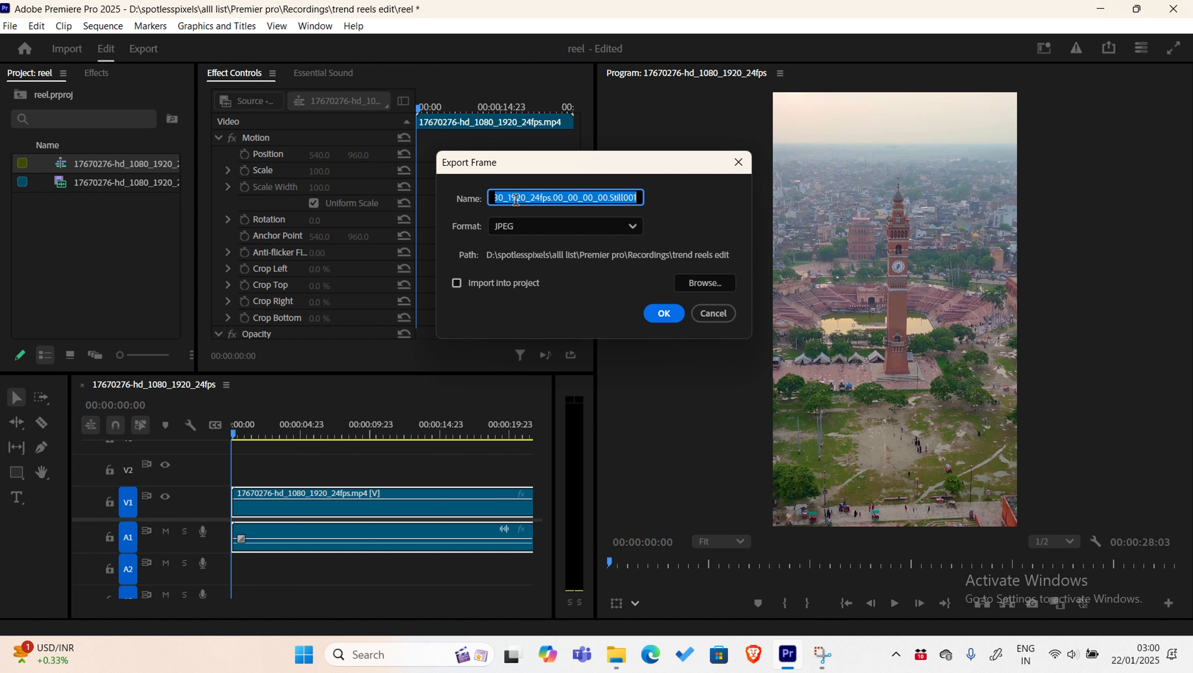
pyautogui.write('front')
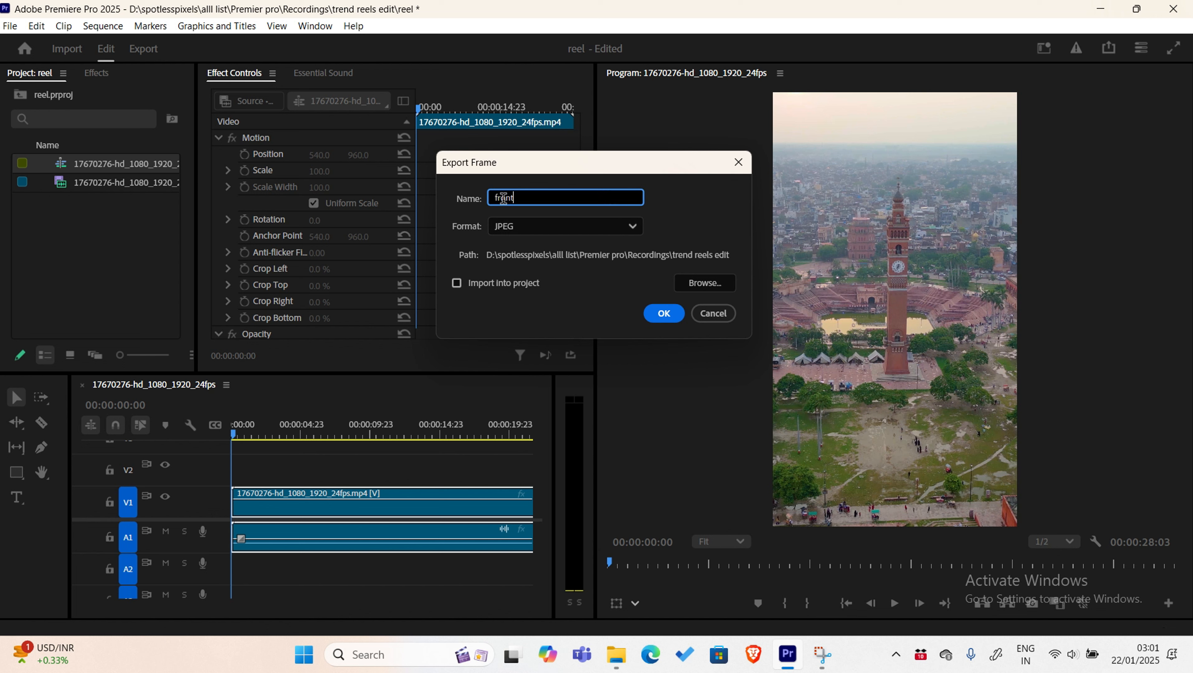
pyautogui.press('Tab')
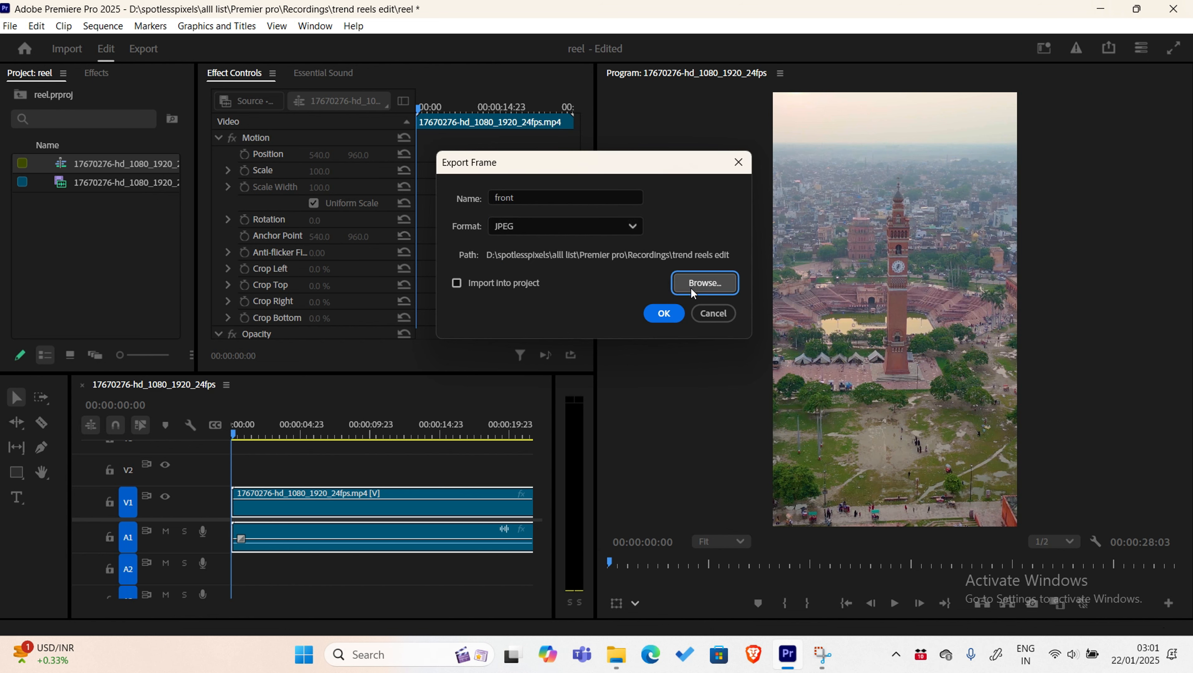
pyautogui.click(705, 283)
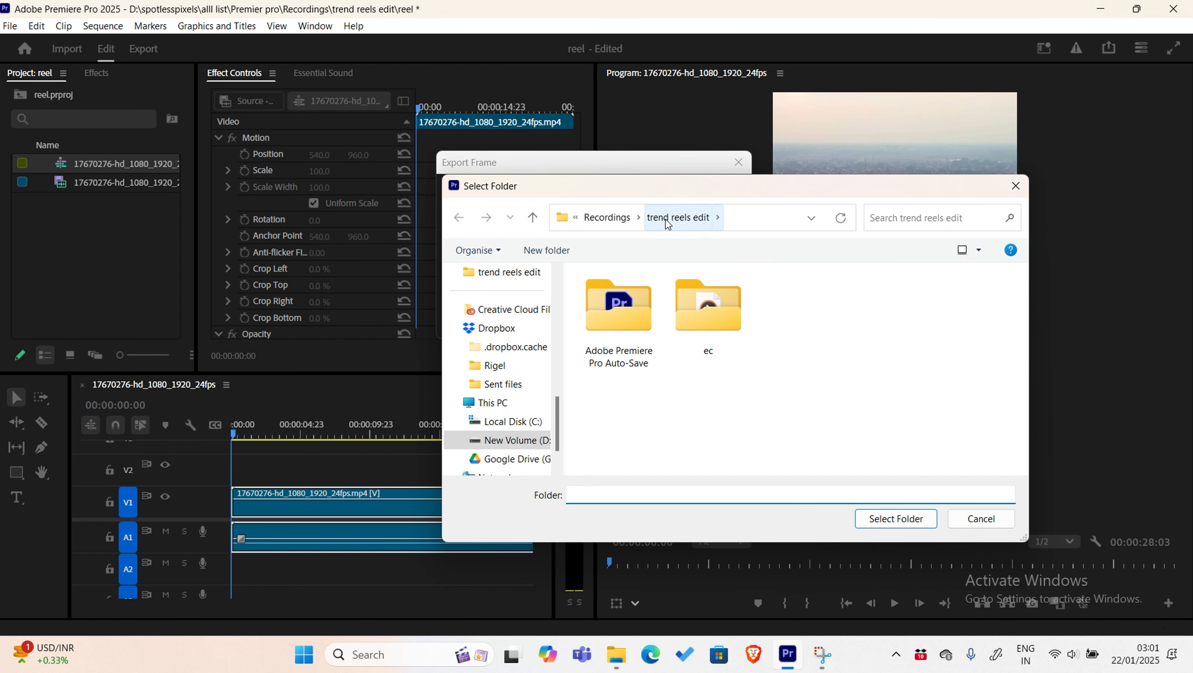
pyautogui.click(891, 526)
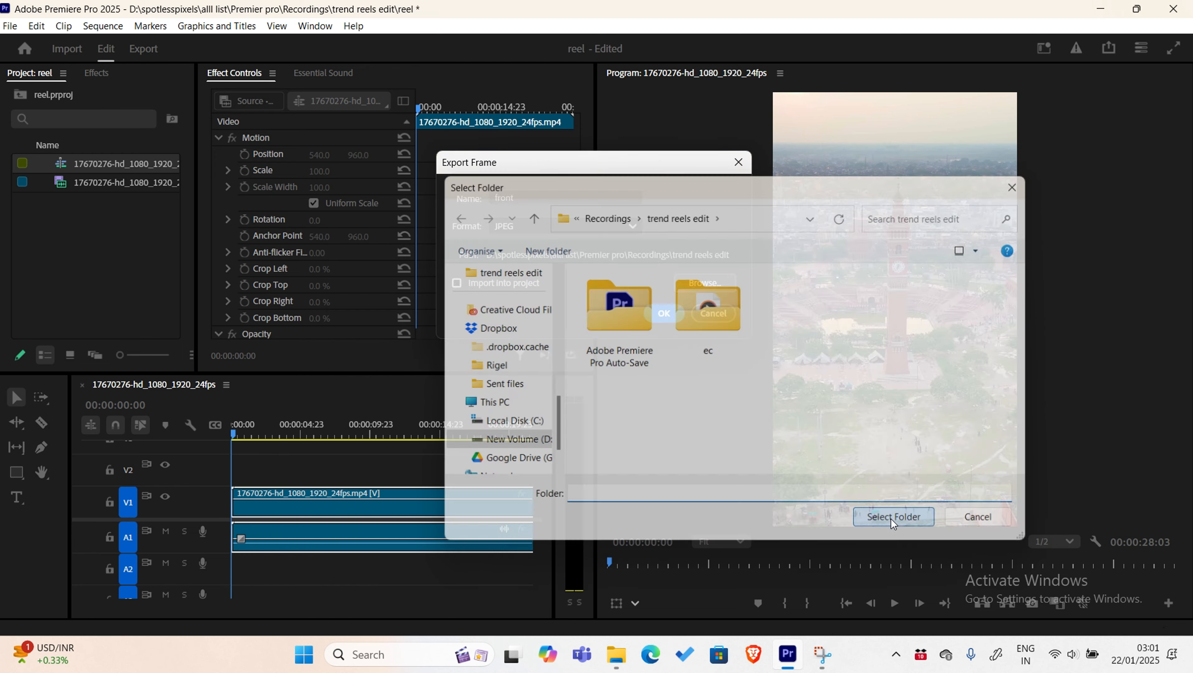
pyautogui.click(653, 321)
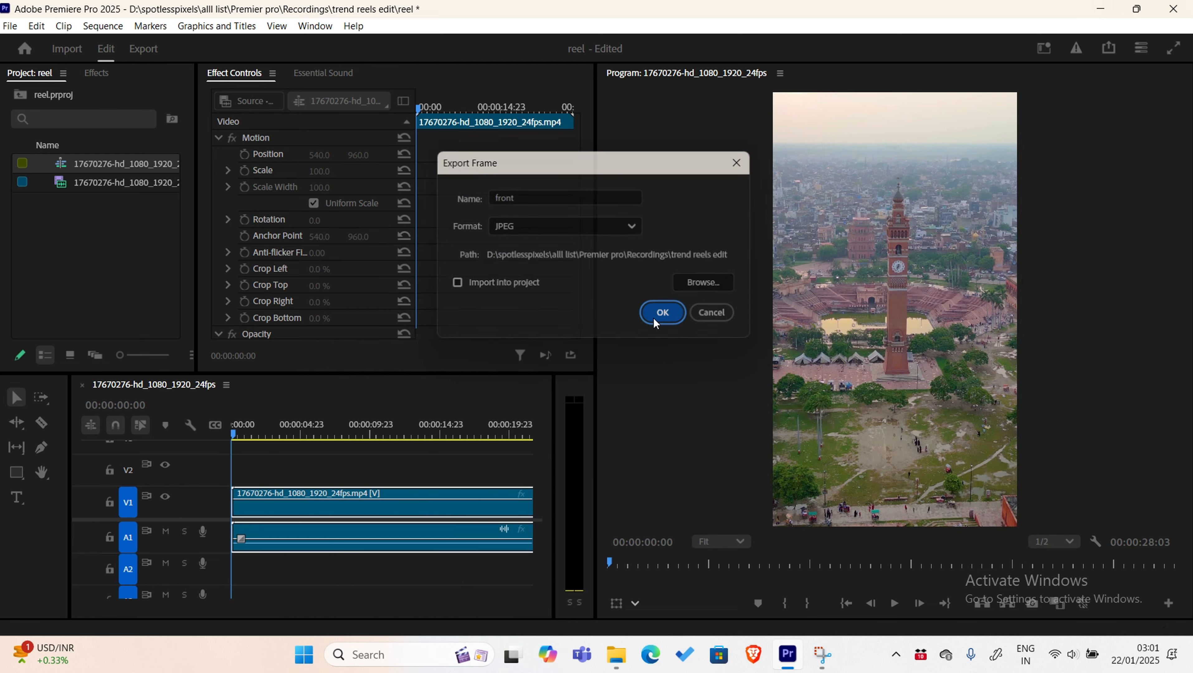
# - Switch to File Explorer, open the trend reels edit folder and preview the exported front image
pyautogui.middleClick(629, 662)
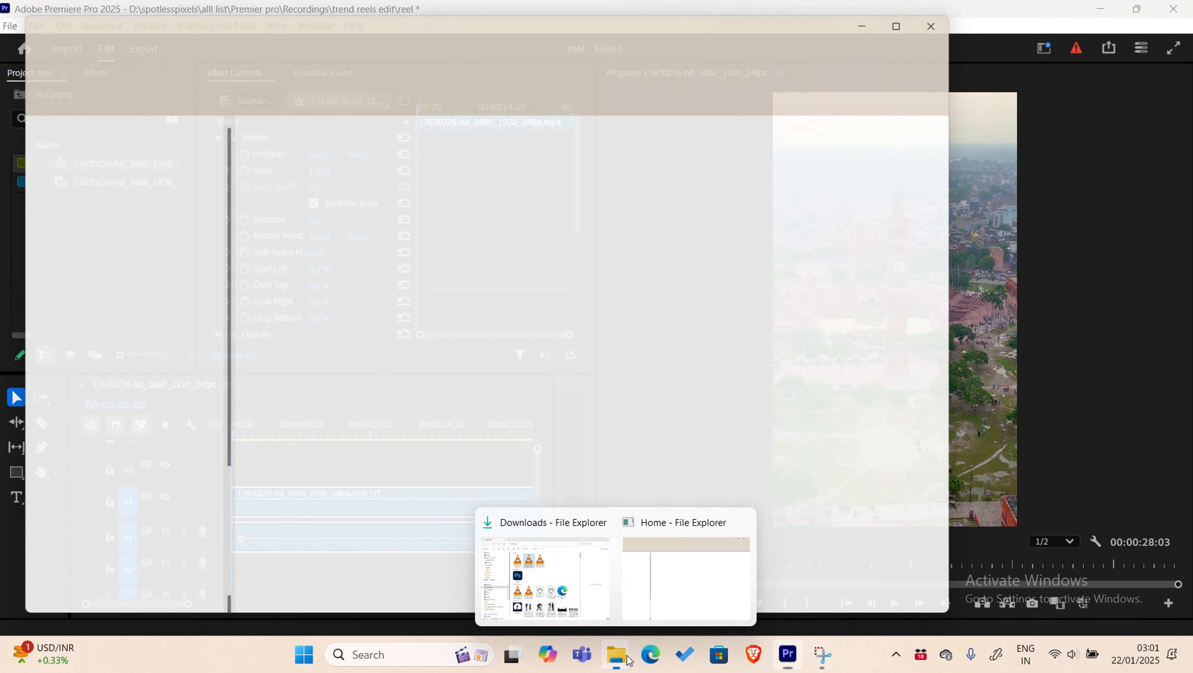
pyautogui.scroll(-3, 100, 553)
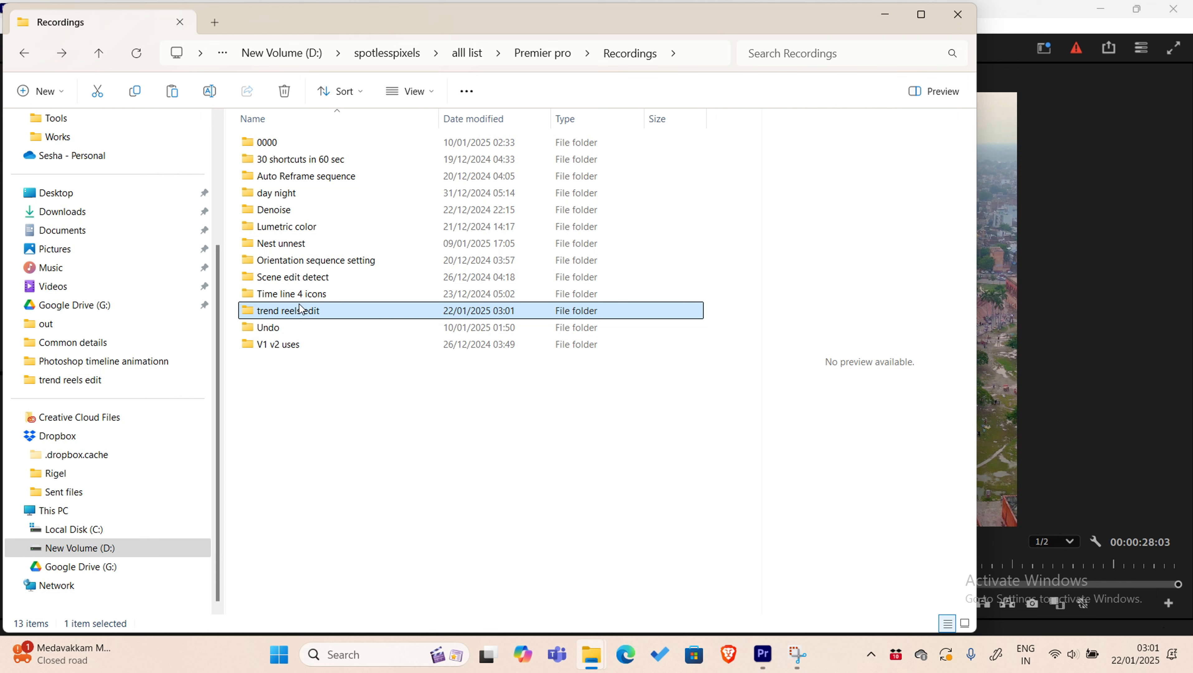
pyautogui.doubleClick(302, 310)
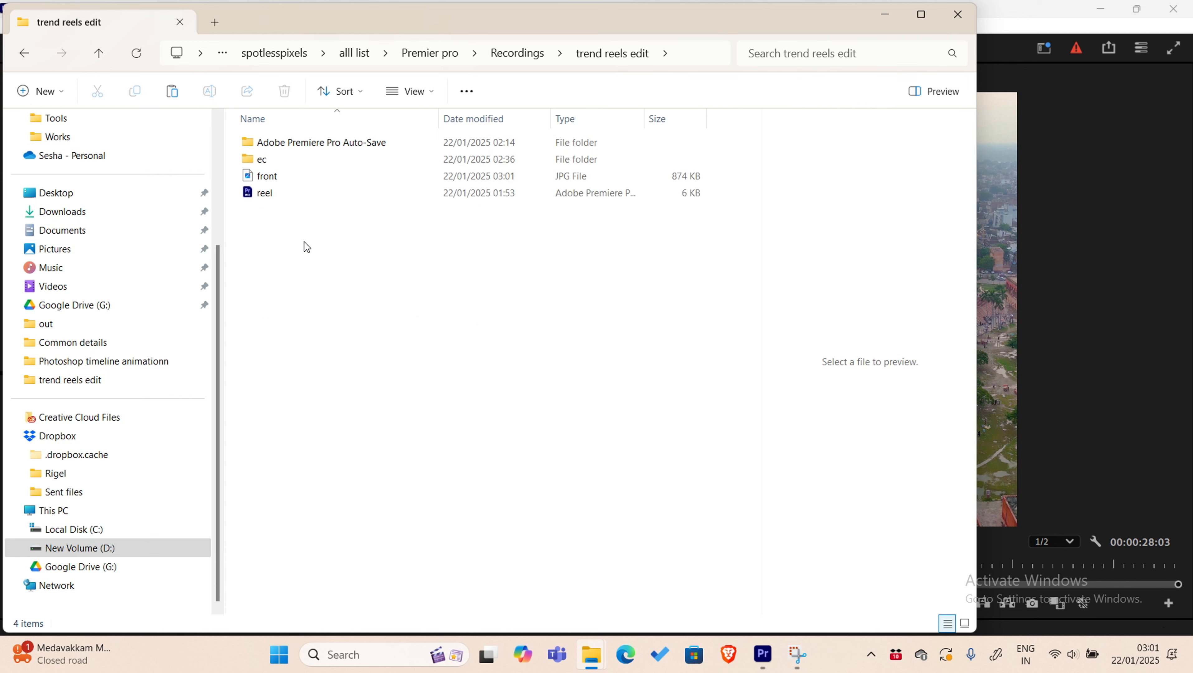
pyautogui.click(269, 174)
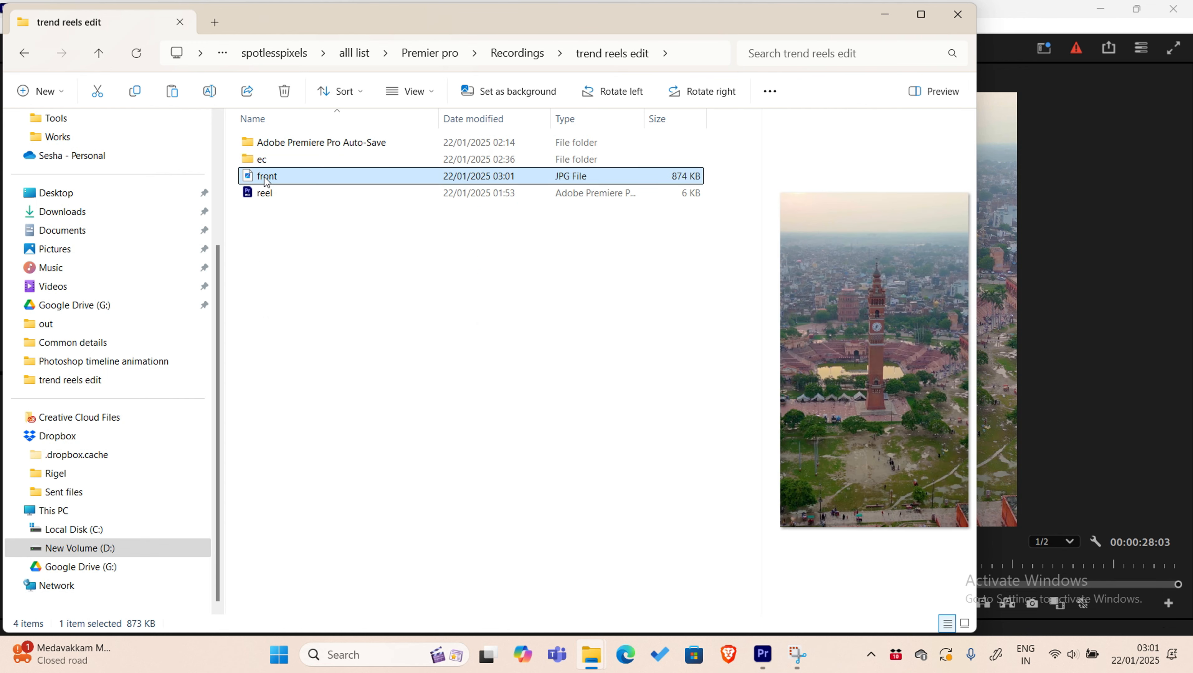
# - Copy the full path of the trend reels edit folder
pyautogui.click(705, 53)
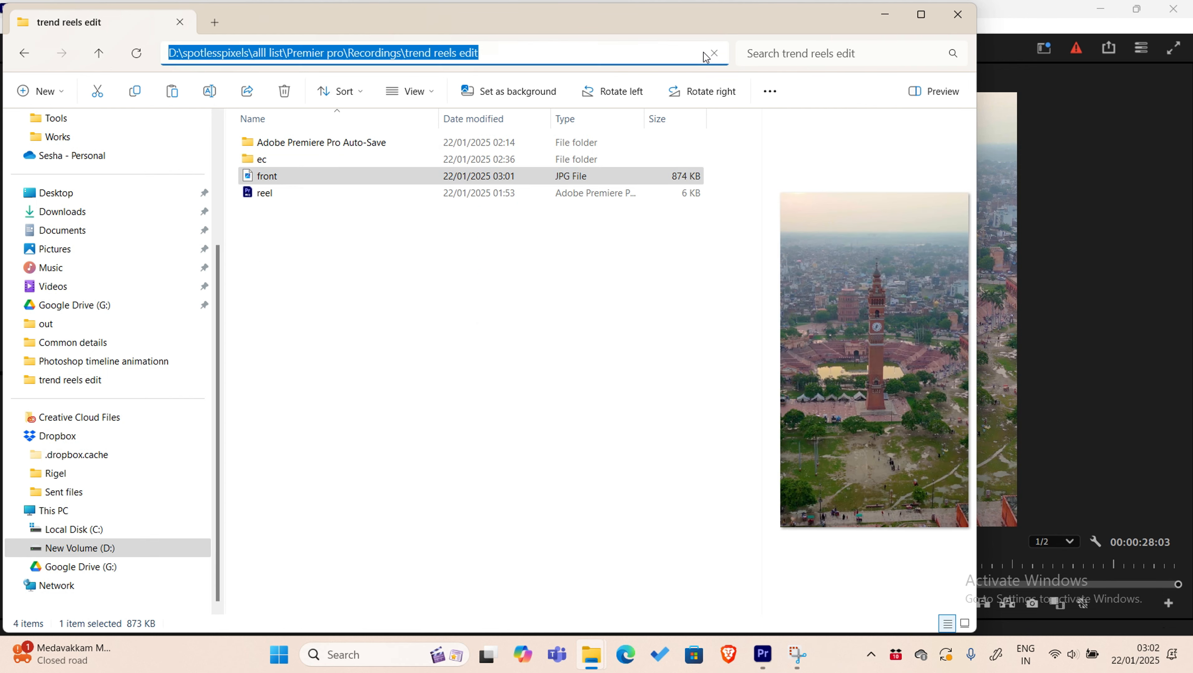
pyautogui.rightClick(651, 60)
pyautogui.rightClick(671, 62)
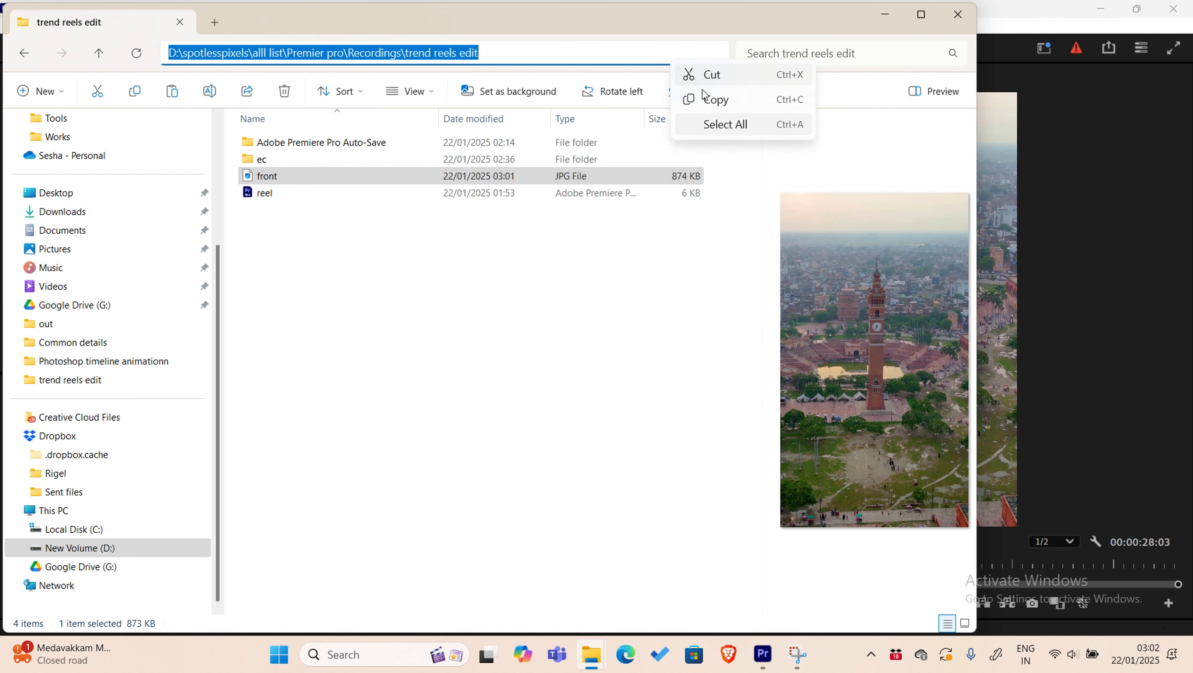
pyautogui.click(708, 103)
pyautogui.click(479, 290)
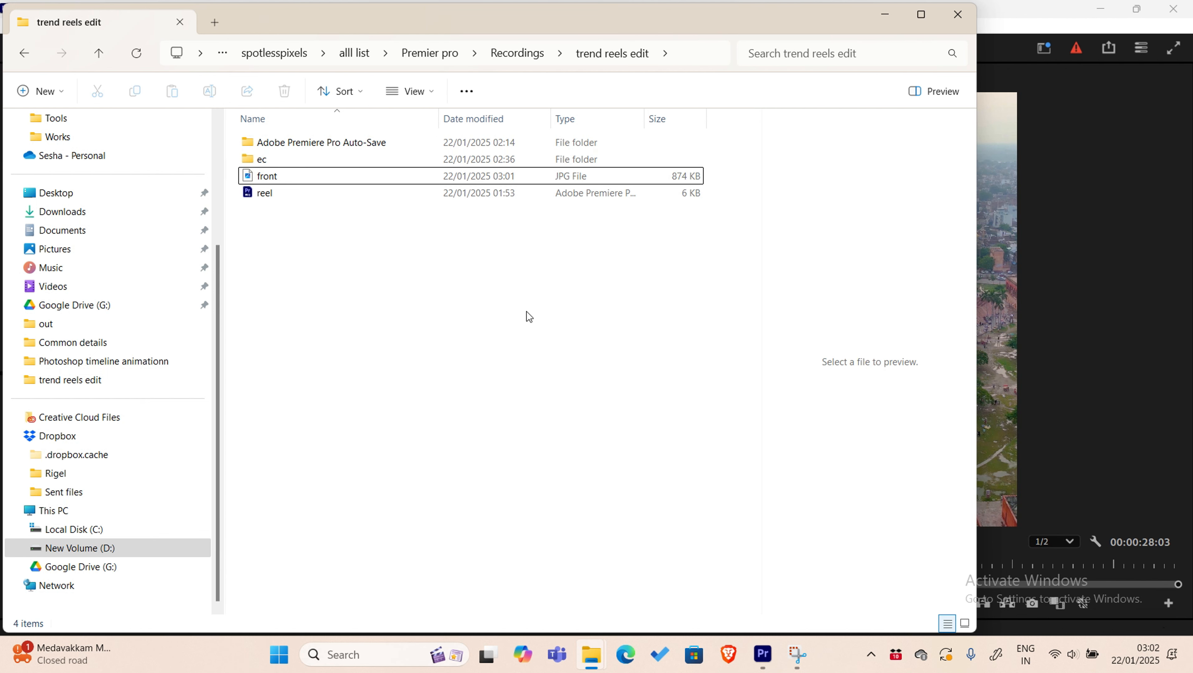
# - Launch Chrome, search Google for adobe firefly and open Adobe's Firefly product page
pyautogui.press('super')
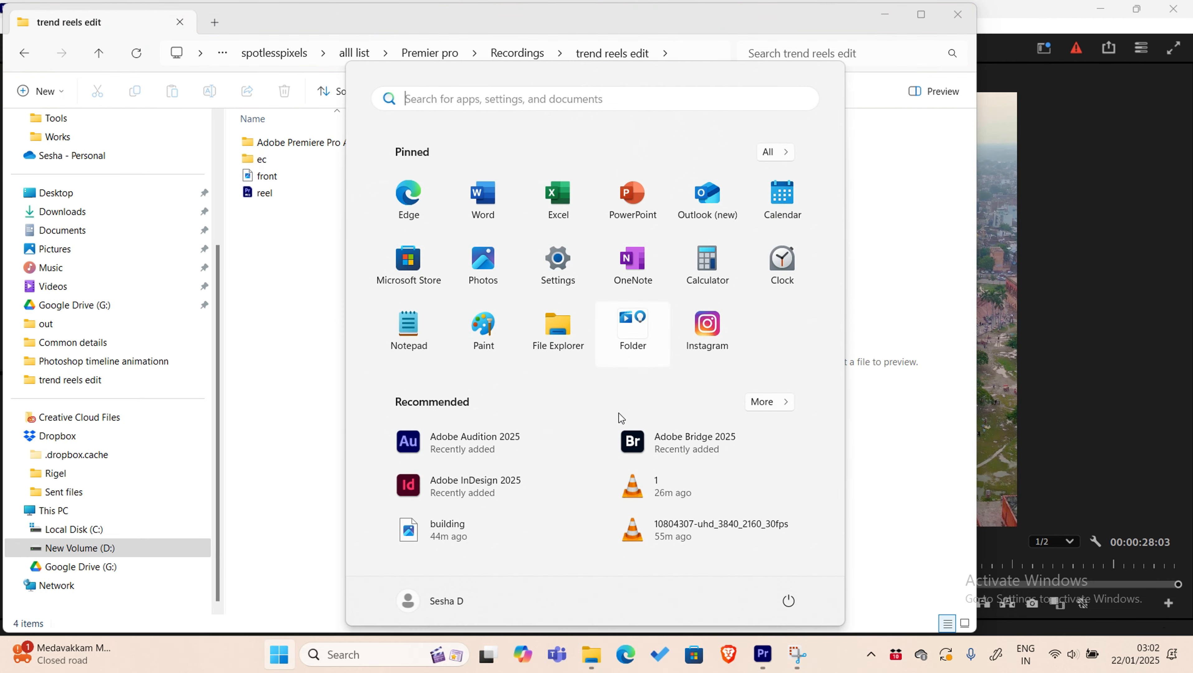
pyautogui.write('chrome')
pyautogui.press('Return')
pyautogui.click(214, 47)
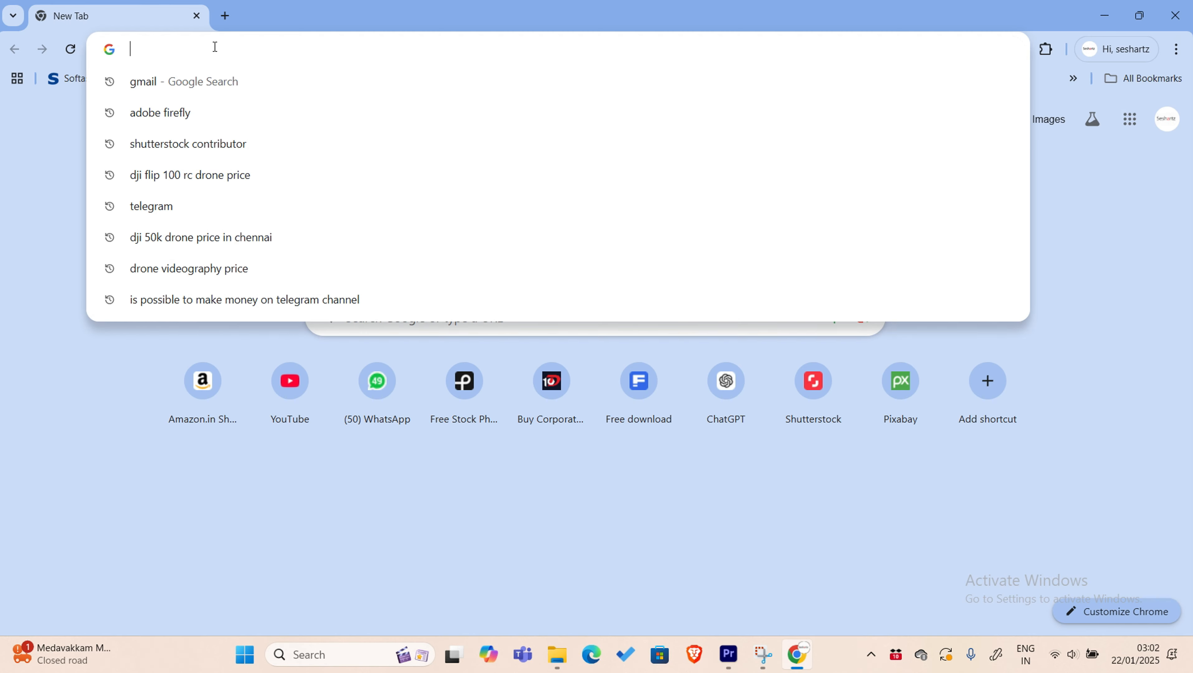
pyautogui.write('adobe firefly')
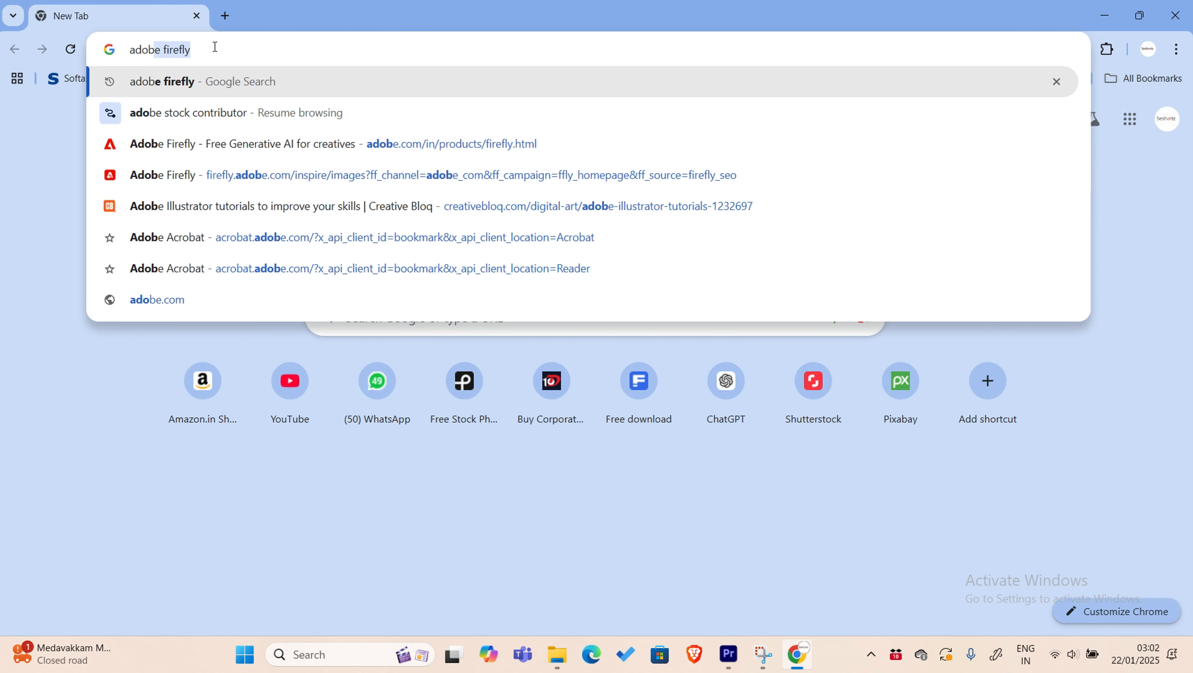
pyautogui.press('Return')
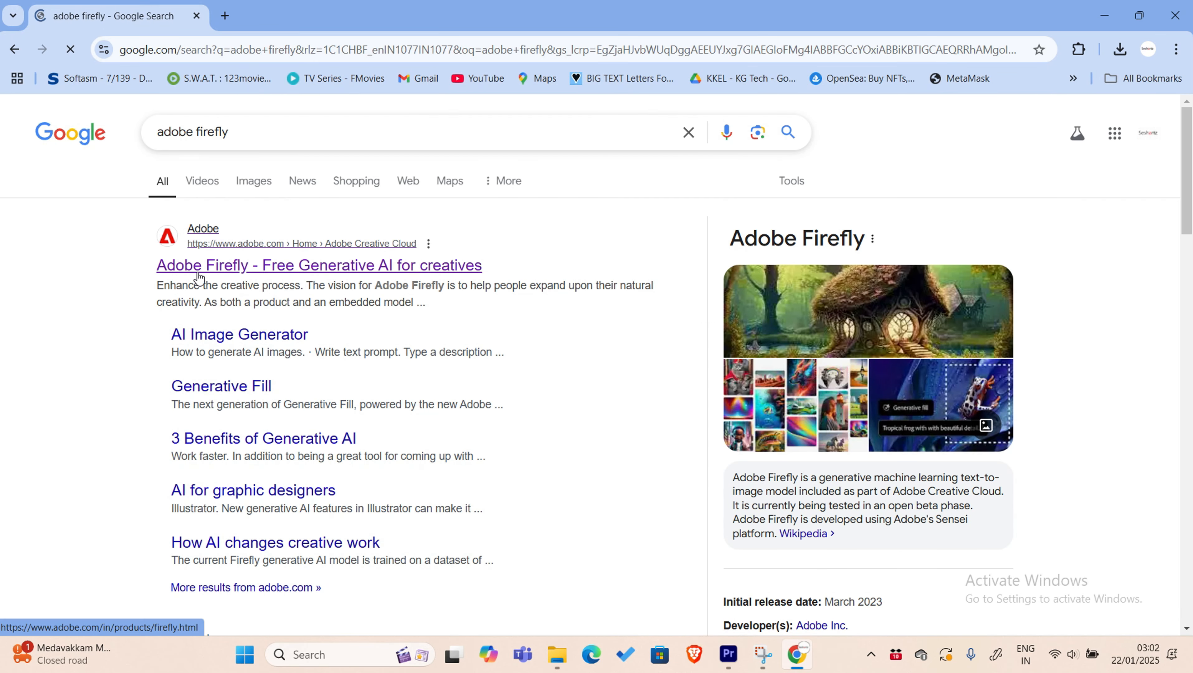
pyautogui.click(196, 273)
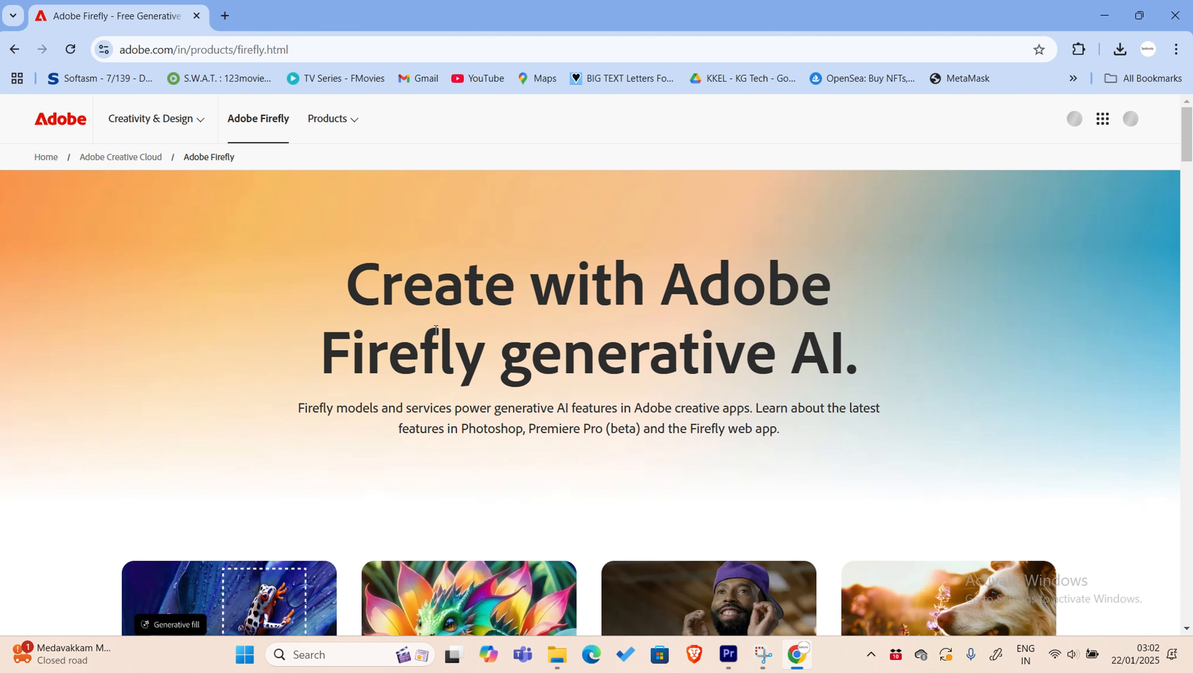
# - Enter the Firefly web app through Create with Firefly and go to its home page
pyautogui.scroll(-4, 438, 328)
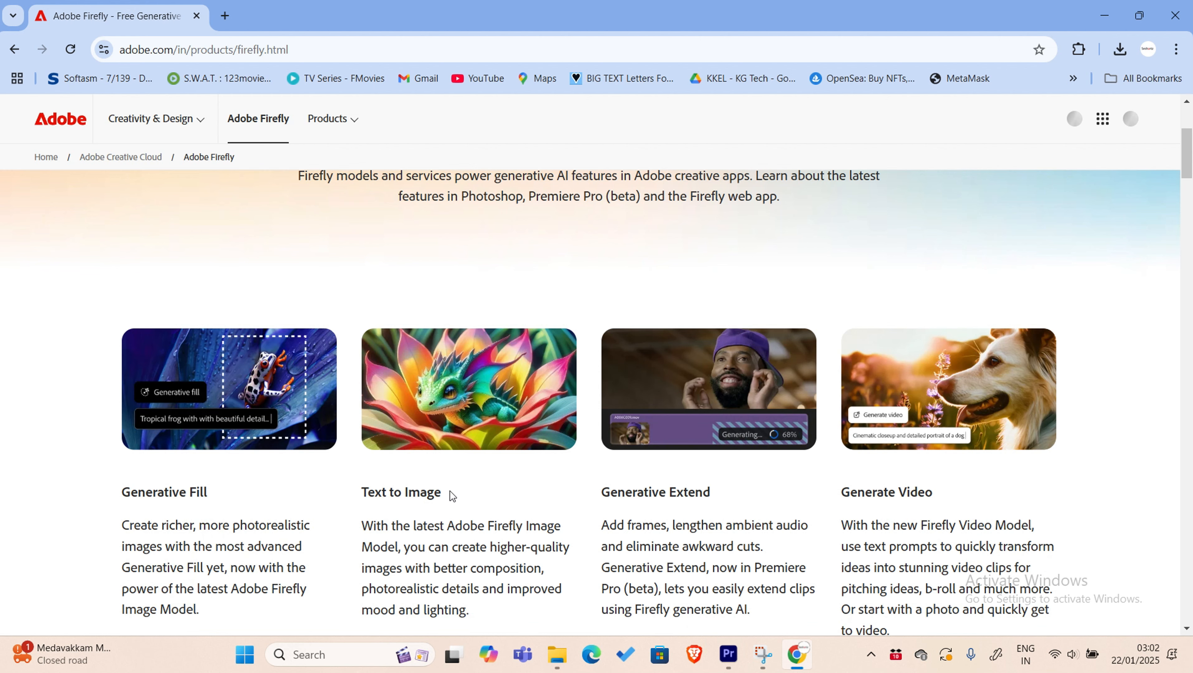
pyautogui.scroll(-3, 335, 498)
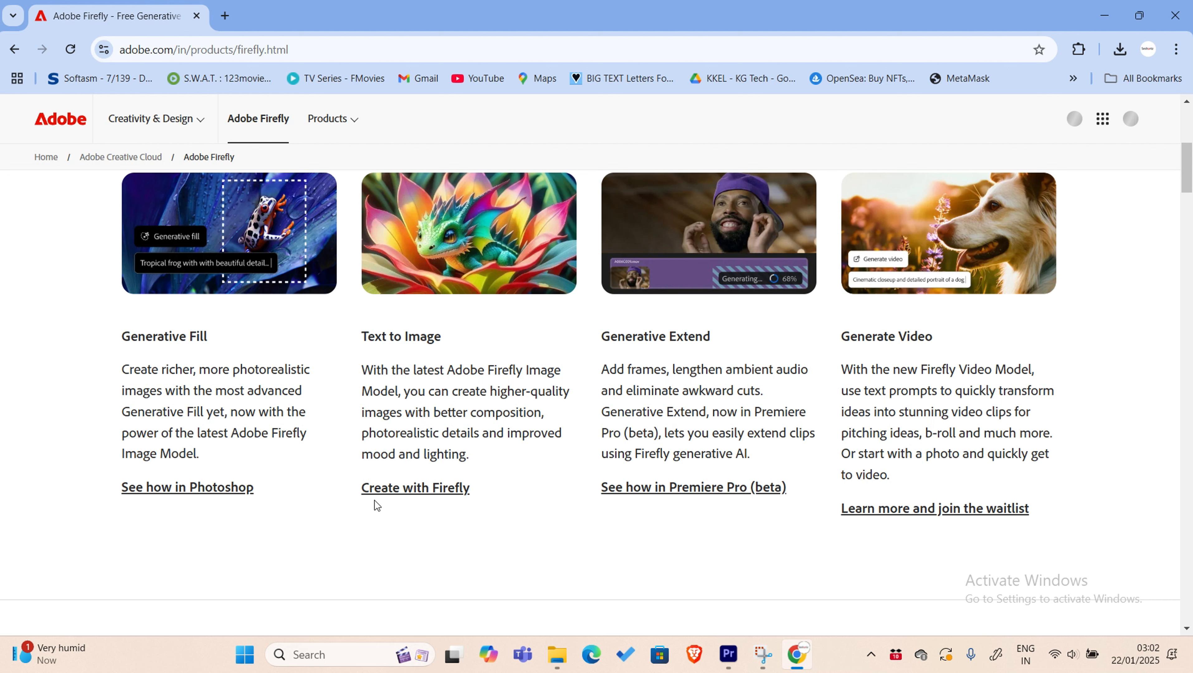
pyautogui.click(460, 488)
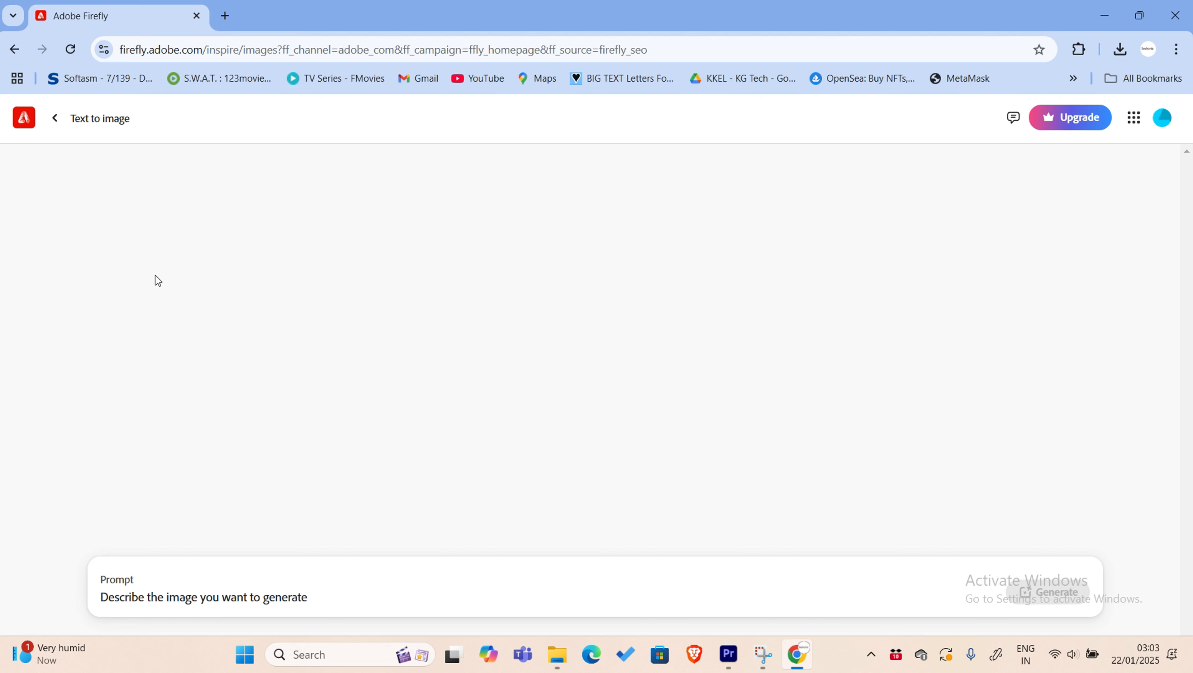
pyautogui.click(54, 117)
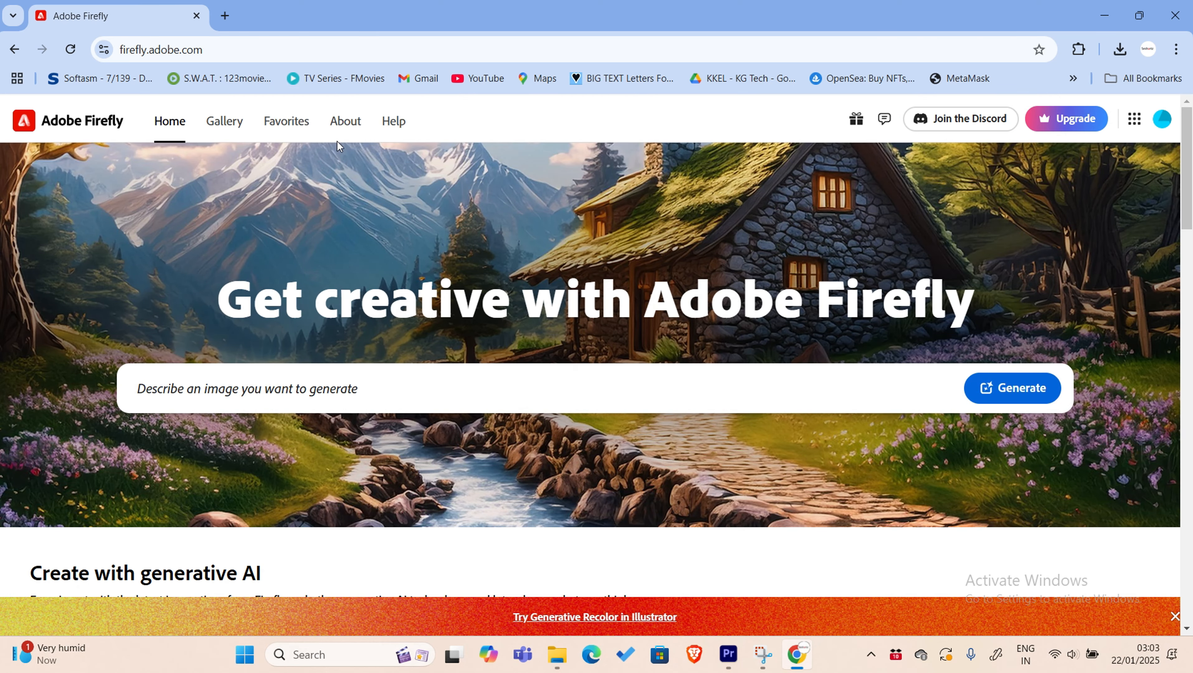
# - Open Firefly's Generative fill and upload the front image from the trend reels edit folder
pyautogui.scroll(-10, 407, 346)
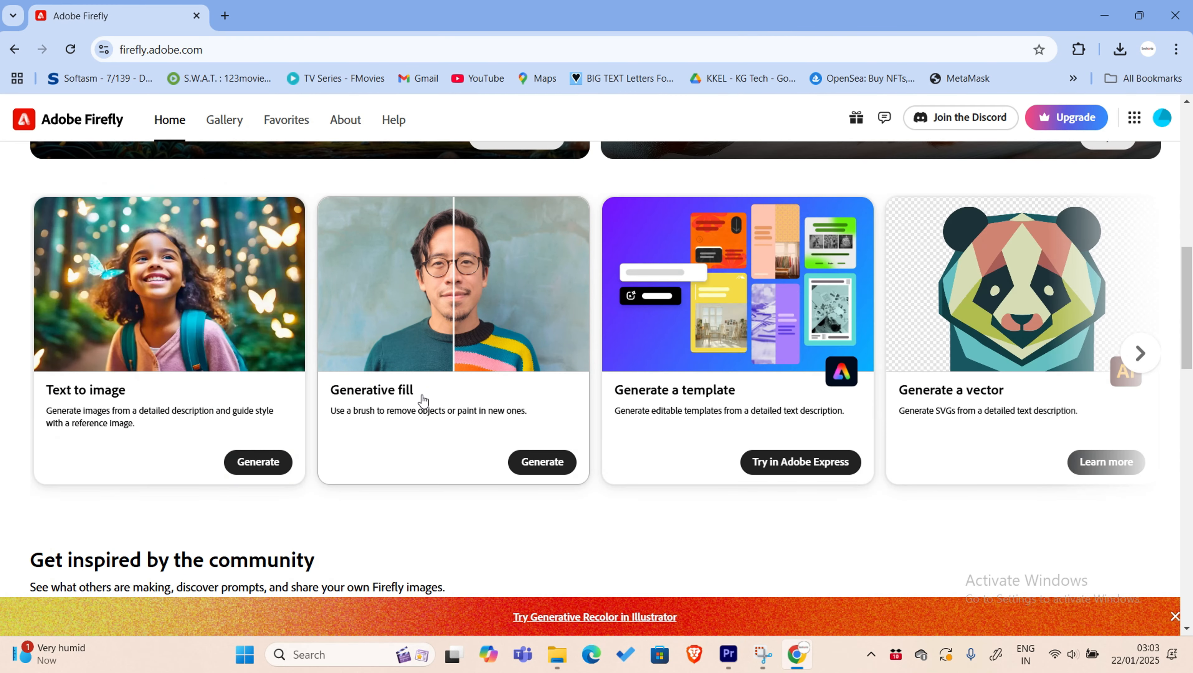
pyautogui.click(542, 461)
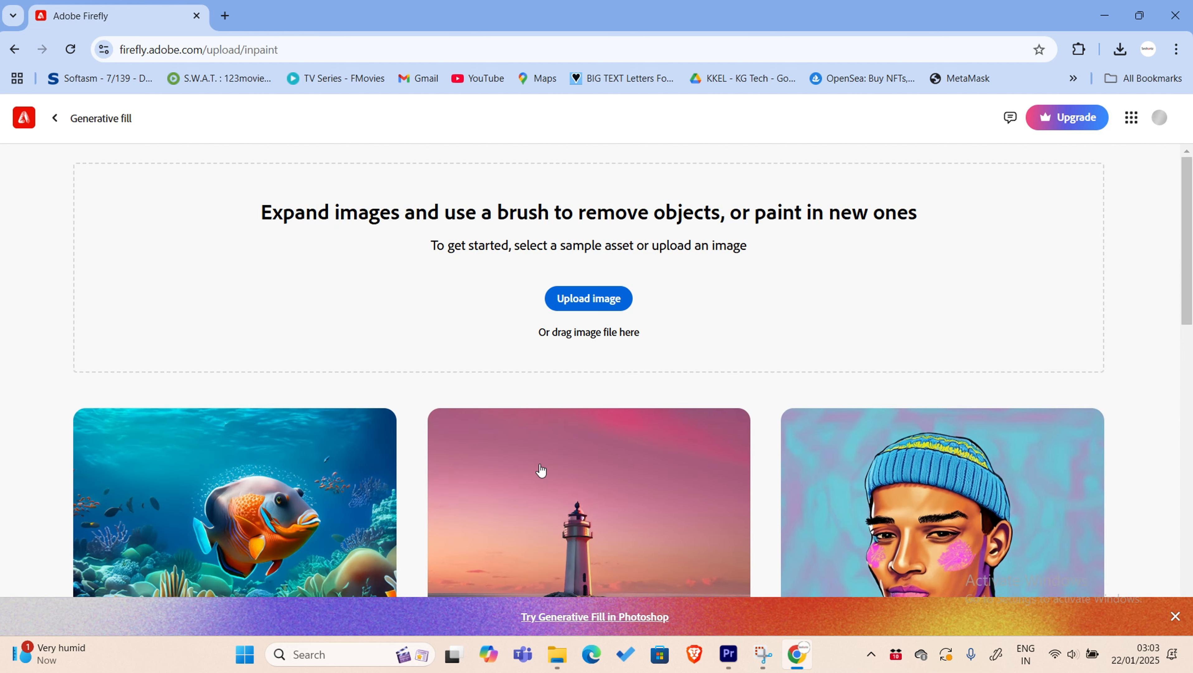
pyautogui.click(590, 304)
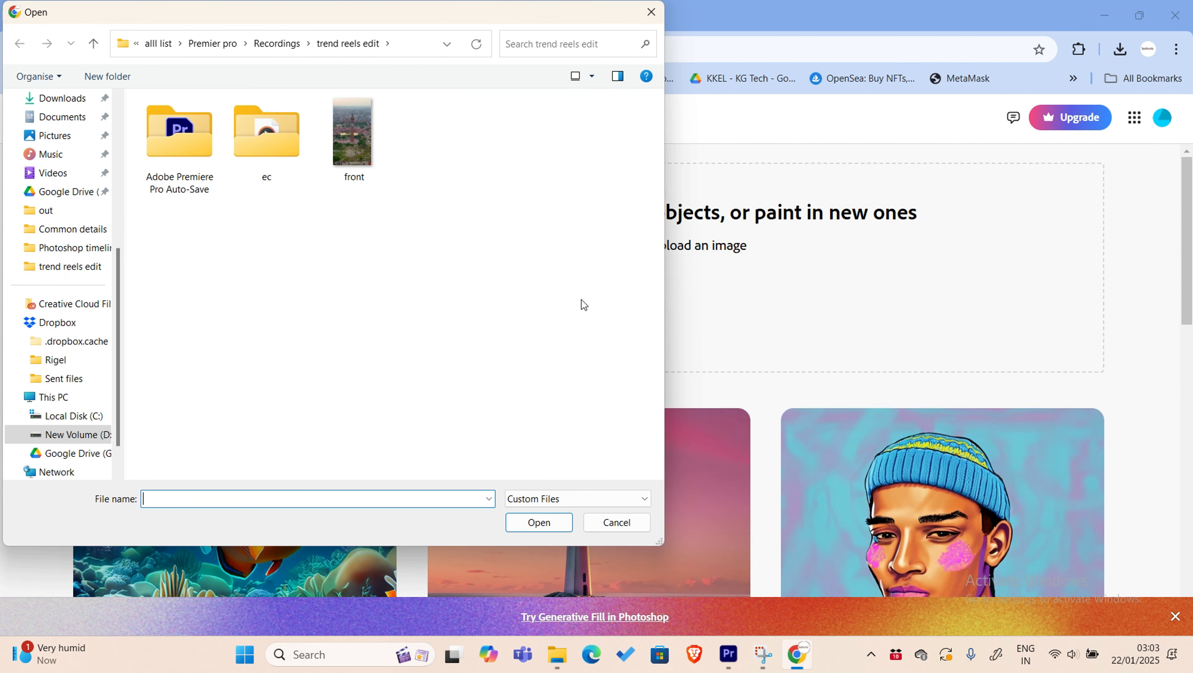
pyautogui.click(354, 137)
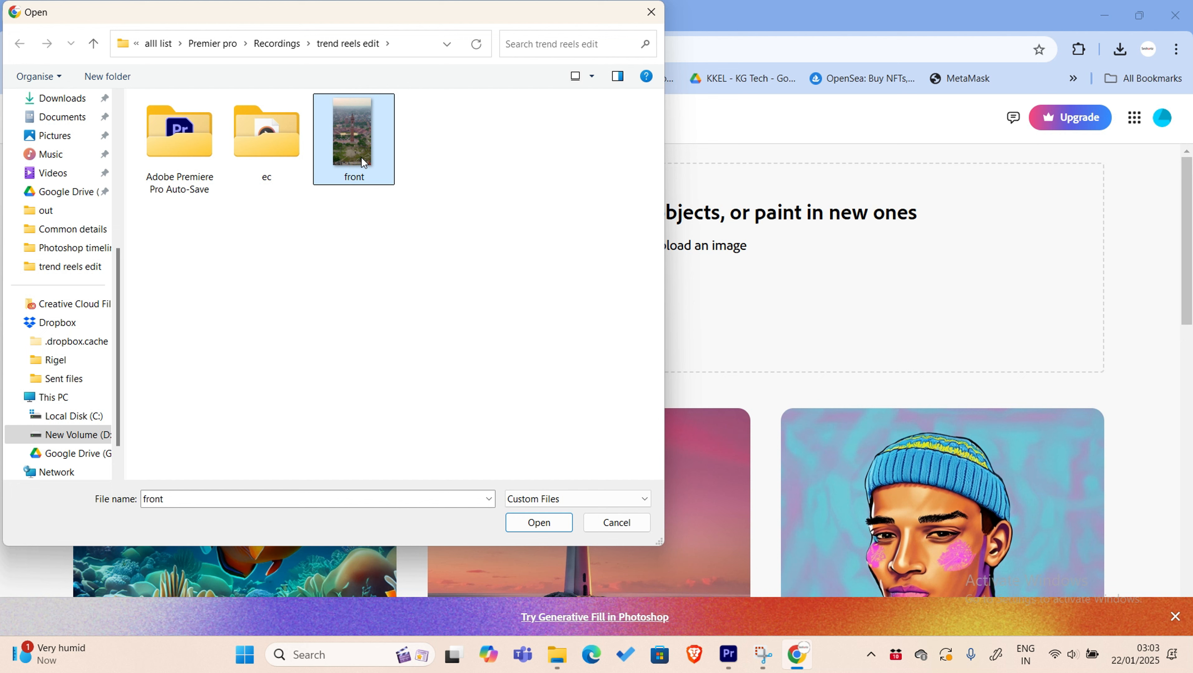
pyautogui.click(538, 522)
# - Reduce the Insert brush size to 16 and paint a selection outlining the clock tower's shaft, filling its lower part
pyautogui.scroll(3, 608, 387)
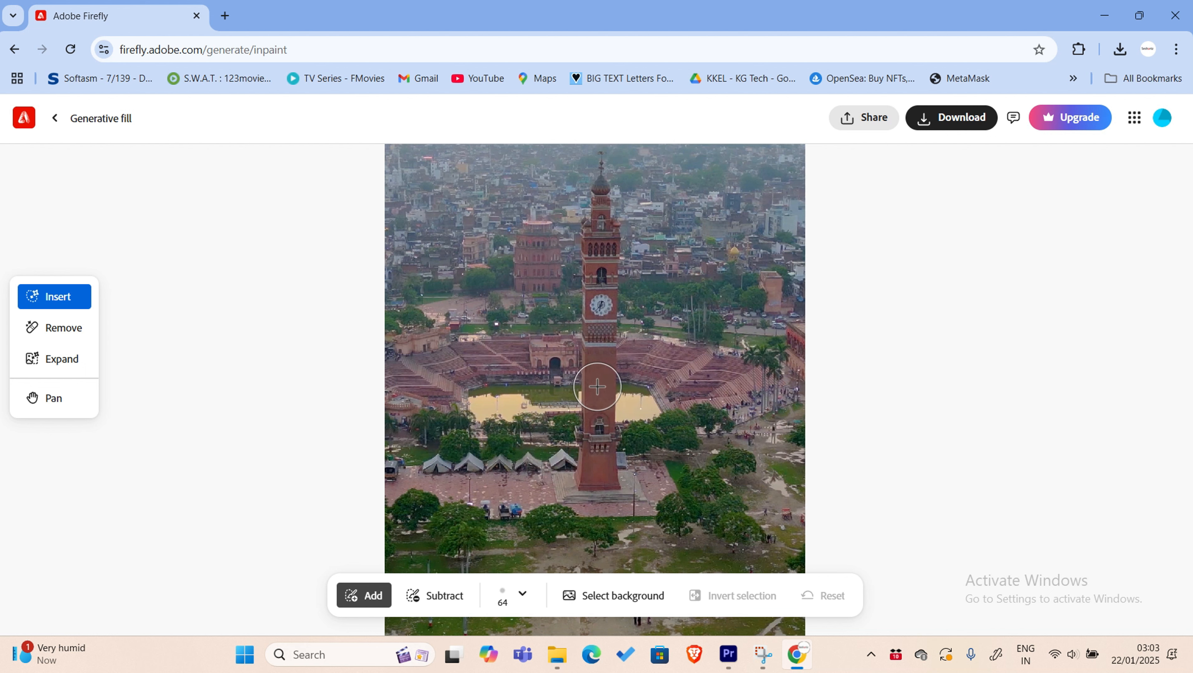
pyautogui.press('[')
pyautogui.press('[')
pyautogui.press('[')
pyautogui.press('[')
pyautogui.press('[')
pyautogui.press('[')
pyautogui.press('[')
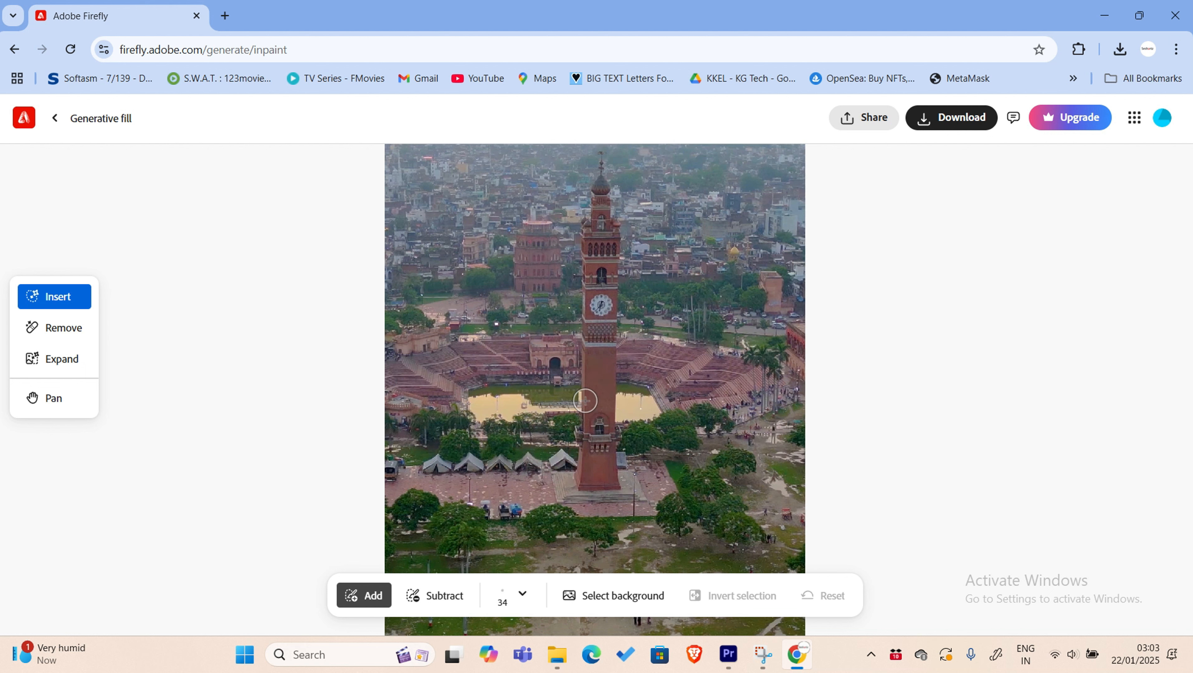
pyautogui.press('[')
pyautogui.moveTo(575, 469)
pyautogui.mouseDown()
pyautogui.moveTo(575, 488)
pyautogui.moveTo(621, 481)
pyautogui.moveTo(582, 472)
pyautogui.moveTo(591, 480)
pyautogui.moveTo(608, 478)
pyautogui.moveTo(581, 466)
pyautogui.moveTo(582, 222)
pyautogui.moveTo(615, 346)
pyautogui.mouseUp()
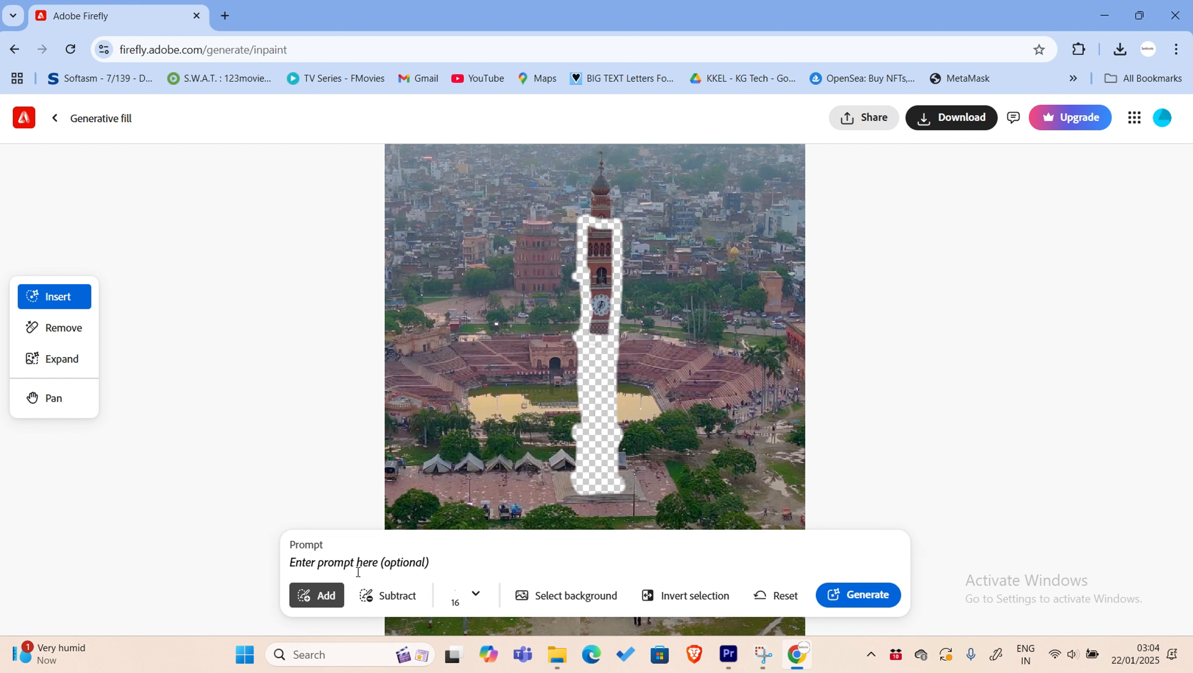
# - Extend the selection over the whole clock tower up to its spire, touch up the base, and generate a fill without a prompt
pyautogui.click(372, 601)
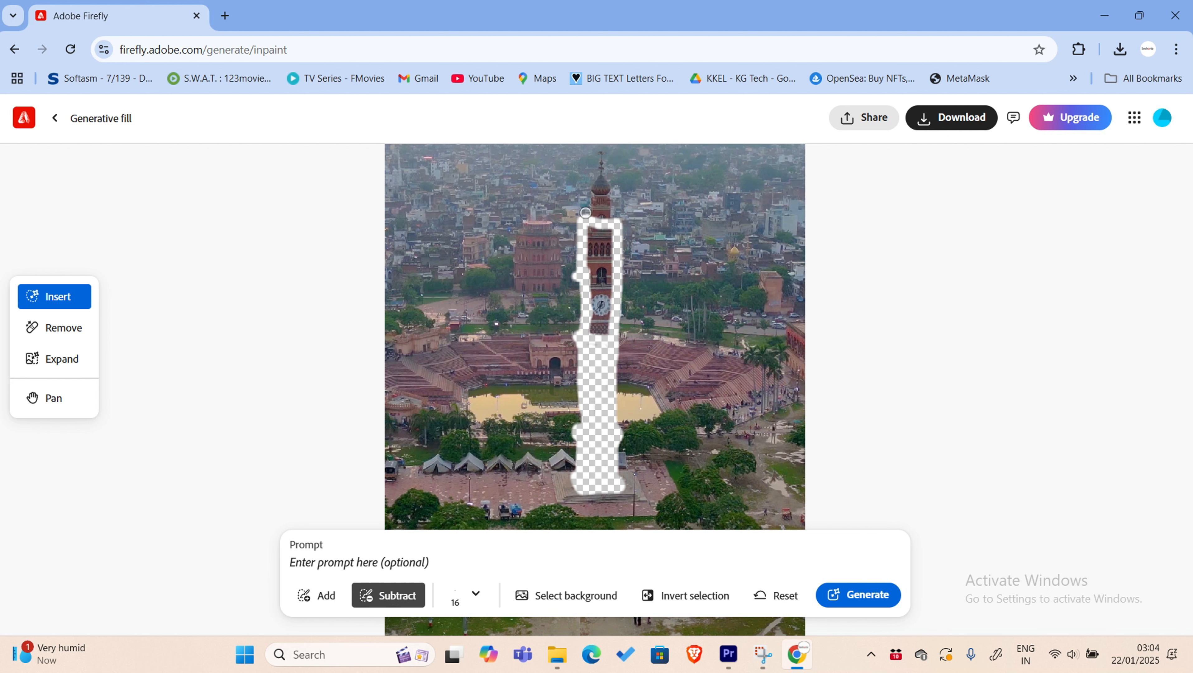
pyautogui.moveTo(582, 223)
pyautogui.mouseDown()
pyautogui.moveTo(623, 222)
pyautogui.moveTo(592, 226)
pyautogui.moveTo(616, 221)
pyautogui.moveTo(604, 325)
pyautogui.moveTo(601, 152)
pyautogui.mouseUp()
pyautogui.click(312, 595)
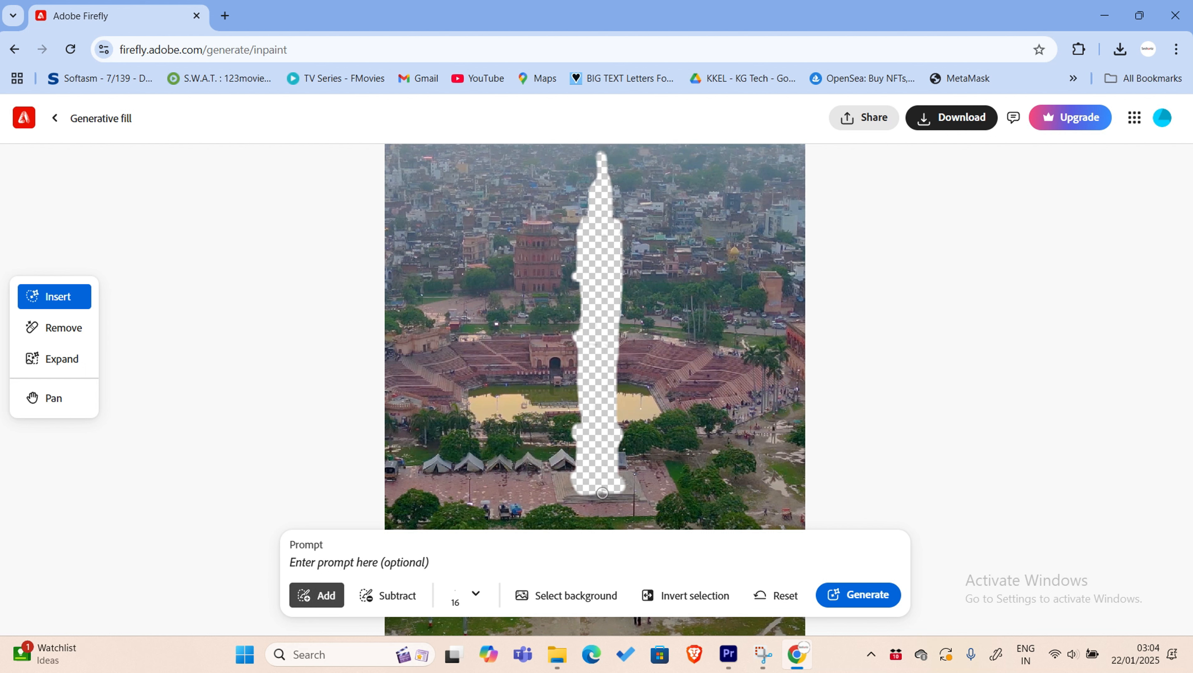
pyautogui.moveTo(576, 483); pyautogui.dragTo(575, 487)
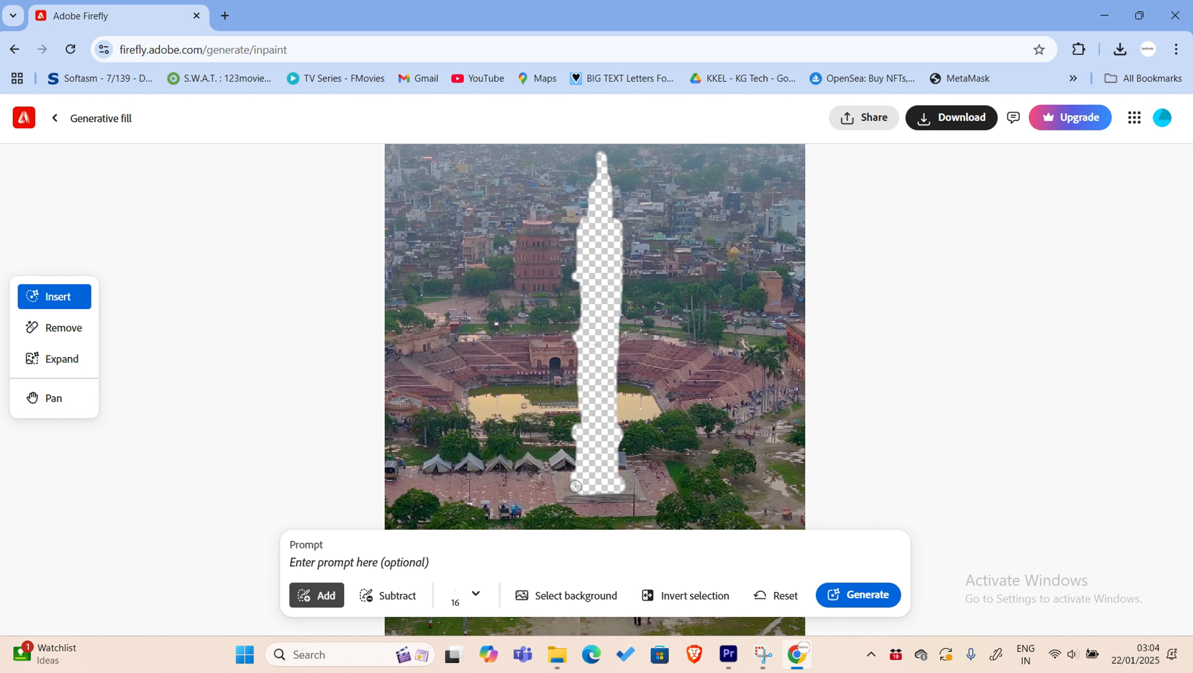
pyautogui.click(856, 598)
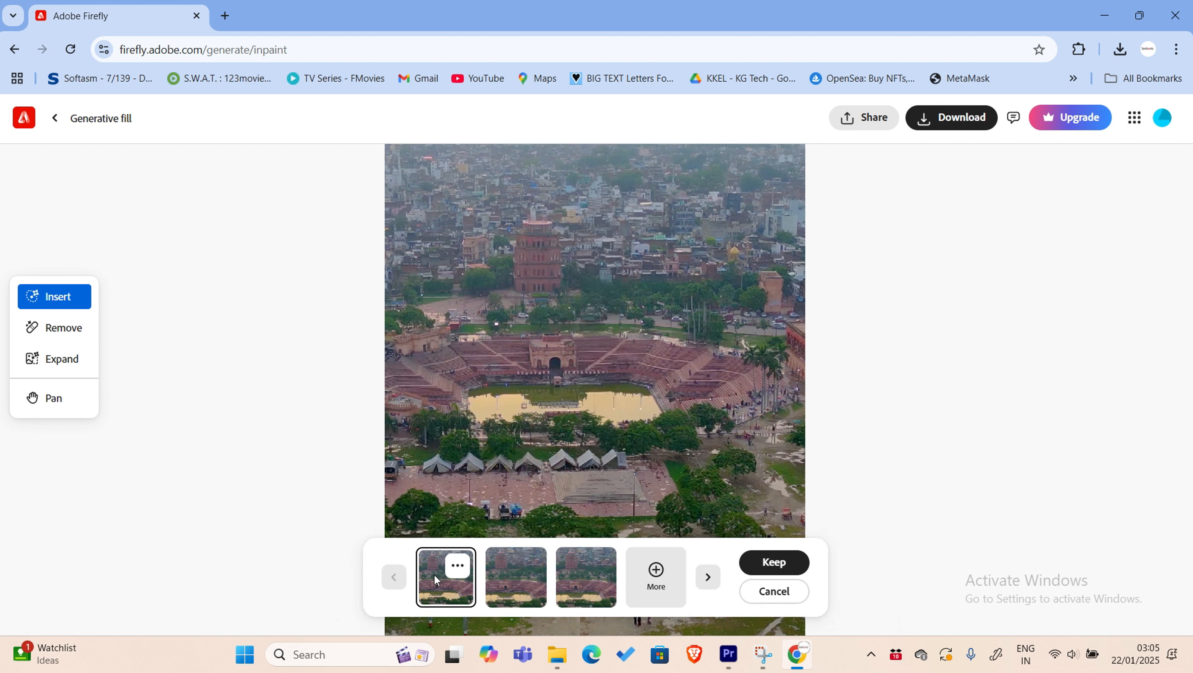
# - Compare the three generated variations, select the first one and download the image, dismissing the Adobe Express suggestions
pyautogui.click(519, 580)
pyautogui.click(585, 580)
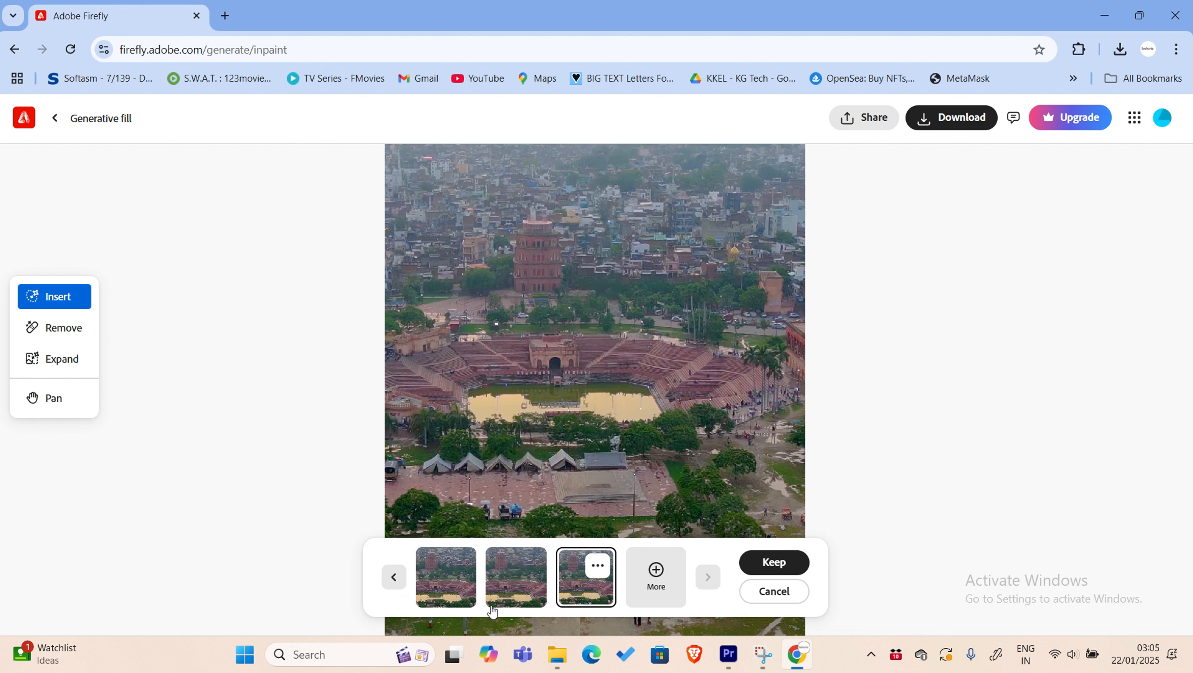
pyautogui.click(517, 592)
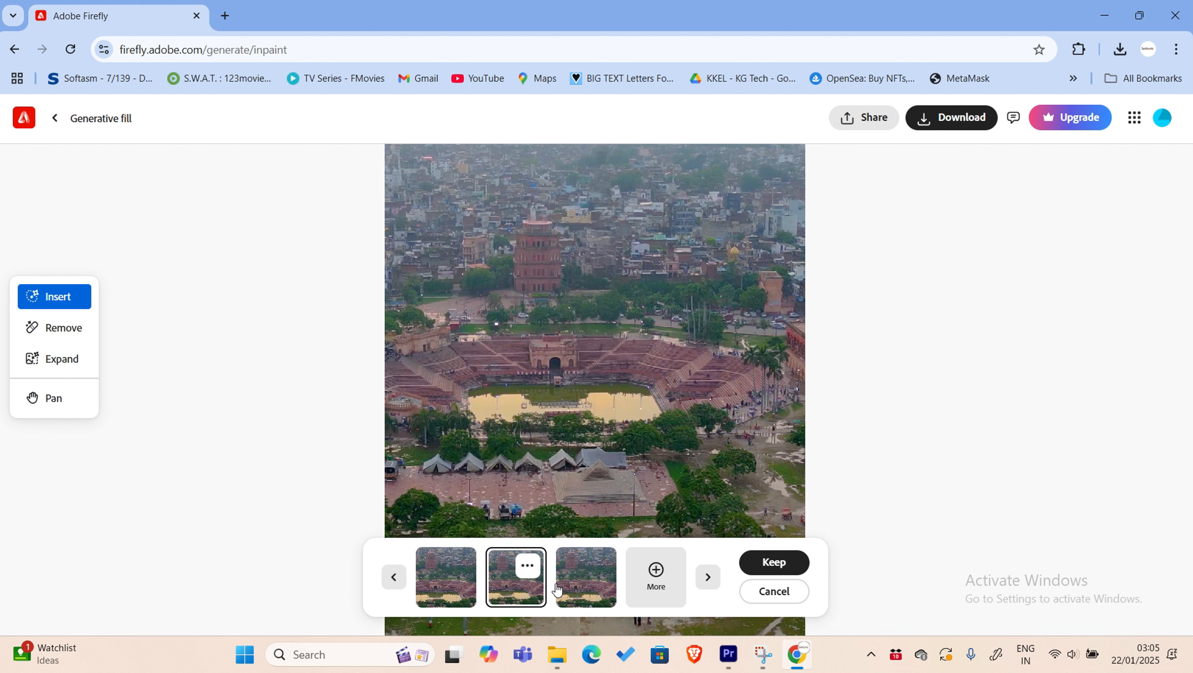
pyautogui.click(442, 594)
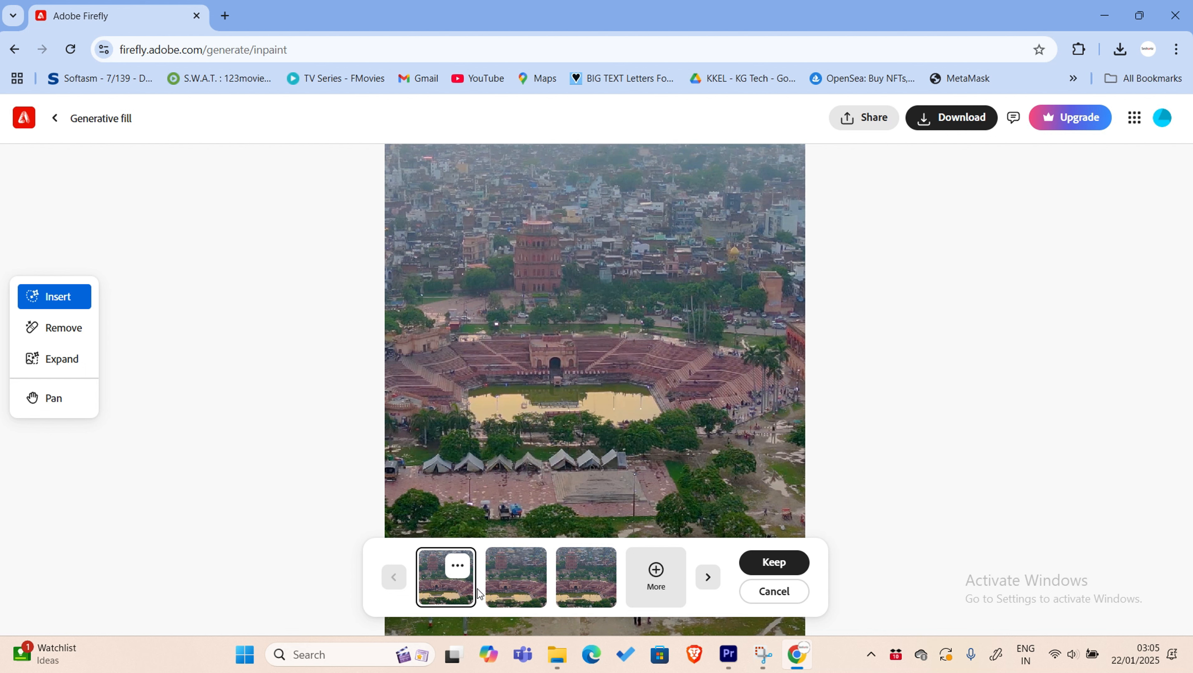
pyautogui.click(491, 597)
pyautogui.click(420, 557)
pyautogui.click(963, 122)
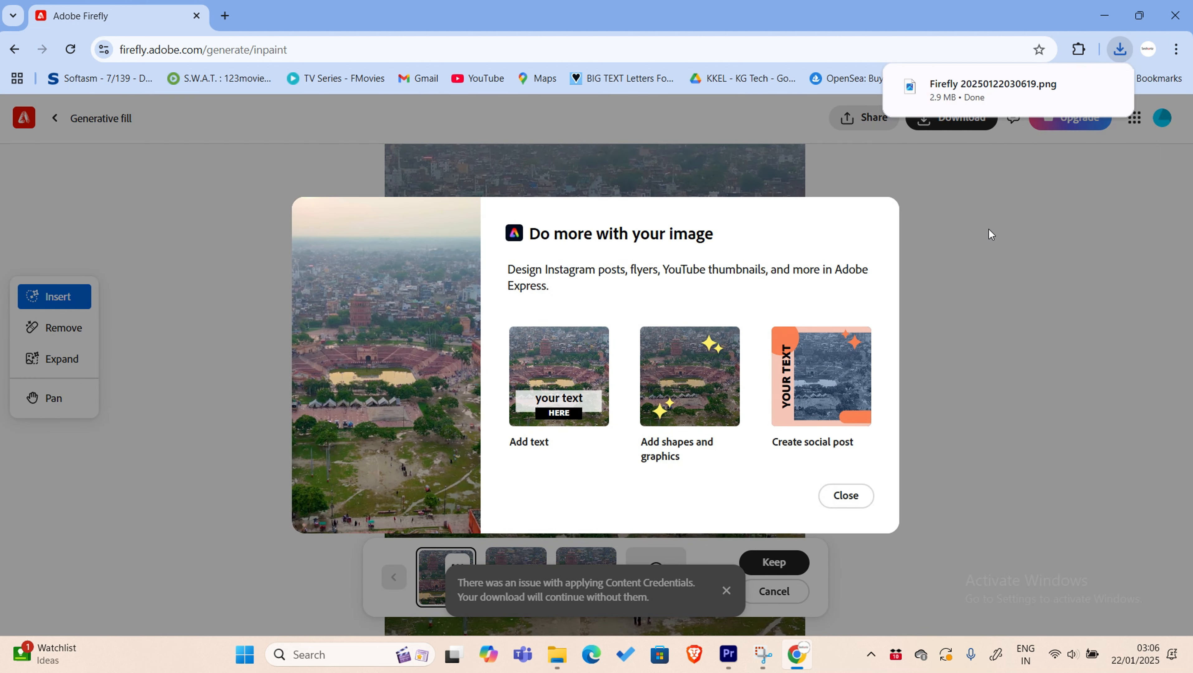
pyautogui.click(846, 496)
# - Launch Photoshop and open the front image from the trend reels edit folder
pyautogui.click(1105, 15)
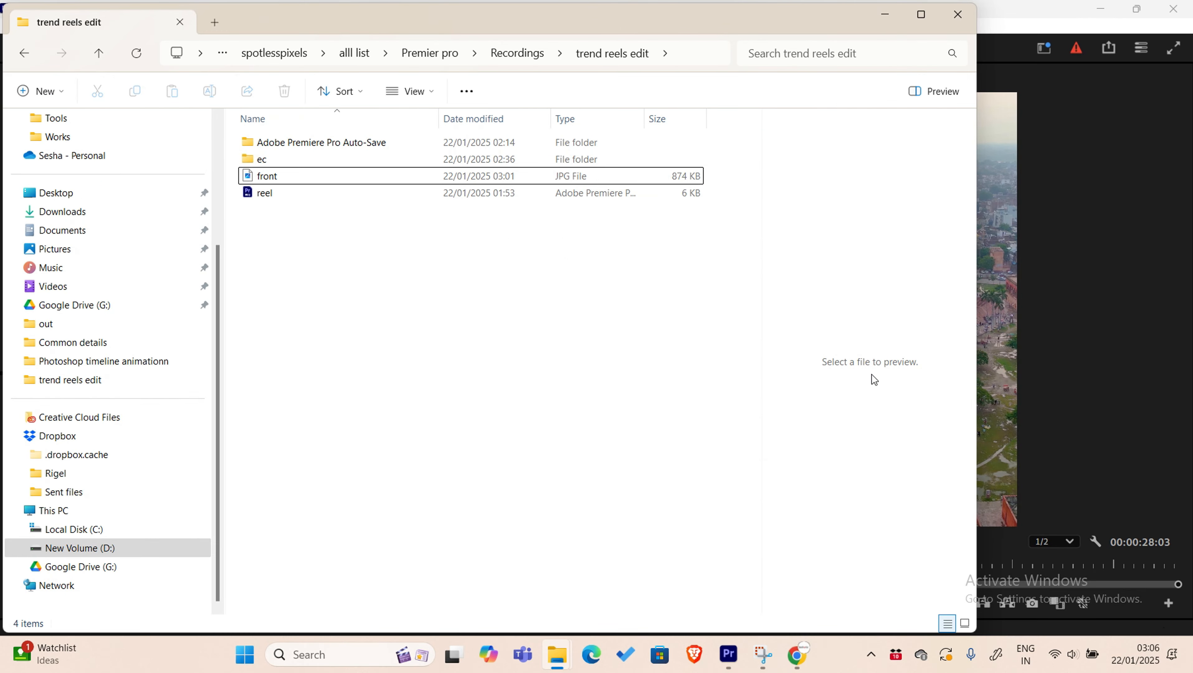
pyautogui.click(1108, 353)
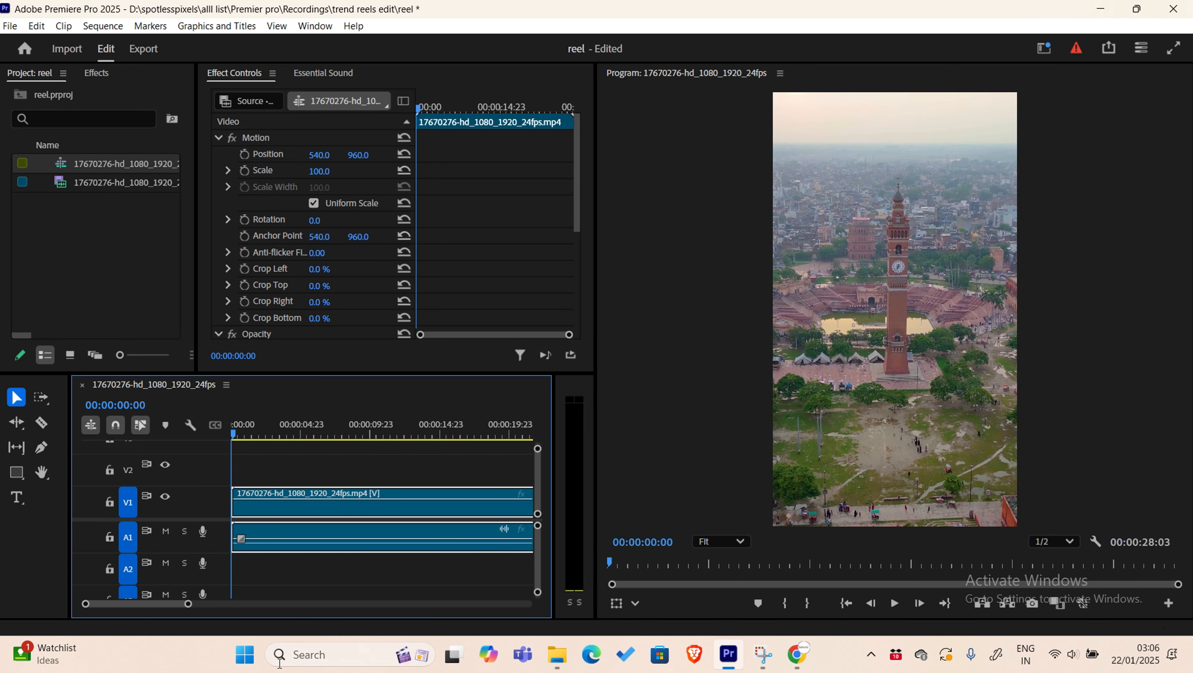
pyautogui.click(238, 658)
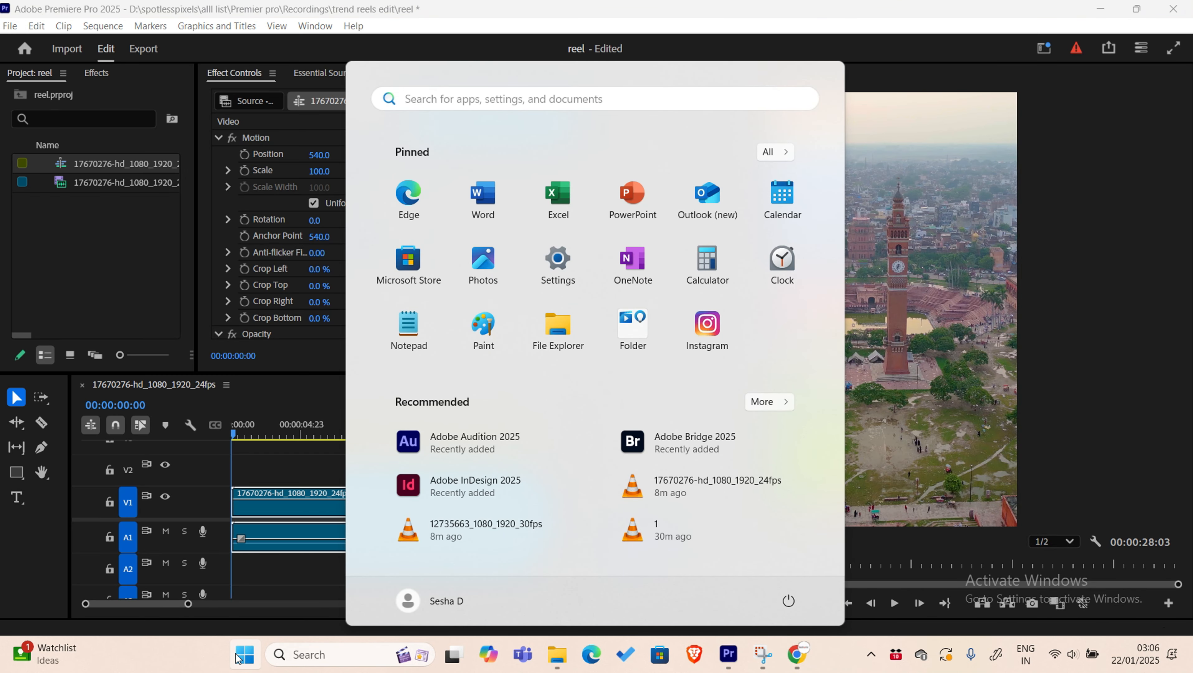
pyautogui.write('pho')
pyautogui.press('Return')
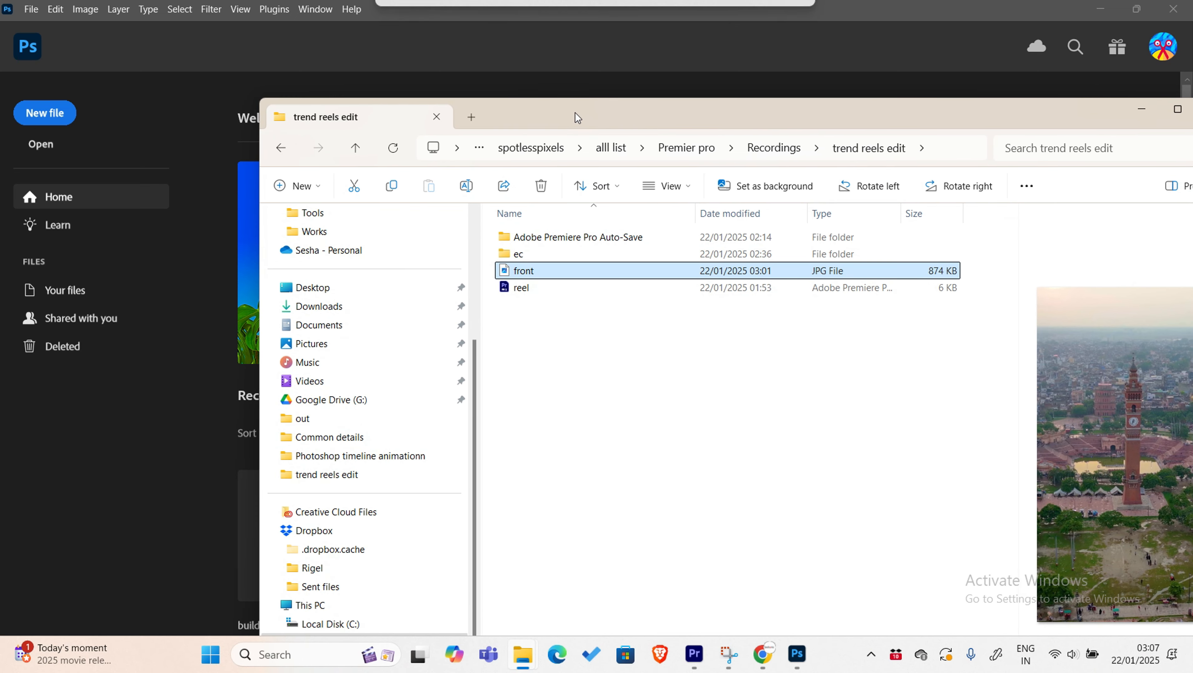
pyautogui.moveTo(522, 271); pyautogui.dragTo(160, 338)
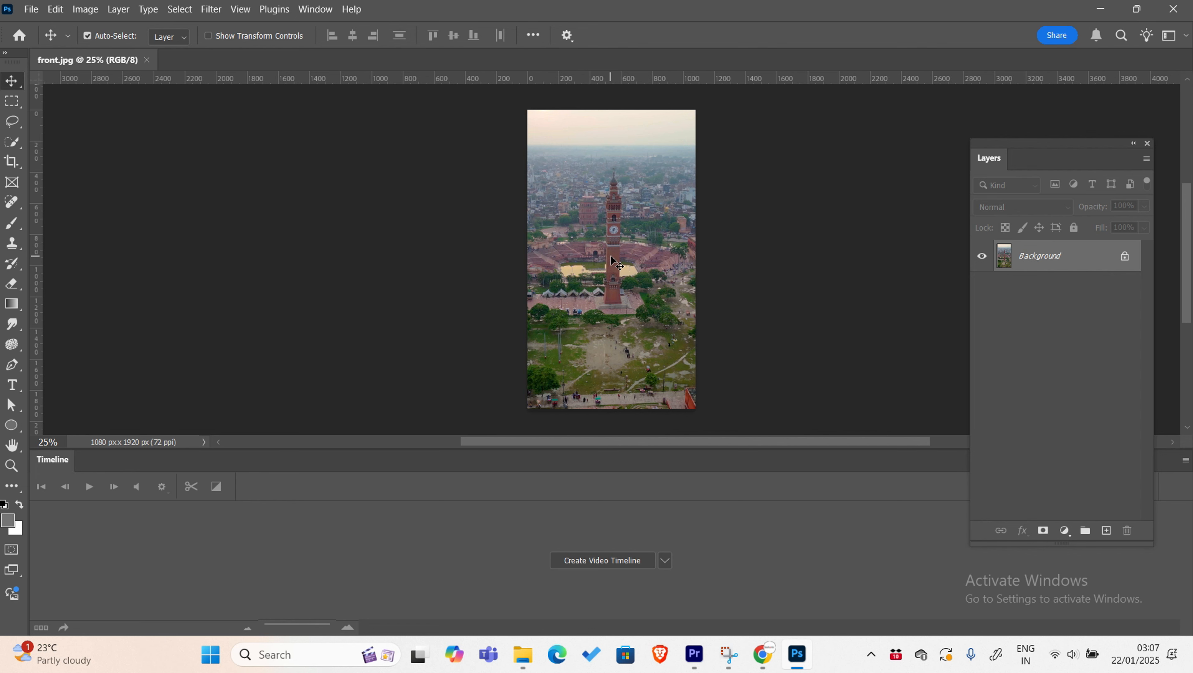
pyautogui.moveTo(523, 654)
pyautogui.click(452, 570)
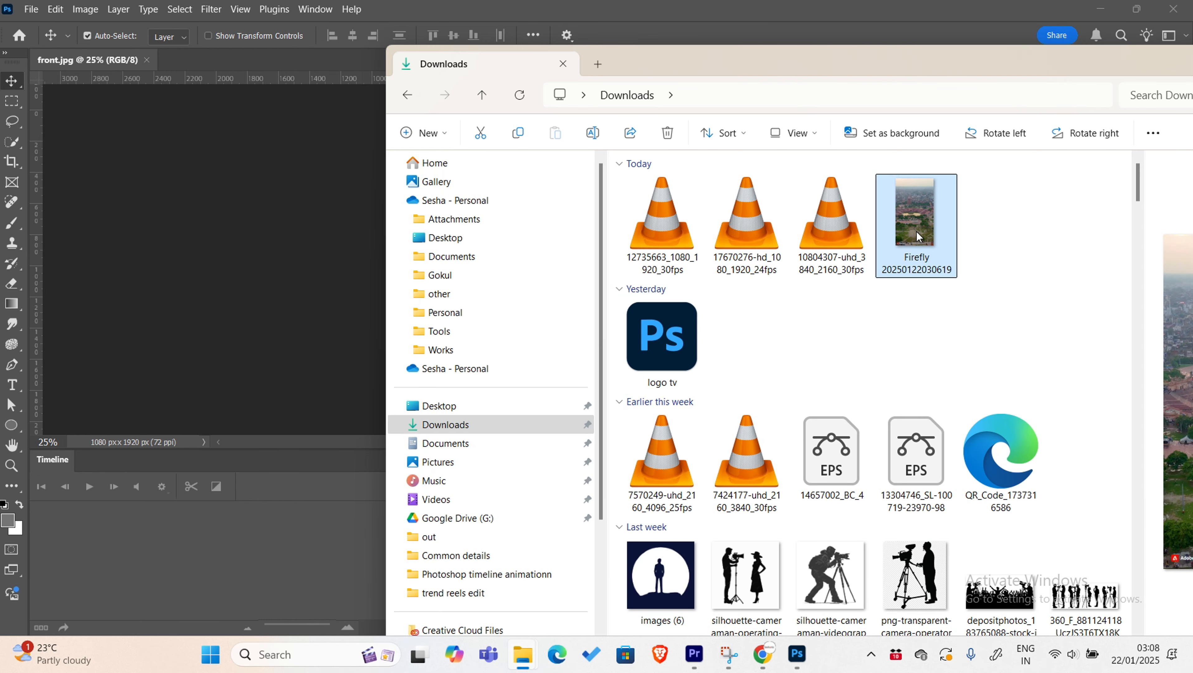
pyautogui.moveTo(918, 237); pyautogui.dragTo(218, 315)
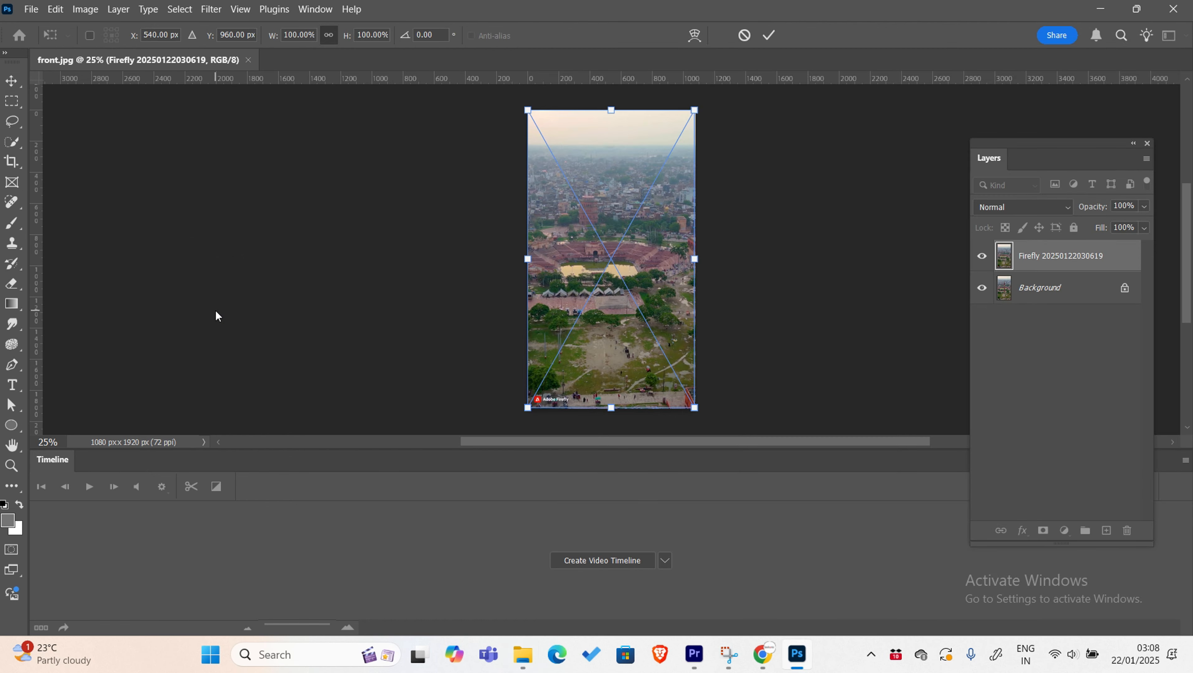
pyautogui.click(769, 35)
pyautogui.press('super')
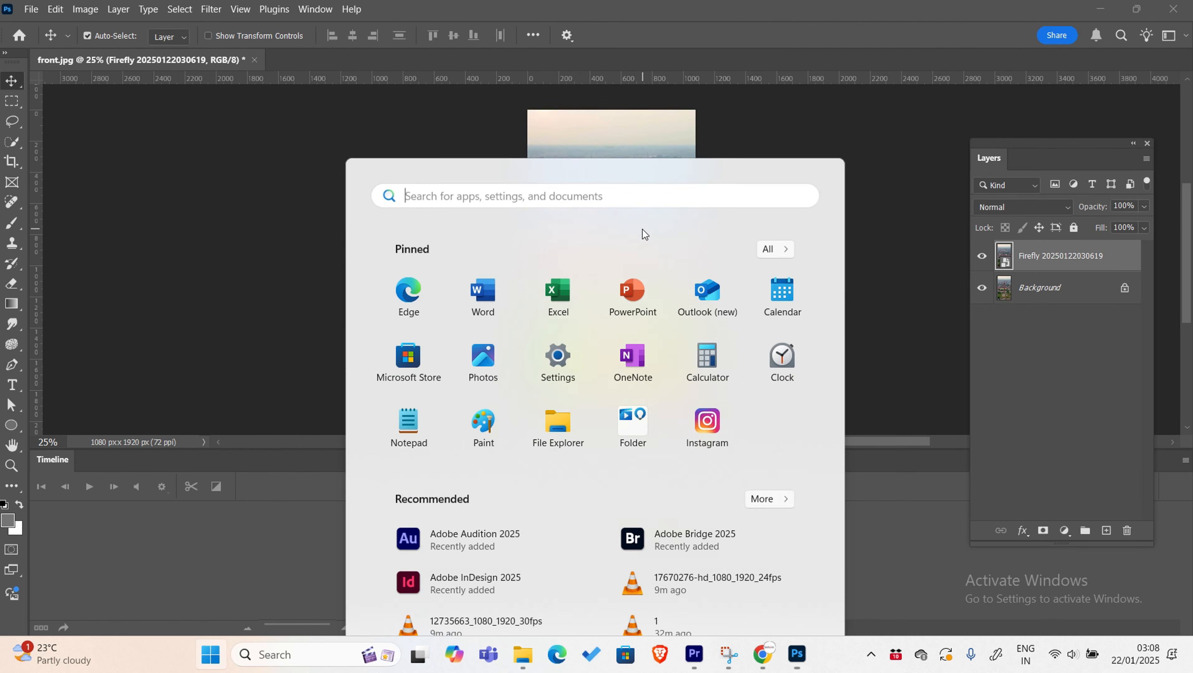
pyautogui.press('Escape')
# - Compare the Firefly layer with the original frame by toggling its visibility, and add a layer mask to it
pyautogui.press('z')
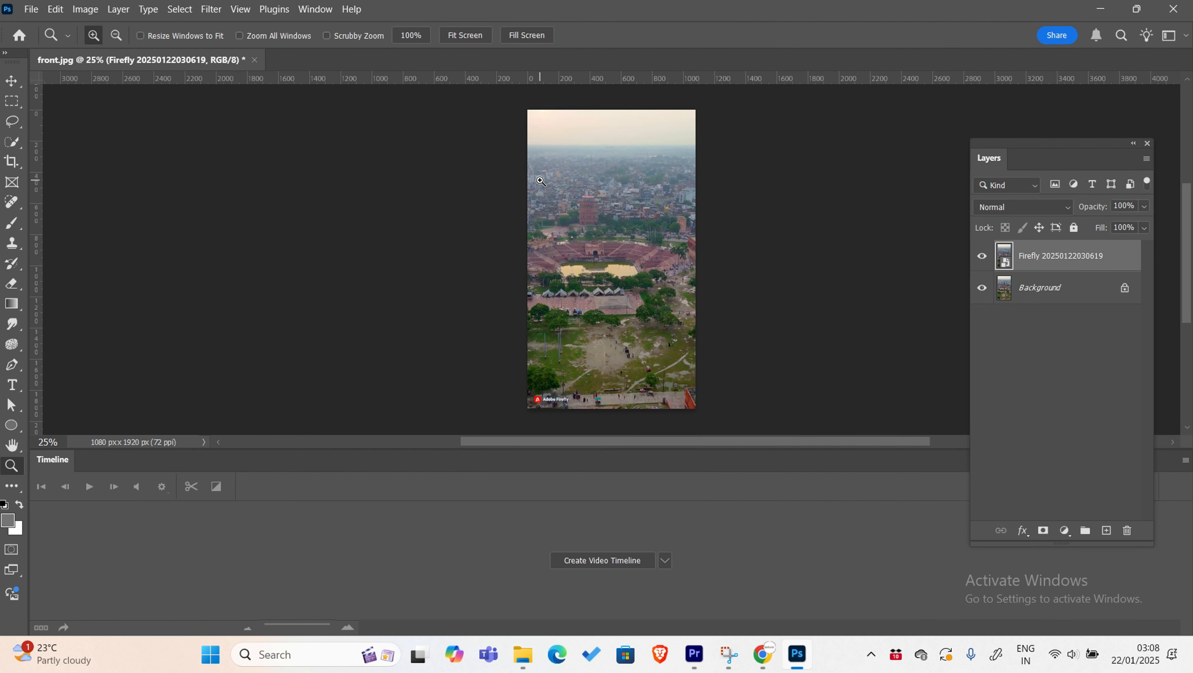
pyautogui.moveTo(539, 181); pyautogui.dragTo(697, 406)
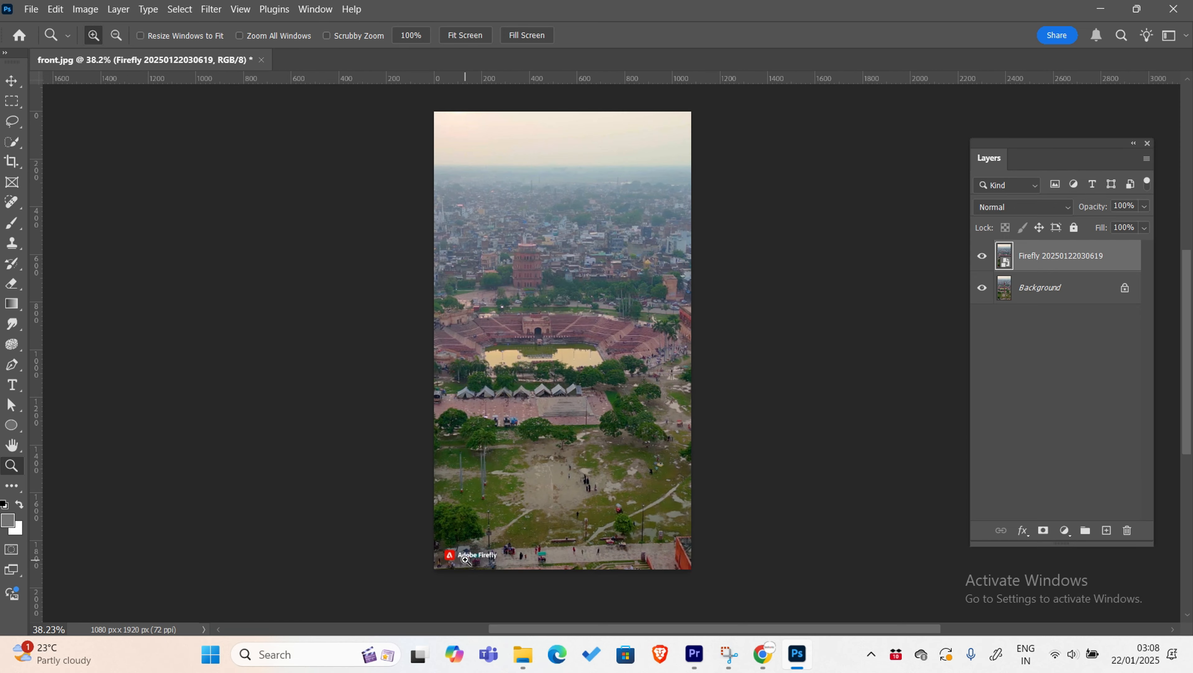
pyautogui.click(982, 258)
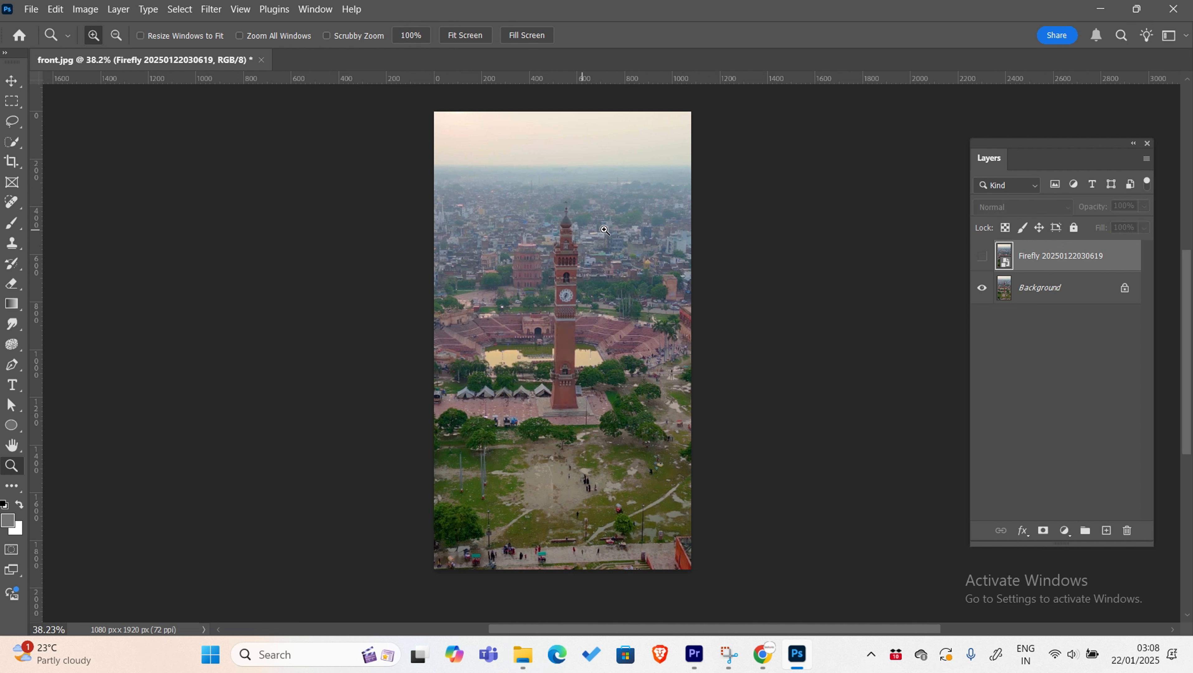
pyautogui.click(982, 256)
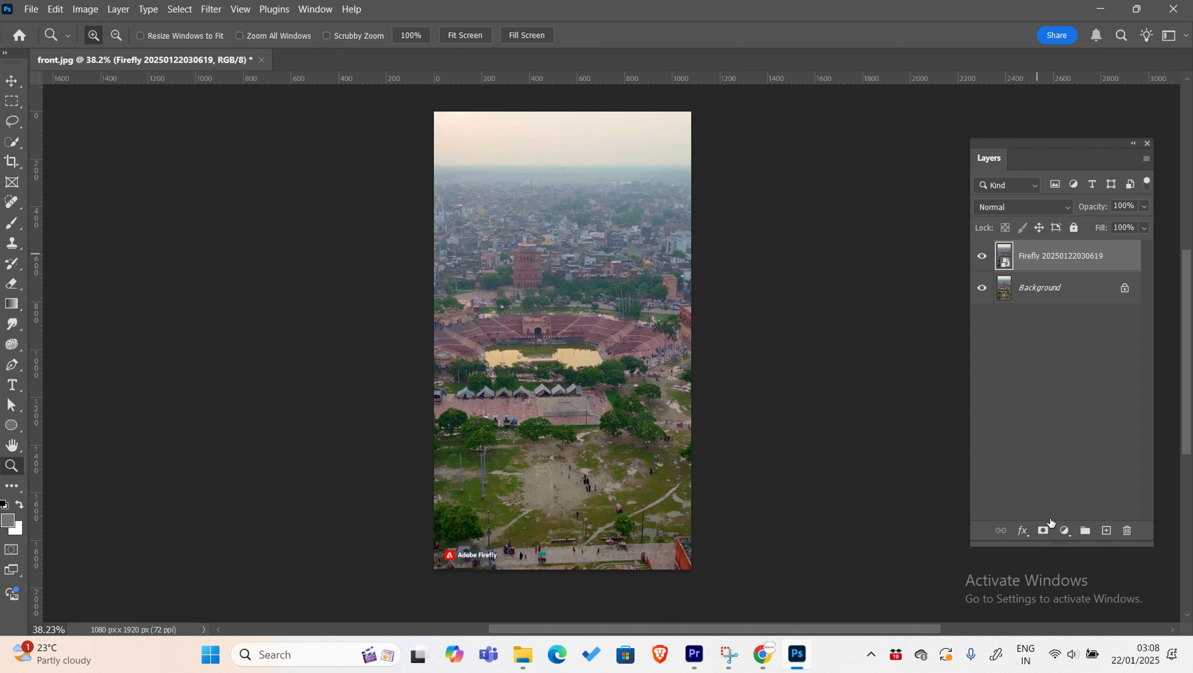
pyautogui.click(1034, 443)
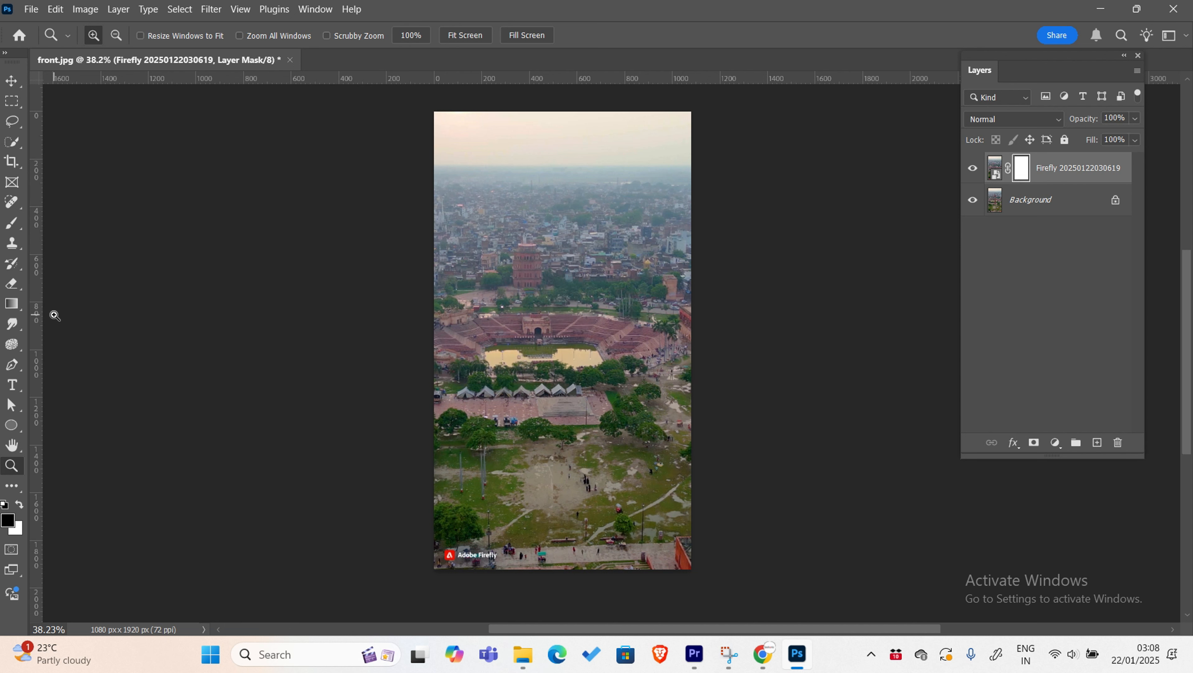
# - Paint black on the layer mask over the Adobe Firefly watermark with an 80 px brush and check the masked area against the background
pyautogui.press('b')
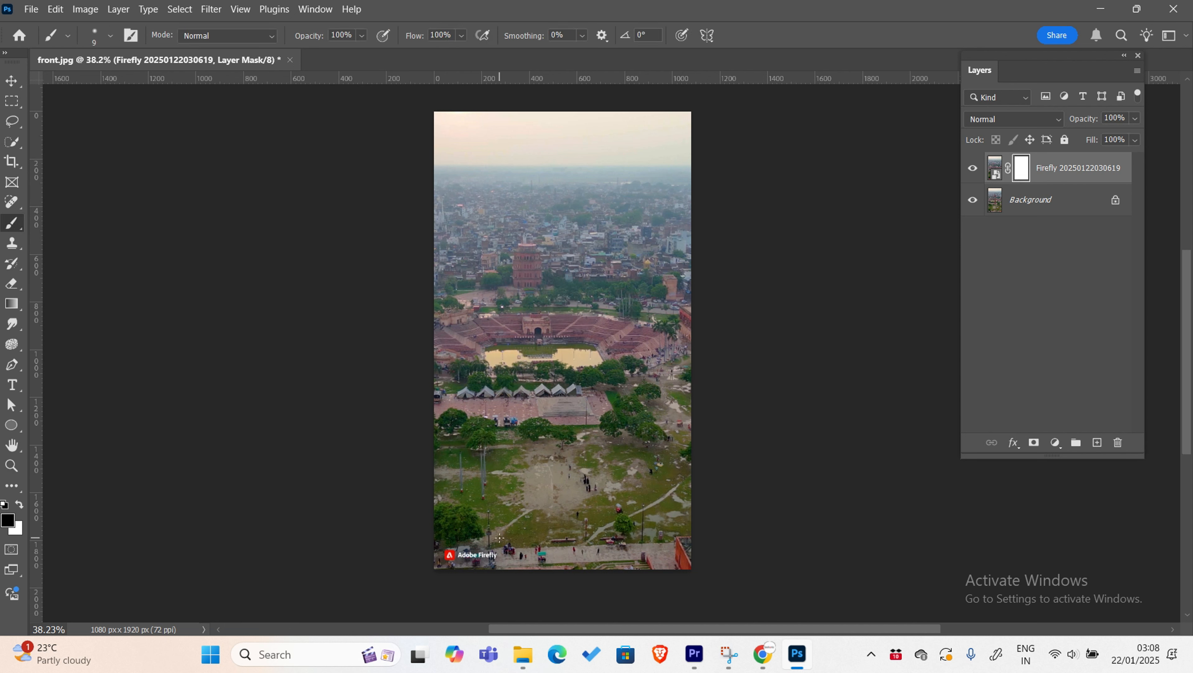
pyautogui.press(']')
pyautogui.press(']')
pyautogui.press(']')
pyautogui.press(']')
pyautogui.moveTo(499, 538)
pyautogui.mouseDown()
pyautogui.moveTo(444, 556)
pyautogui.moveTo(497, 556)
pyautogui.moveTo(443, 560)
pyautogui.mouseUp()
pyautogui.click(973, 200)
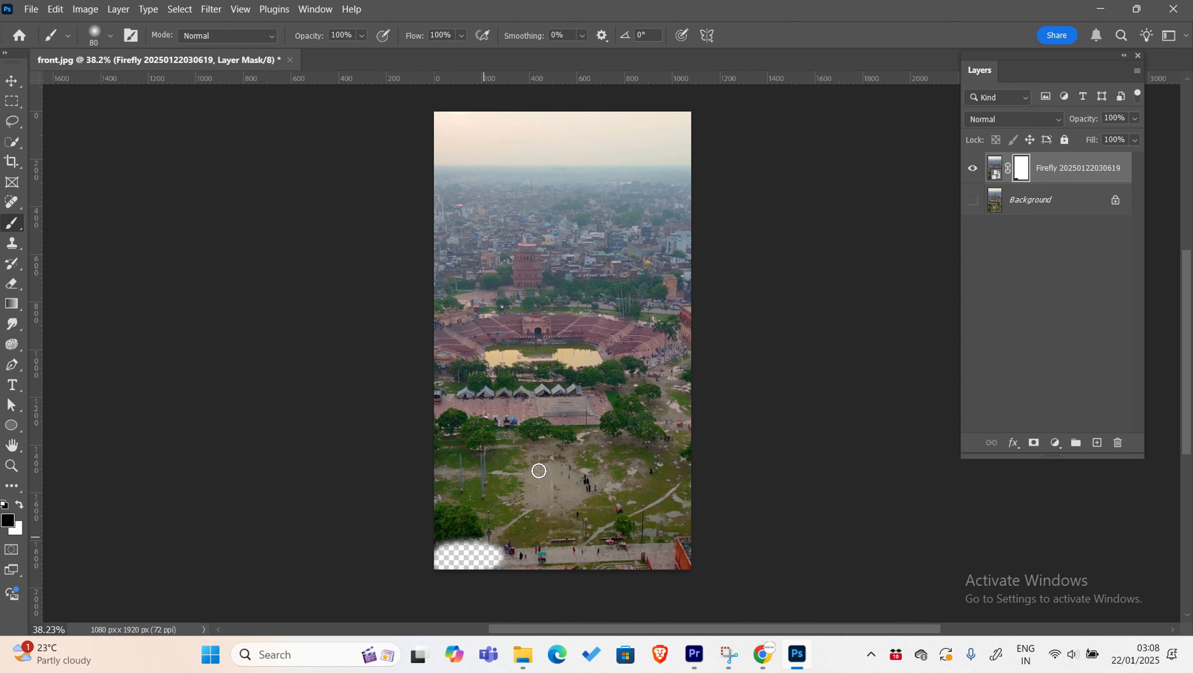
pyautogui.click(973, 200)
# - Rename the masked Firefly layer as bg and hide it
pyautogui.click(1039, 170)
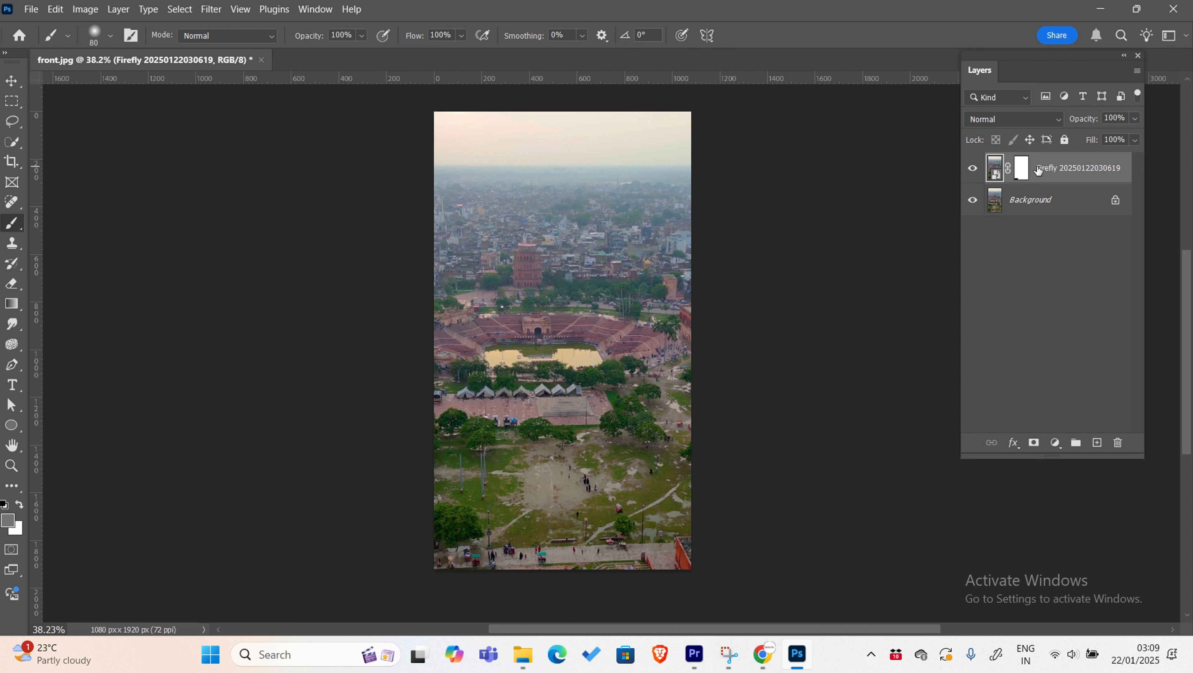
pyautogui.press('v')
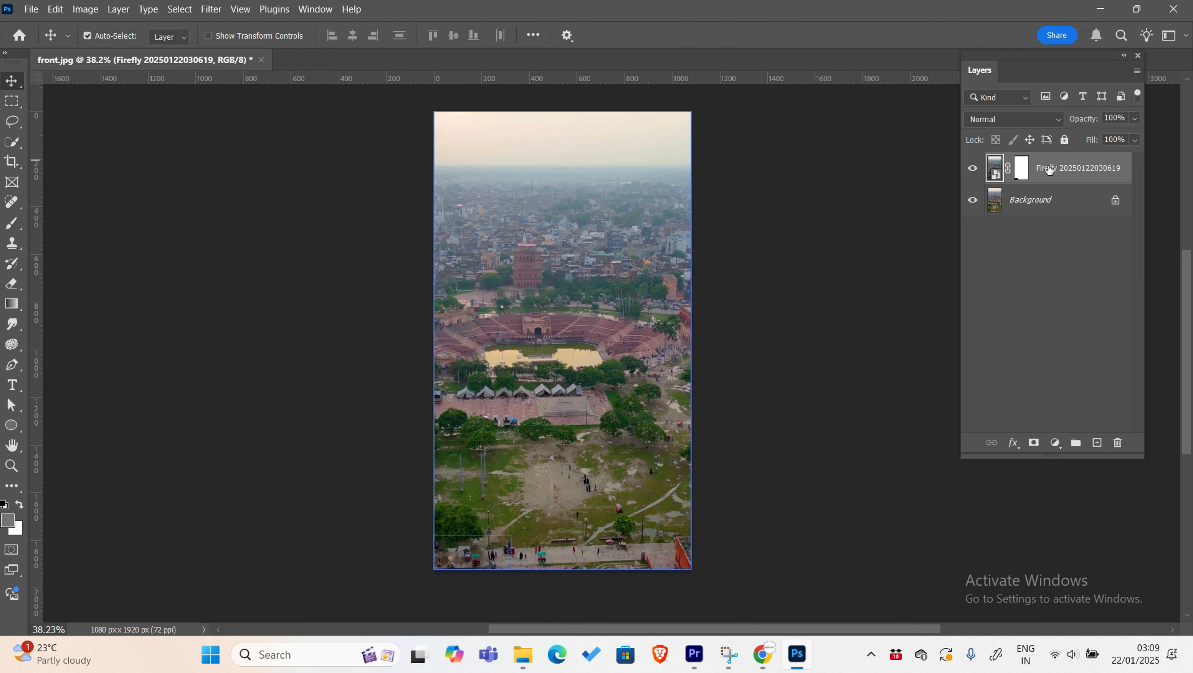
pyautogui.doubleClick(1048, 170)
pyautogui.write('bg')
pyautogui.click(972, 168)
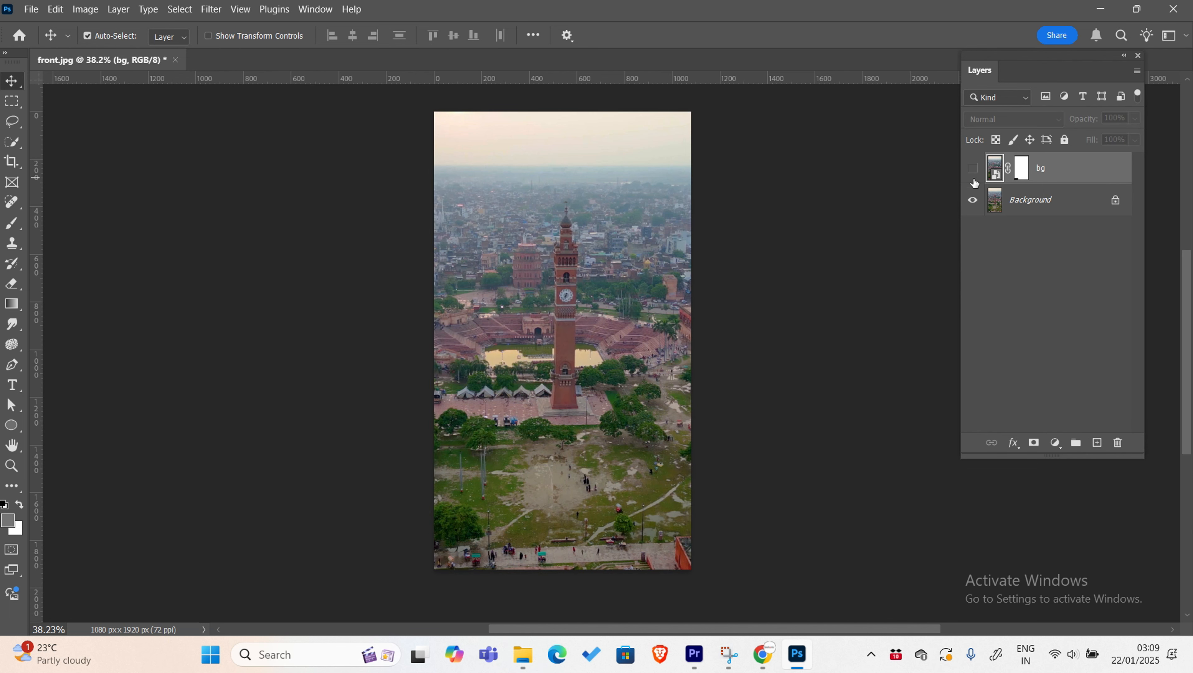
# - Duplicate the Background layer and zoom in on the clock tower's base
pyautogui.click(1032, 208)
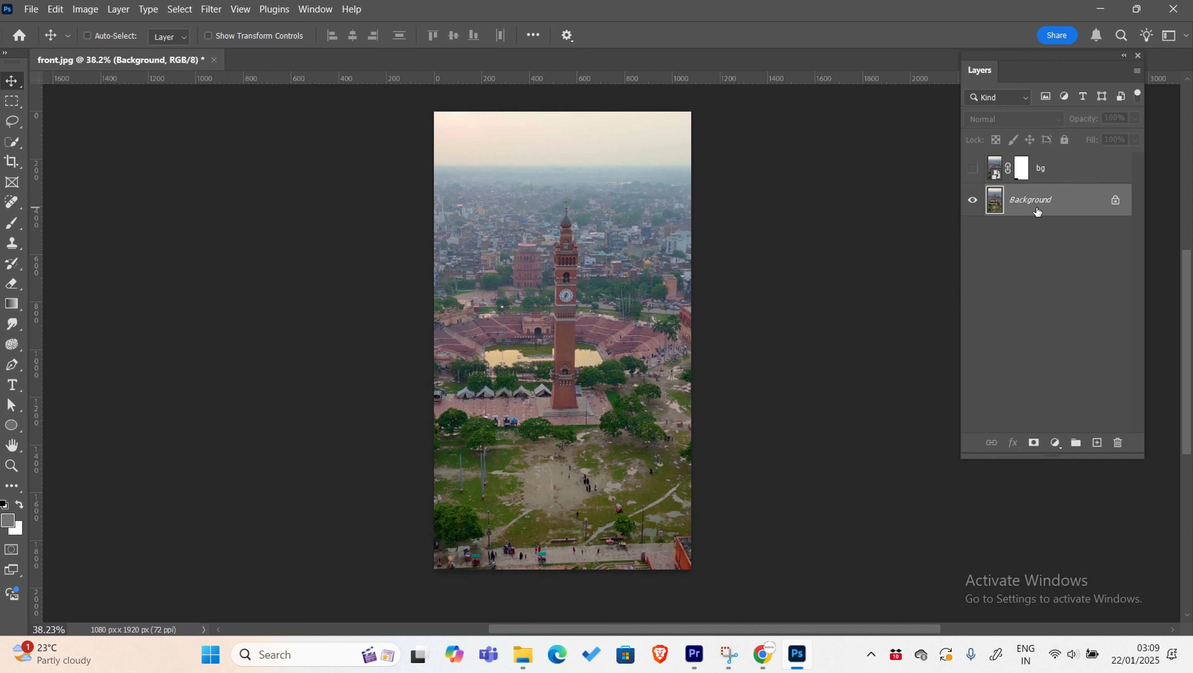
pyautogui.press('z')
pyautogui.hotkey('ctrl', 'j')
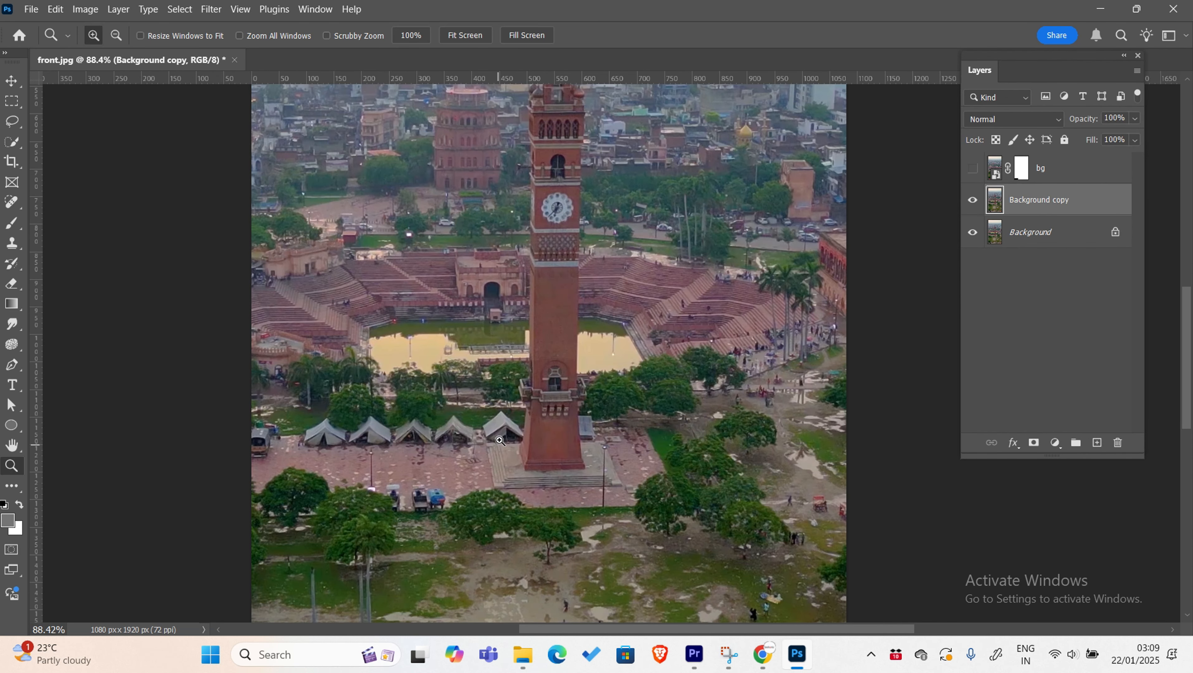
# - Trace the clock tower's base and balcony with the Pen tool, from the top of the railings down to the plinth
pyautogui.scroll(5, 602, 463)
pyautogui.moveTo(597, 453); pyautogui.dragTo(591, 516)
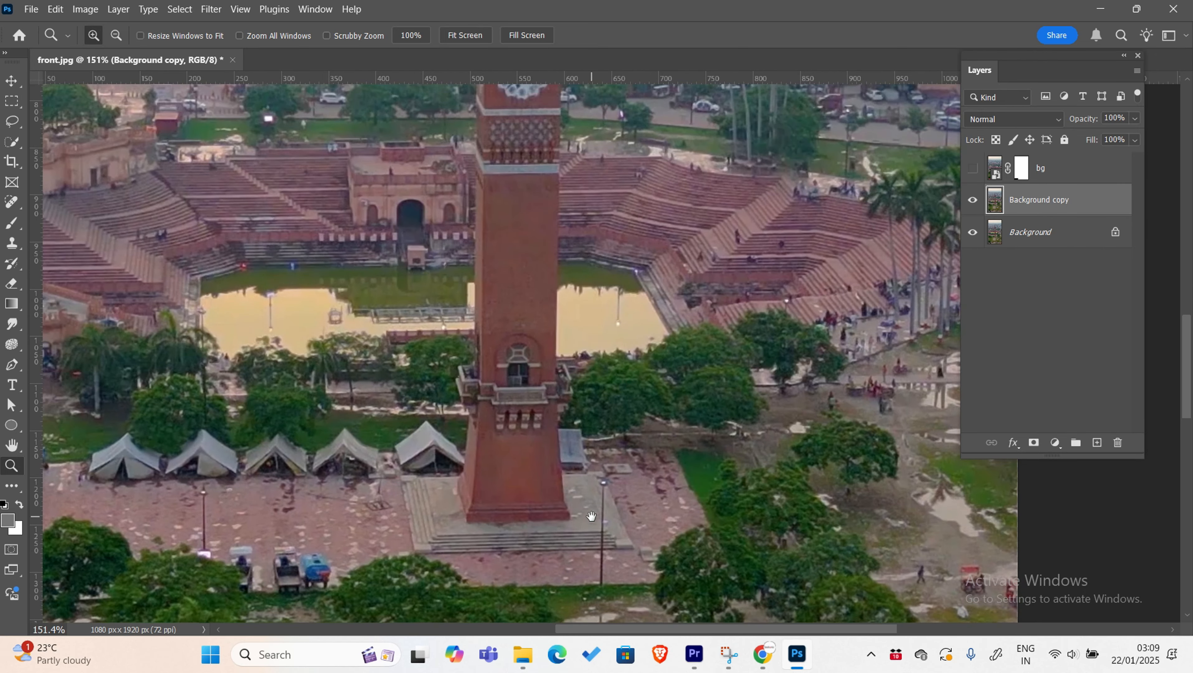
pyautogui.scroll(10, 479, 415)
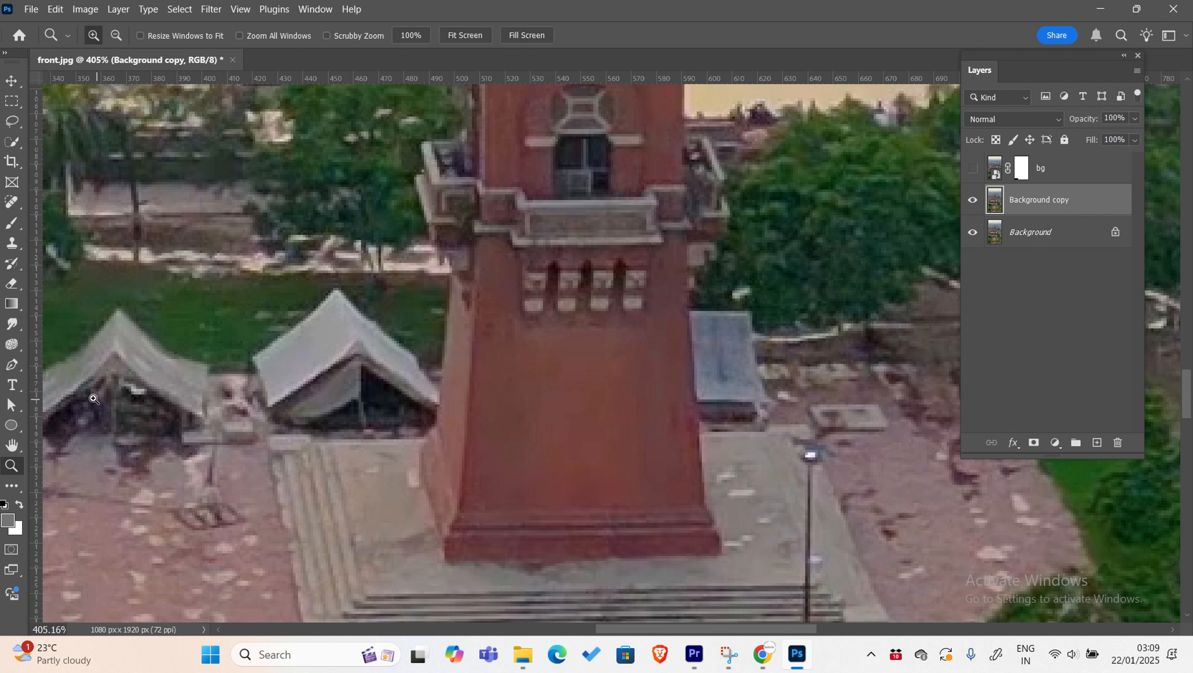
pyautogui.click(12, 364)
pyautogui.click(419, 144)
pyautogui.click(702, 136)
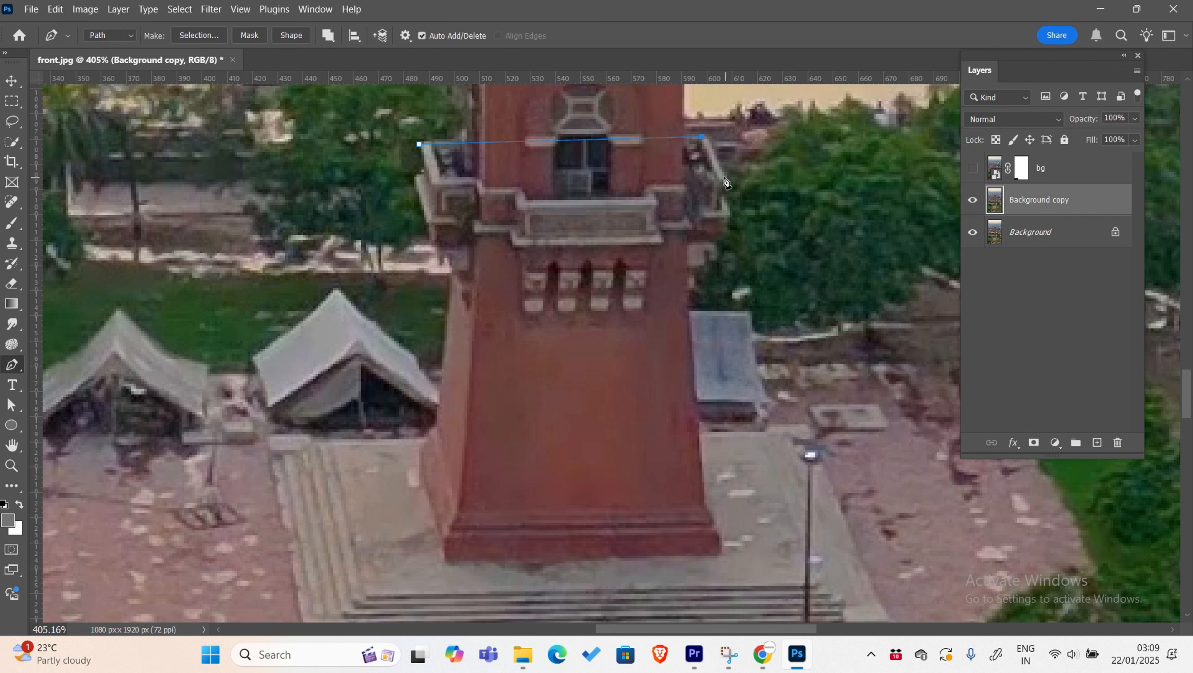
pyautogui.click(724, 174)
pyautogui.click(721, 194)
pyautogui.click(730, 214)
pyautogui.click(730, 234)
pyautogui.click(689, 295)
pyautogui.click(702, 502)
pyautogui.moveTo(721, 556); pyautogui.dragTo(723, 571)
pyautogui.click(447, 561)
pyautogui.click(418, 479)
pyautogui.click(437, 424)
# - Copy the traced tower base to a new layer and hide the Background copy and Background layers
pyautogui.hotkey('ctrl', 'Return')
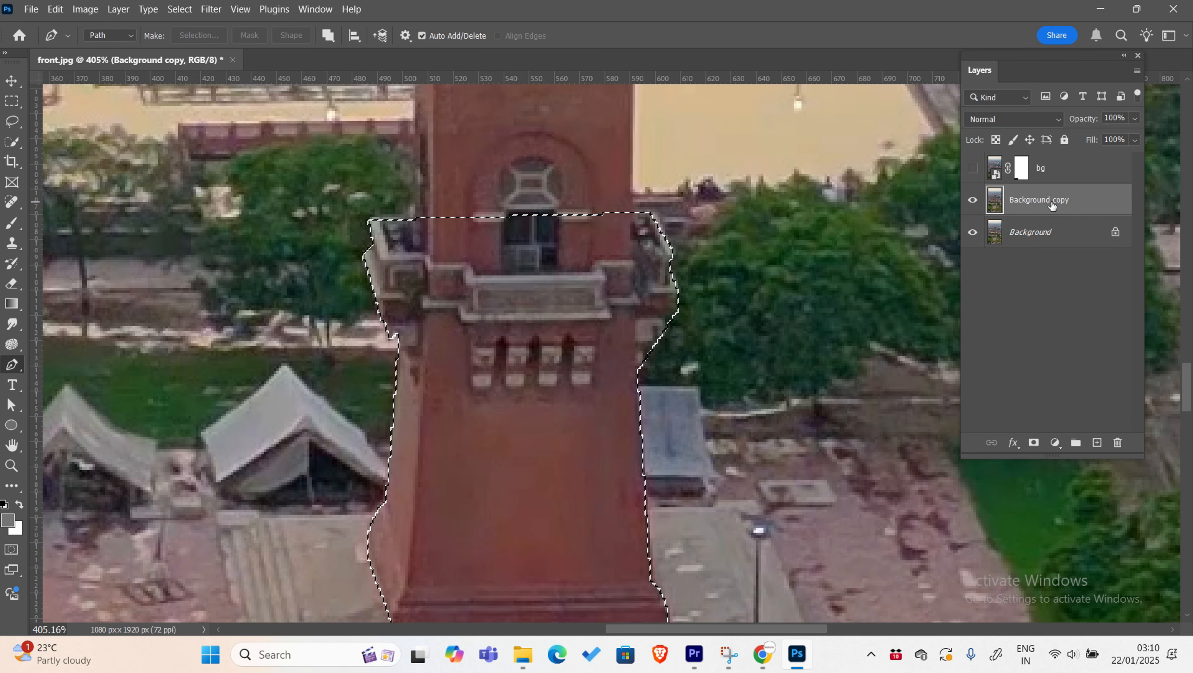
pyautogui.hotkey('ctrl', 'j')
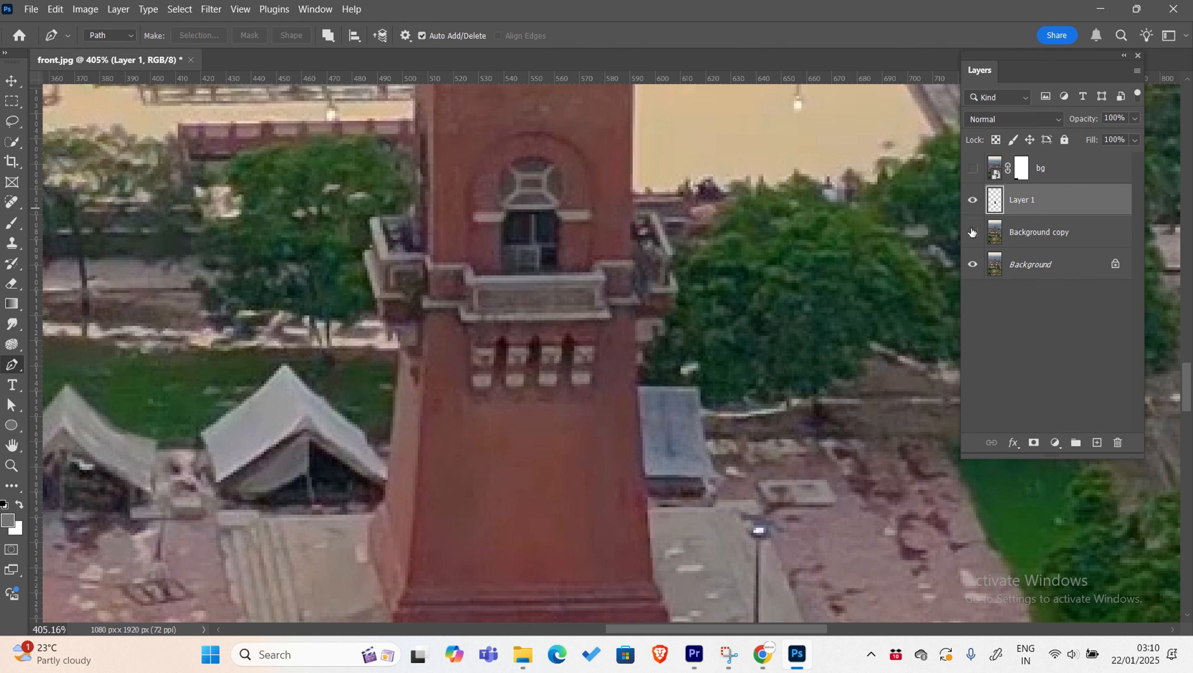
pyautogui.click(972, 265)
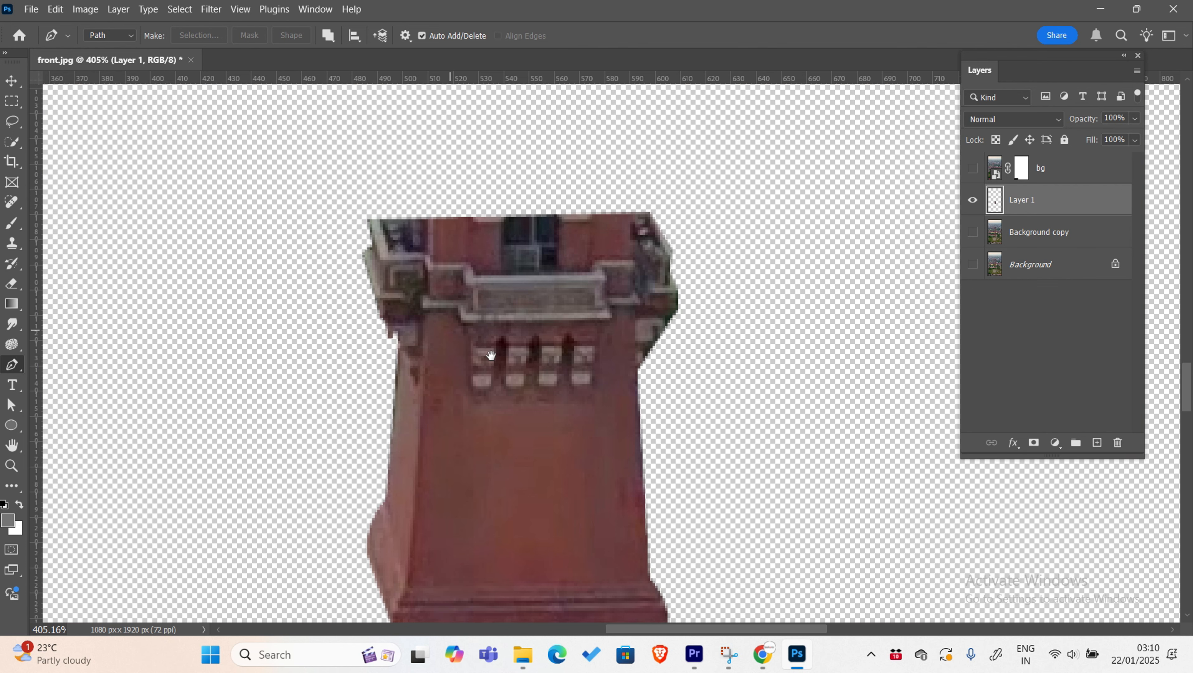
# - Trace a closed Pen path around the area inside the balcony railings where the upper tower is cut off
pyautogui.moveTo(491, 355); pyautogui.dragTo(467, 314)
pyautogui.moveTo(438, 259); pyautogui.dragTo(443, 285)
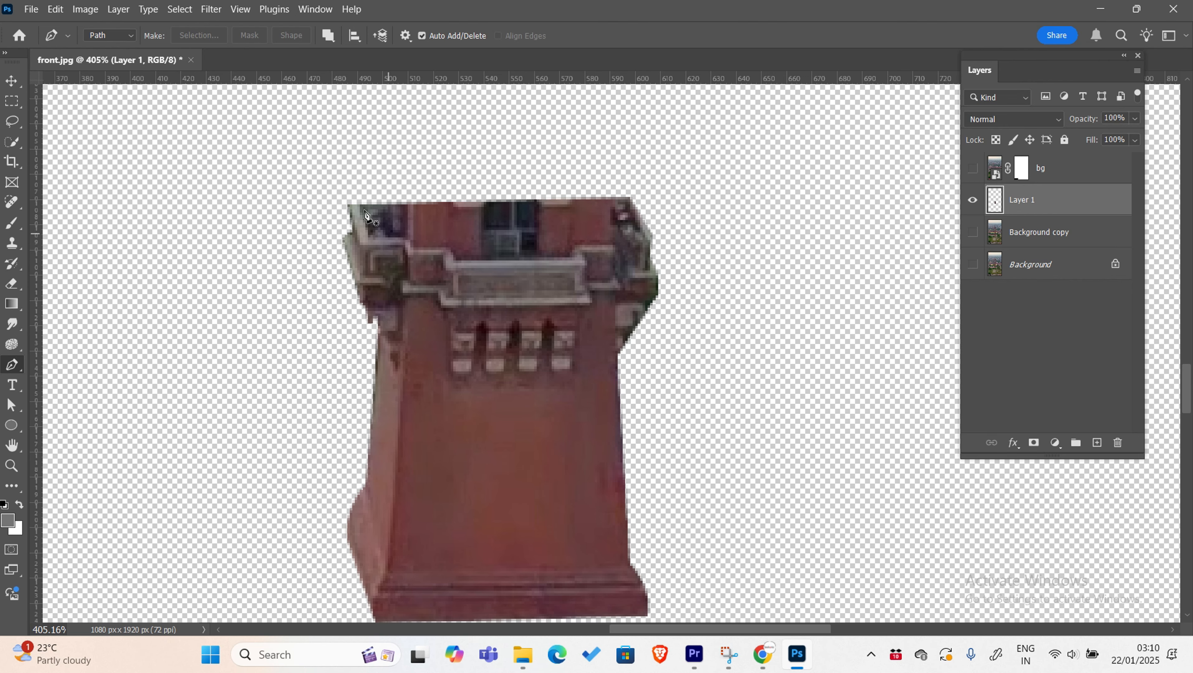
pyautogui.click(368, 234)
pyautogui.click(404, 237)
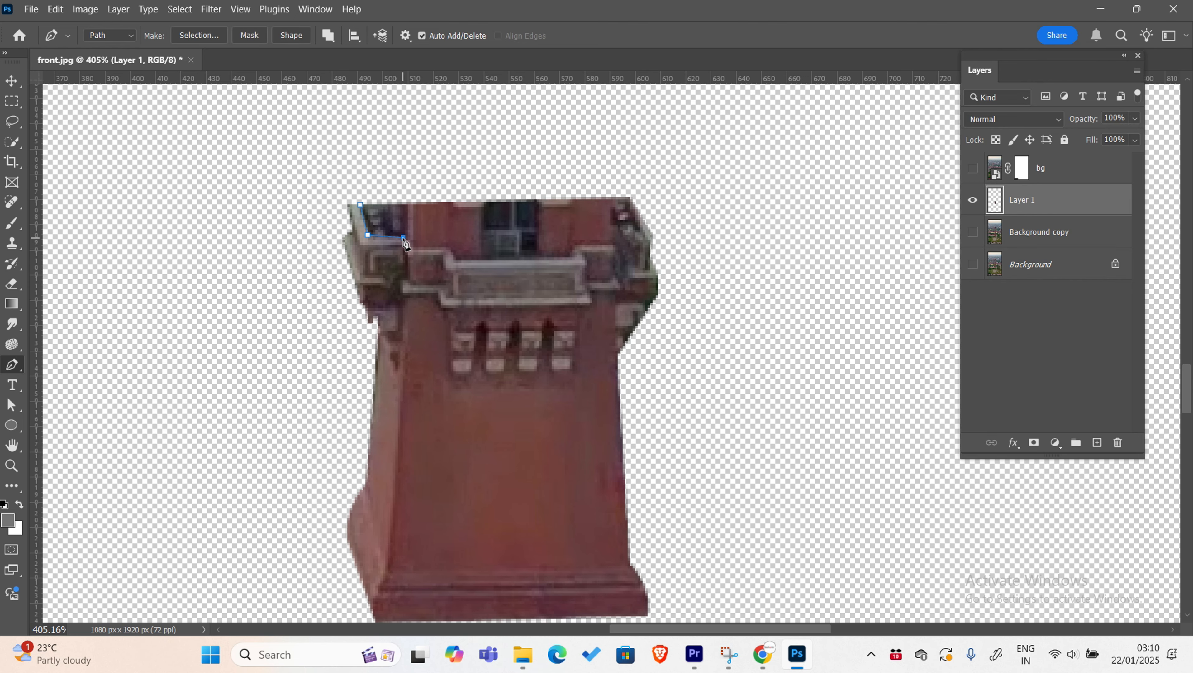
pyautogui.click(414, 247)
pyautogui.click(448, 247)
pyautogui.click(572, 258)
pyautogui.click(608, 245)
pyautogui.click(618, 244)
pyautogui.click(611, 199)
pyautogui.click(360, 205)
# - Turn the path into a selection and paint it with grey sampled from the balcony's front ledge
pyautogui.hotkey('ctrl', 'Return')
pyautogui.press('i')
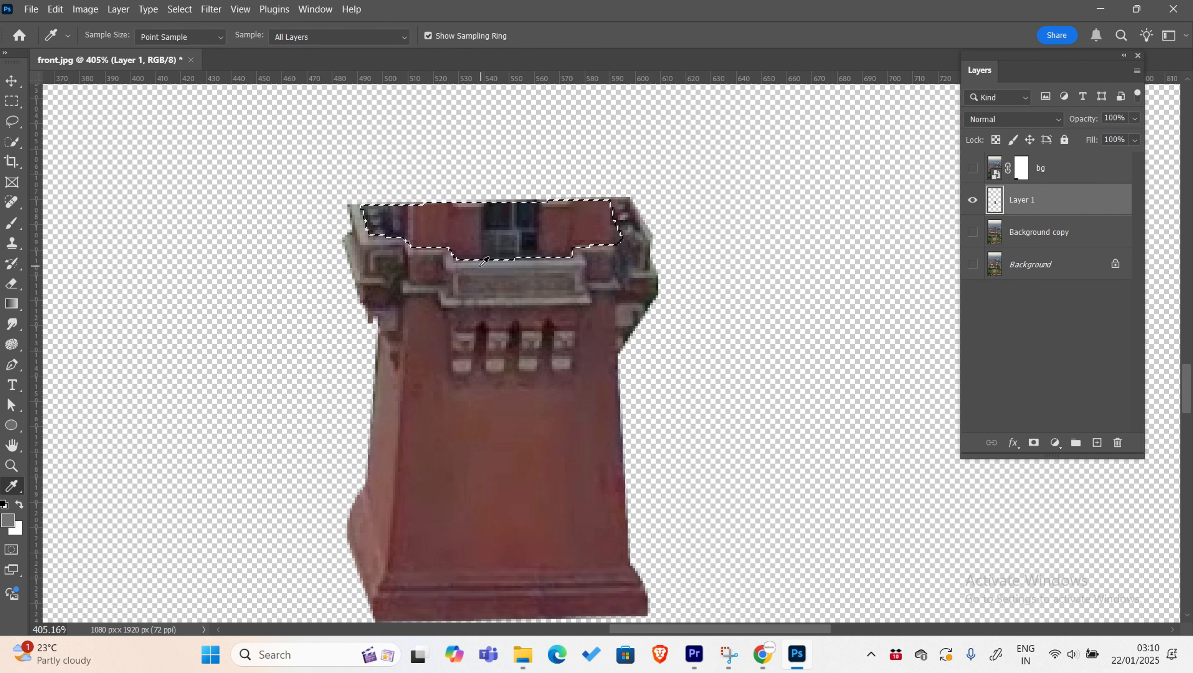
pyautogui.click(474, 264)
pyautogui.press('b')
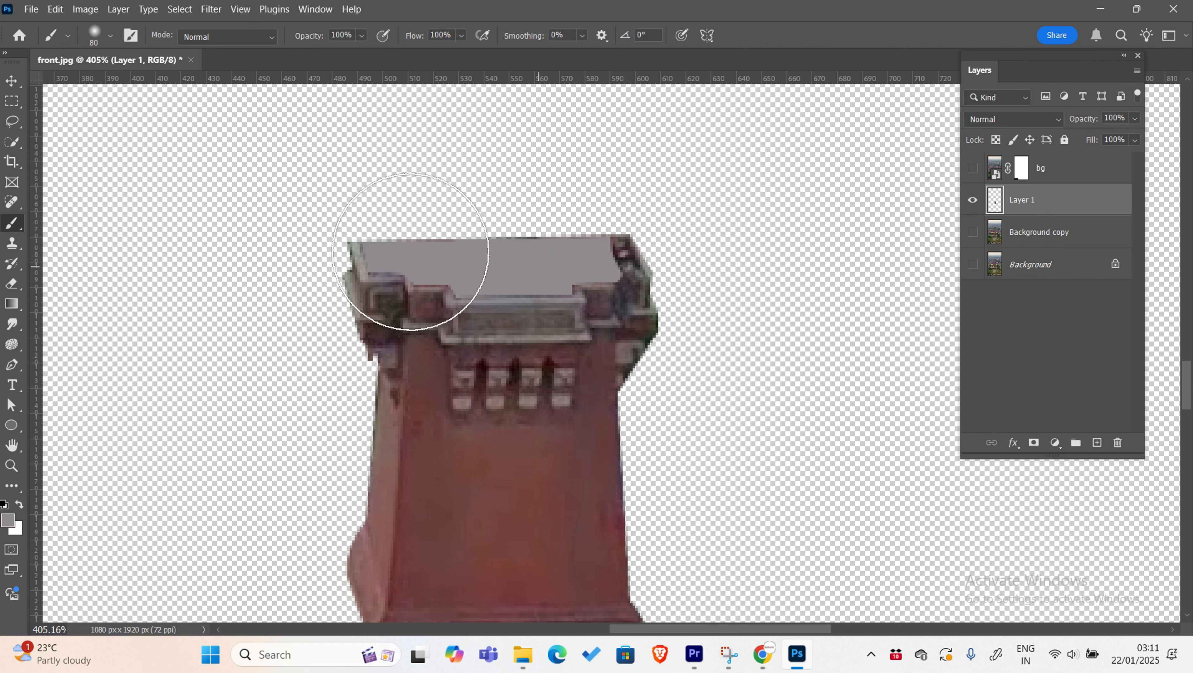
# - Copy the balcony's front panel to a new layer with a rectangular selection and move the copy to the balcony's back edge
pyautogui.click(11, 81)
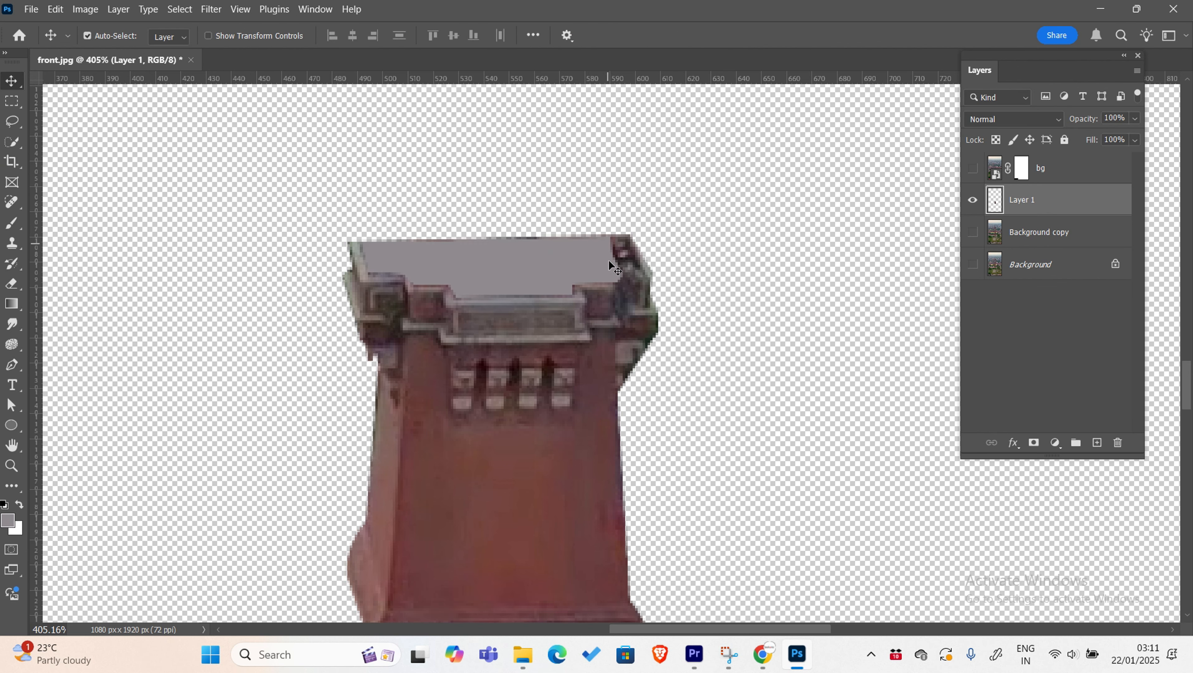
pyautogui.click(12, 101)
pyautogui.moveTo(454, 296); pyautogui.dragTo(578, 343)
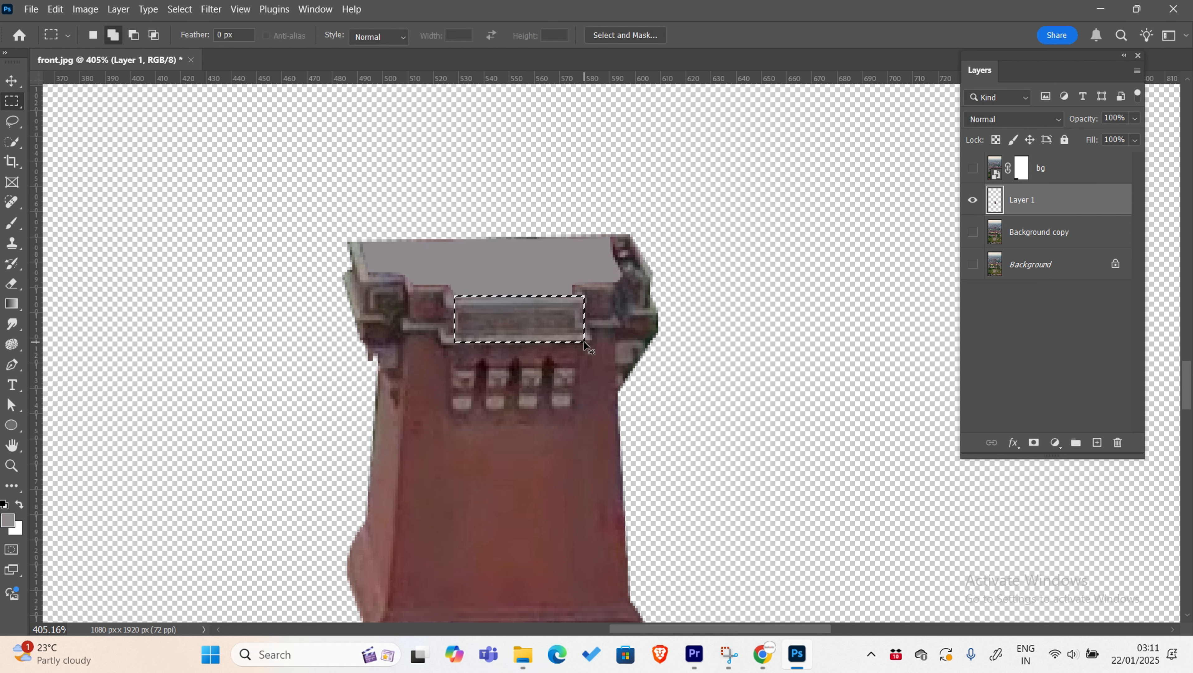
pyautogui.hotkey('ctrl', 'j')
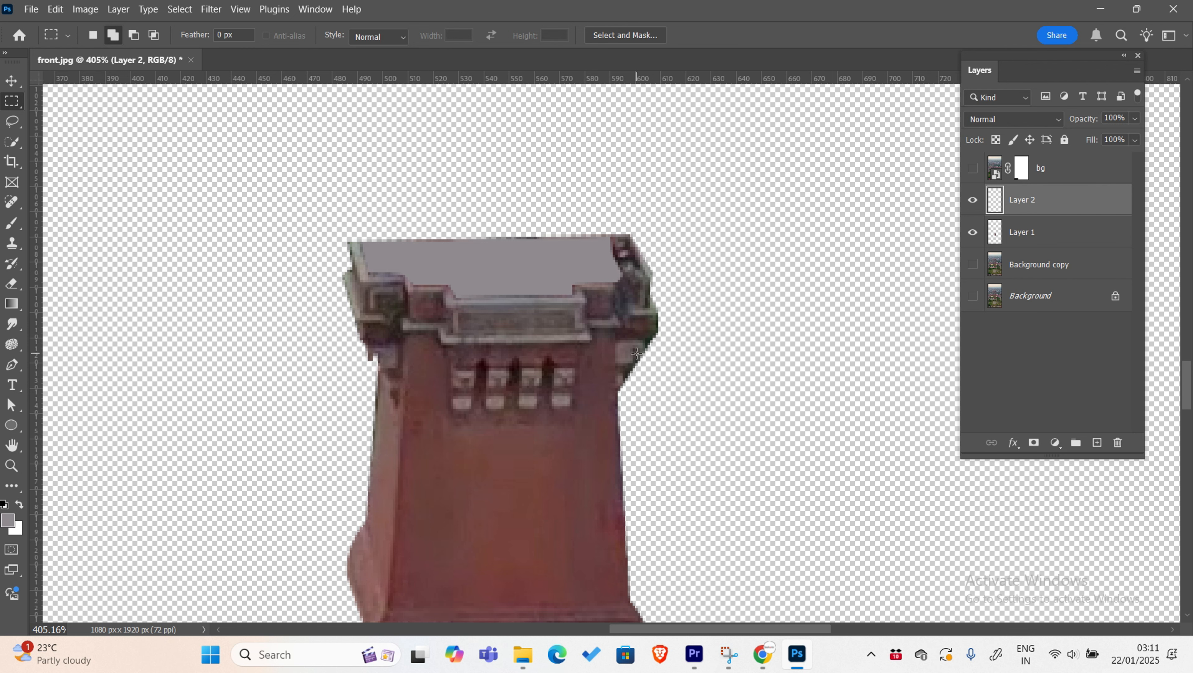
pyautogui.press('v')
pyautogui.moveTo(507, 325); pyautogui.dragTo(498, 264)
# - Scale the copied panel to 188.46% width and 63.16% height so it spans the balcony's back edge
pyautogui.hotkey('ctrl', 't')
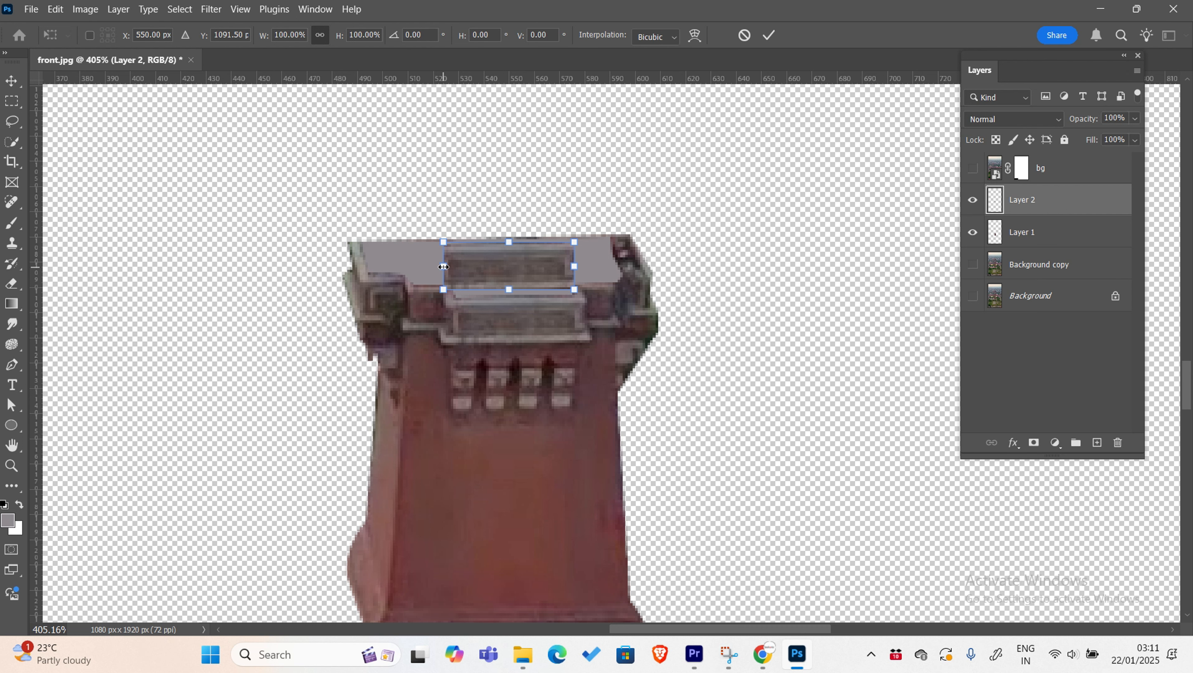
pyautogui.moveTo(444, 266); pyautogui.dragTo(365, 268)
pyautogui.moveTo(574, 267); pyautogui.dragTo(614, 270)
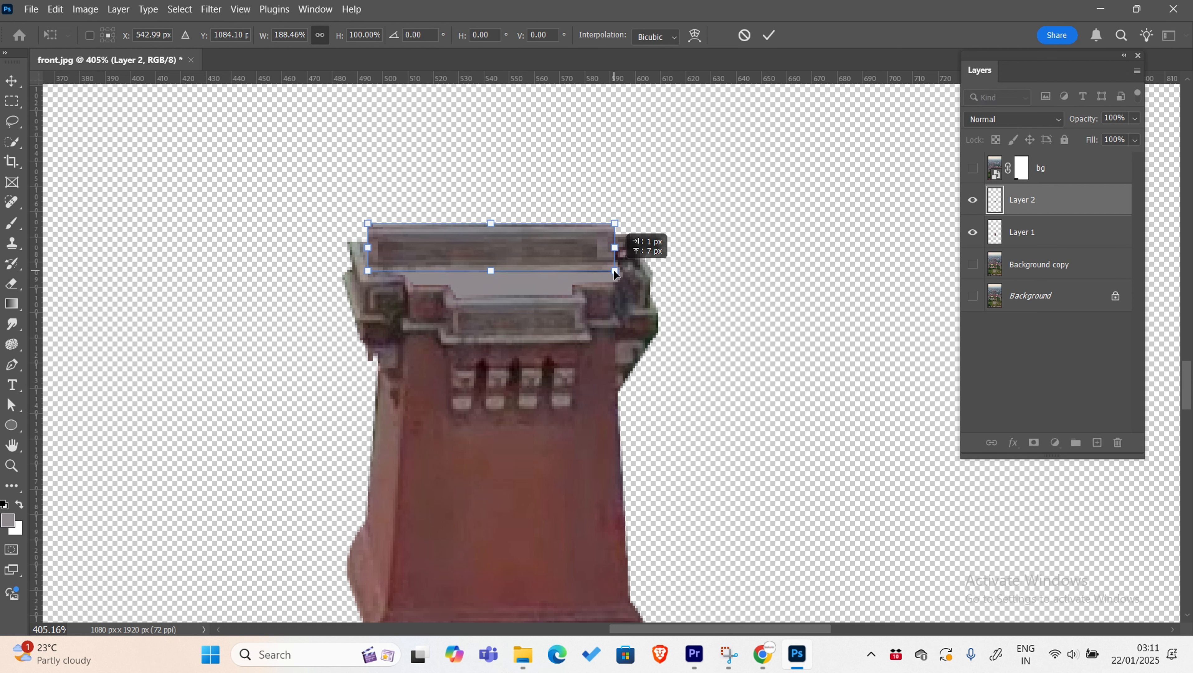
pyautogui.moveTo(487, 224); pyautogui.dragTo(487, 241)
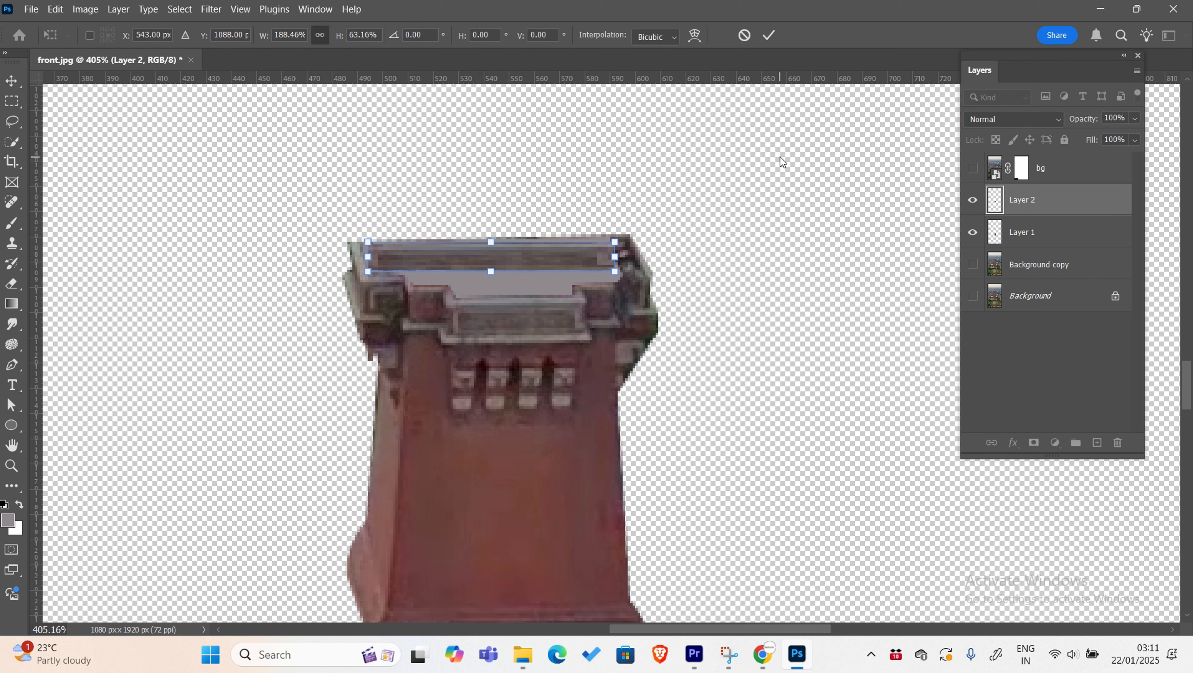
# - Stretch one lower corner of the copied panel outward to meet the side railing and apply the transform
pyautogui.rightClick(577, 258)
pyautogui.click(610, 329)
pyautogui.moveTo(618, 276); pyautogui.dragTo(627, 272)
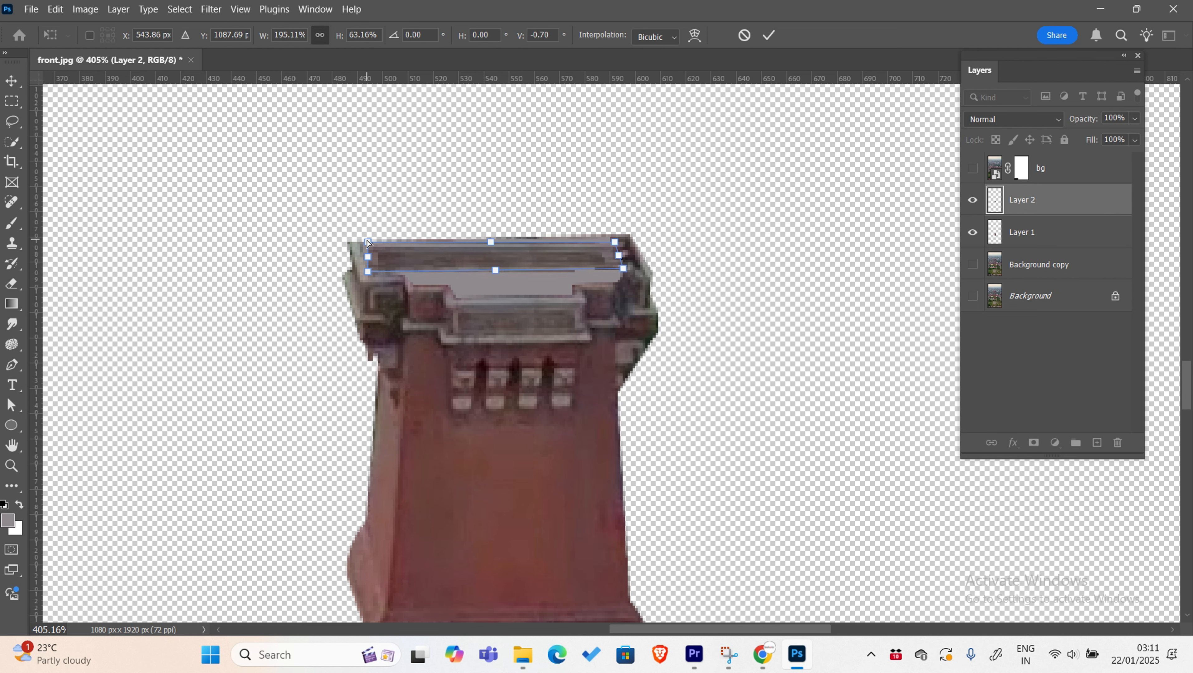
pyautogui.click(768, 35)
# - Set the foreground colour to 6f6f6f and reduce the brush size to 15 px
pyautogui.press('b')
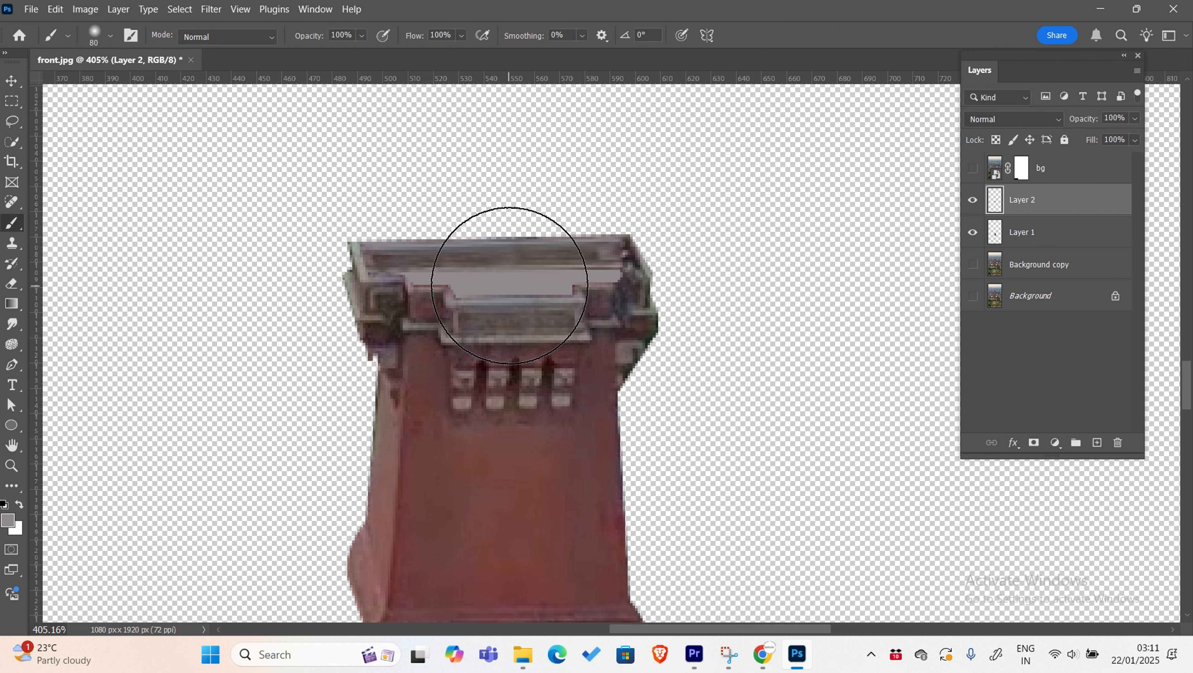
pyautogui.press('i')
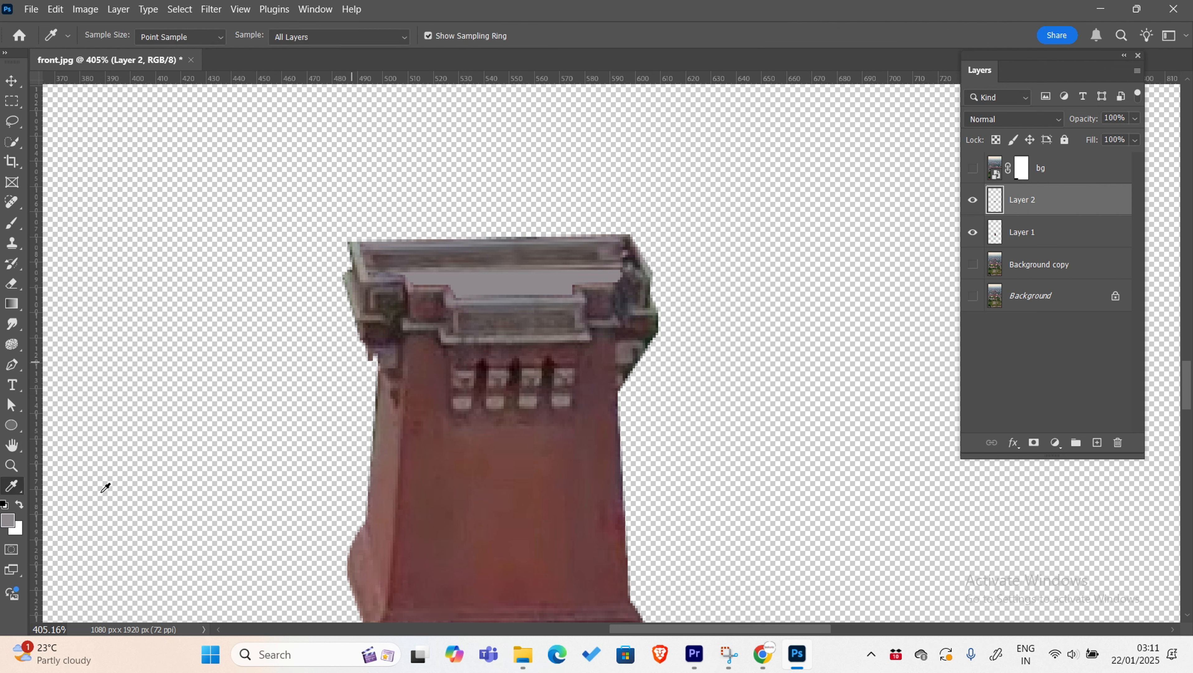
pyautogui.click(7, 521)
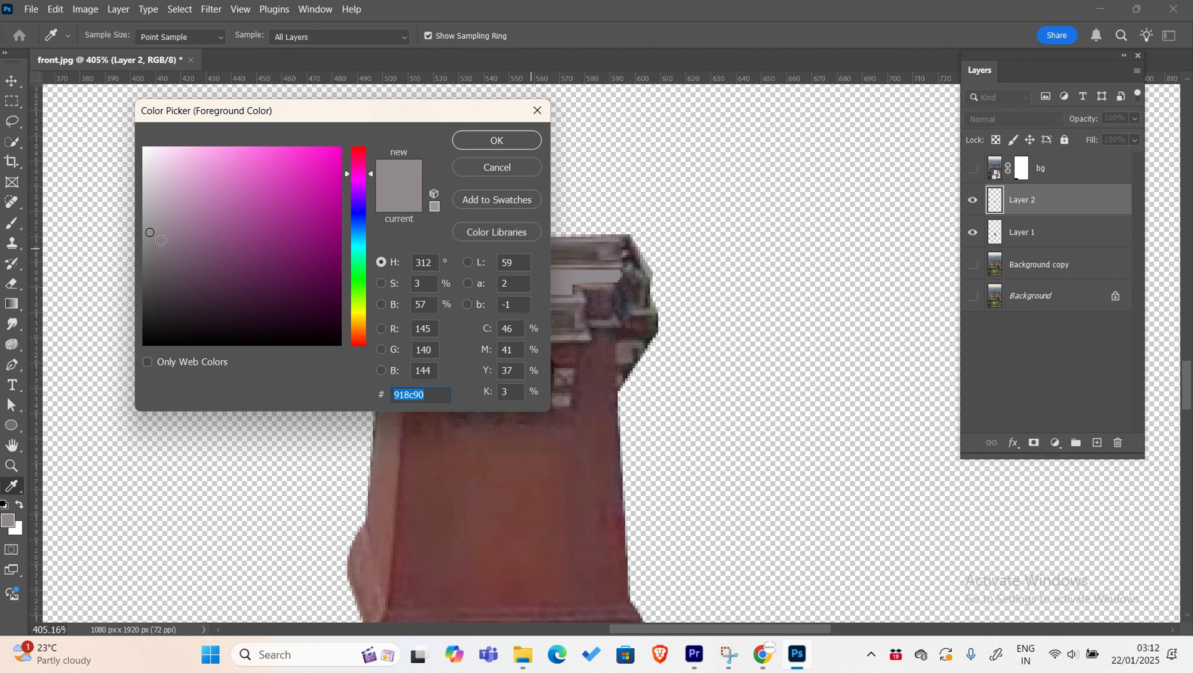
pyautogui.write('6f6f6f')
pyautogui.click(488, 141)
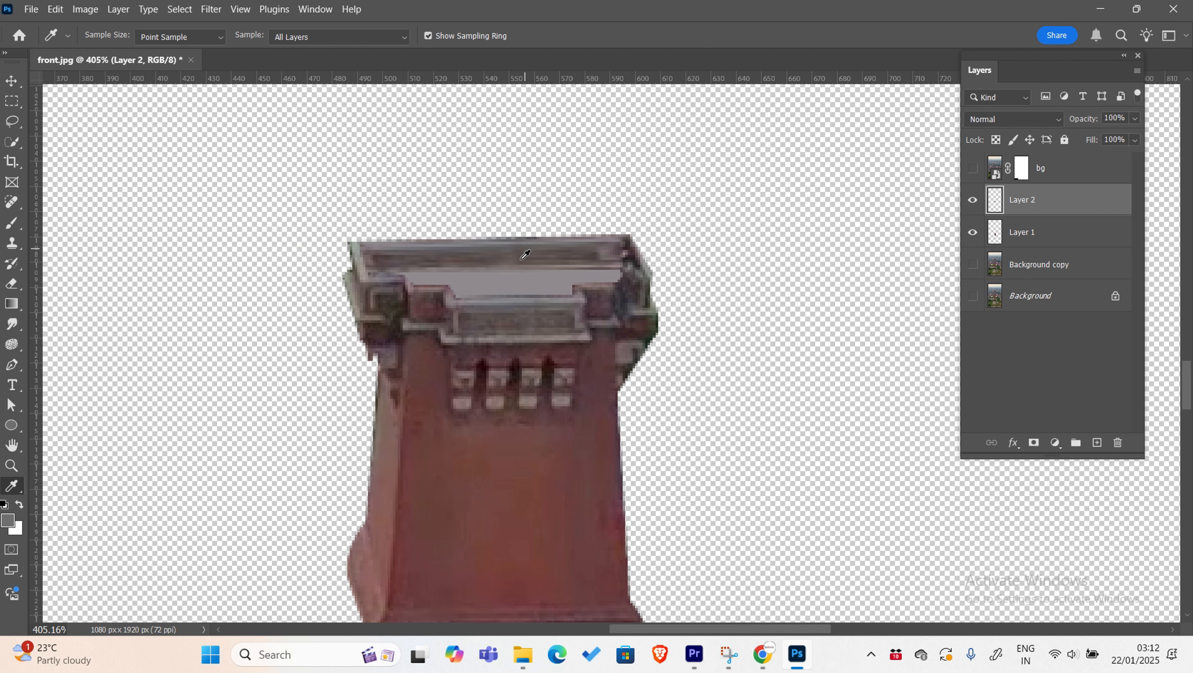
pyautogui.press('b')
pyautogui.press('[')
pyautogui.press('[')
pyautogui.press('[')
pyautogui.press('[')
pyautogui.press('[')
pyautogui.press('[')
pyautogui.press('[')
pyautogui.press('[')
pyautogui.press('[')
pyautogui.press('[')
# - Hide Layer 2, paint darker shading along the back of the balcony floor on Layer 1, and show Layer 2 again
pyautogui.click(973, 201)
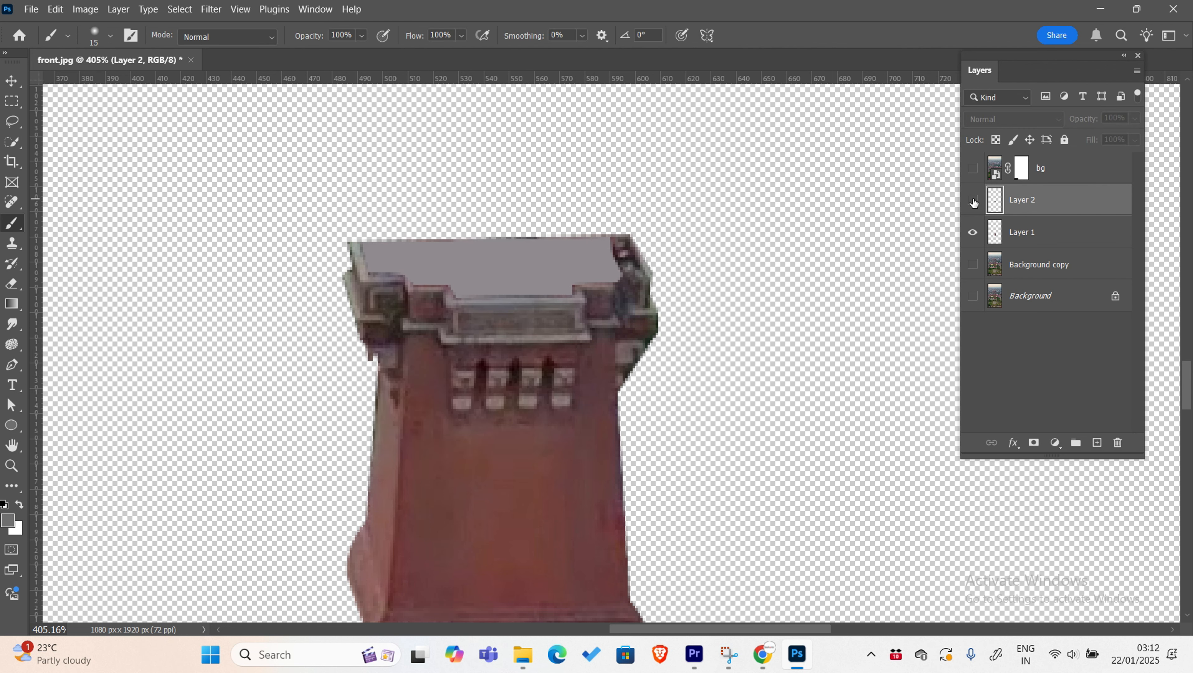
pyautogui.click(973, 200)
pyautogui.click(973, 200)
pyautogui.click(999, 223)
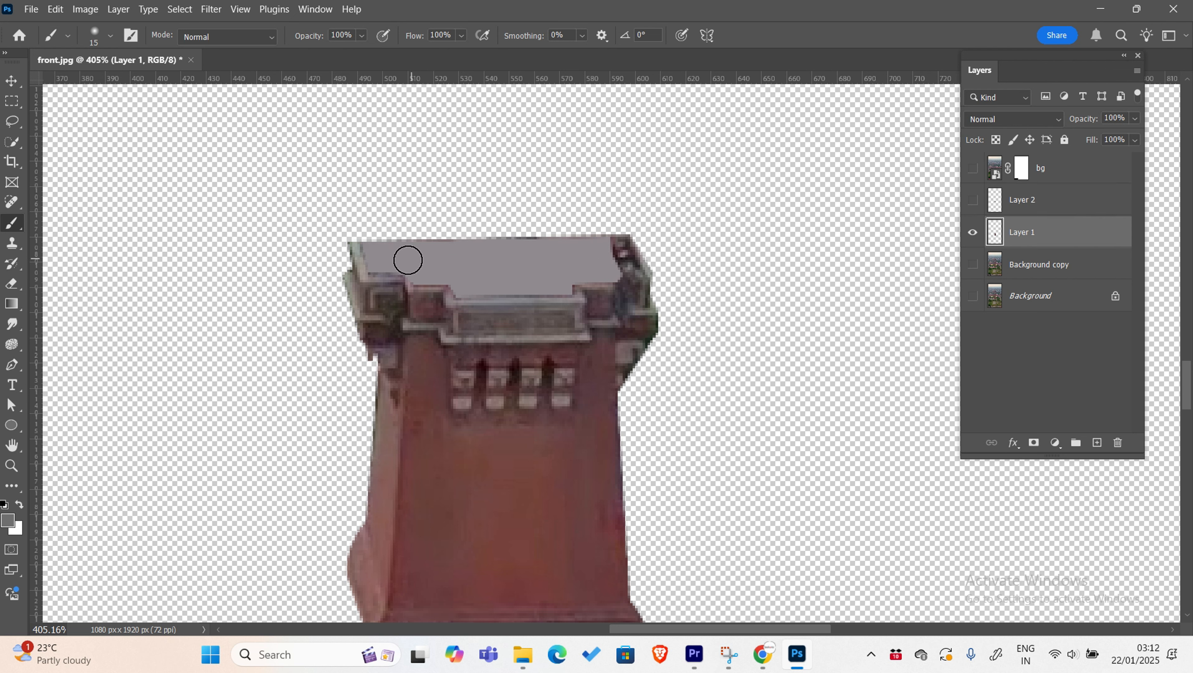
pyautogui.moveTo(372, 253)
pyautogui.mouseDown()
pyautogui.moveTo(592, 253)
pyautogui.moveTo(577, 266)
pyautogui.mouseUp()
pyautogui.click(972, 202)
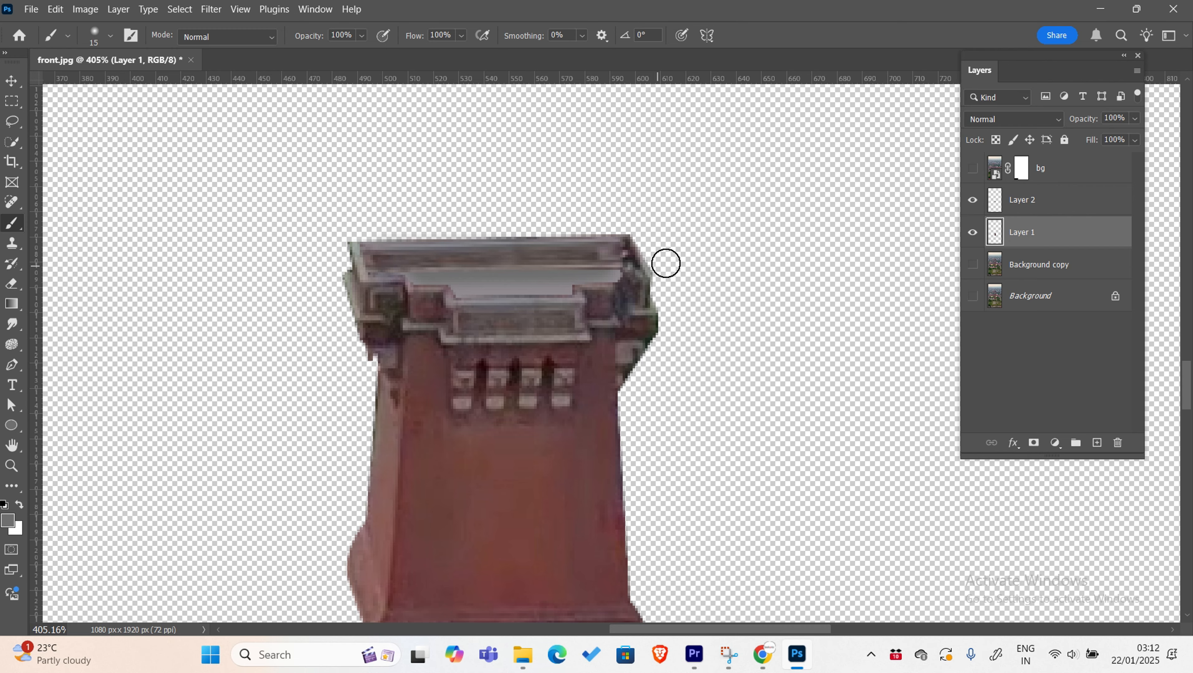
# - Check the rebuilt balcony by toggling Layer 1, and merge Layer 1 and Layer 2 into one layer
pyautogui.scroll(-3, 666, 261)
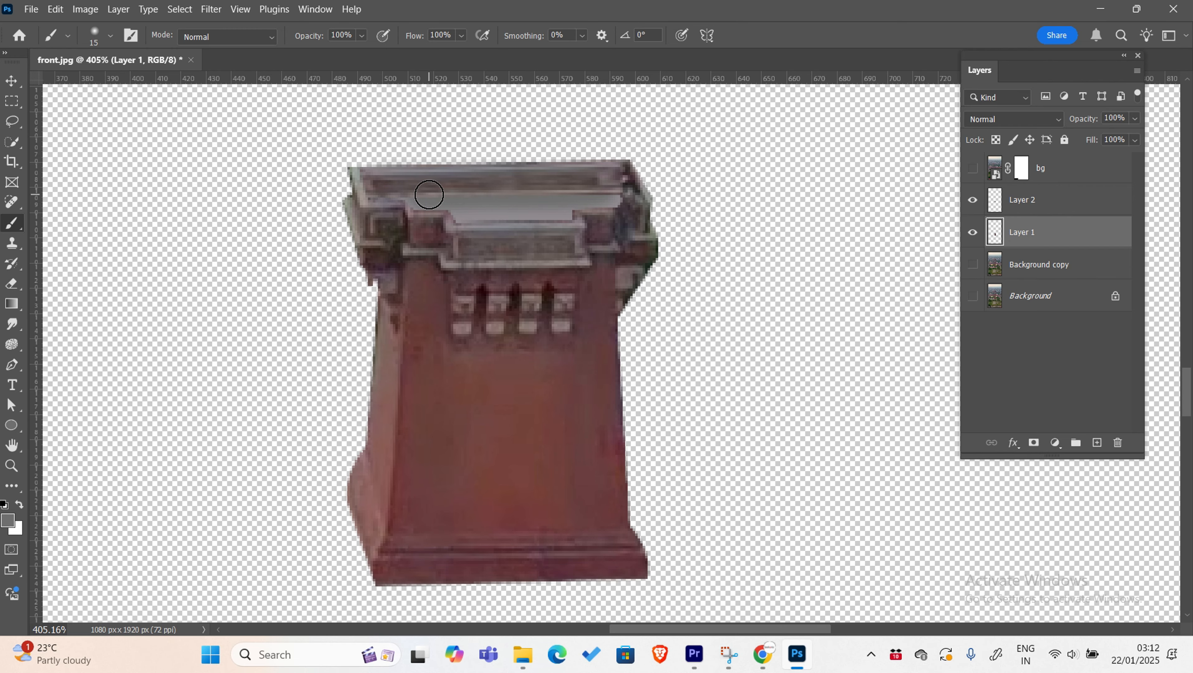
pyautogui.scroll(2, 421, 167)
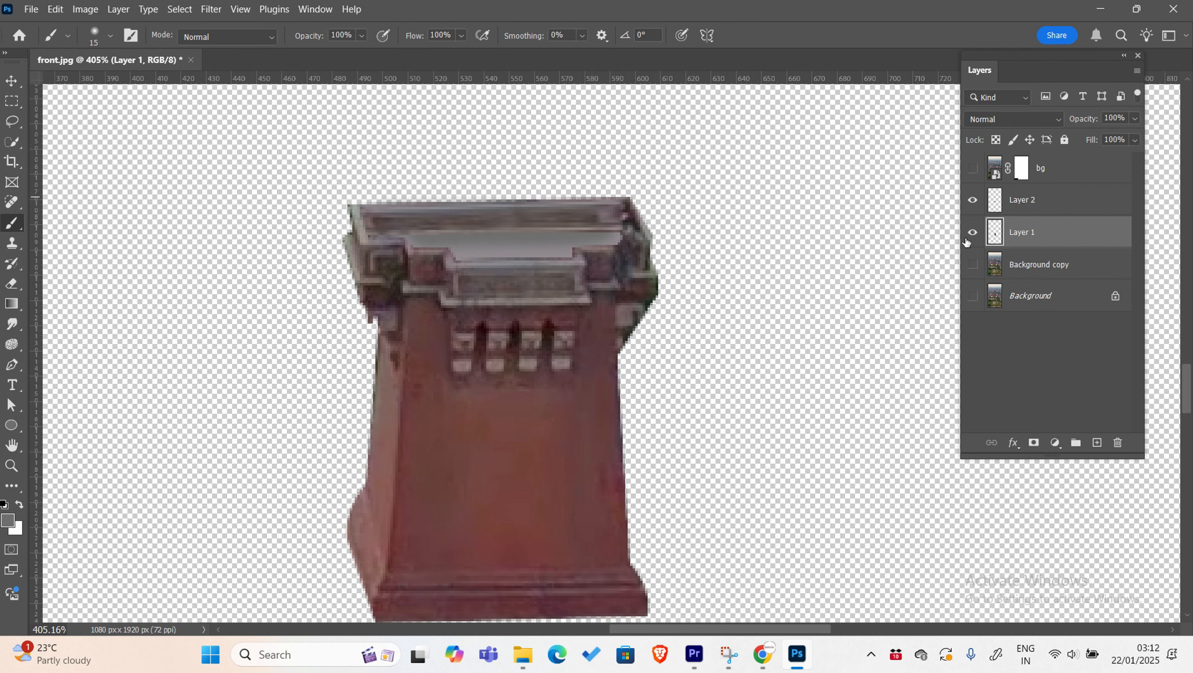
pyautogui.click(973, 232)
pyautogui.click(972, 232)
pyautogui.keyDown('ctrl'); pyautogui.click(1035, 199); pyautogui.keyUp('ctrl')
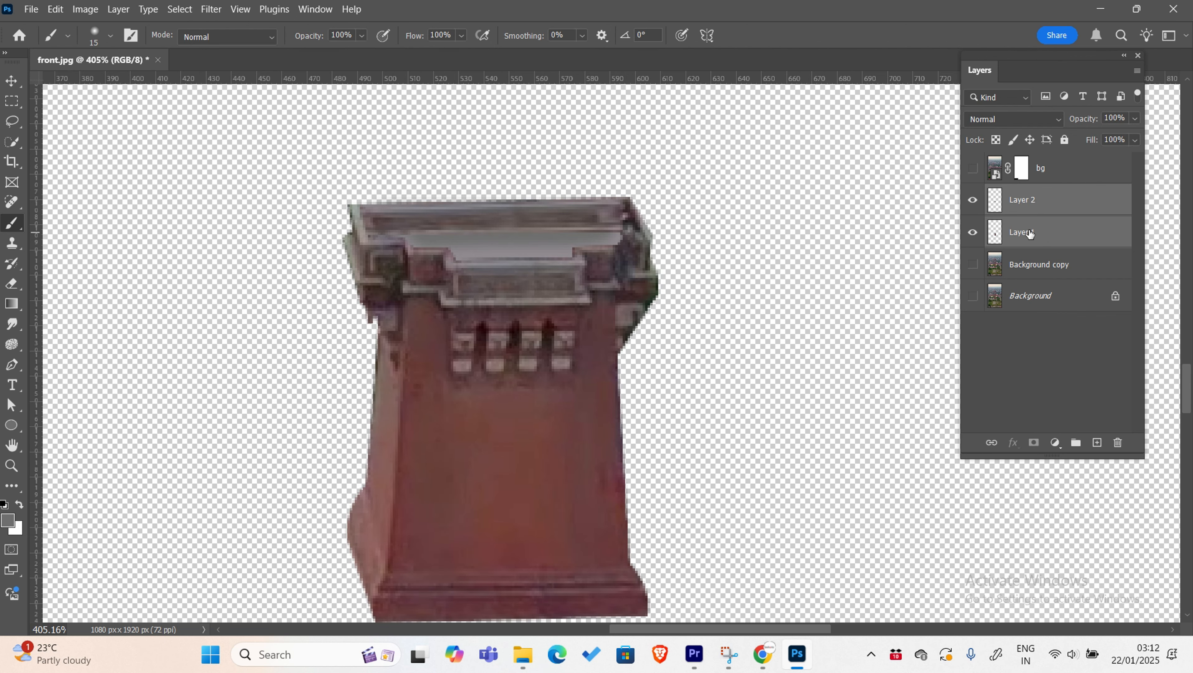
pyautogui.hotkey('ctrl', 'e')
# - Show only the Background copy layer and select it
pyautogui.hotkey('ctrl', '-')
pyautogui.hotkey('ctrl', '-')
pyautogui.hotkey('ctrl', '-')
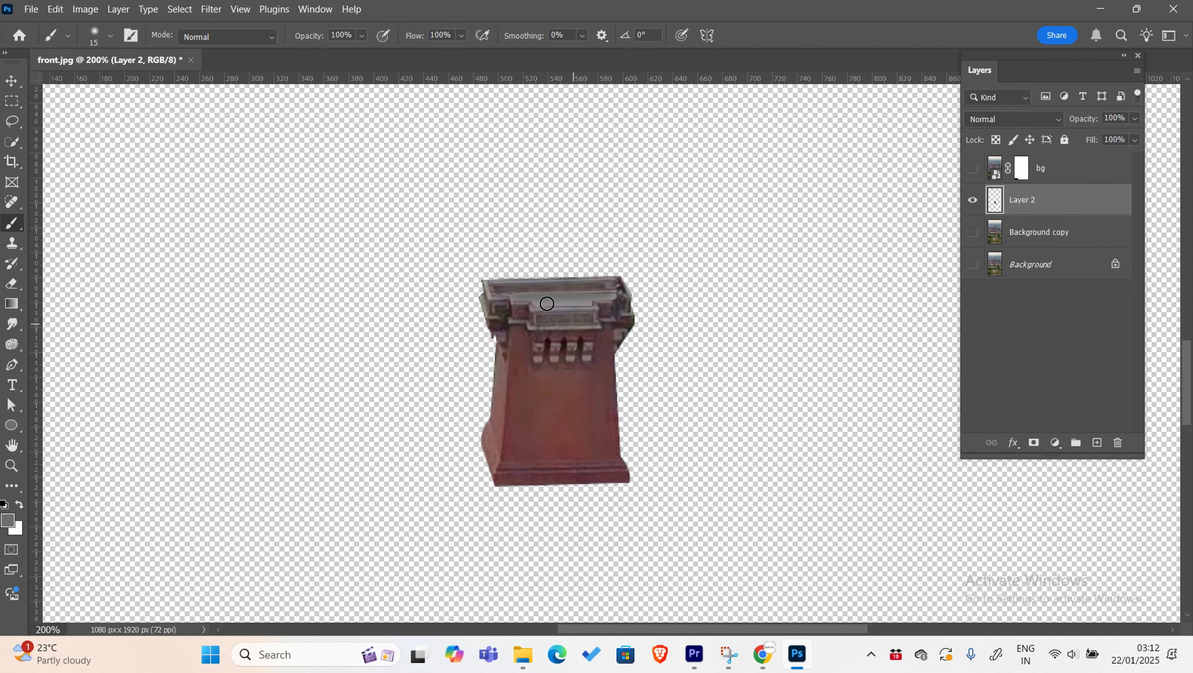
pyautogui.keyDown('alt'); pyautogui.click(972, 232); pyautogui.keyUp('alt')
pyautogui.click(1049, 231)
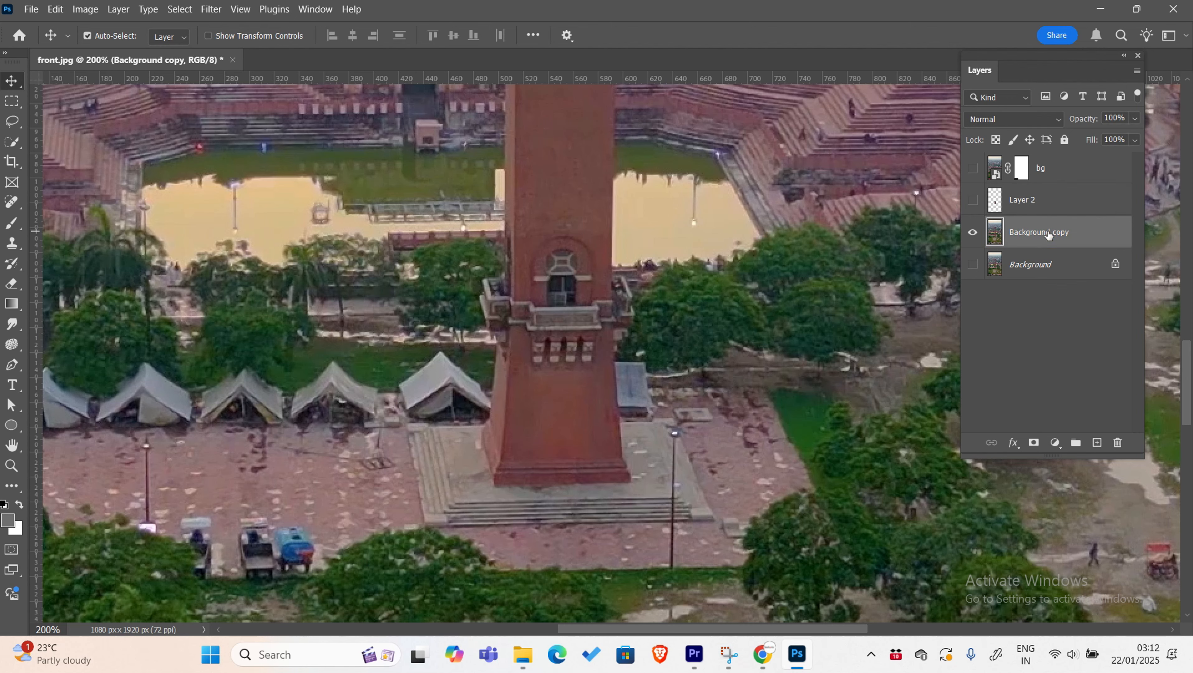
# - Start a Pen path on Background copy along the inner edge of the balcony railings at the foot of the tower shaft
pyautogui.press('z')
pyautogui.moveTo(460, 274); pyautogui.dragTo(681, 337)
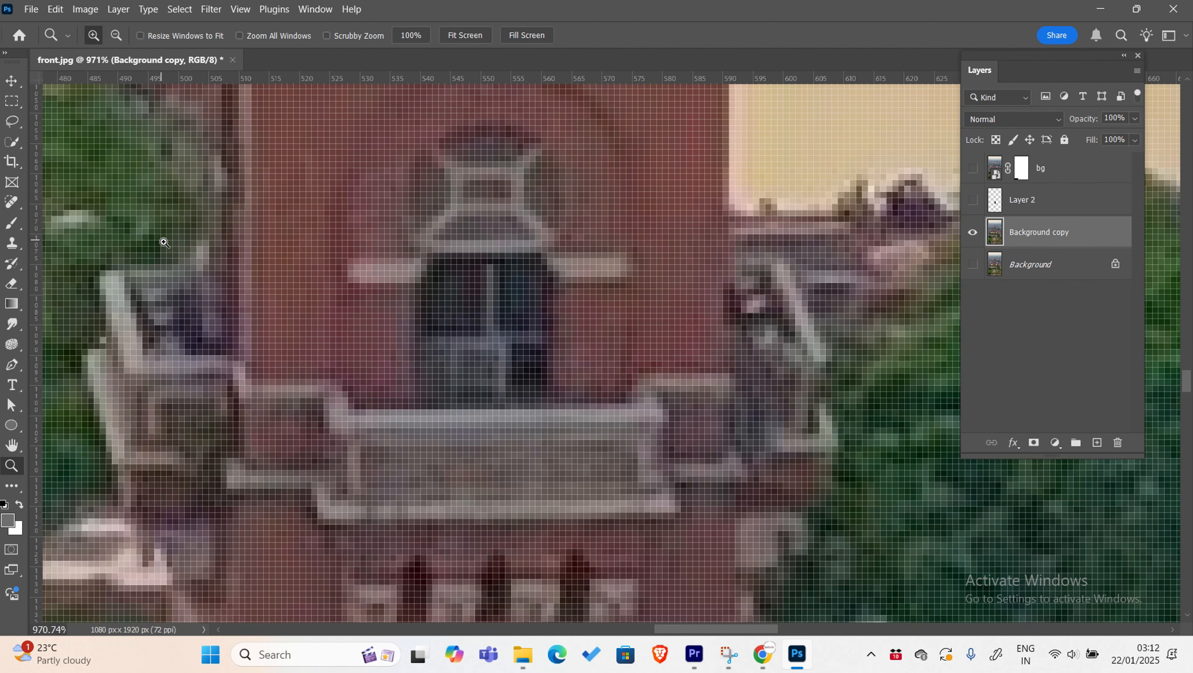
pyautogui.hotkey('ctrl', '-')
pyautogui.hotkey('ctrl', '-')
pyautogui.hotkey('ctrl', '-')
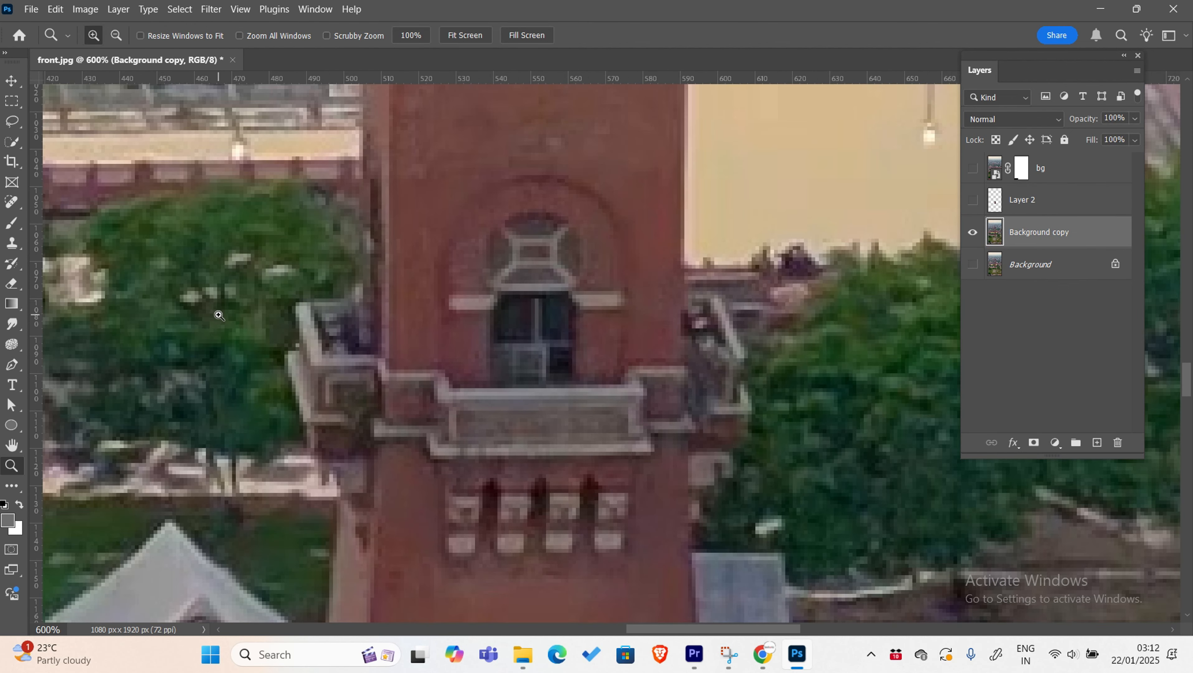
pyautogui.press('p')
pyautogui.click(352, 298)
pyautogui.click(311, 302)
pyautogui.click(321, 359)
pyautogui.click(378, 354)
pyautogui.click(389, 372)
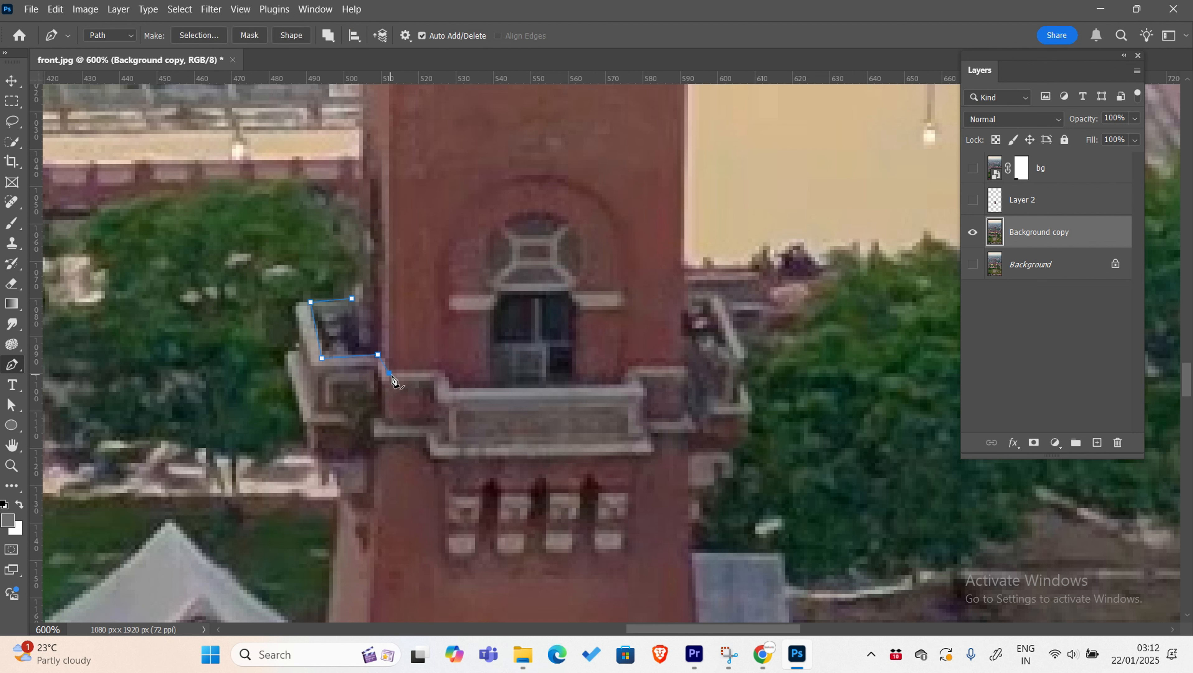
pyautogui.click(442, 373)
pyautogui.click(685, 369)
pyautogui.click(693, 351)
# - Complete the Pen path around the tower shaft up to the grey ledge below the lattice band, and convert it to a selection
pyautogui.moveTo(697, 156); pyautogui.dragTo(650, 584)
pyautogui.moveTo(644, 450); pyautogui.dragTo(638, 152)
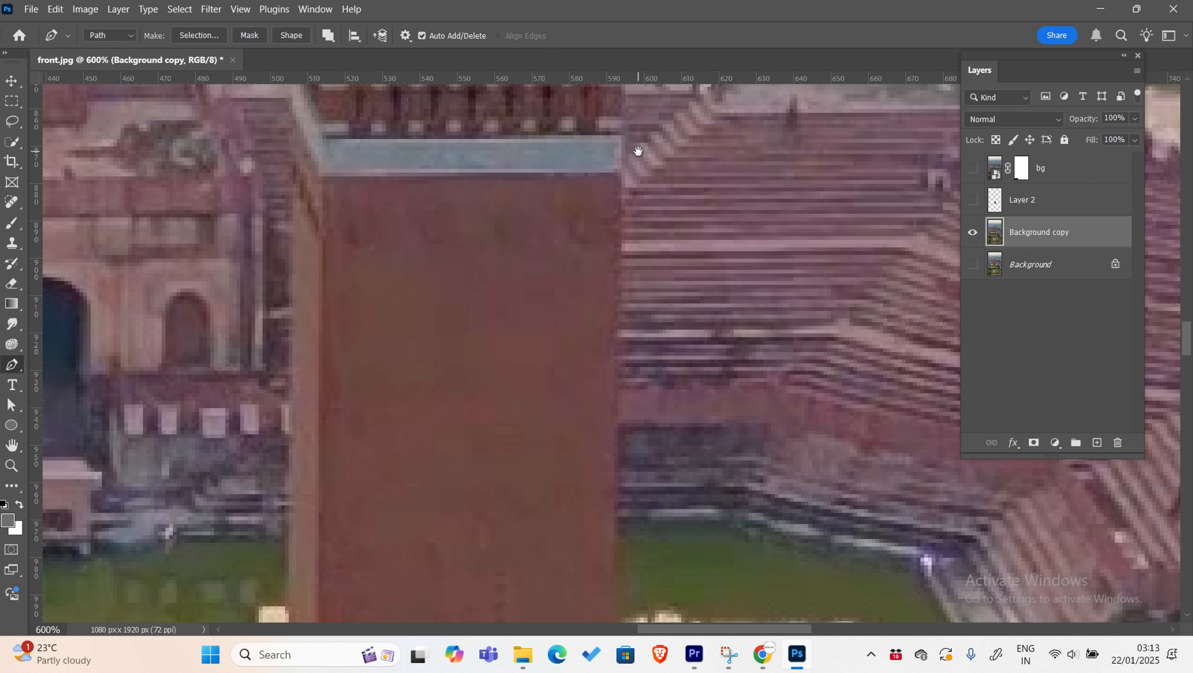
pyautogui.scroll(3, 621, 339)
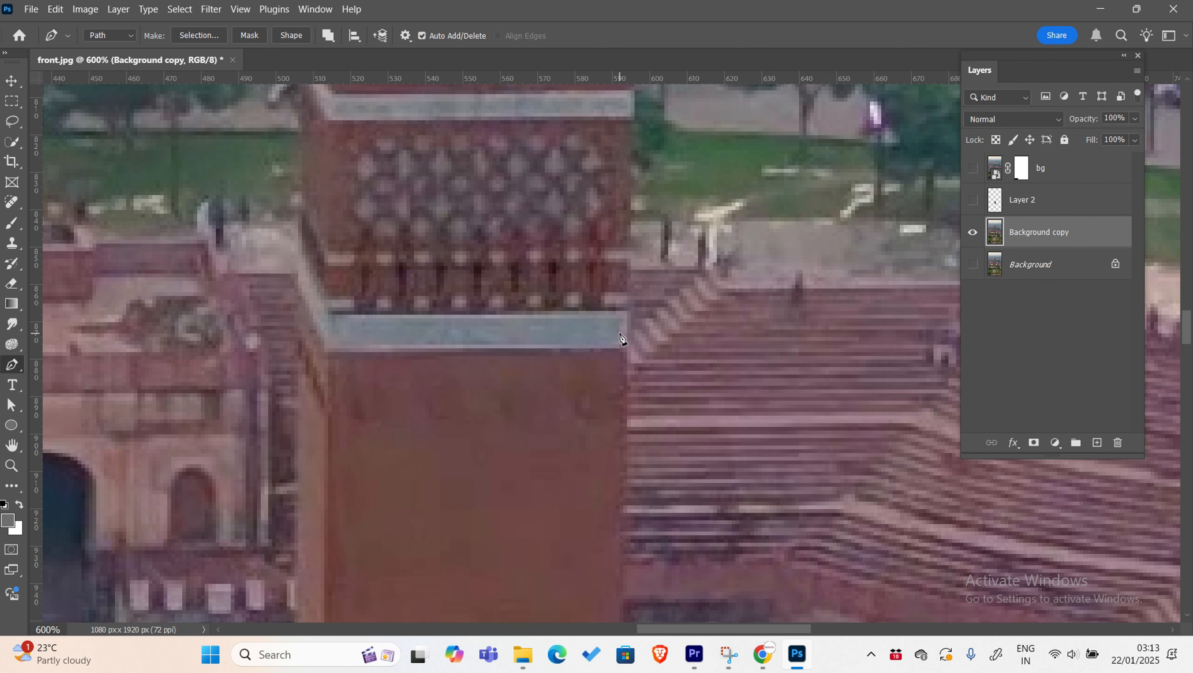
pyautogui.click(627, 317)
pyautogui.moveTo(304, 509); pyautogui.dragTo(404, 267)
pyautogui.moveTo(330, 565); pyautogui.dragTo(540, 157)
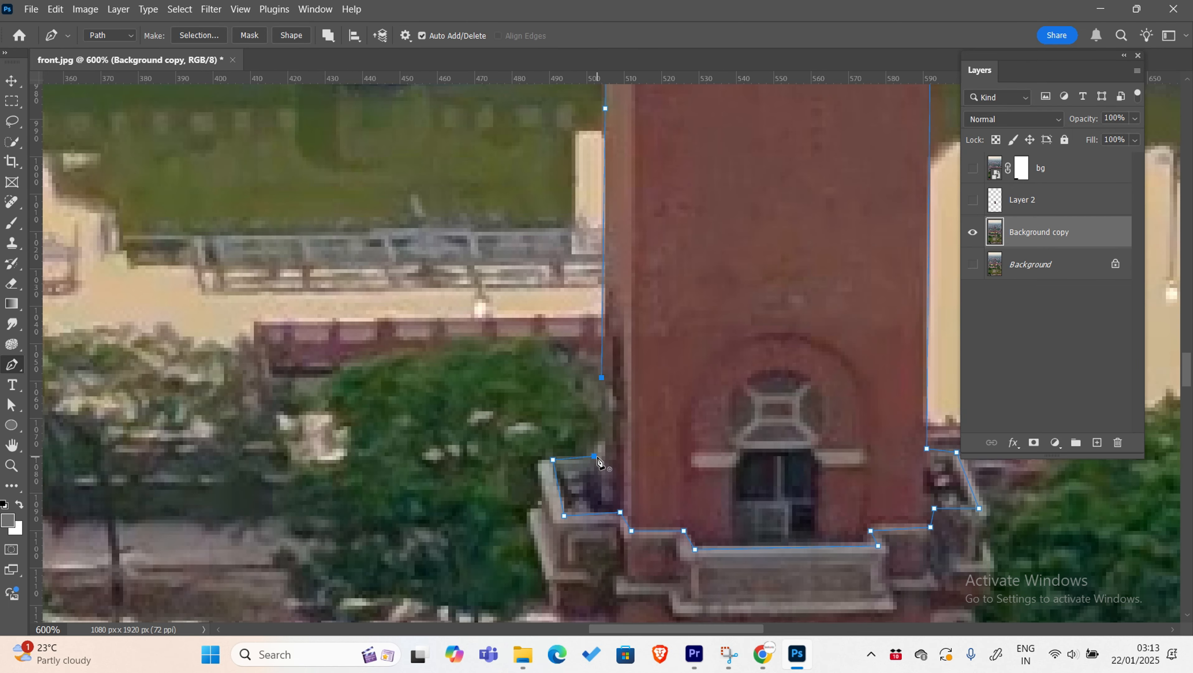
pyautogui.moveTo(719, 429); pyautogui.dragTo(530, 451)
pyautogui.hotkey('ctrl', 'Return')
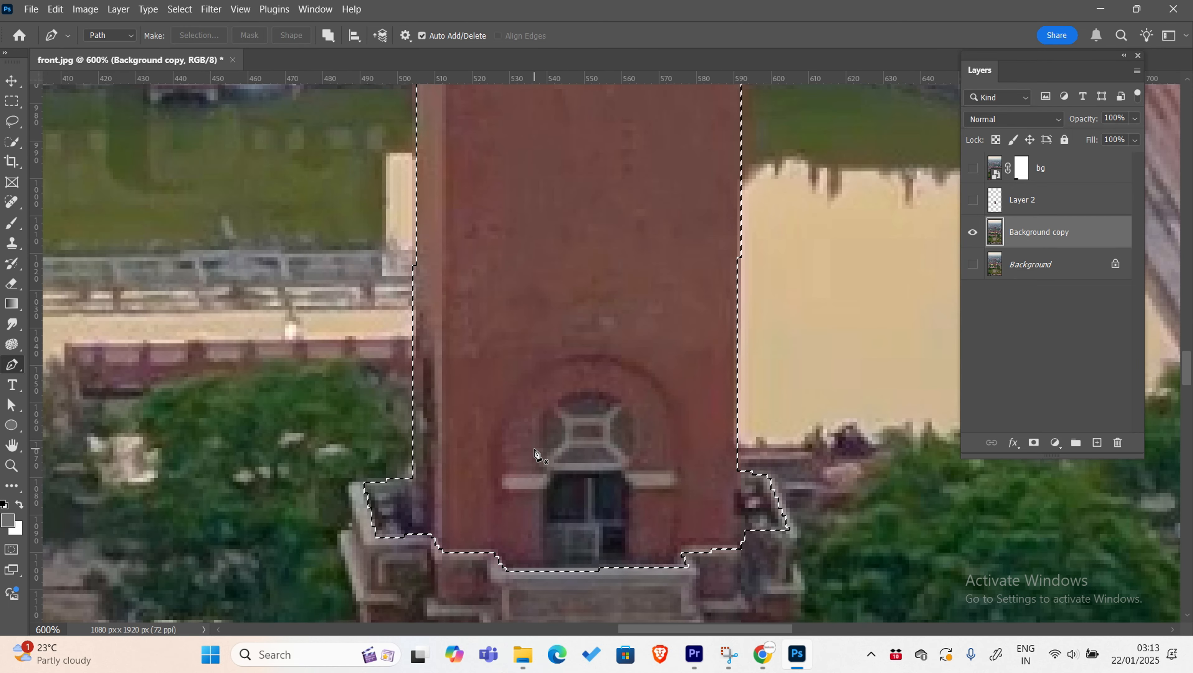
# - Copy the selected tower shaft from Background copy to its own layer, and hide Background copy
pyautogui.hotkey('ctrl', '1')
pyautogui.hotkey('ctrl', 'j')
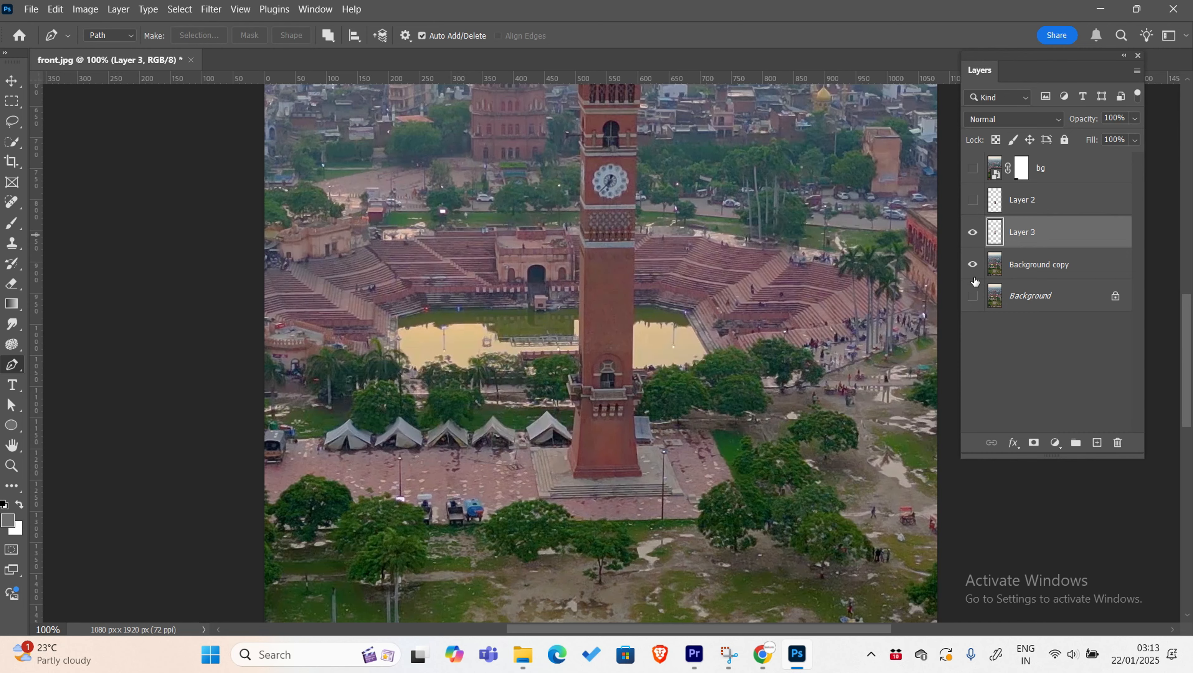
pyautogui.click(973, 264)
pyautogui.press('z')
pyautogui.moveTo(532, 219); pyautogui.dragTo(707, 358)
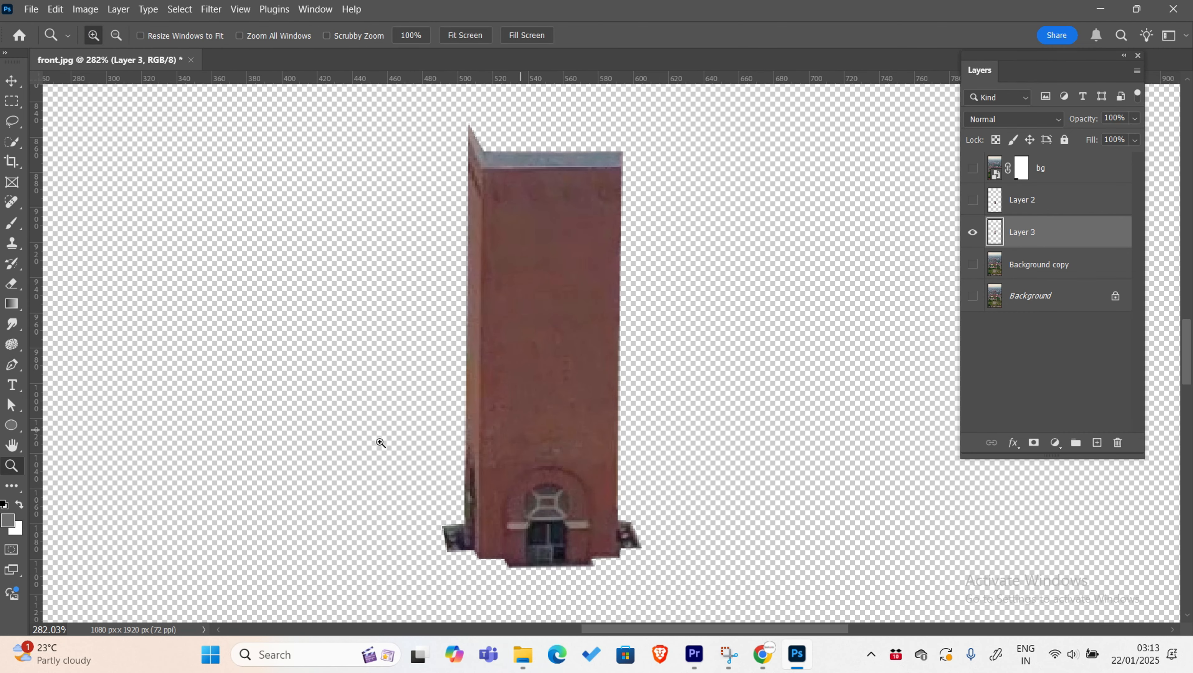
pyautogui.scroll(2, 415, 329)
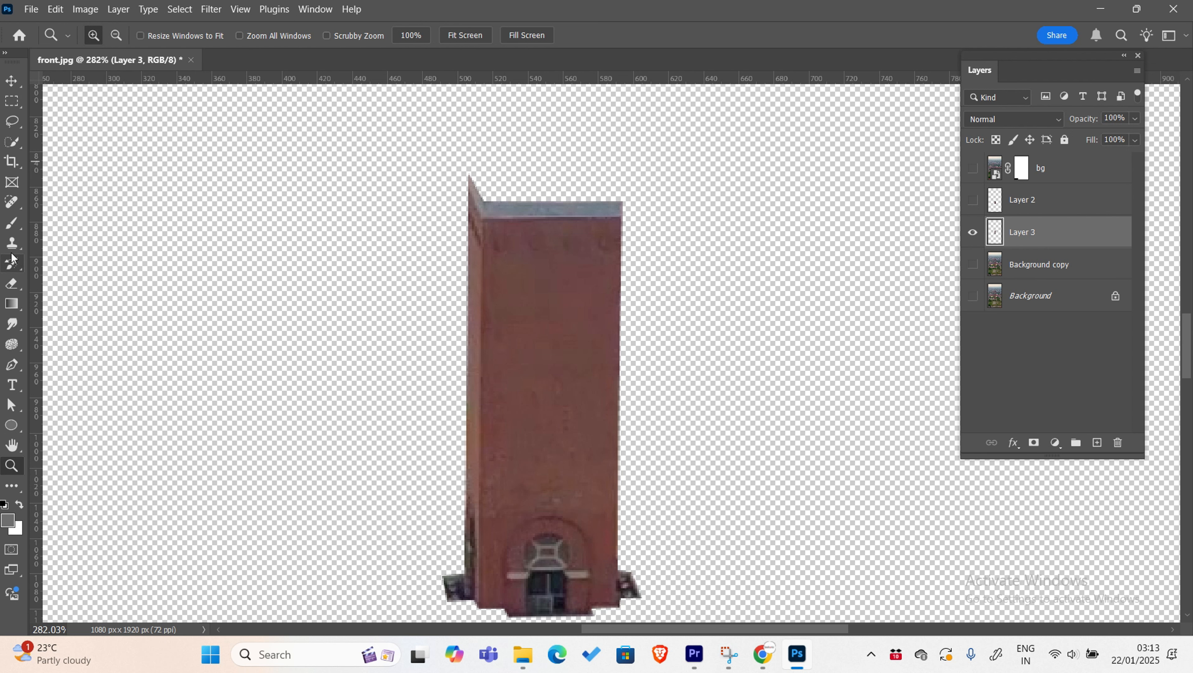
# - Outline the missing top face of the shaft with a closed Pen path and convert it to a selection
pyautogui.click(13, 368)
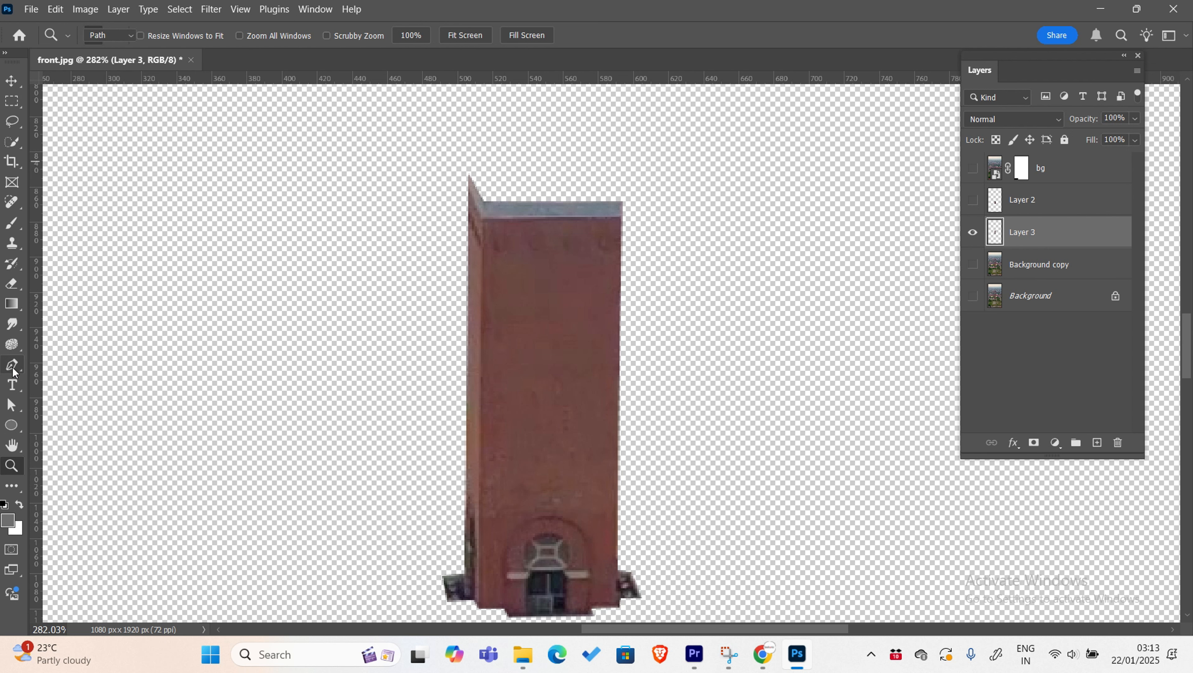
pyautogui.click(470, 175)
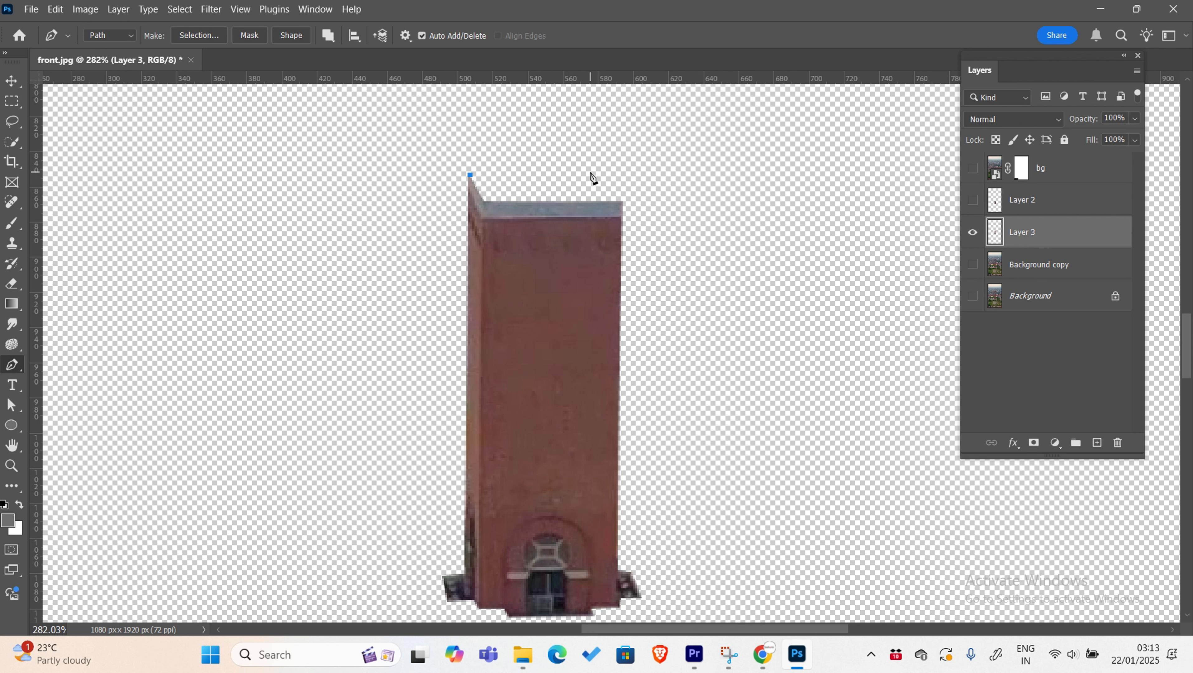
pyautogui.click(590, 174)
pyautogui.click(620, 200)
pyautogui.click(484, 204)
pyautogui.click(469, 174)
pyautogui.hotkey('ctrl', 'Return')
# - Sample the ledge's grey, paint the selected top face of the shaft with it on Layer 3, and deselect
pyautogui.press('i')
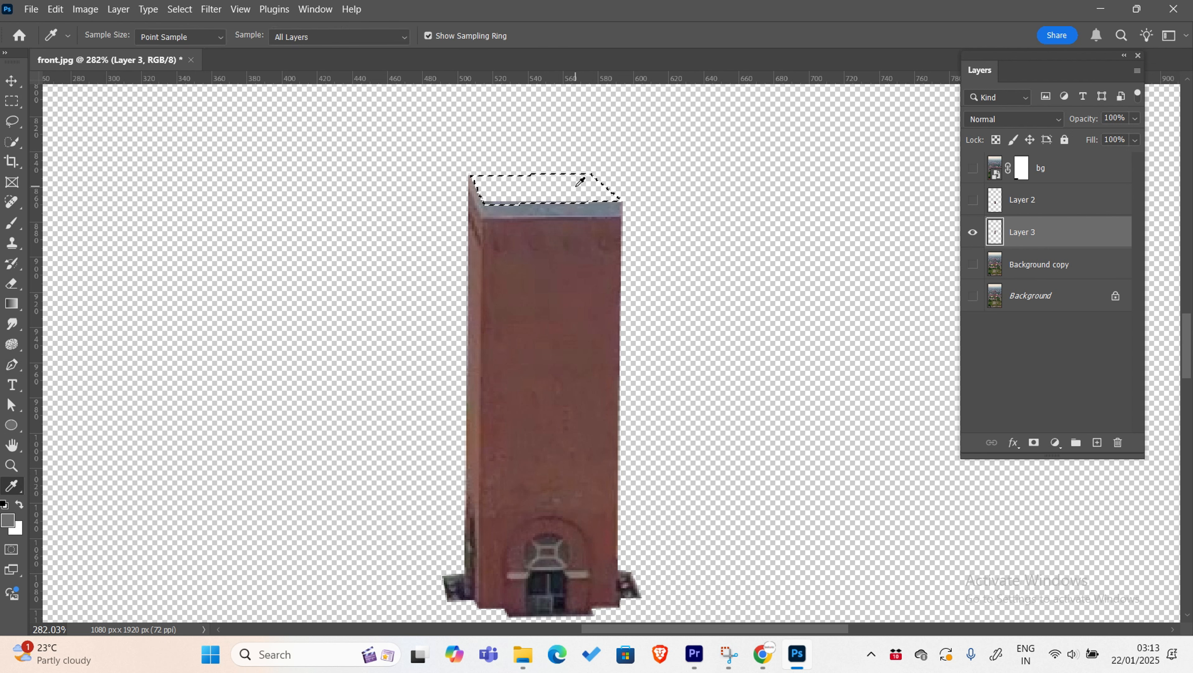
pyautogui.click(492, 205)
pyautogui.press('b')
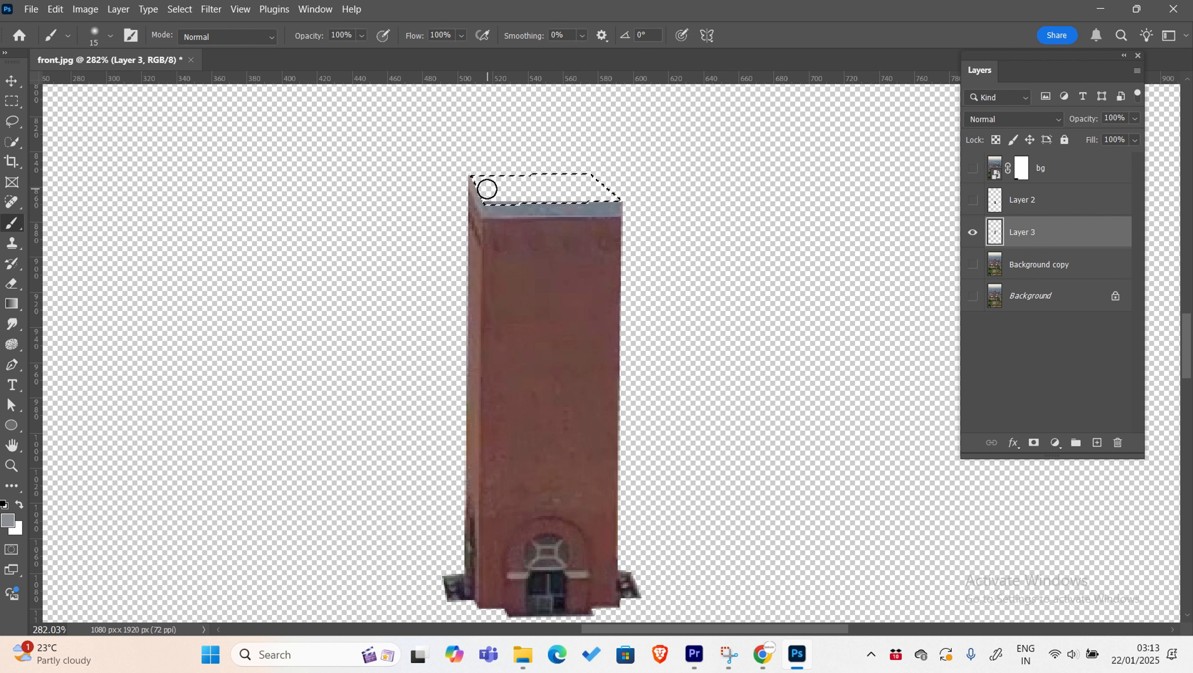
pyautogui.moveTo(488, 189); pyautogui.dragTo(511, 137)
pyautogui.hotkey('ctrl', 'd')
pyautogui.scroll(-1, 563, 140)
pyautogui.scroll(-2, 562, 140)
pyautogui.scroll(3, 564, 171)
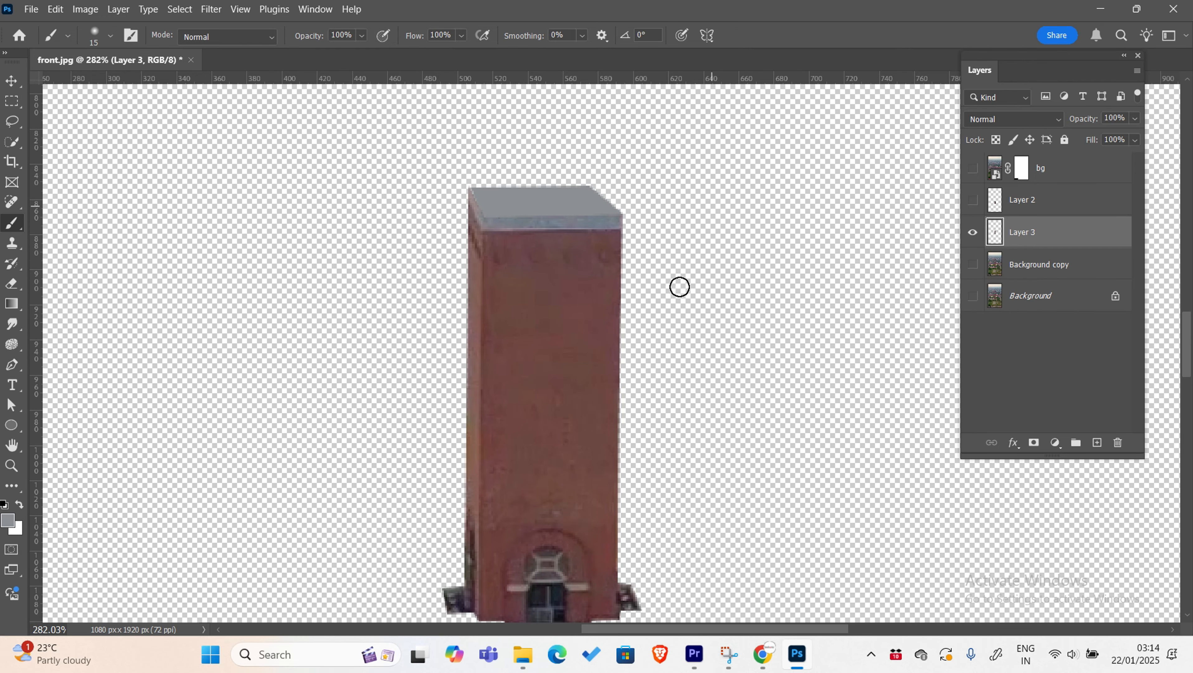
# - Show only Background copy, trace the upper tower from the lattice band to the spire with the Pen tool, and convert the path to a selection
pyautogui.click(972, 232)
pyautogui.click(972, 265)
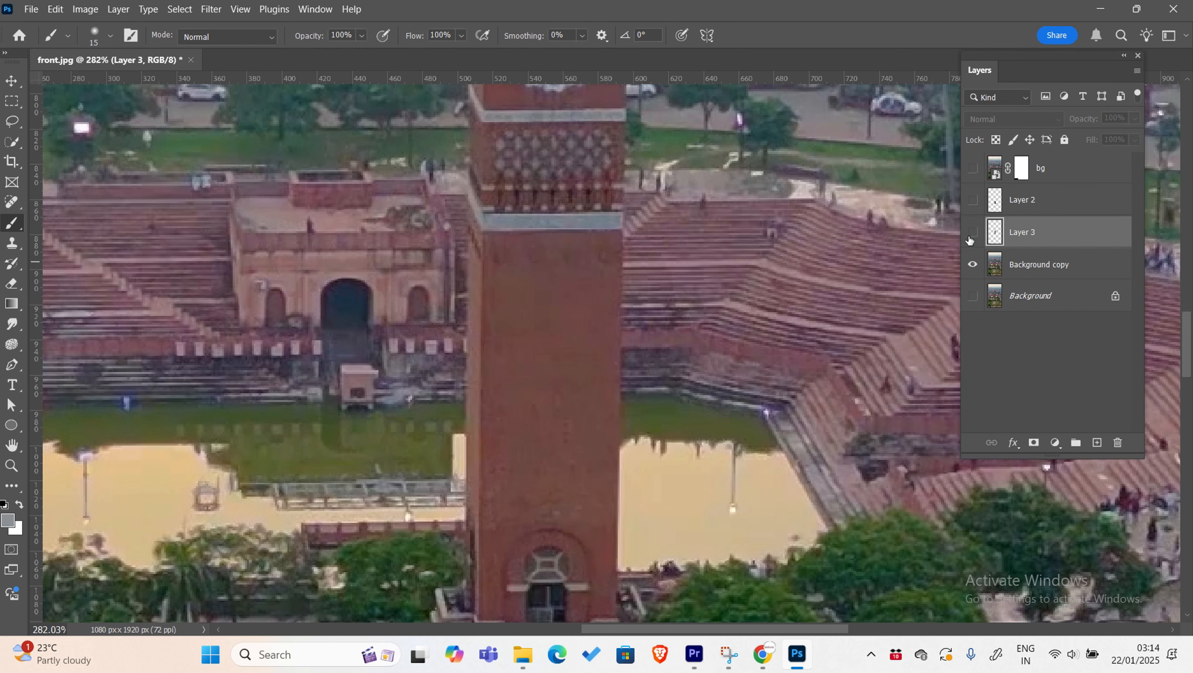
pyautogui.hotkey('ctrl', '-')
pyautogui.hotkey('ctrl', '-')
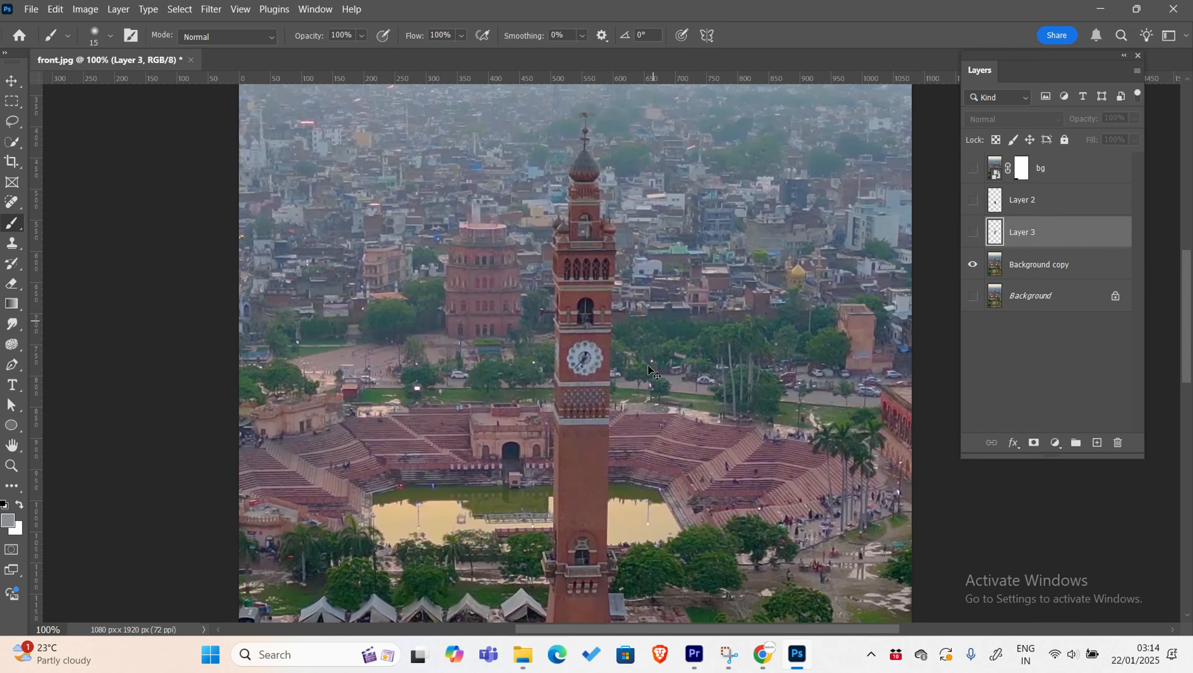
pyautogui.hotkey('ctrl', '+')
pyautogui.hotkey('ctrl', '+')
pyautogui.hotkey('ctrl', '+')
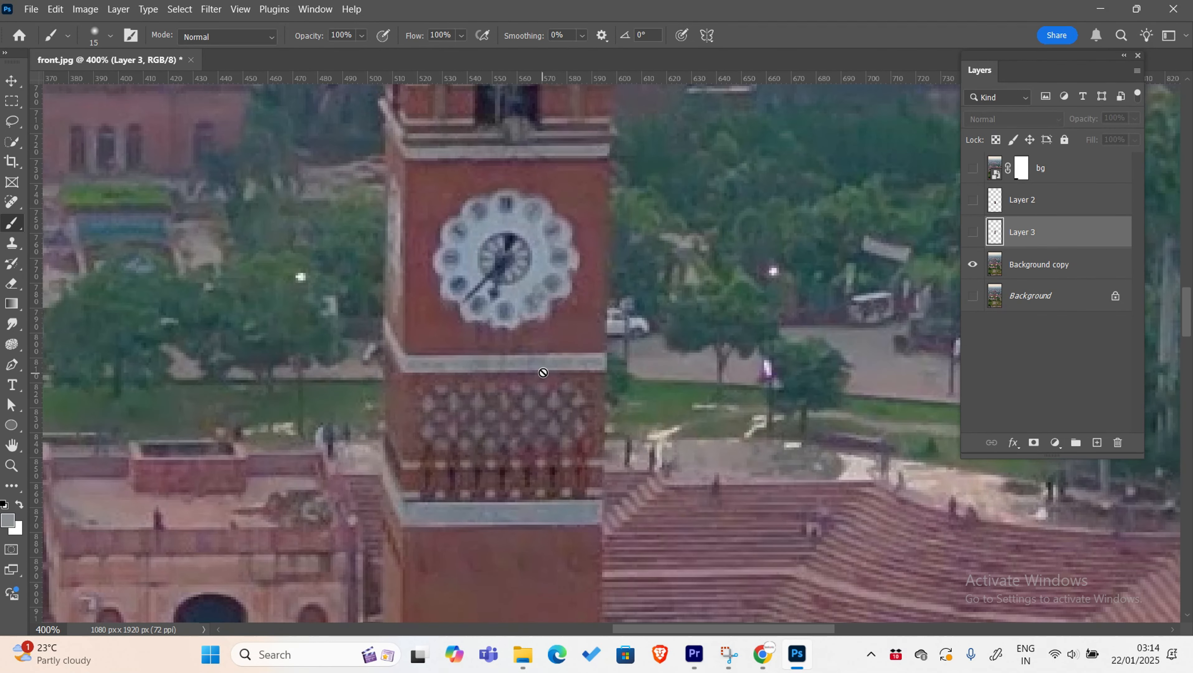
pyautogui.press('p')
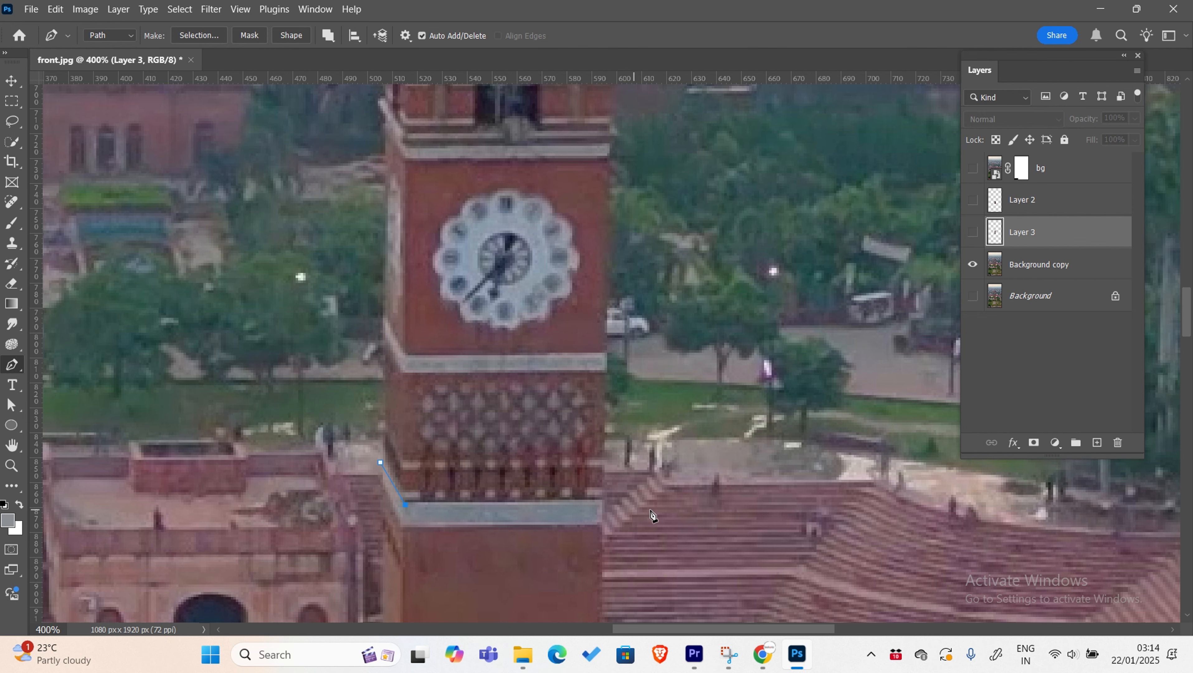
pyautogui.scroll(3, 608, 509)
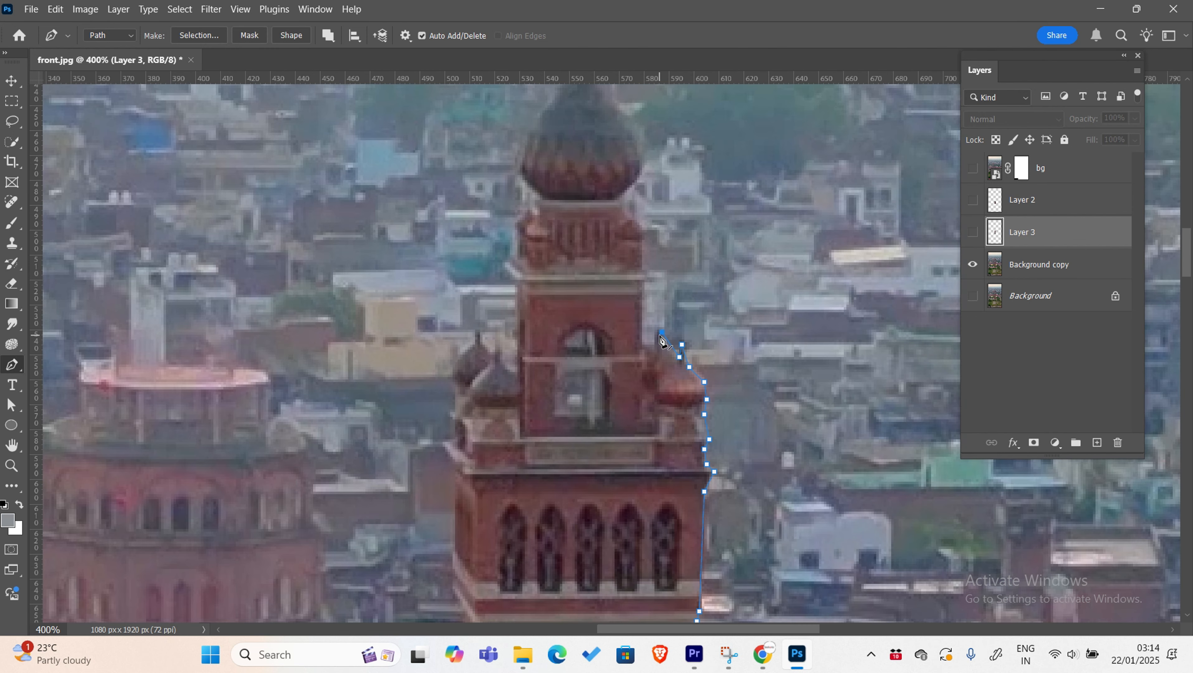
pyautogui.scroll(2, 617, 317)
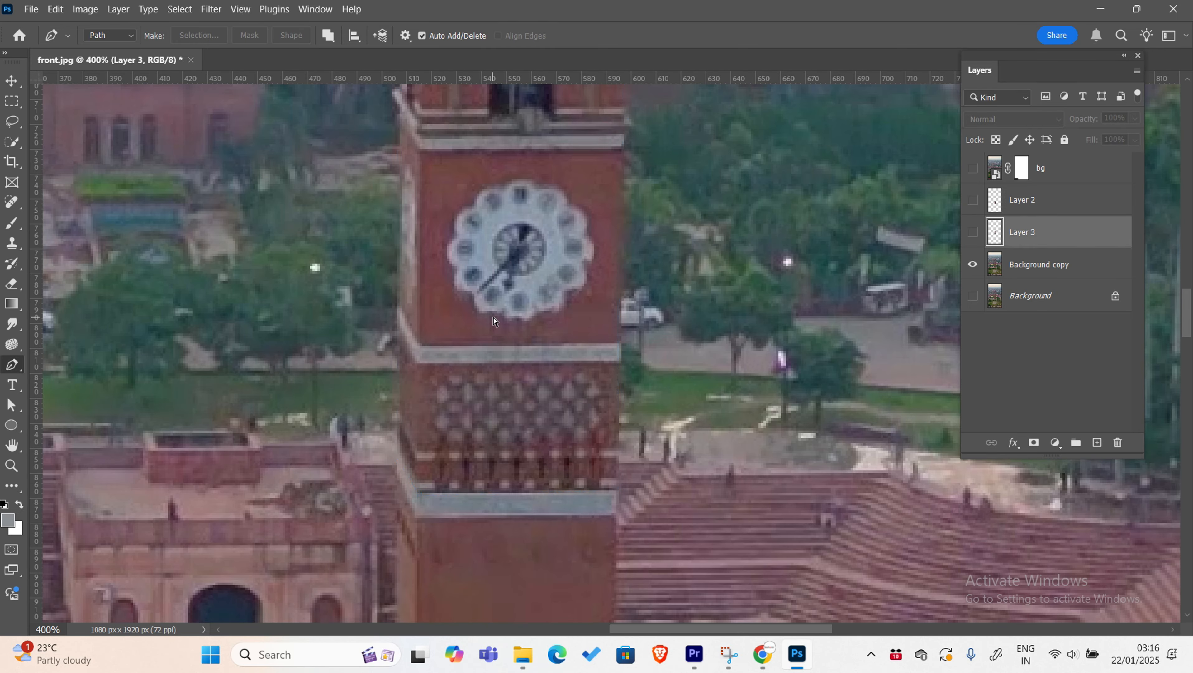
pyautogui.hotkey('ctrl', 'Return')
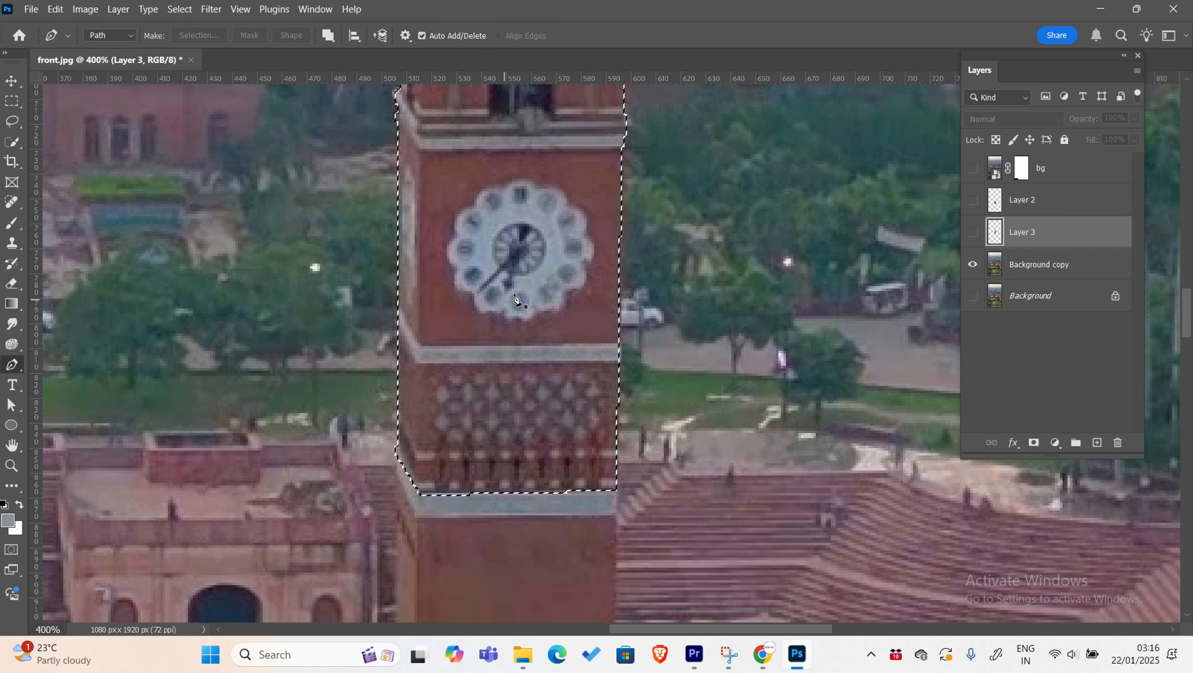
# - Copy the selected upper tower from Background copy to a new layer
pyautogui.moveTo(526, 269); pyautogui.dragTo(480, 508)
pyautogui.hotkey('ctrl', '-')
pyautogui.hotkey('ctrl', '-')
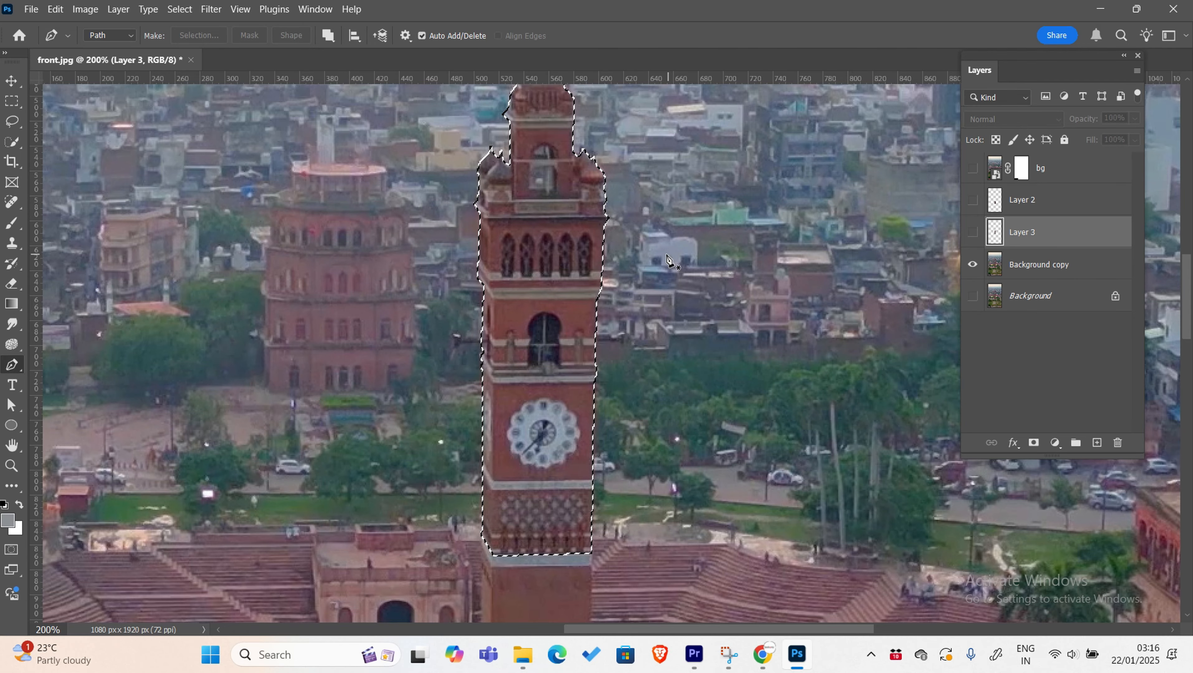
pyautogui.scroll(5, 667, 254)
pyautogui.click(991, 264)
pyautogui.scroll(1, 636, 302)
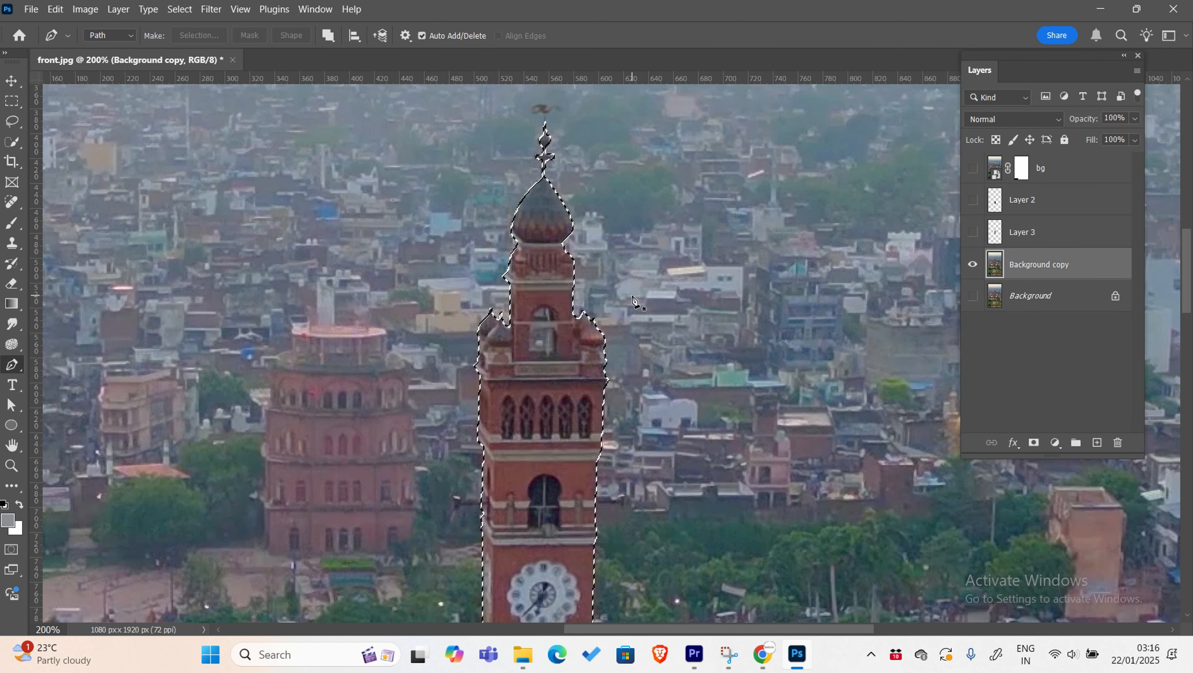
pyautogui.scroll(1, 622, 283)
pyautogui.hotkey('ctrl', 'j')
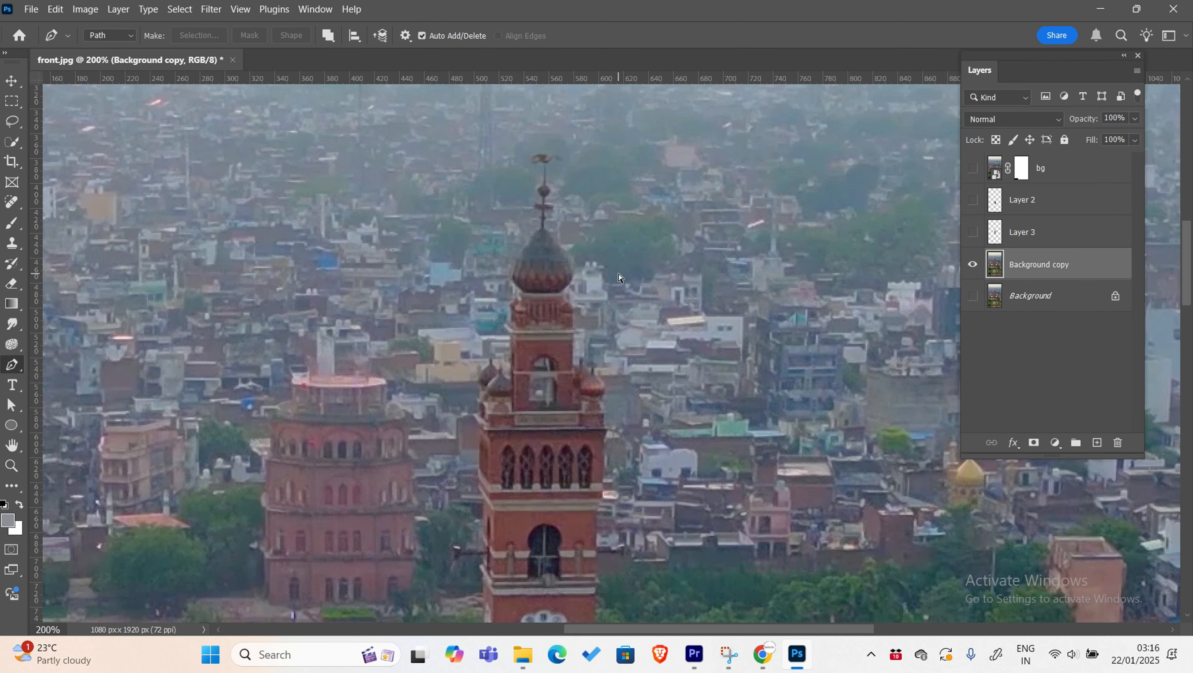
# - Hide Background copy, and show Layer 3 and Layer 2 together with the upper tower layer
pyautogui.click(972, 296)
pyautogui.scroll(-3, 773, 257)
pyautogui.hotkey('ctrl', '-')
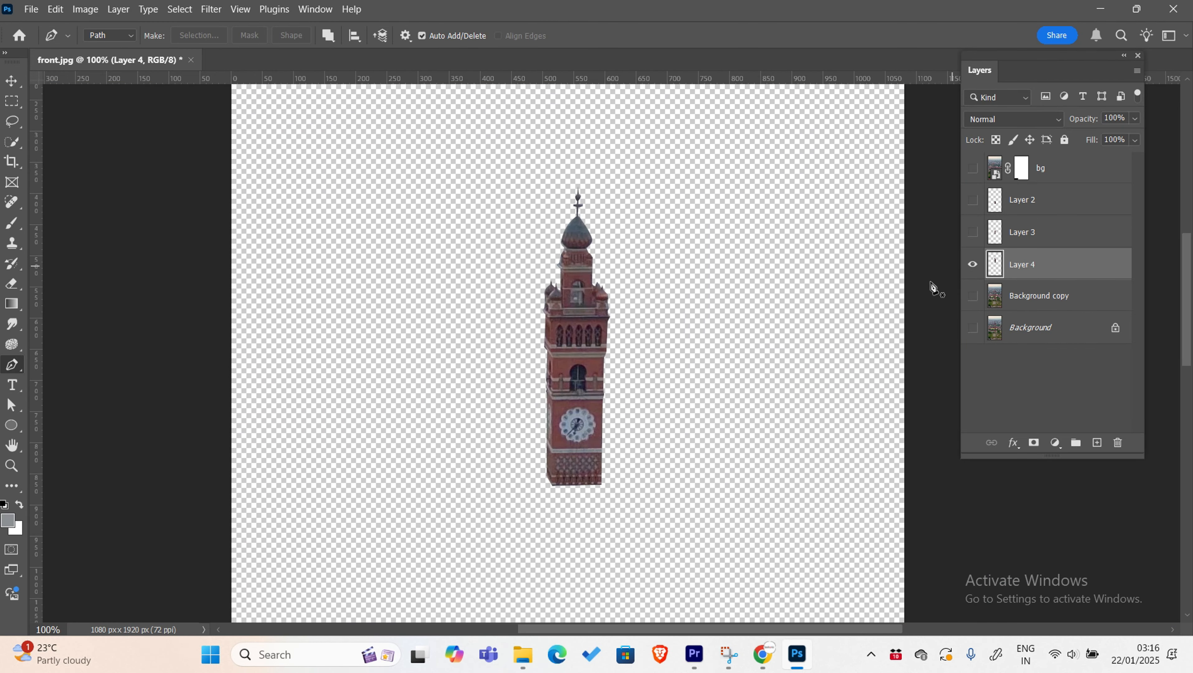
pyautogui.scroll(-2, 647, 399)
pyautogui.click(975, 232)
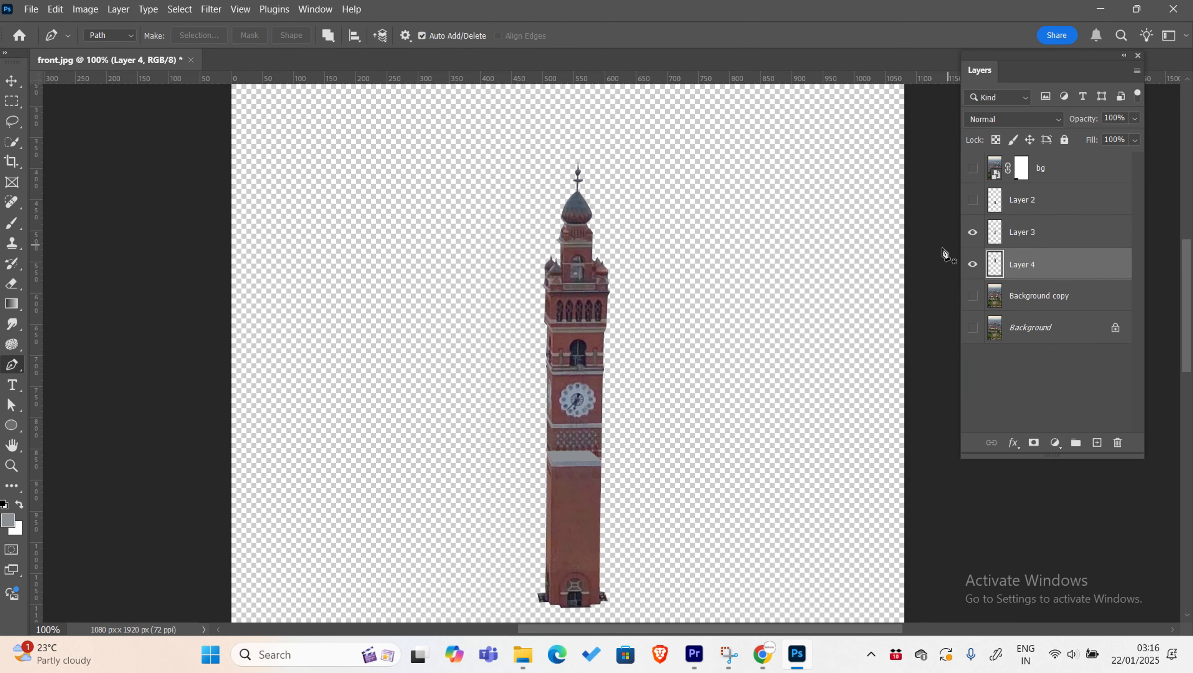
pyautogui.scroll(-4, 706, 359)
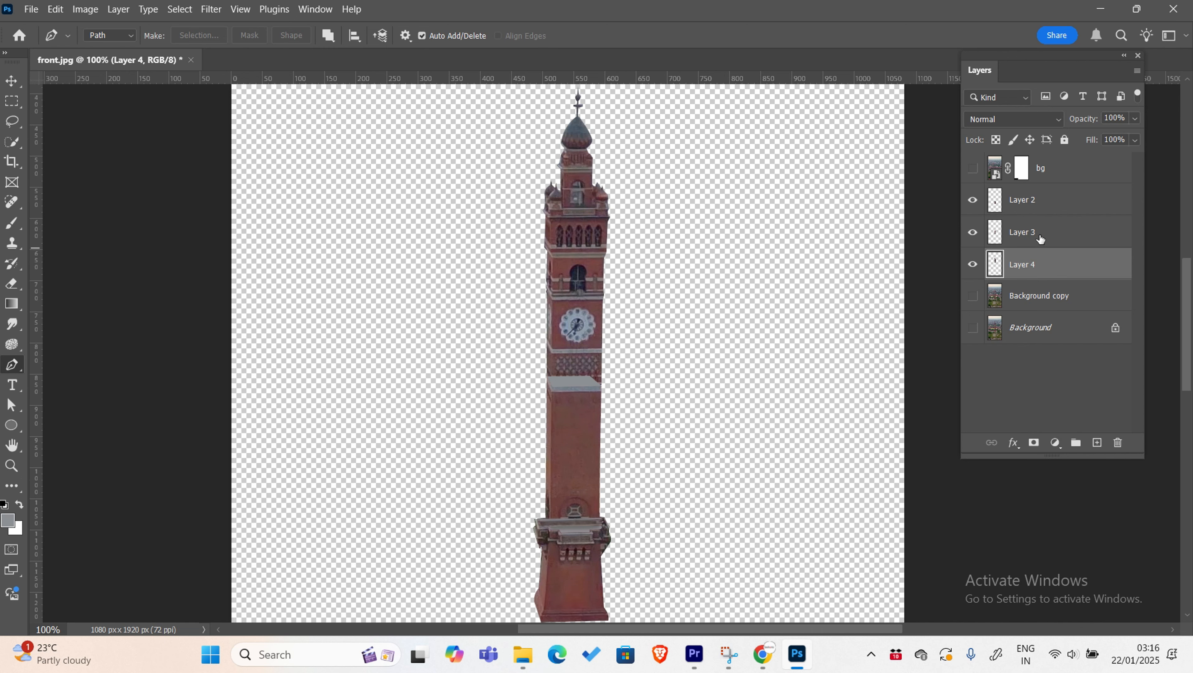
# - Rename the base, shaft and upper tower layers b1, b2 and b3, and stack them with b3 above b2 and b1 lowest
pyautogui.doubleClick(1023, 203)
pyautogui.write('b1')
pyautogui.press('Tab')
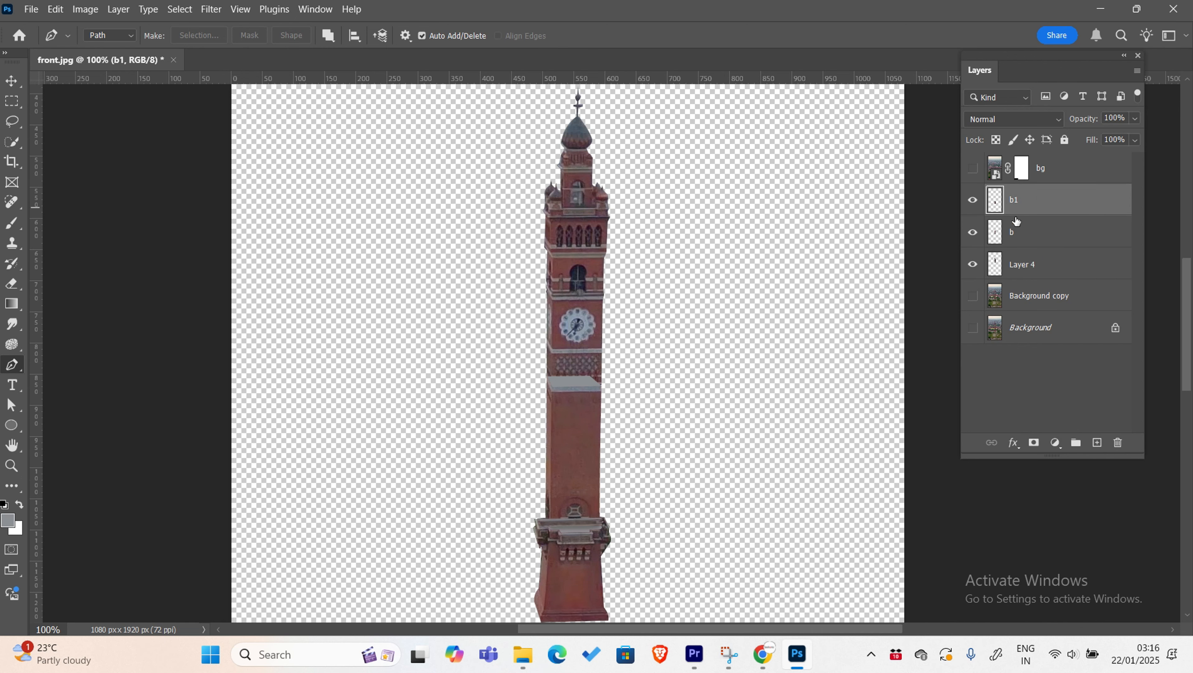
pyautogui.write('b2')
pyautogui.press('Tab')
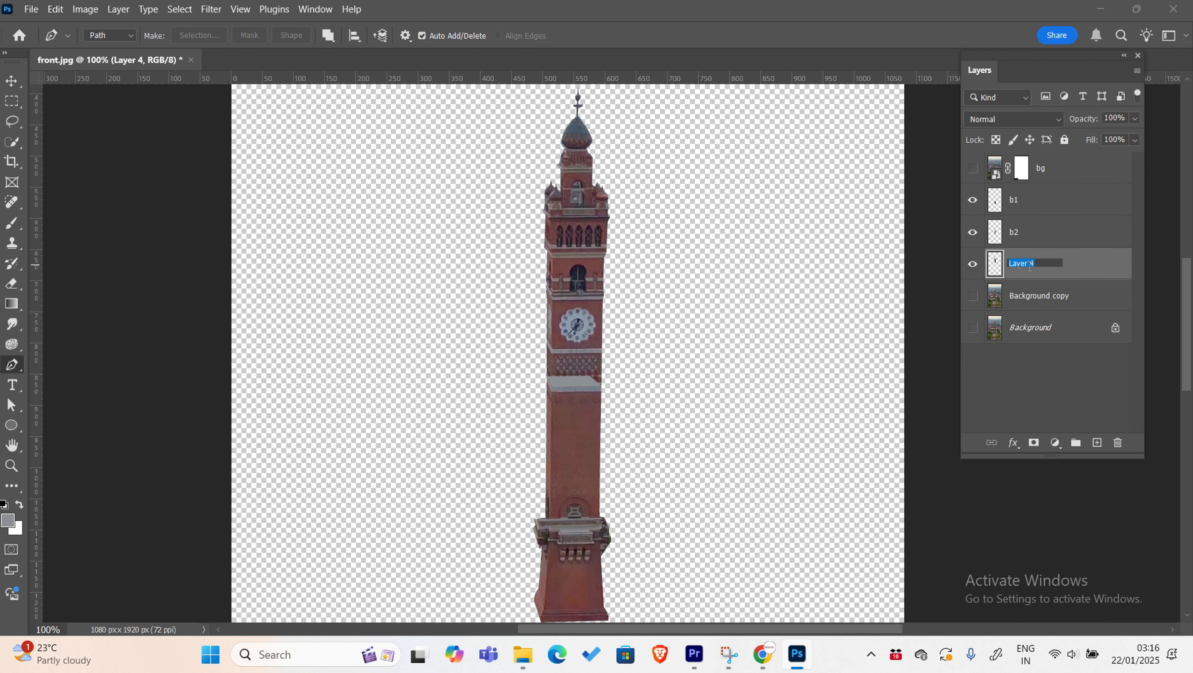
pyautogui.write('b3')
pyautogui.moveTo(1044, 203); pyautogui.dragTo(1048, 269)
pyautogui.moveTo(1023, 208); pyautogui.dragTo(1027, 250)
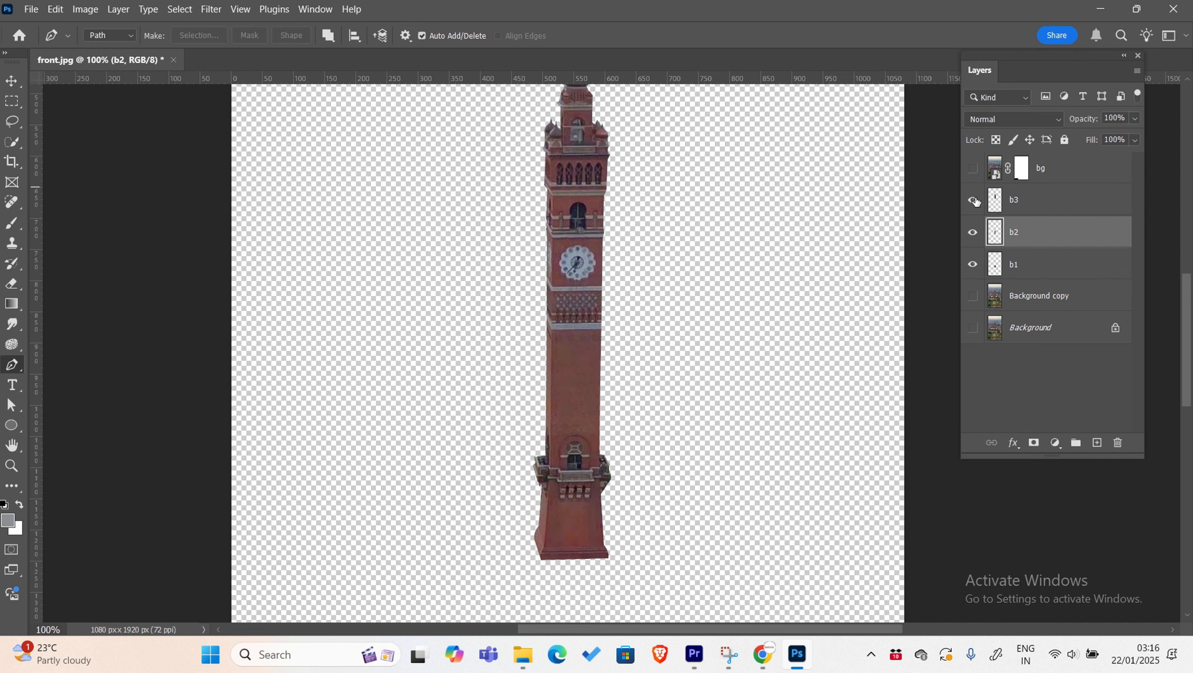
# - Check how the tower sections stack by hiding layers b3 and b2 and showing them again one by one
pyautogui.click(972, 199)
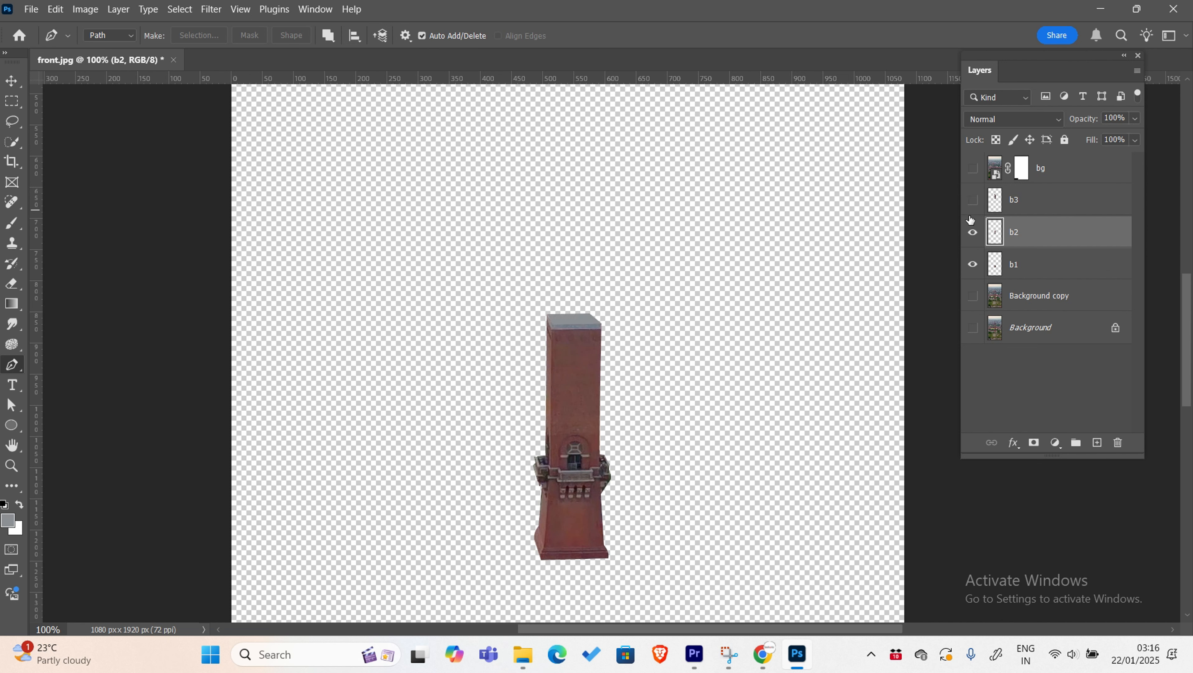
pyautogui.click(972, 232)
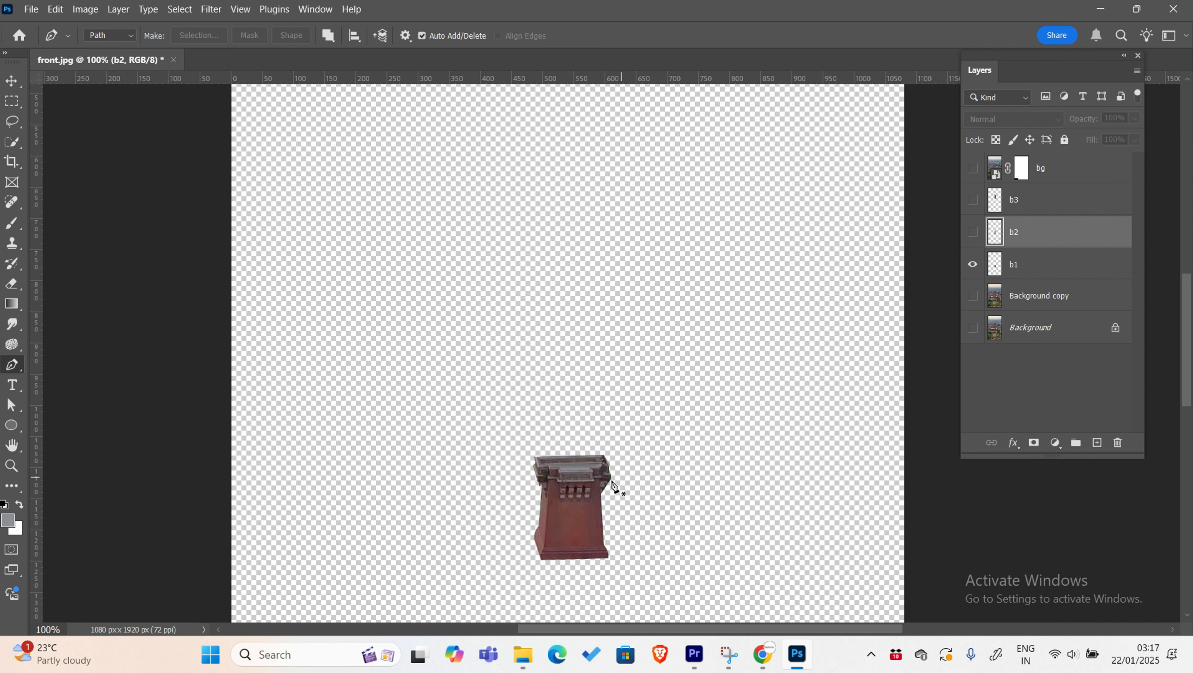
pyautogui.click(972, 232)
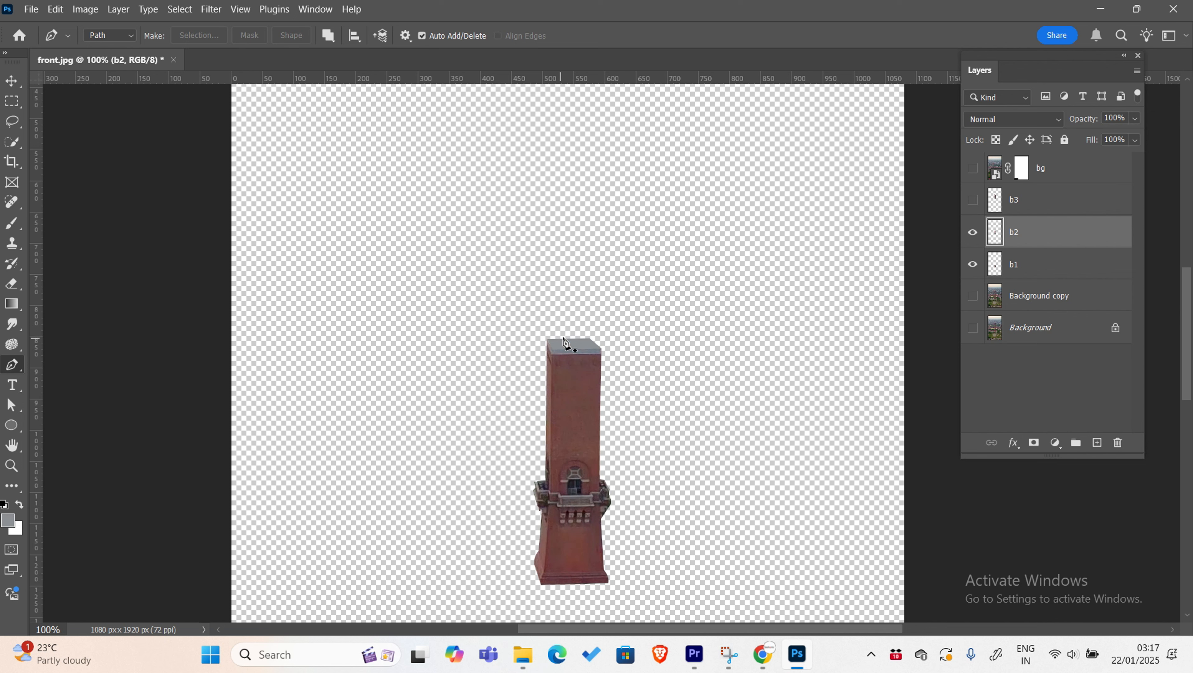
pyautogui.click(972, 199)
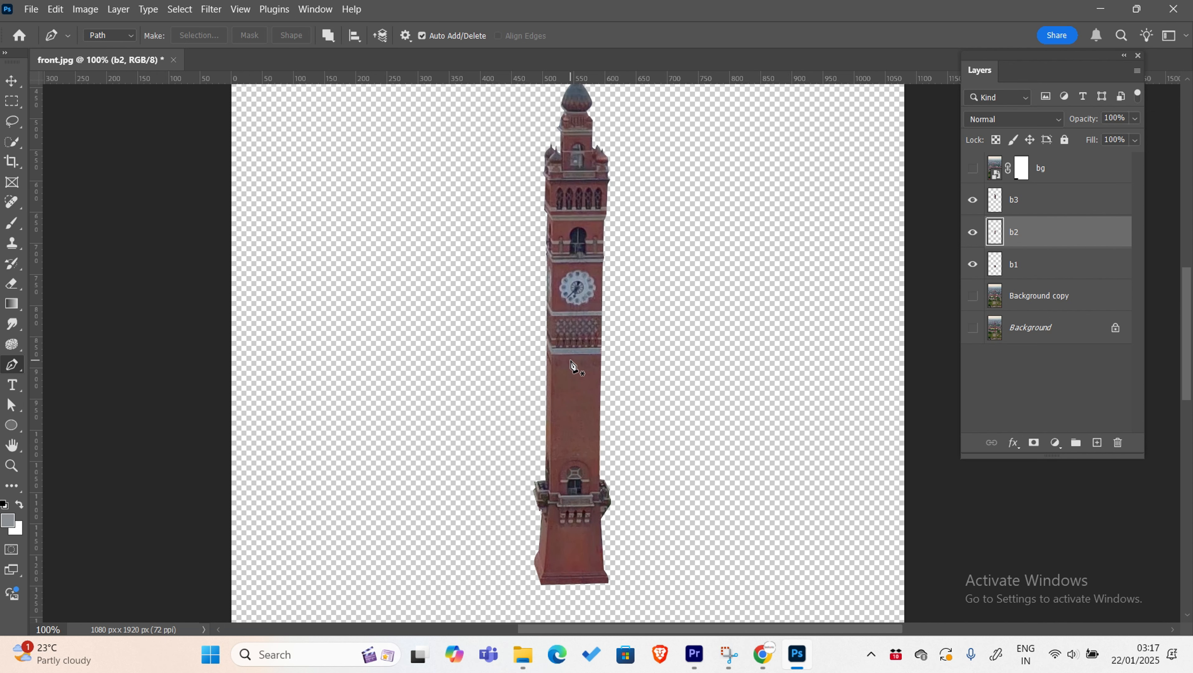
pyautogui.scroll(2, 570, 362)
pyautogui.scroll(-3, 571, 362)
pyautogui.hotkey('ctrl', '-')
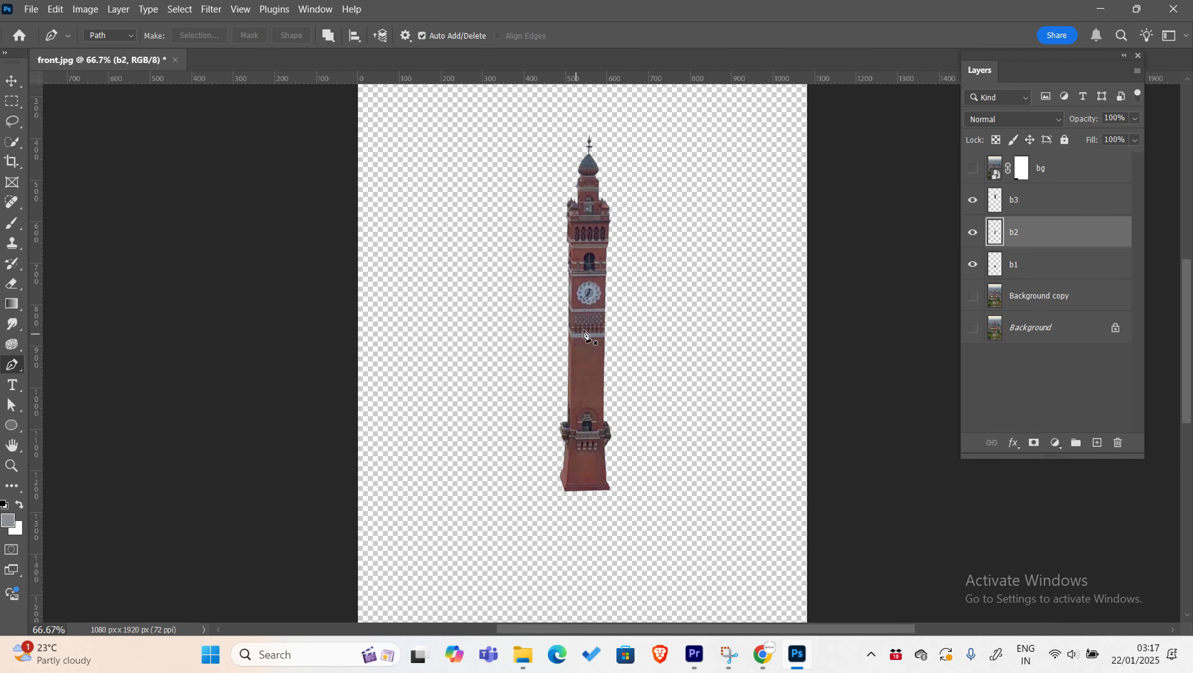
# - Show the bg and original photo layers, and move bg below b1 so the tower sections sit over it
pyautogui.click(972, 168)
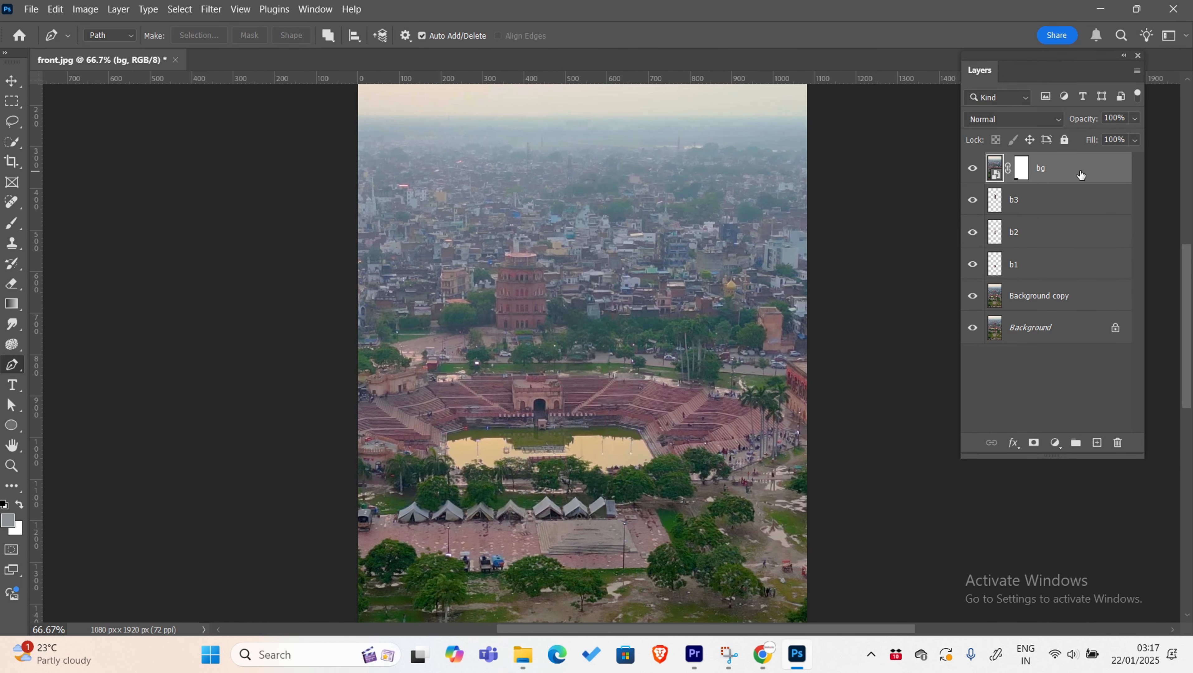
pyautogui.moveTo(1076, 167); pyautogui.dragTo(1076, 271)
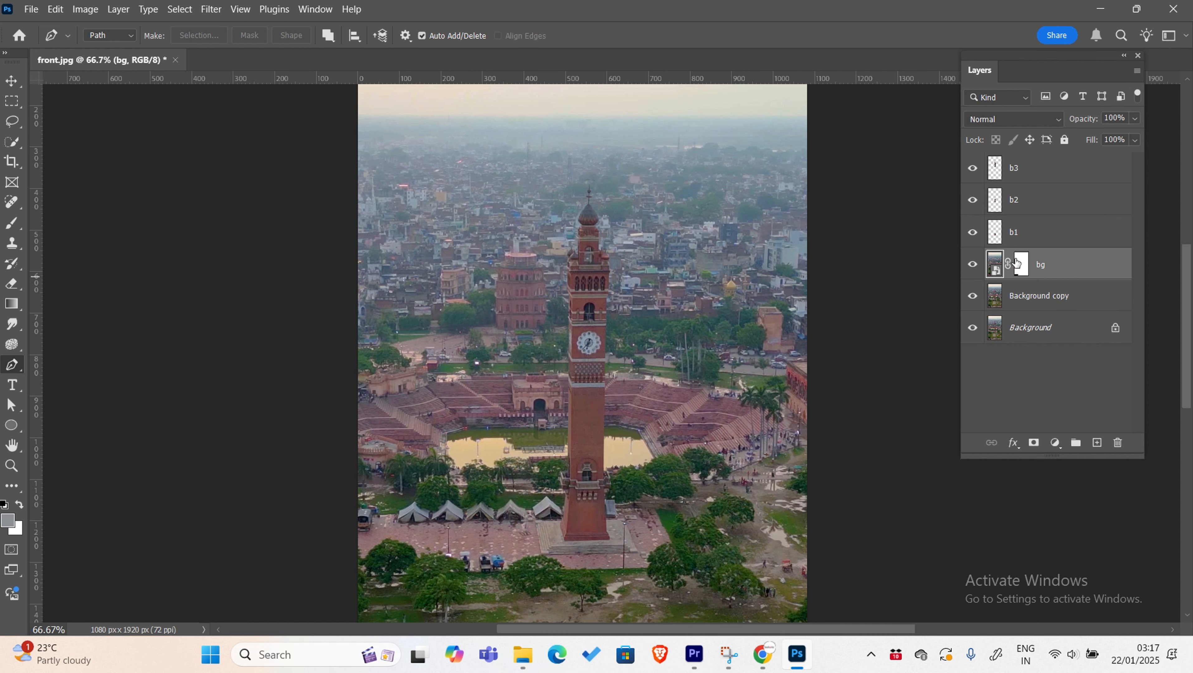
# - Check how the tower sections sit over the clean background by hiding and showing b1, b2 and b3, and examine the base close up
pyautogui.moveTo(974, 234); pyautogui.dragTo(975, 180)
pyautogui.click(974, 234)
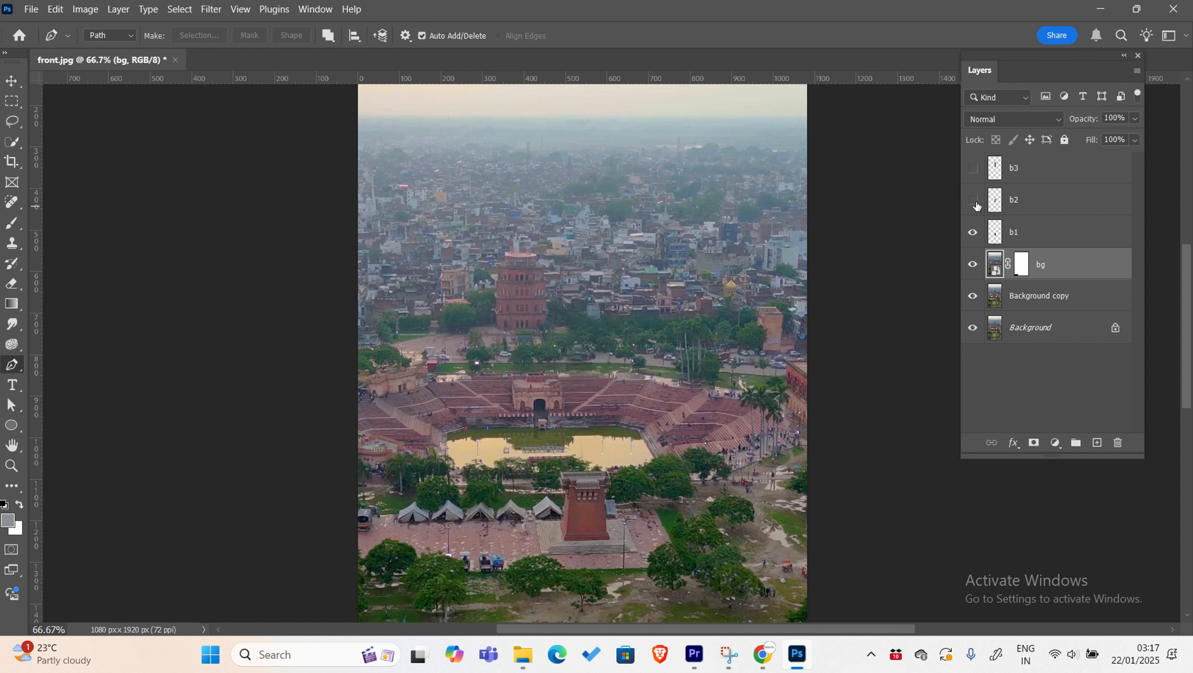
pyautogui.click(974, 202)
pyautogui.click(973, 169)
pyautogui.scroll(-3, 611, 334)
pyautogui.press('z')
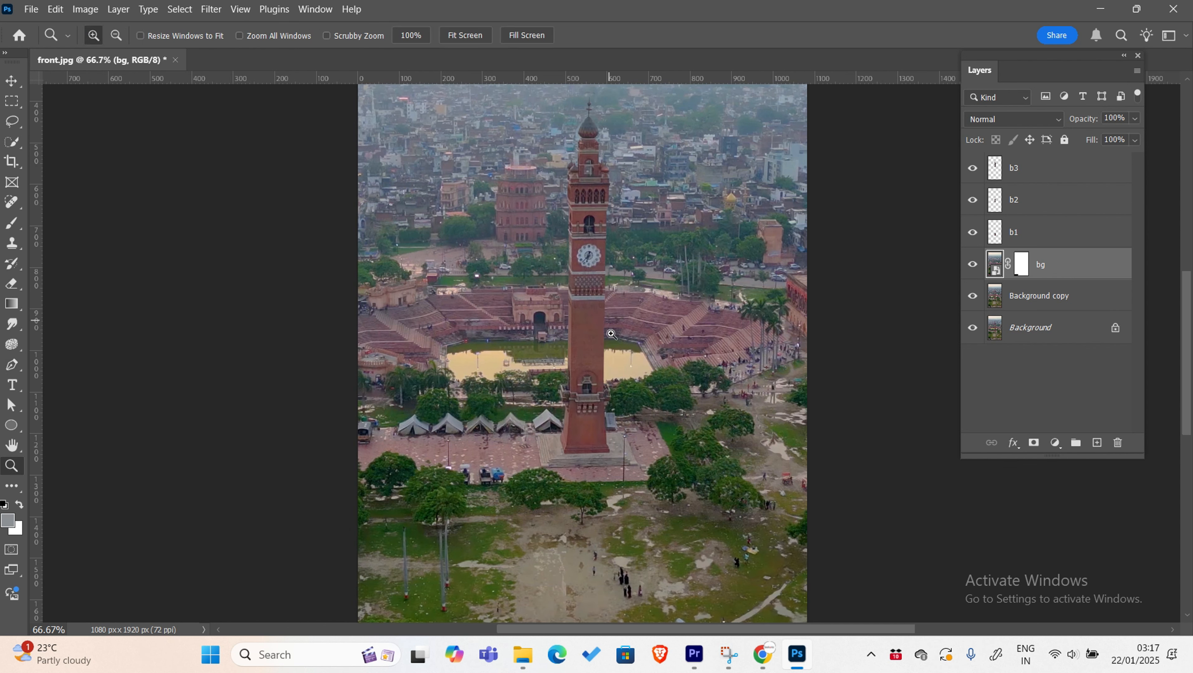
pyautogui.moveTo(606, 420); pyautogui.dragTo(709, 525)
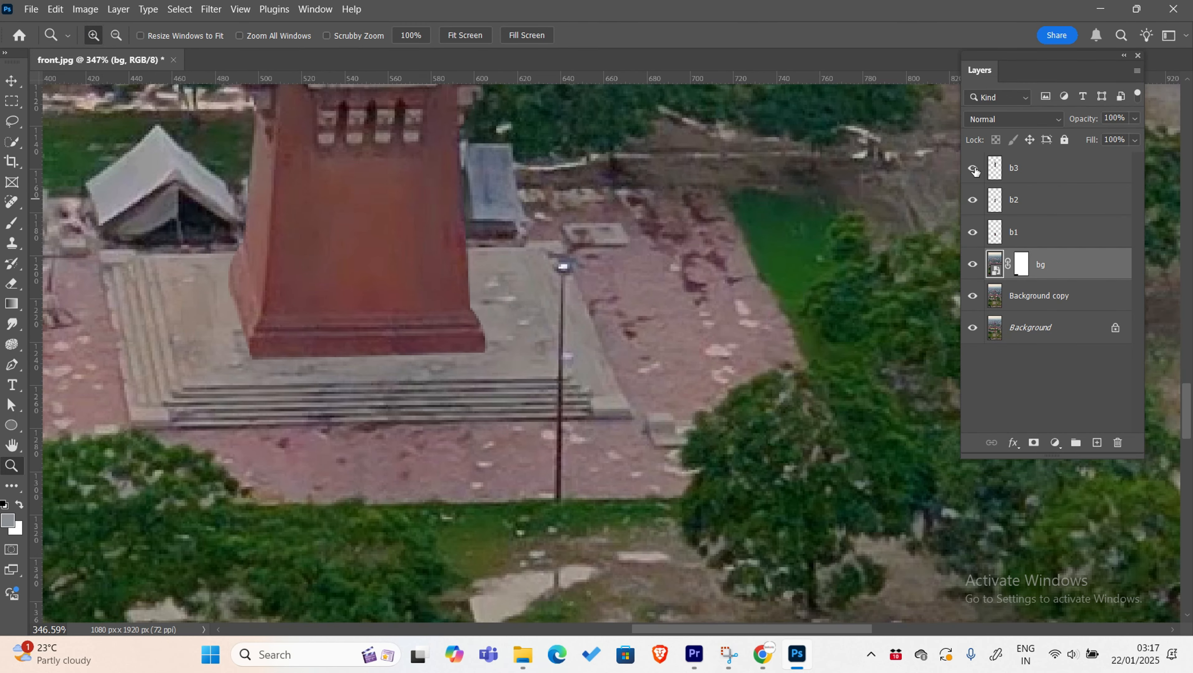
pyautogui.moveTo(972, 168); pyautogui.dragTo(979, 263)
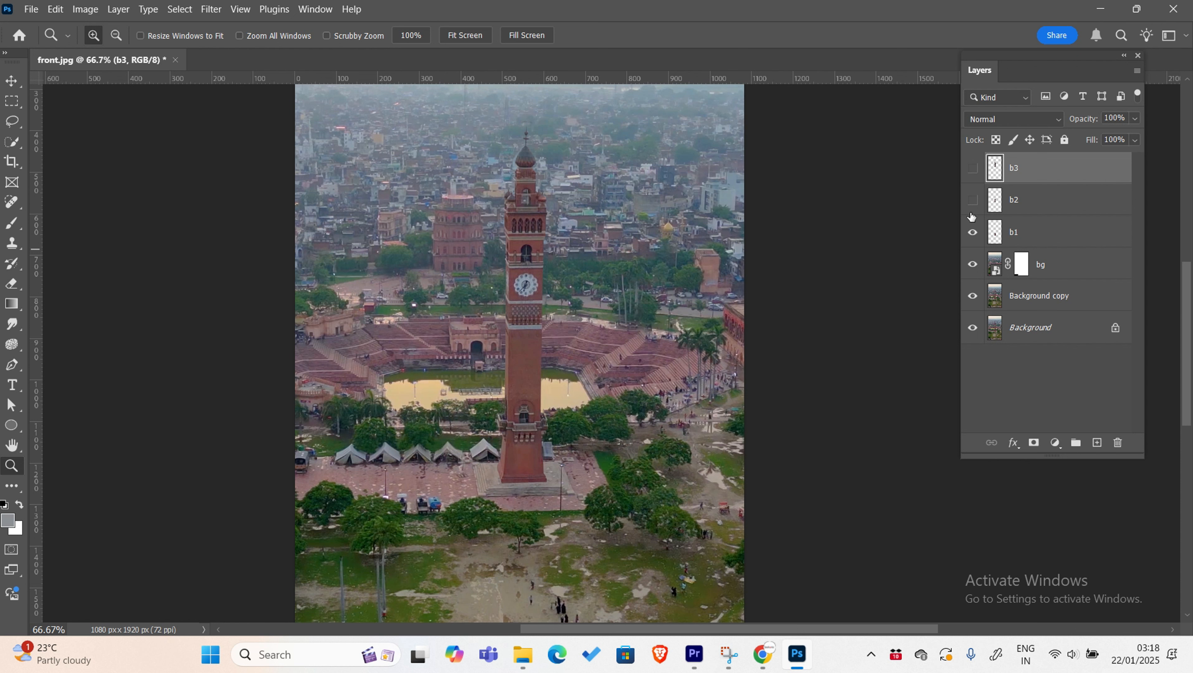
pyautogui.click(972, 233)
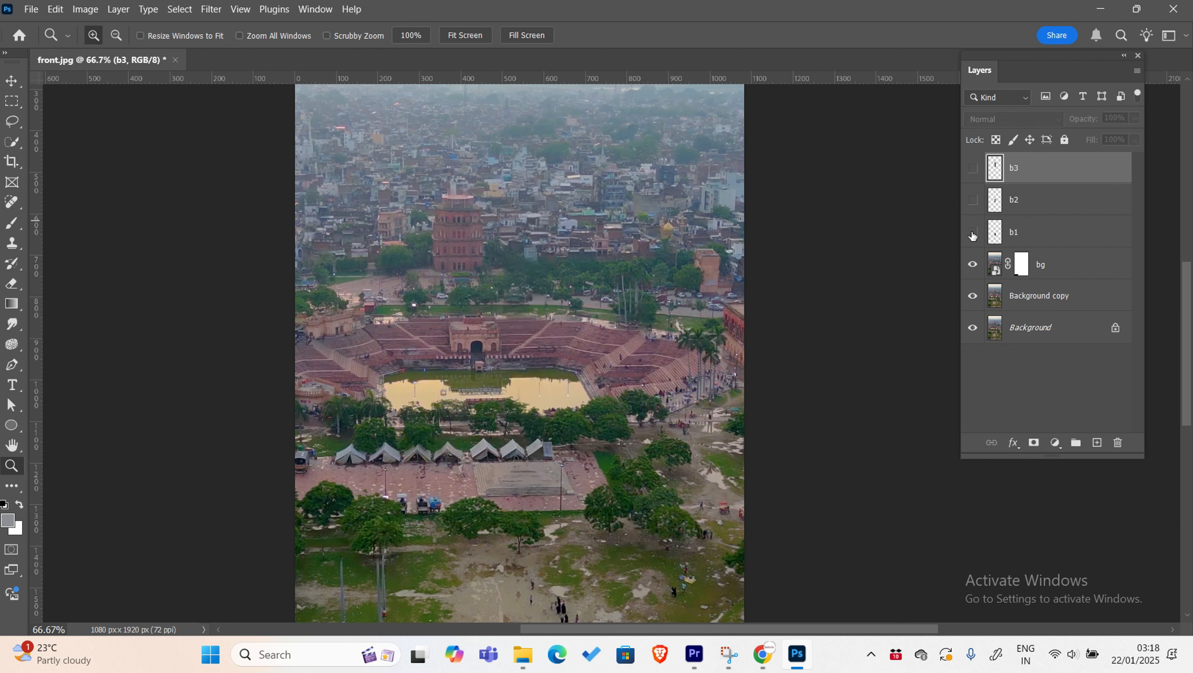
pyautogui.moveTo(974, 227); pyautogui.dragTo(975, 165)
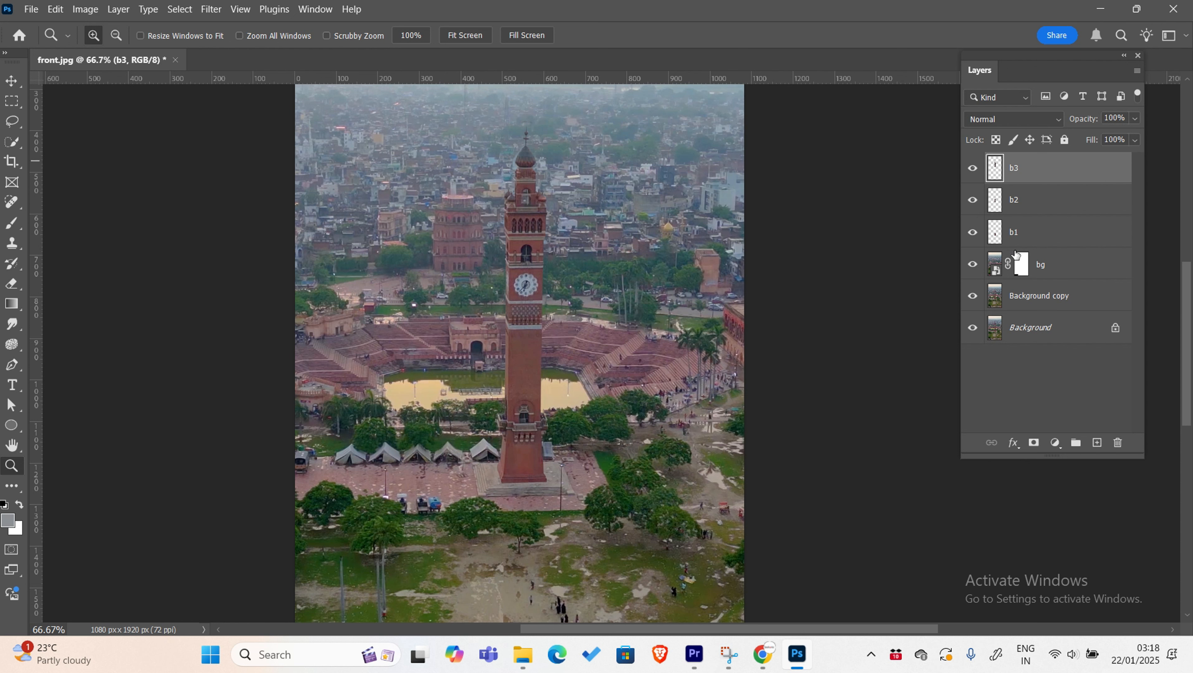
# - Hide b1, b2 and b3, and start exporting the clean bg image as a 1080 x 1920 JPG
pyautogui.moveTo(970, 232); pyautogui.dragTo(973, 170)
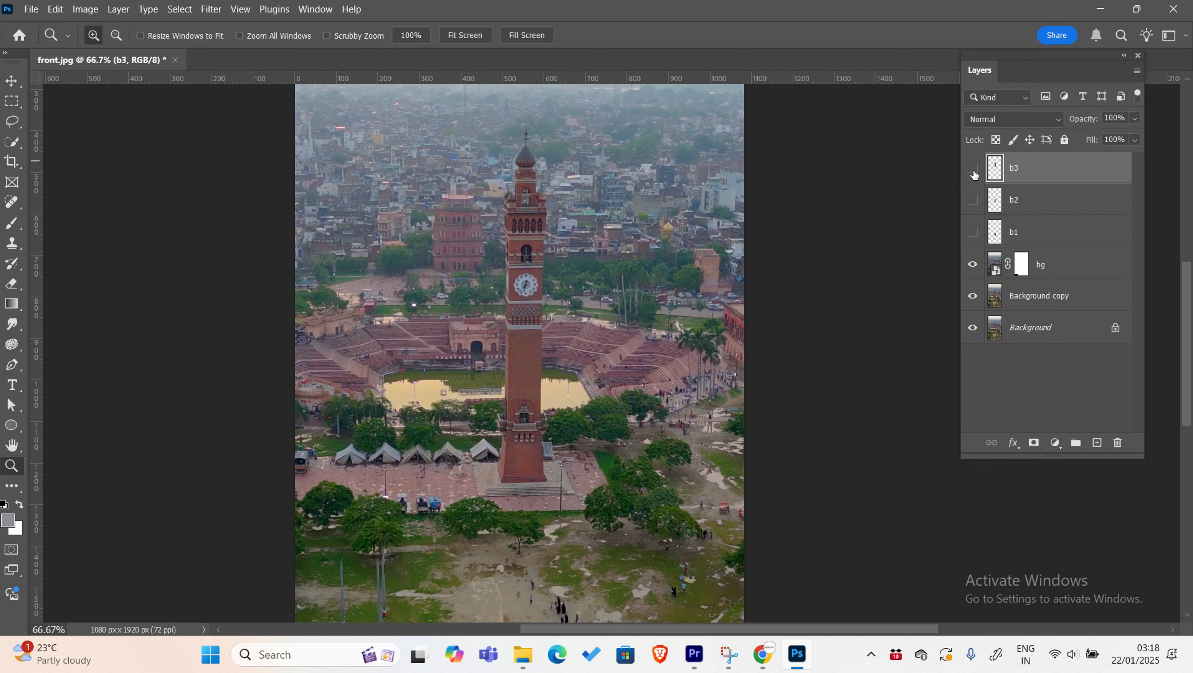
pyautogui.click(1069, 279)
pyautogui.scroll(-2, 450, 417)
pyautogui.scroll(3, 472, 424)
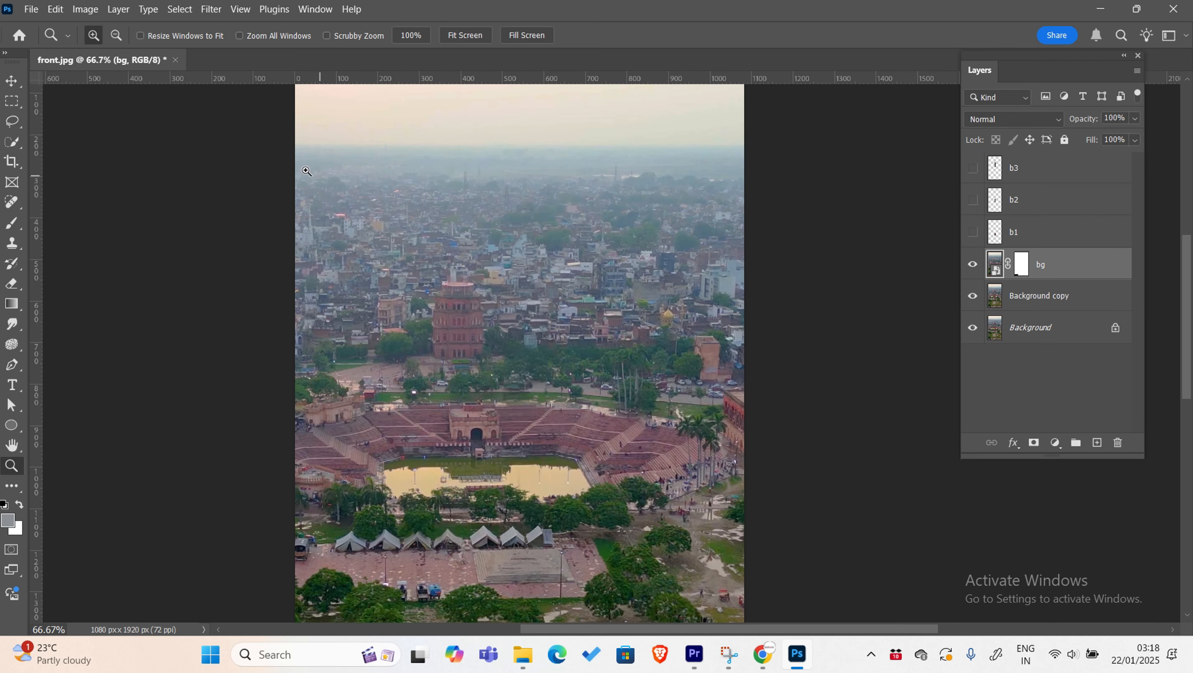
pyautogui.click(31, 9)
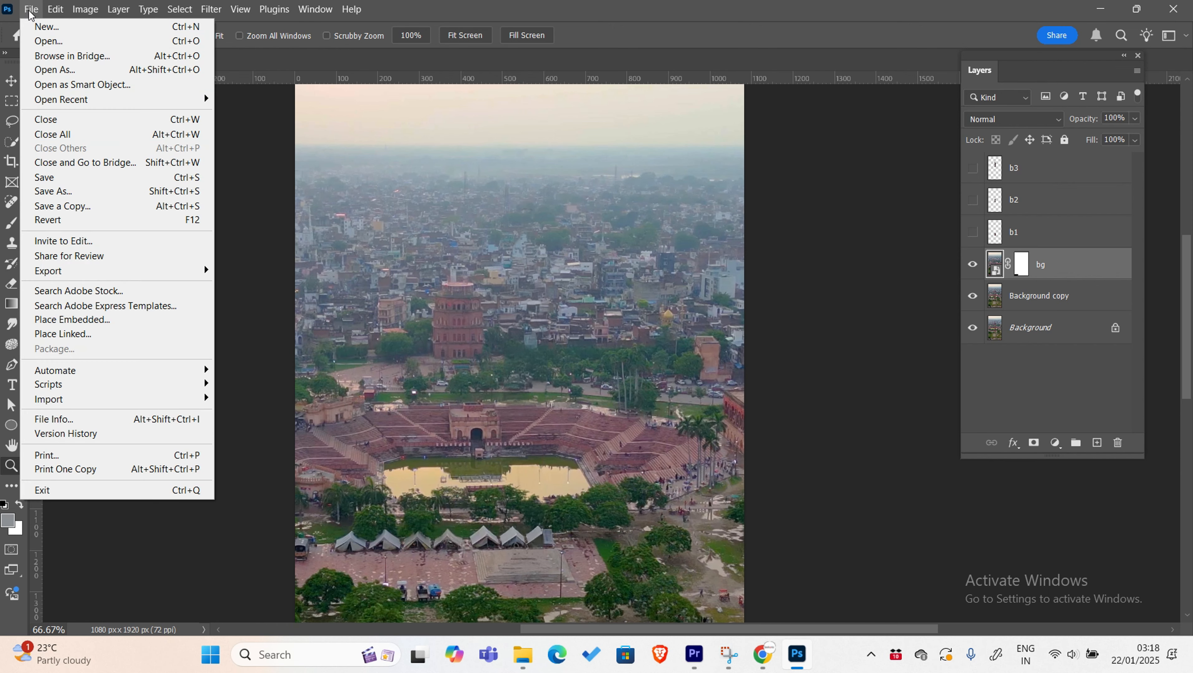
pyautogui.moveTo(95, 278)
pyautogui.click(261, 284)
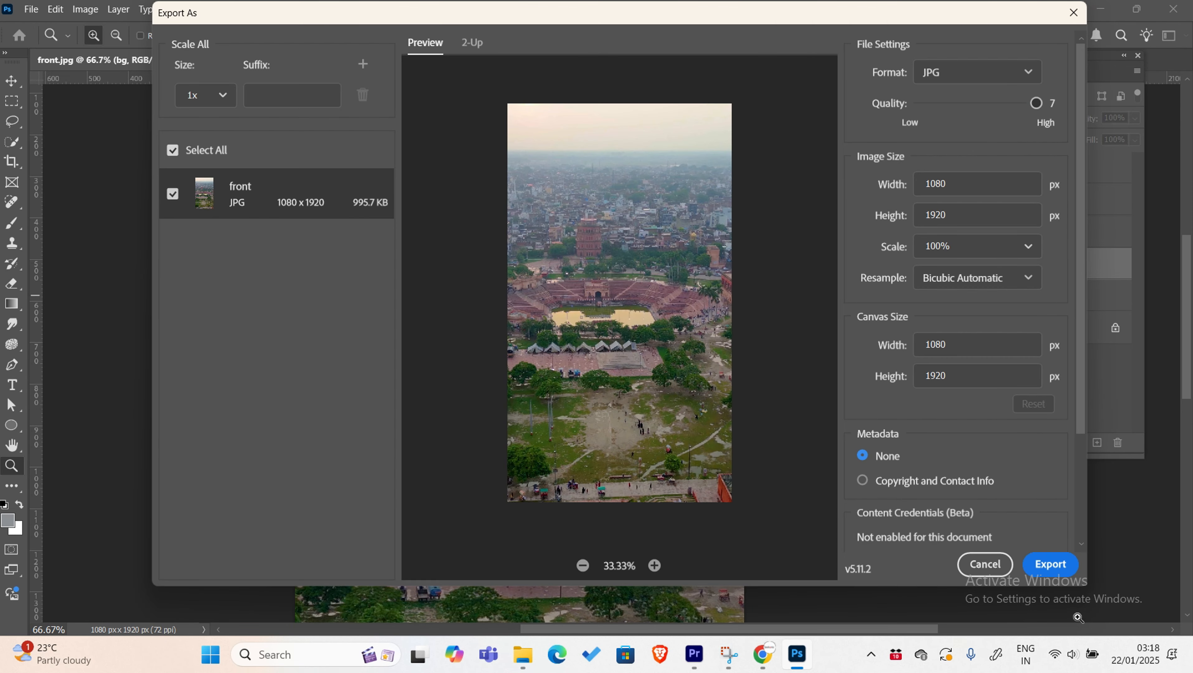
pyautogui.click(1050, 564)
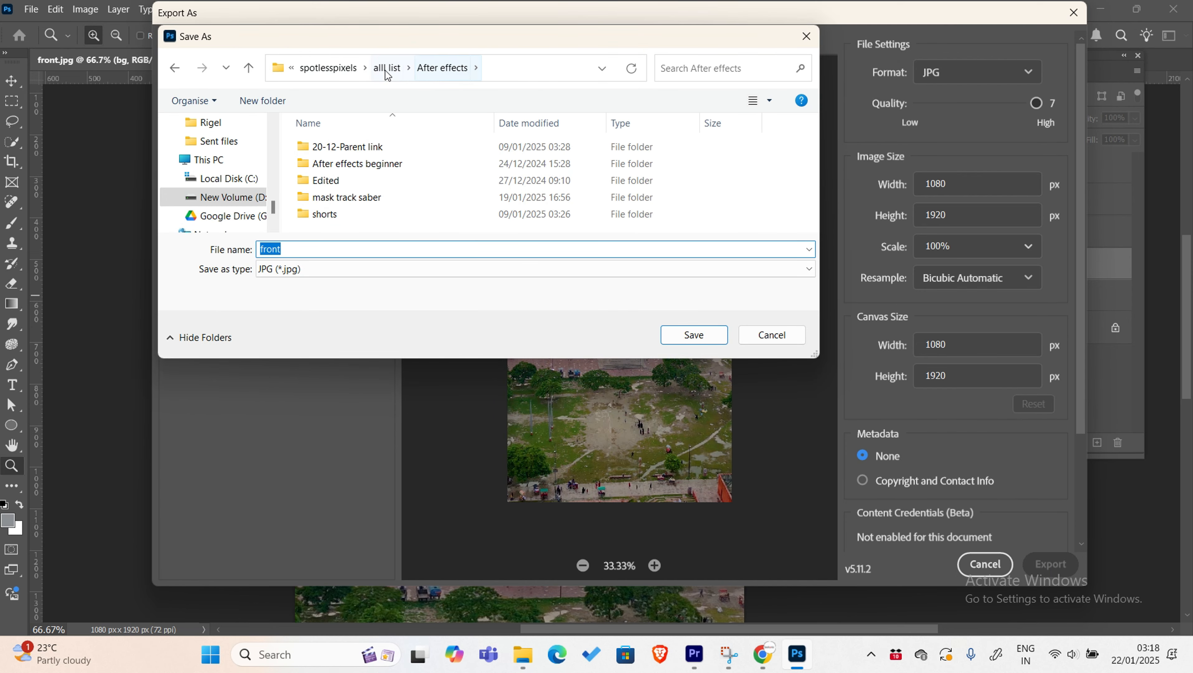
# - Save the exported background as bg in the trend reels edit folder under Premier pro, Recordings
pyautogui.click(328, 68)
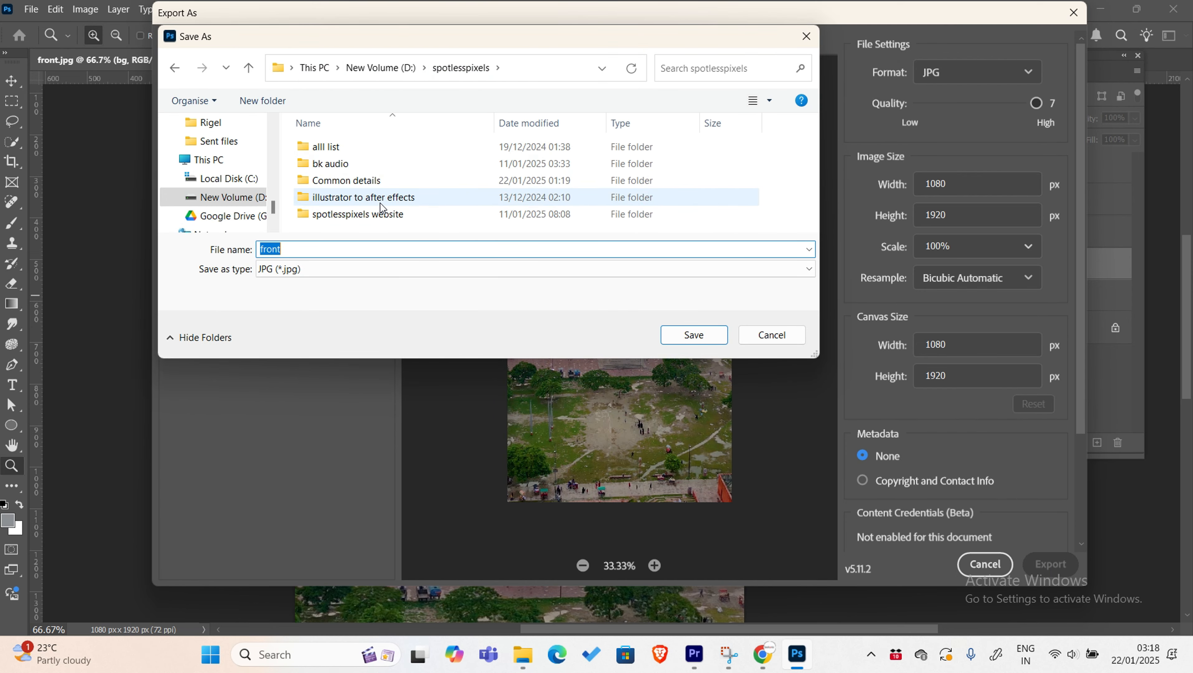
pyautogui.click(394, 216)
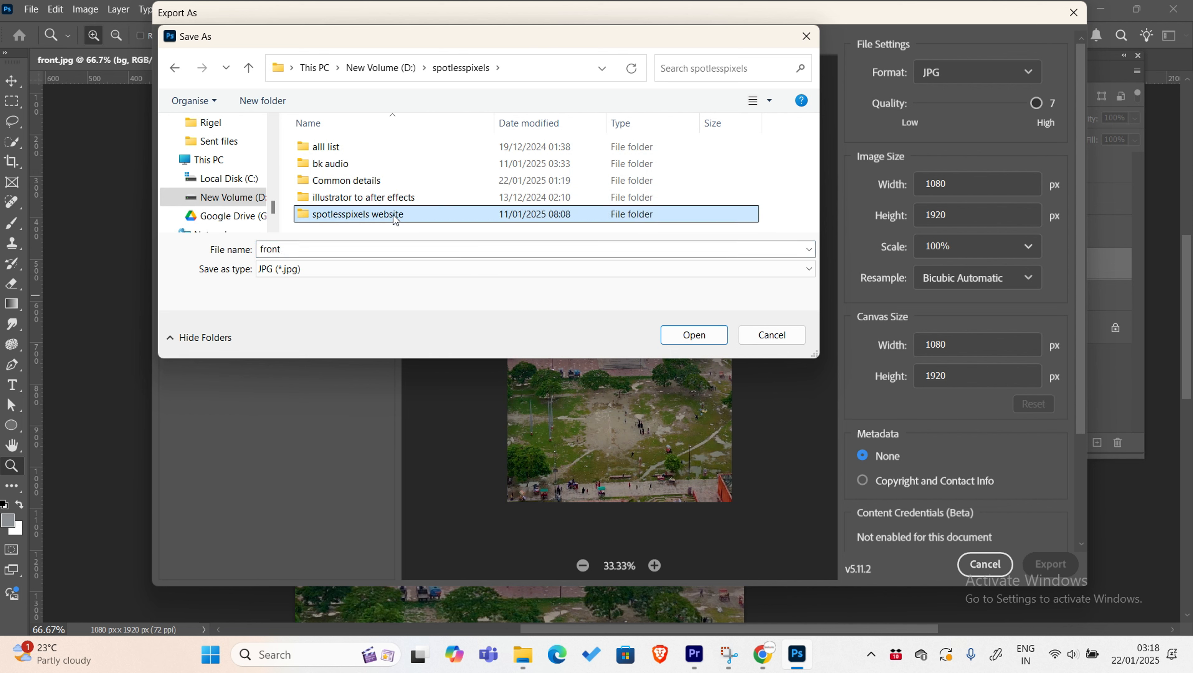
pyautogui.doubleClick(351, 148)
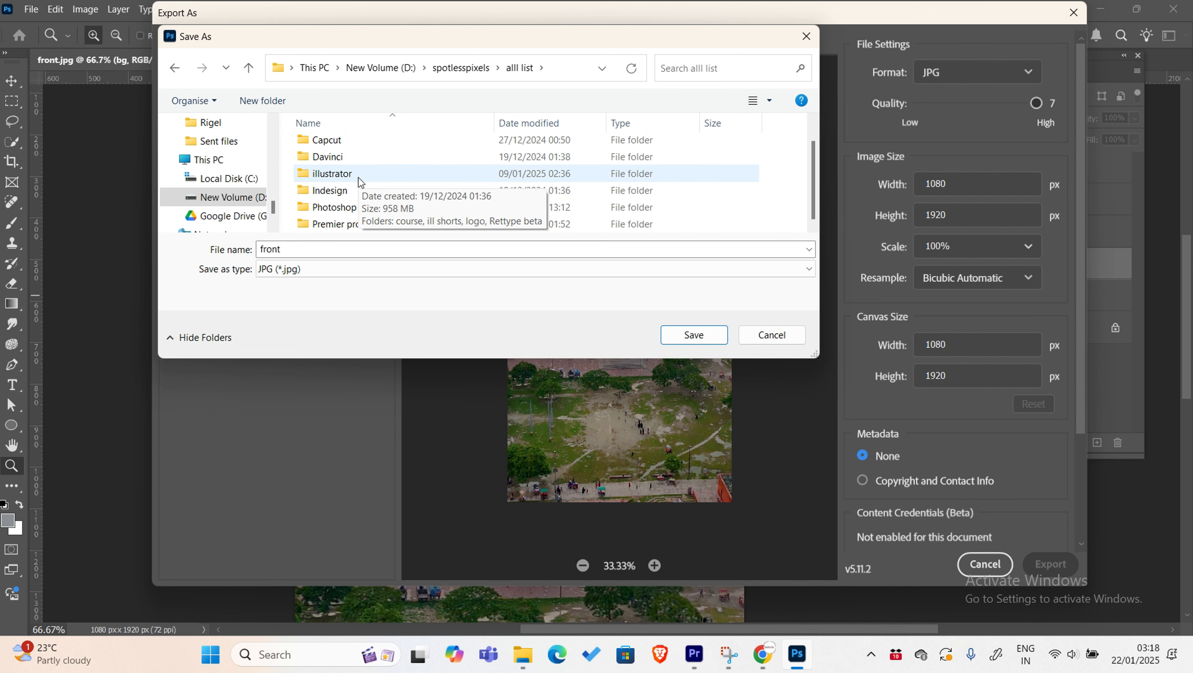
pyautogui.scroll(-2, 372, 181)
pyautogui.doubleClick(368, 207)
pyautogui.doubleClick(376, 181)
pyautogui.scroll(-4, 423, 195)
pyautogui.doubleClick(414, 195)
pyautogui.click(390, 248)
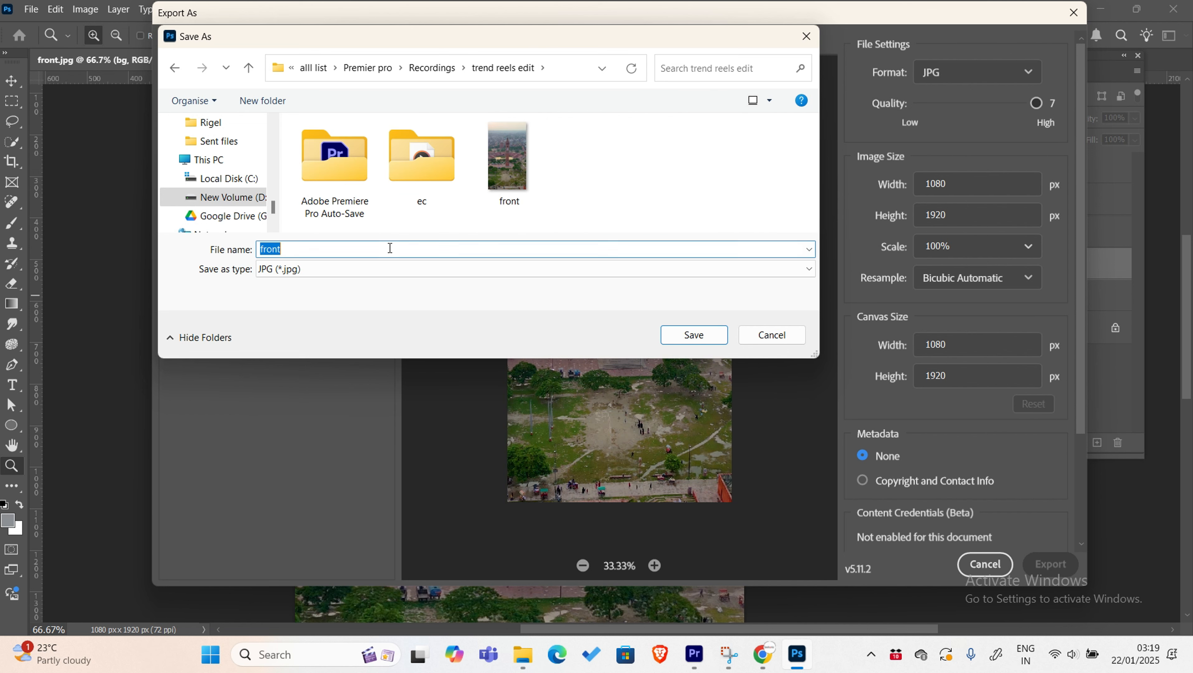
pyautogui.write('bg')
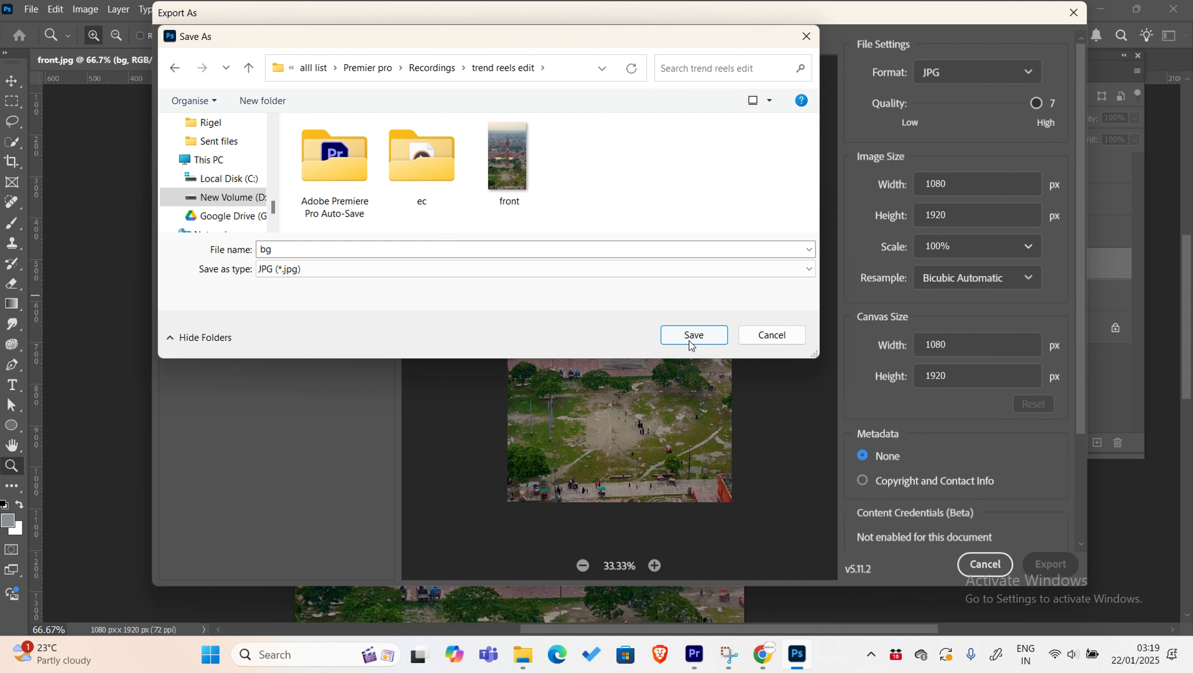
pyautogui.click(688, 334)
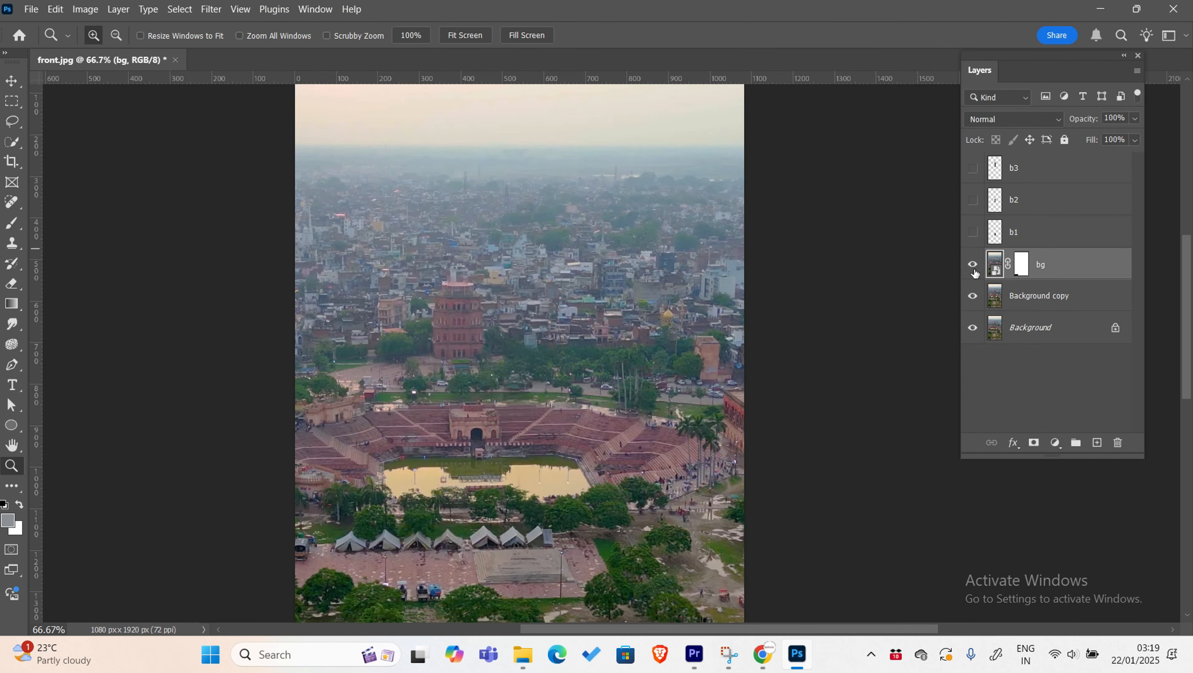
# - Hide bg and both photo layers, show only b1, and export it as a transparent PNG named base 1
pyautogui.moveTo(974, 273); pyautogui.dragTo(976, 370)
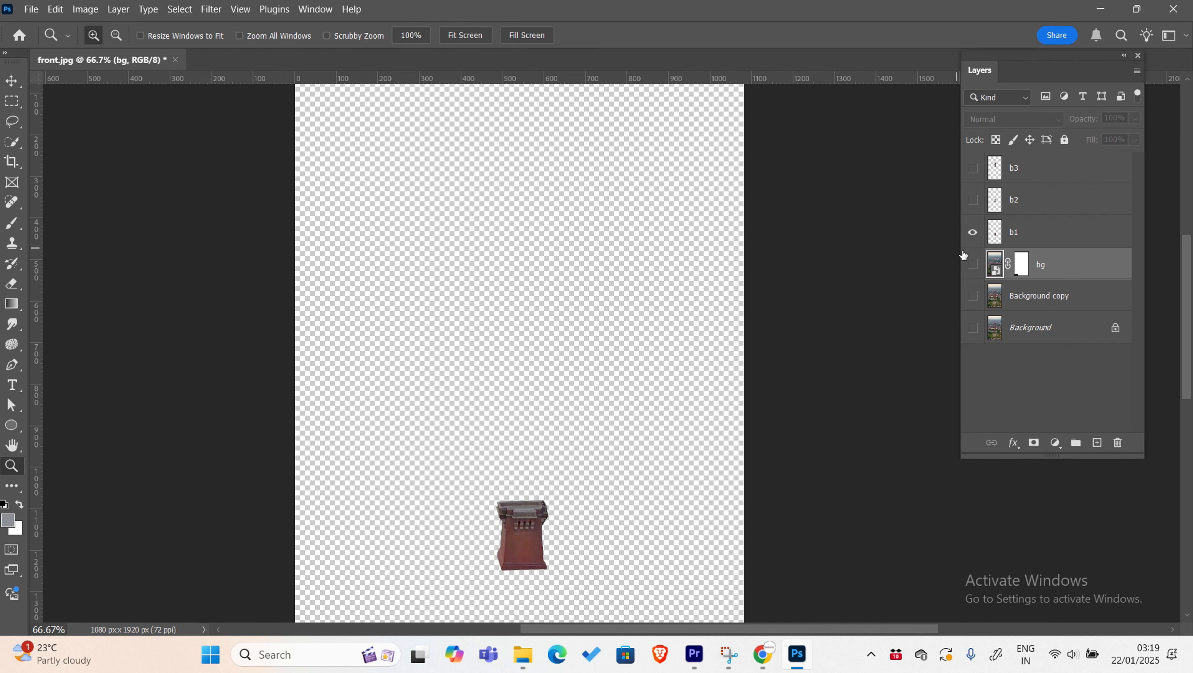
pyautogui.click(1018, 240)
pyautogui.scroll(-1, 420, 278)
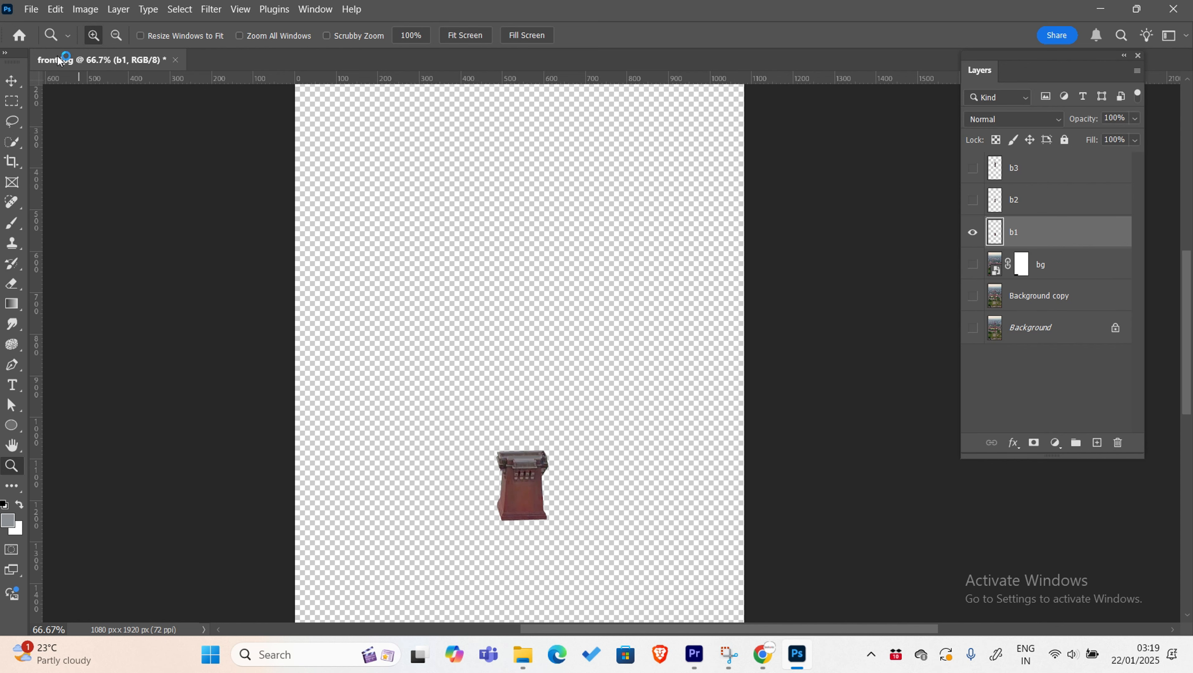
pyautogui.click(31, 9)
pyautogui.moveTo(141, 266)
pyautogui.click(250, 279)
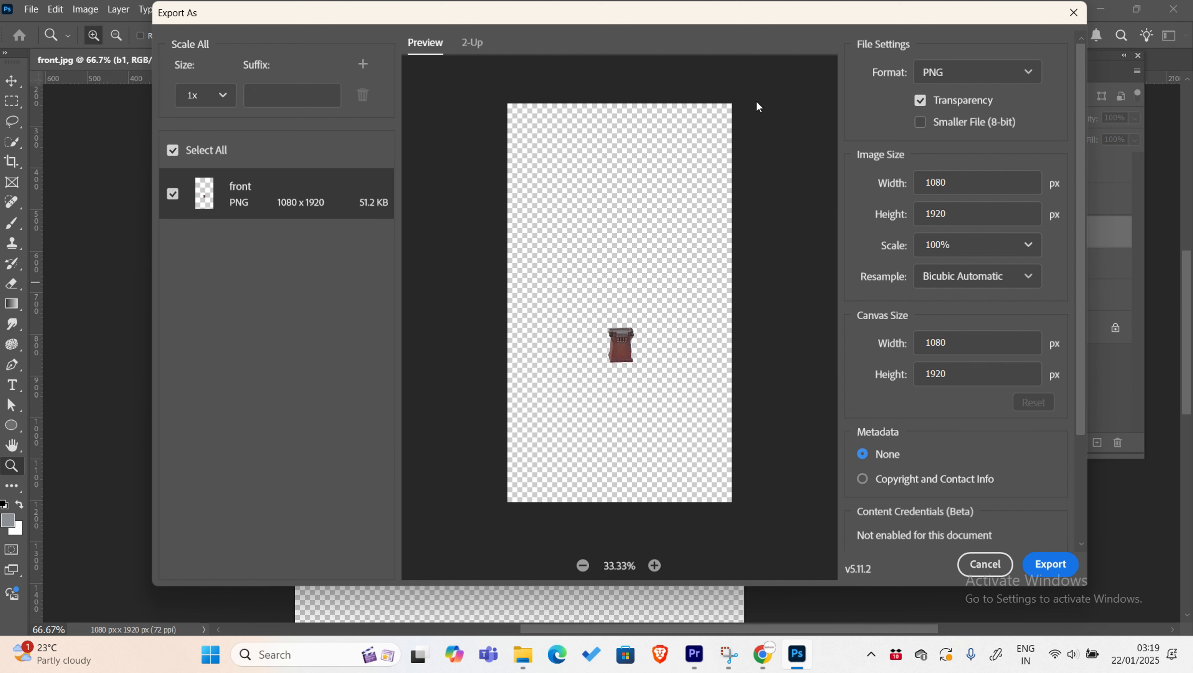
pyautogui.click(1042, 568)
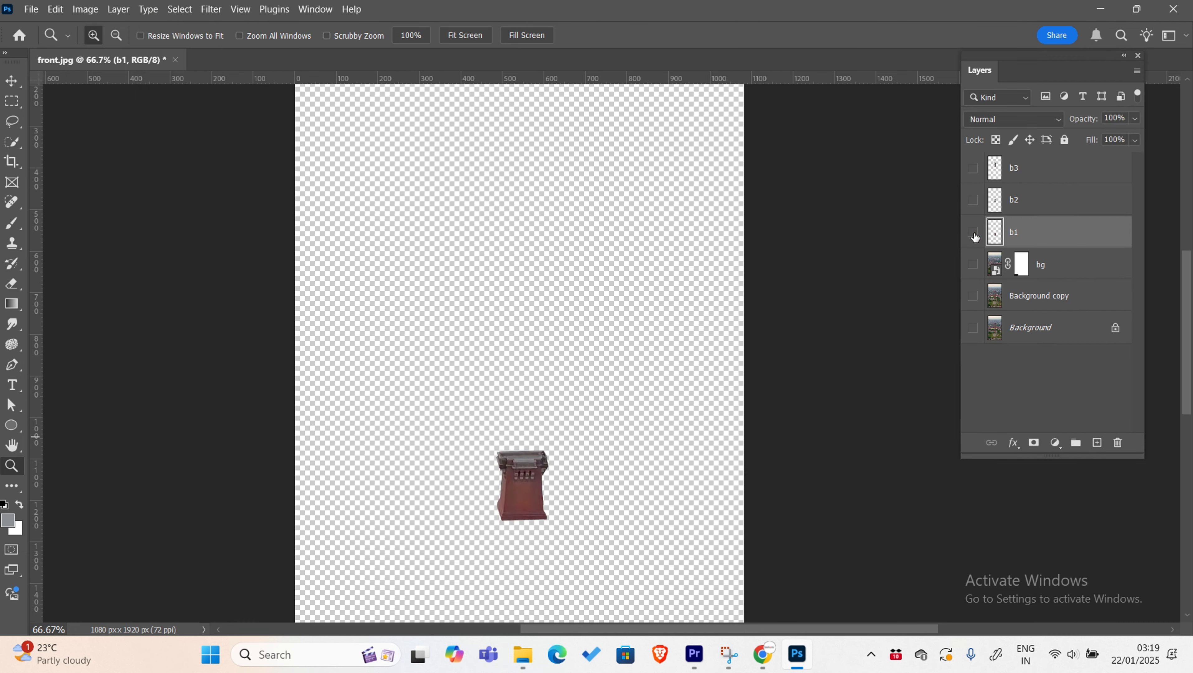
# - Export the shaft and upper tower sections separately as transparent PNGs named base 2 and base 3
pyautogui.click(30, 9)
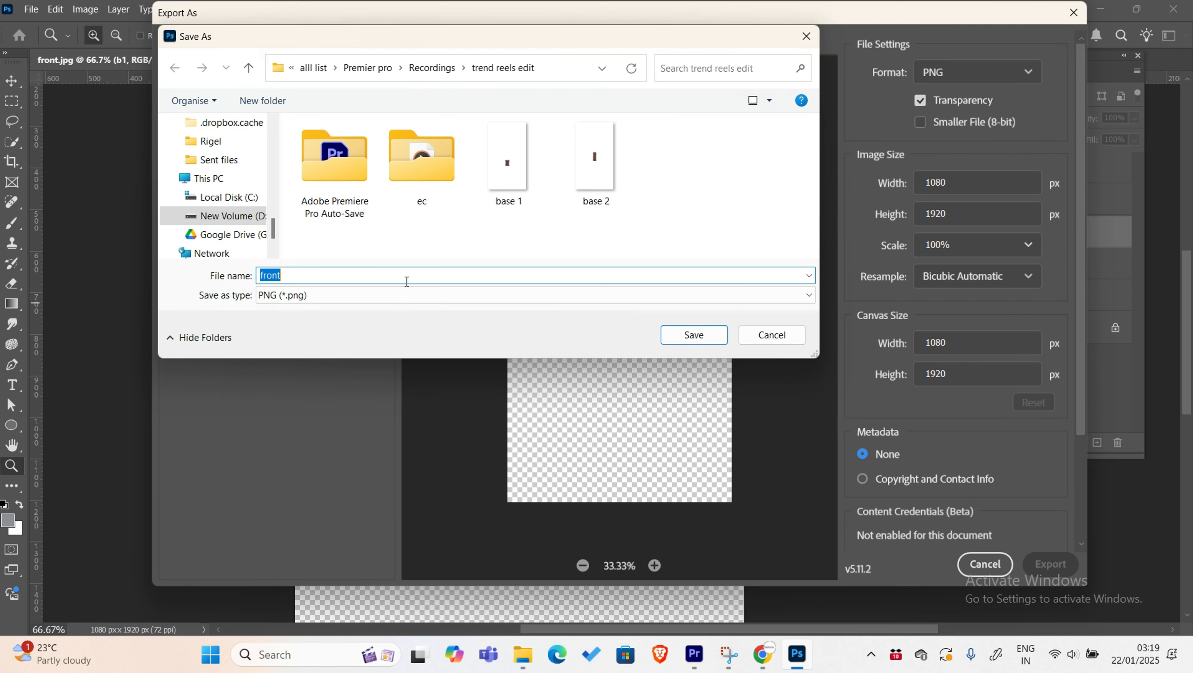
pyautogui.click(690, 333)
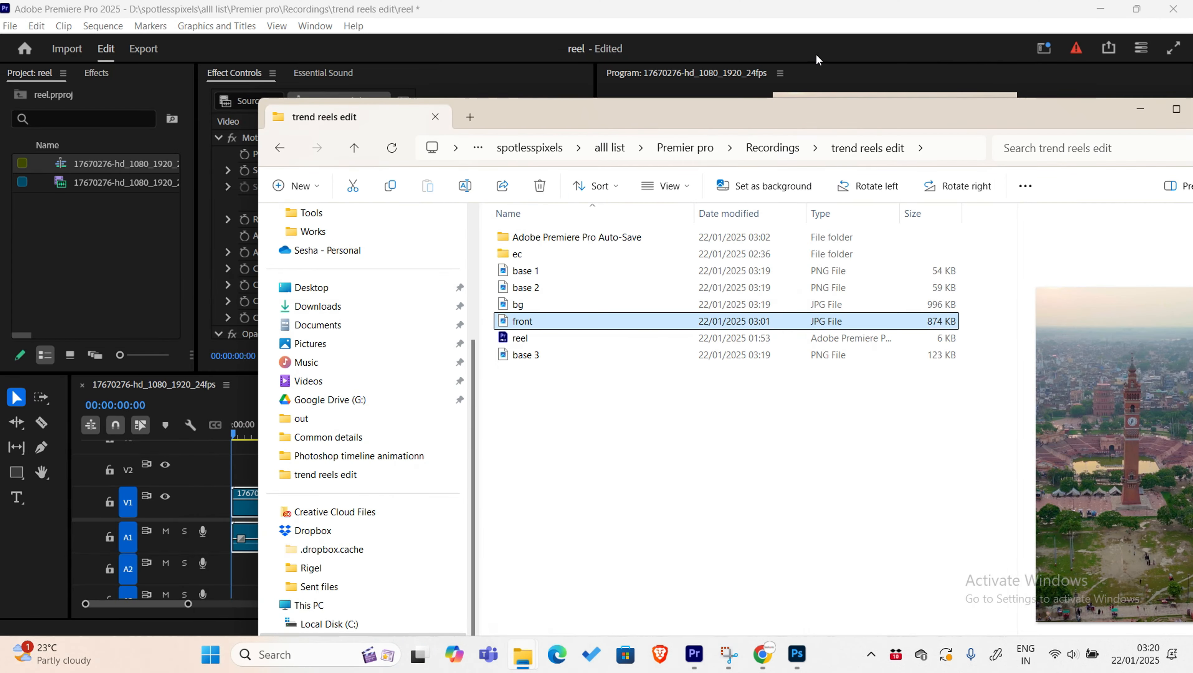
# - Switch to the reel project in Premiere Pro and widen the timeline area by narrowing the program preview
pyautogui.click(816, 54)
pyautogui.moveTo(293, 431); pyautogui.dragTo(172, 448)
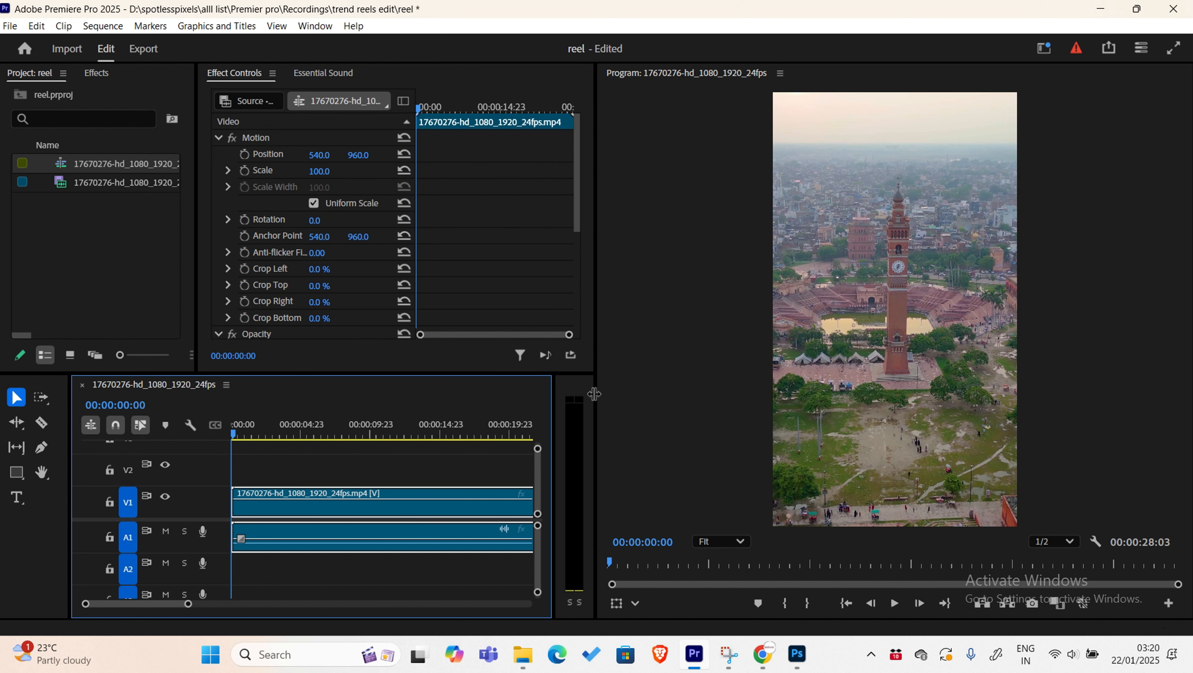
pyautogui.moveTo(594, 394); pyautogui.dragTo(783, 388)
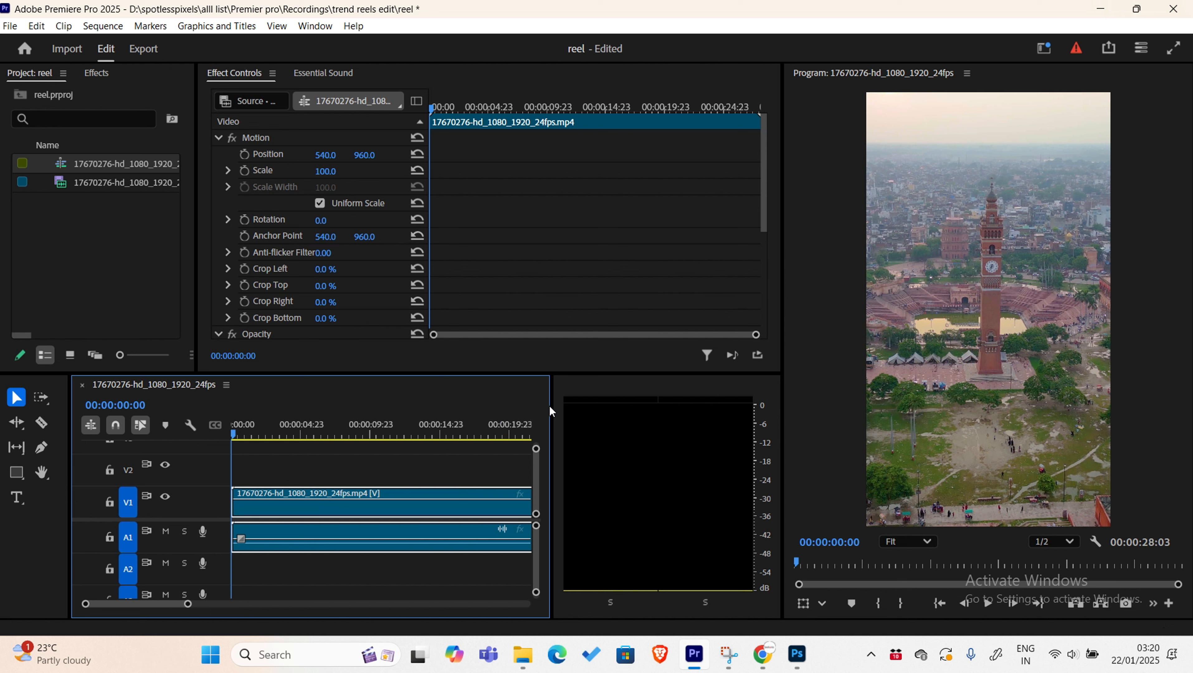
pyautogui.moveTo(551, 411); pyautogui.dragTo(739, 410)
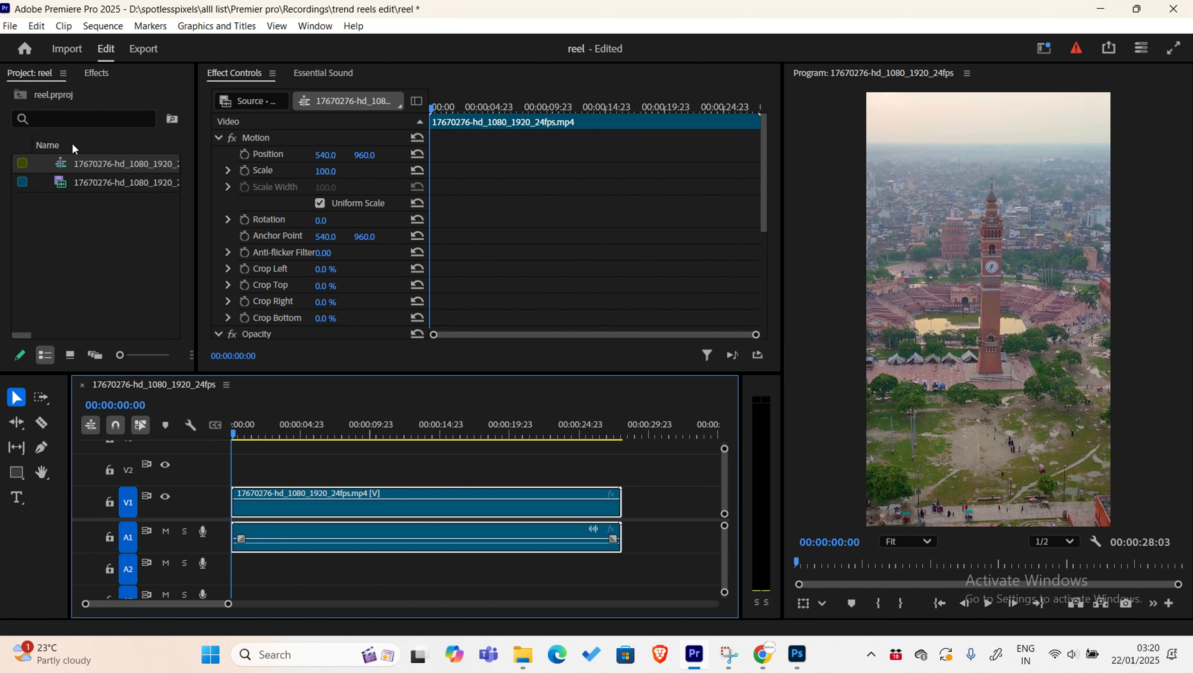
# - Import base 1, base 2, base 3 and bg from the trend reels edit folder into the project
pyautogui.doubleClick(87, 250)
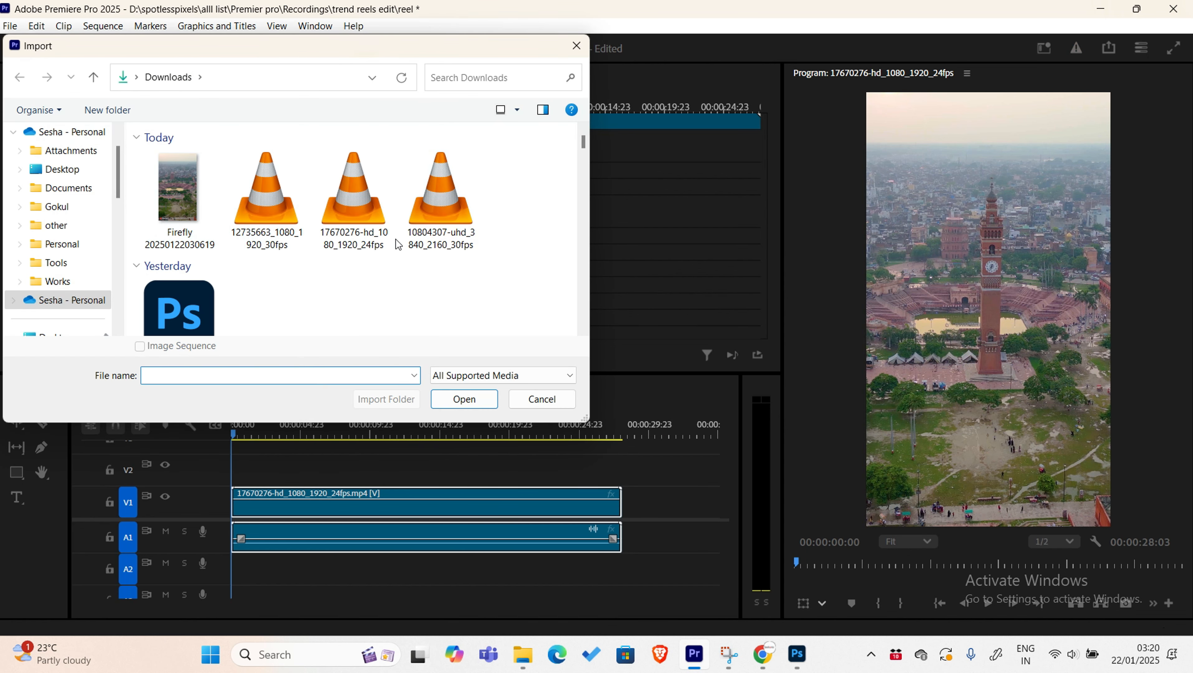
pyautogui.press('Escape')
pyautogui.moveTo(523, 654)
pyautogui.click(593, 567)
pyautogui.click(537, 307)
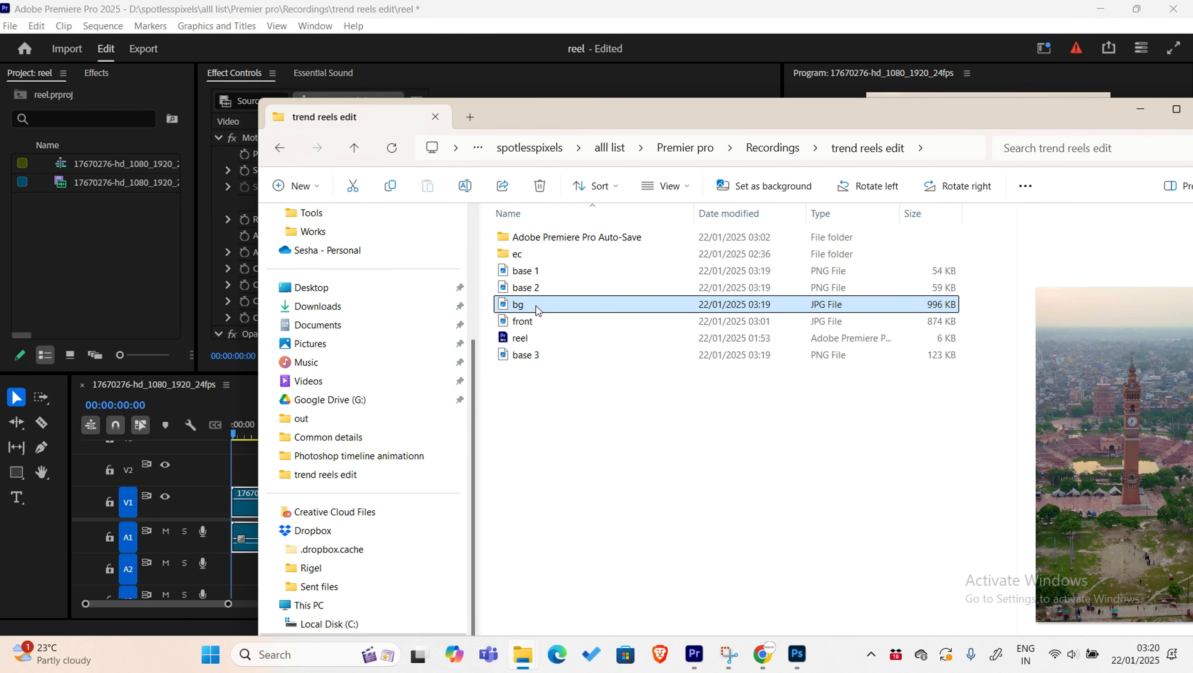
pyautogui.keyDown('ctrl'); pyautogui.click(538, 286); pyautogui.keyUp('ctrl')
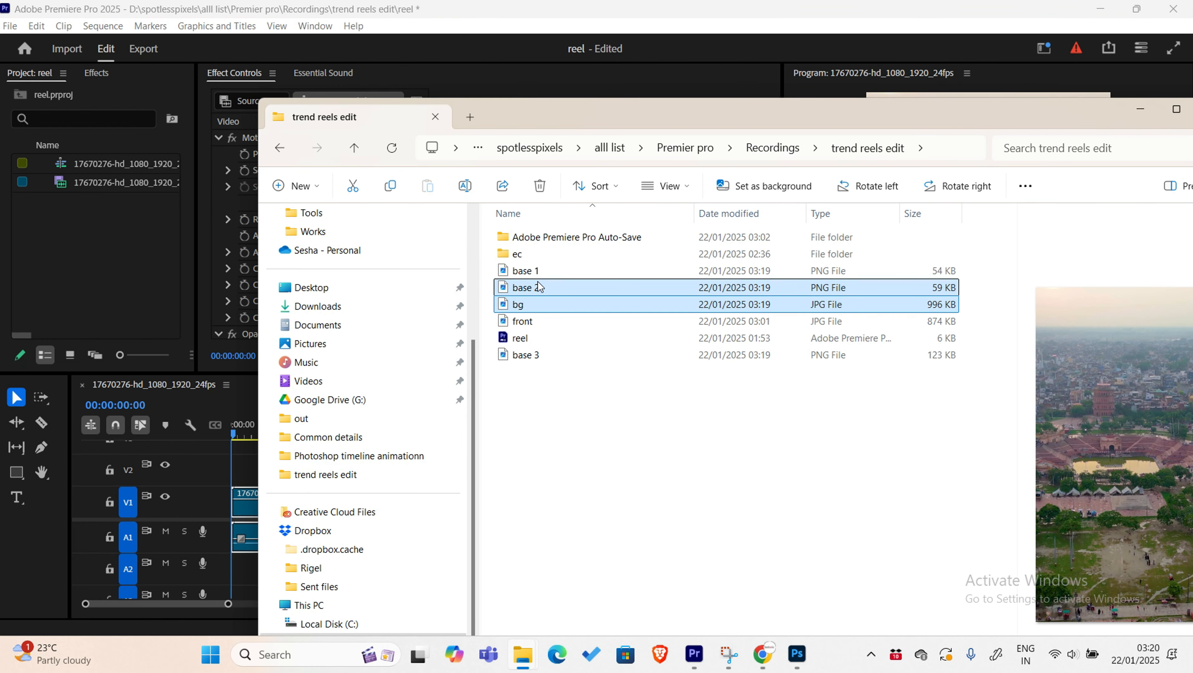
pyautogui.keyDown('ctrl'); pyautogui.click(539, 271); pyautogui.keyUp('ctrl')
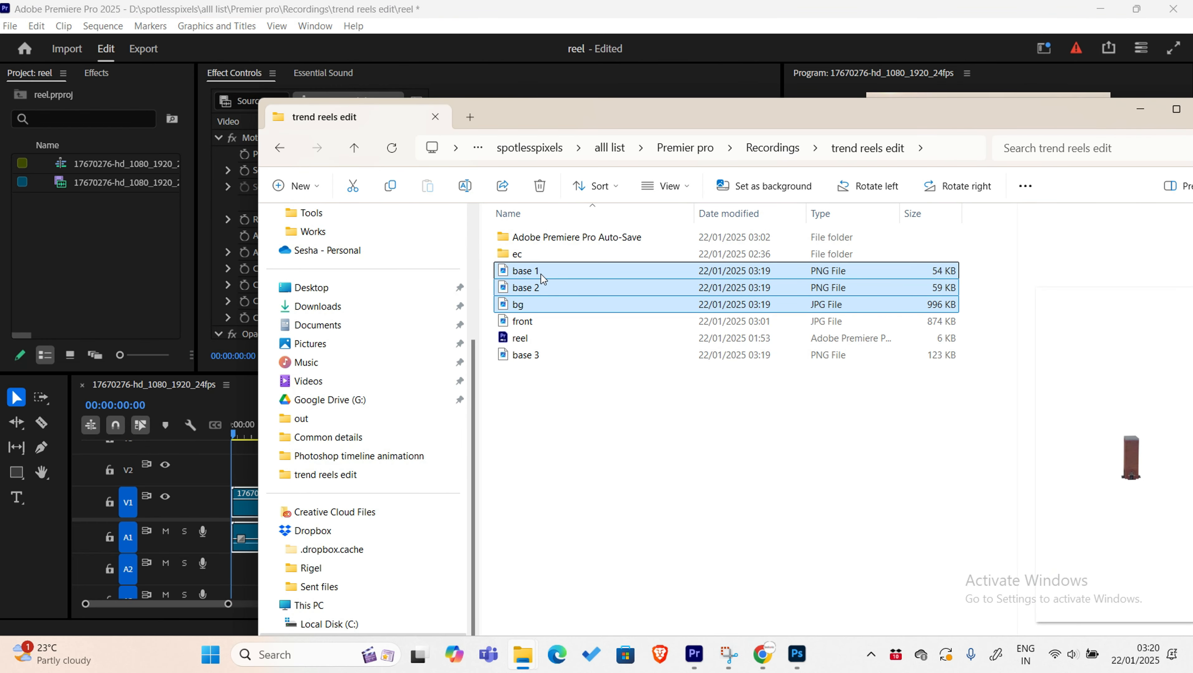
pyautogui.keyDown('ctrl'); pyautogui.click(546, 353); pyautogui.keyUp('ctrl')
pyautogui.moveTo(525, 305); pyautogui.dragTo(69, 267)
pyautogui.click(95, 299)
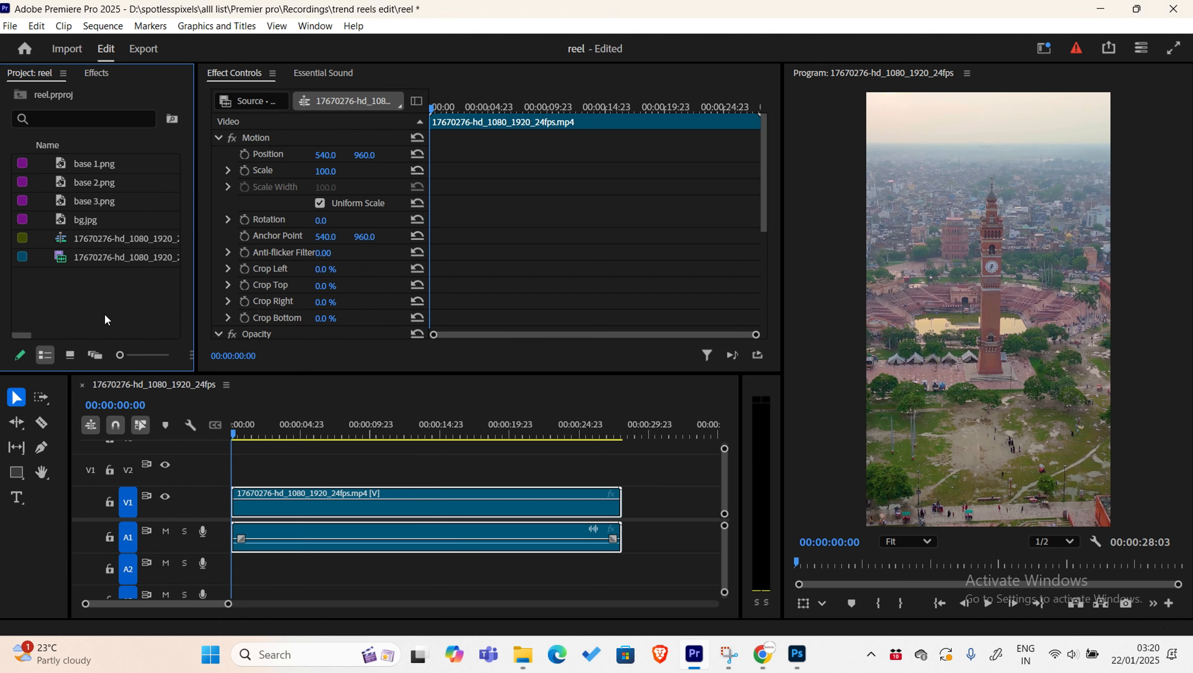
# - Place bg.jpg, base 1.png, base 2.png and base 3.png one after another on V2 from the start of the sequence
pyautogui.keyDown('ctrl'); pyautogui.click(100, 165); pyautogui.keyUp('ctrl')
pyautogui.keyDown('ctrl'); pyautogui.click(100, 182); pyautogui.keyUp('ctrl')
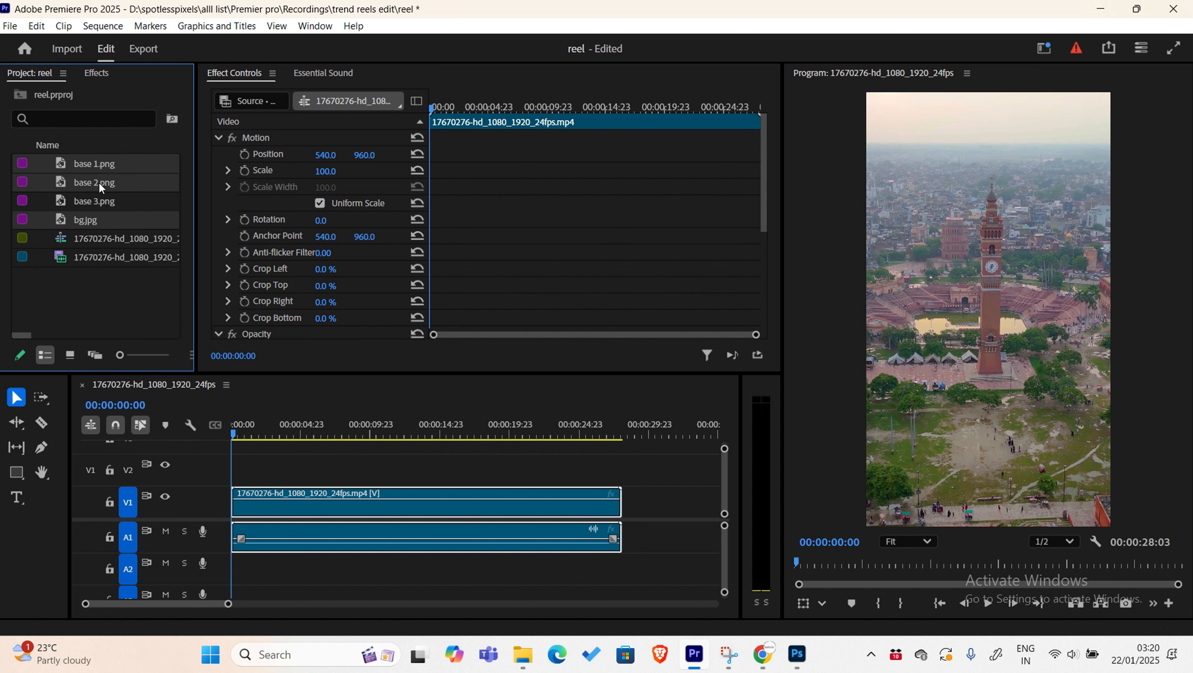
pyautogui.keyDown('ctrl'); pyautogui.click(101, 201); pyautogui.keyUp('ctrl')
pyautogui.moveTo(81, 223); pyautogui.dragTo(253, 464)
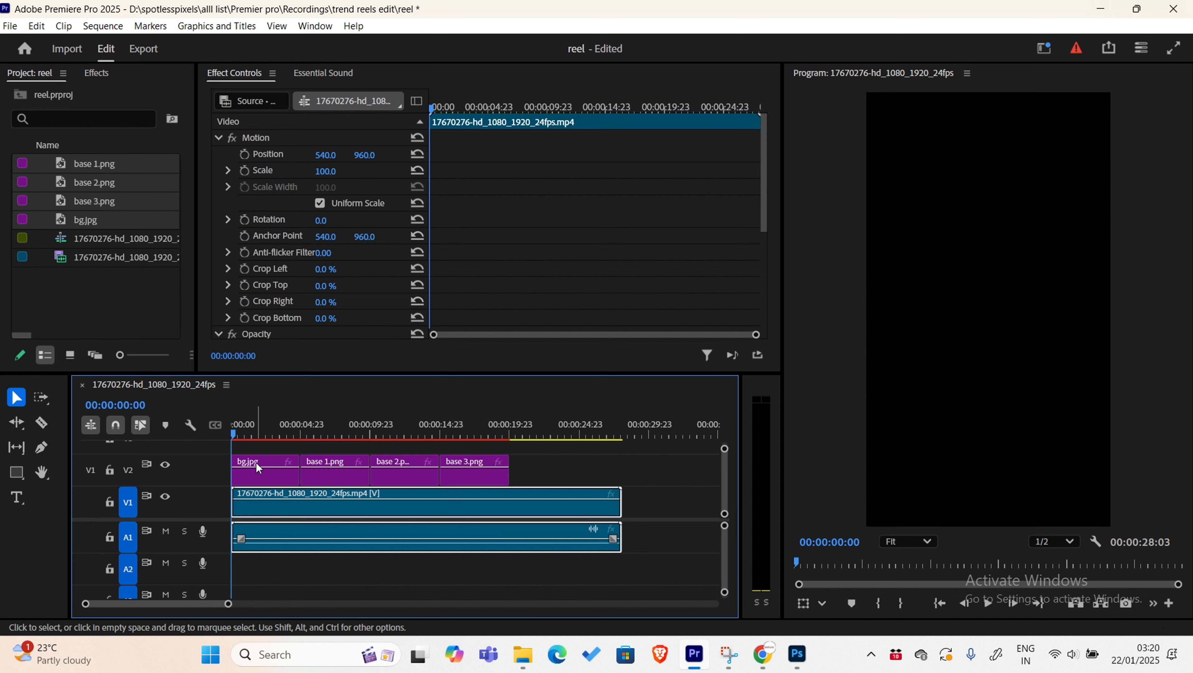
# - Make the timeline area taller to show the V3 track, and deselect all clips
pyautogui.moveTo(281, 372); pyautogui.dragTo(293, 216)
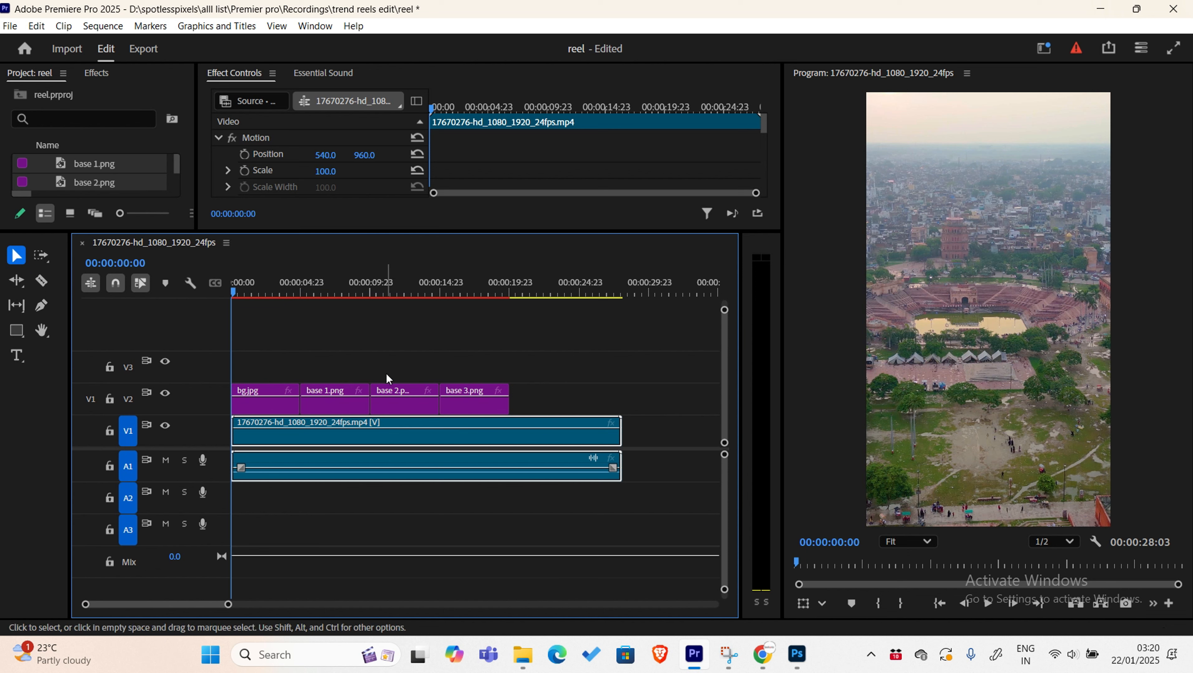
pyautogui.moveTo(240, 290); pyautogui.dragTo(177, 334)
pyautogui.click(308, 368)
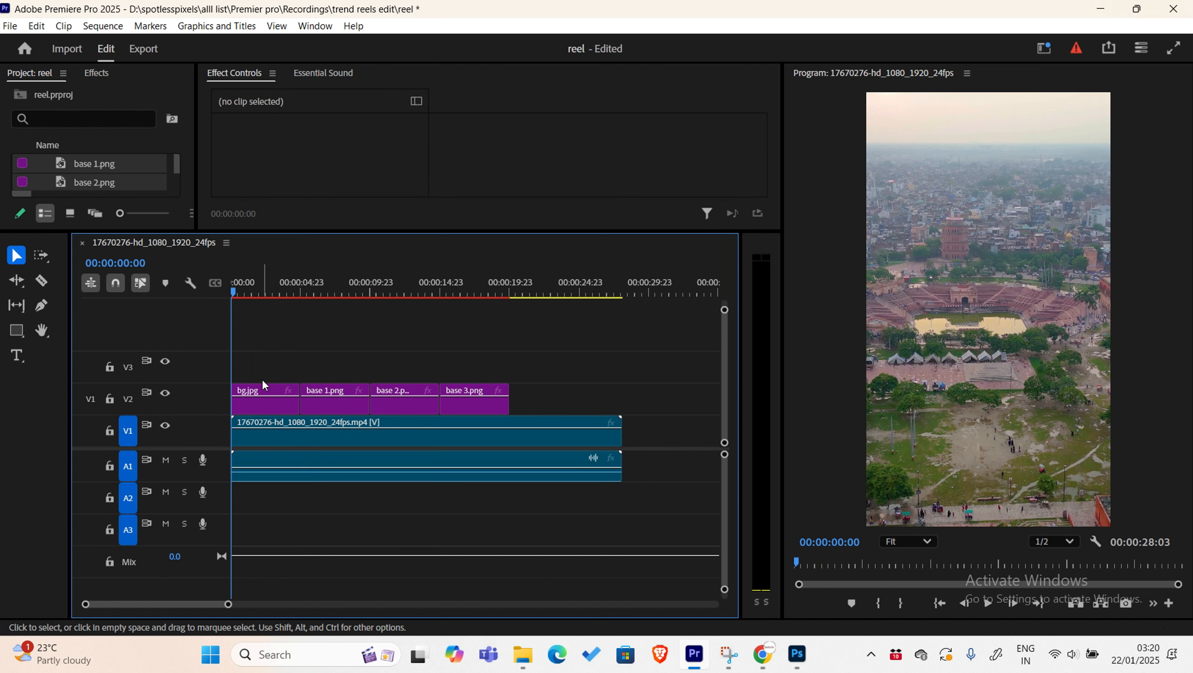
# - Move the 17670276-hd_1080_1920_24fps.mp4 clip with its audio later so that it starts level with base 2.png
pyautogui.click(300, 437)
pyautogui.moveTo(300, 438); pyautogui.dragTo(443, 445)
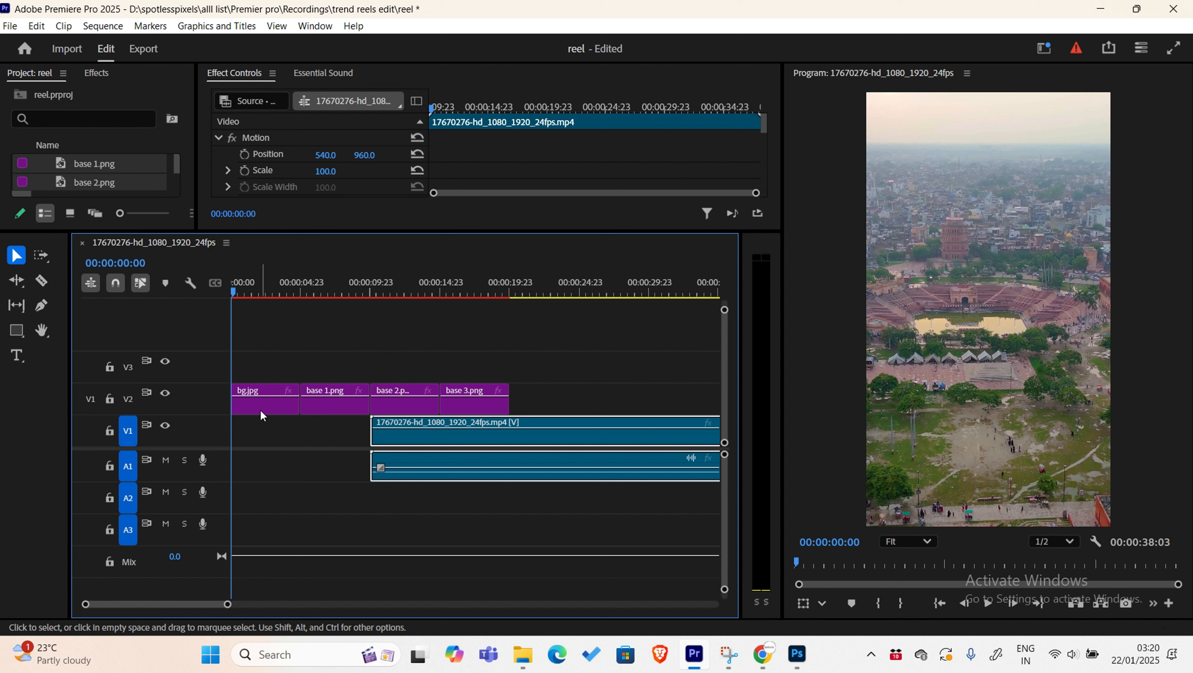
pyautogui.click(255, 403)
# - Stack base 1.png on V3, base 2.png on V4 and base 3.png on V5 above bg.jpg at the sequence start
pyautogui.click(330, 414)
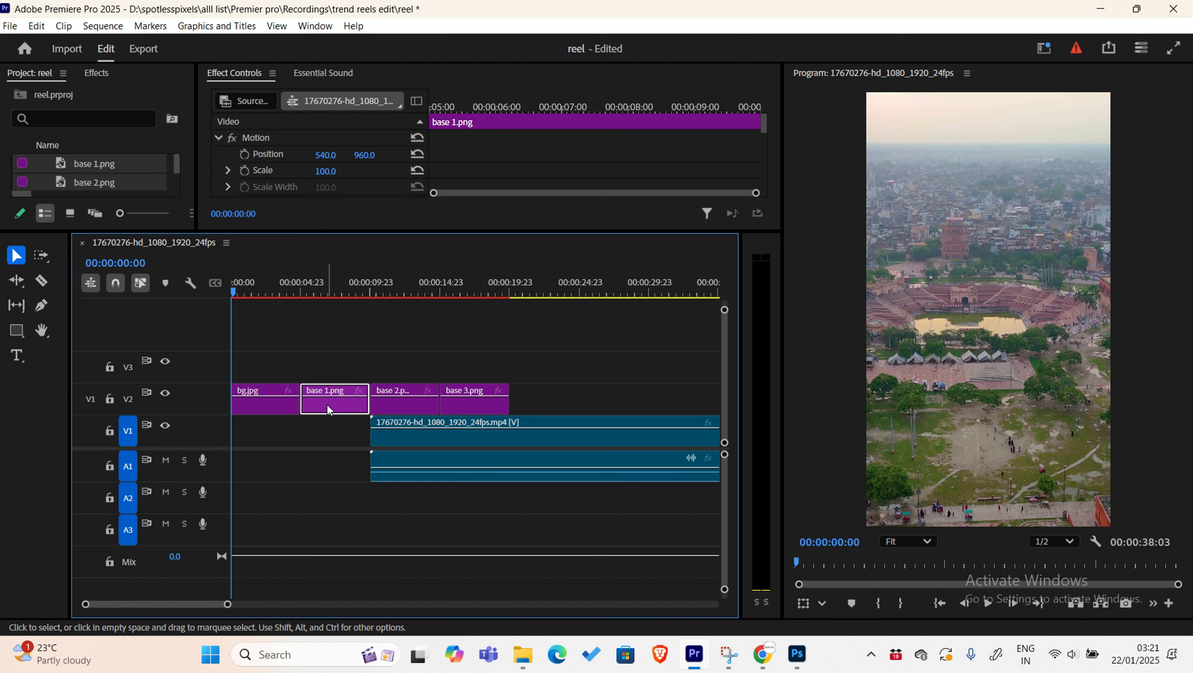
pyautogui.moveTo(328, 409); pyautogui.dragTo(259, 376)
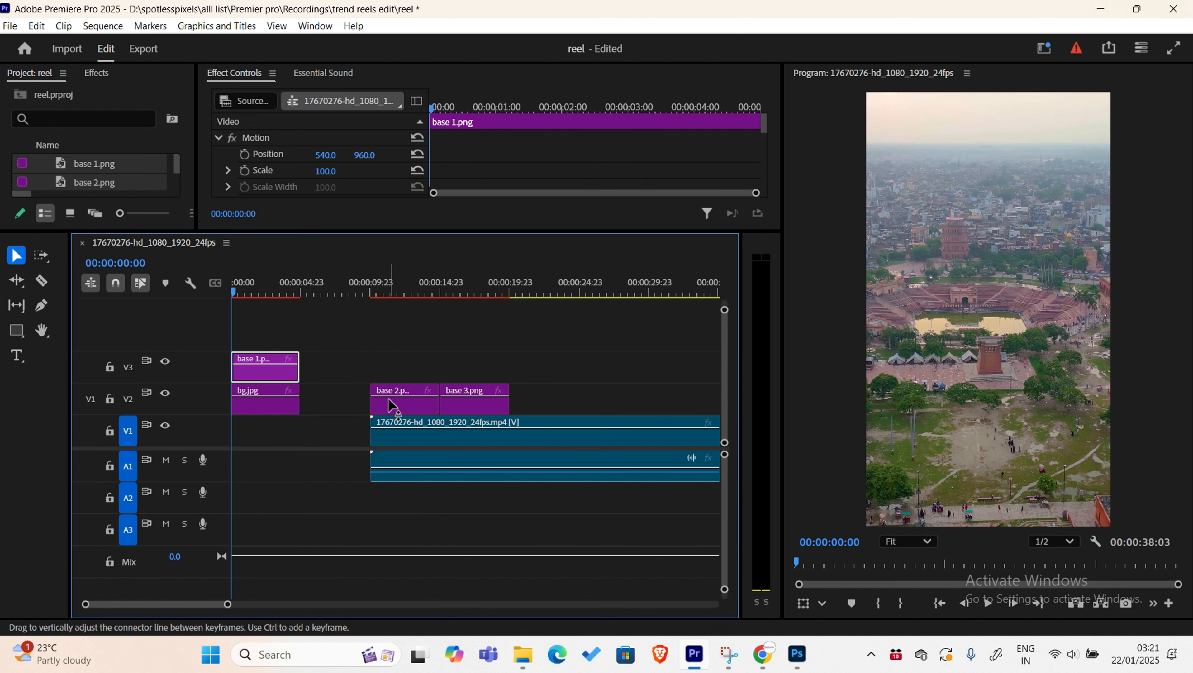
pyautogui.moveTo(392, 409); pyautogui.dragTo(260, 345)
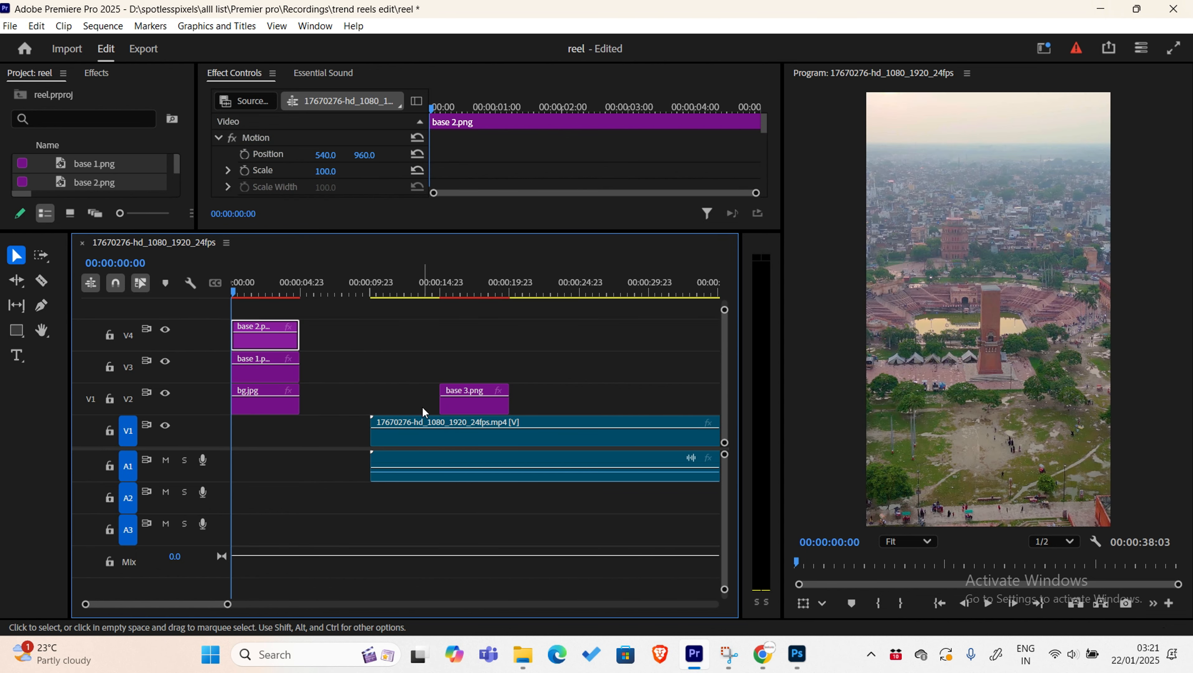
pyautogui.click(460, 408)
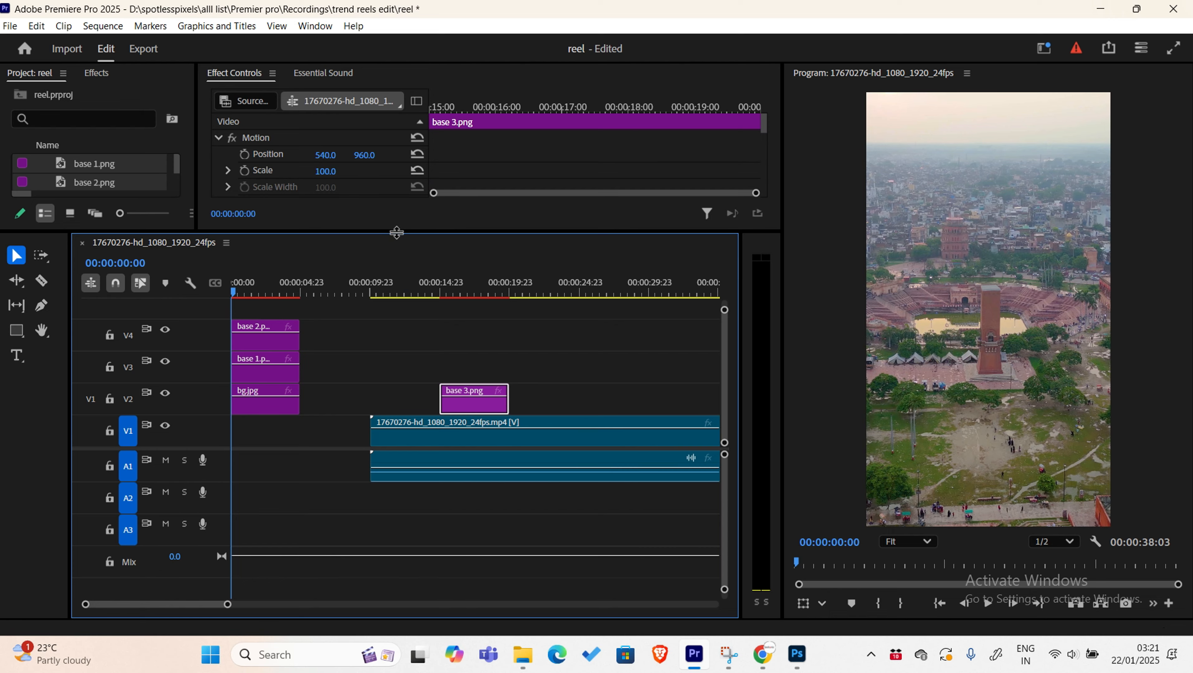
pyautogui.moveTo(396, 232); pyautogui.dragTo(398, 103)
pyautogui.moveTo(490, 340); pyautogui.dragTo(266, 233)
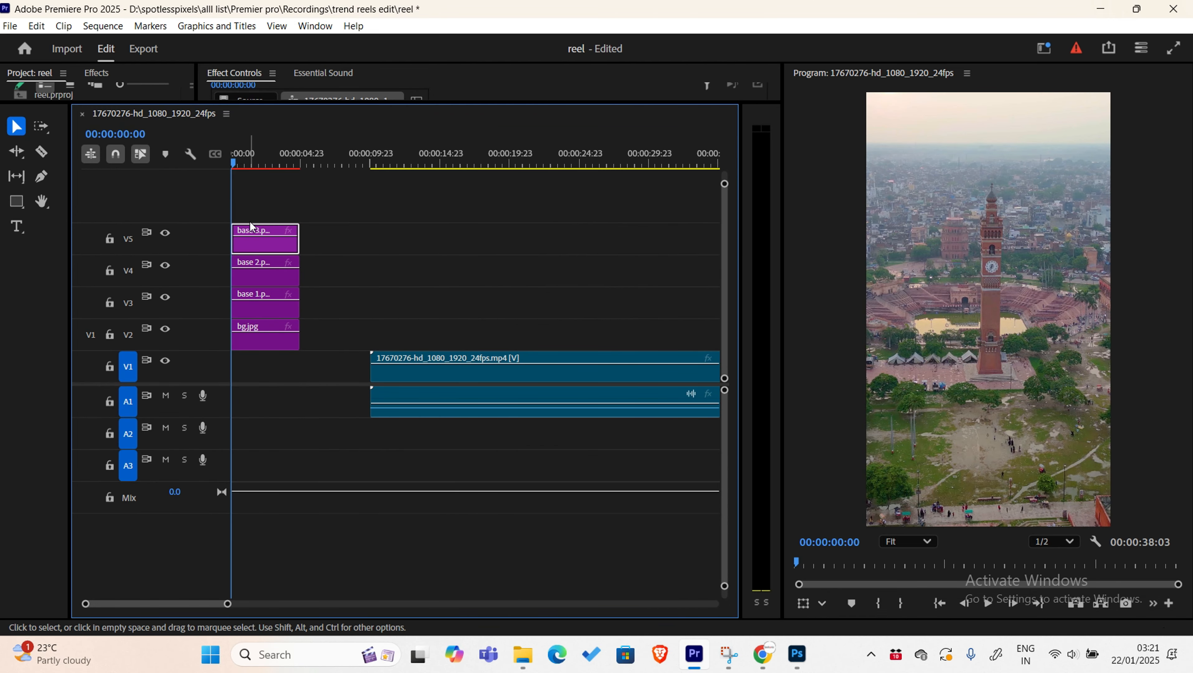
# - Check the tower layers by hiding and showing the output of tracks V5, V4 and V3
pyautogui.click(164, 233)
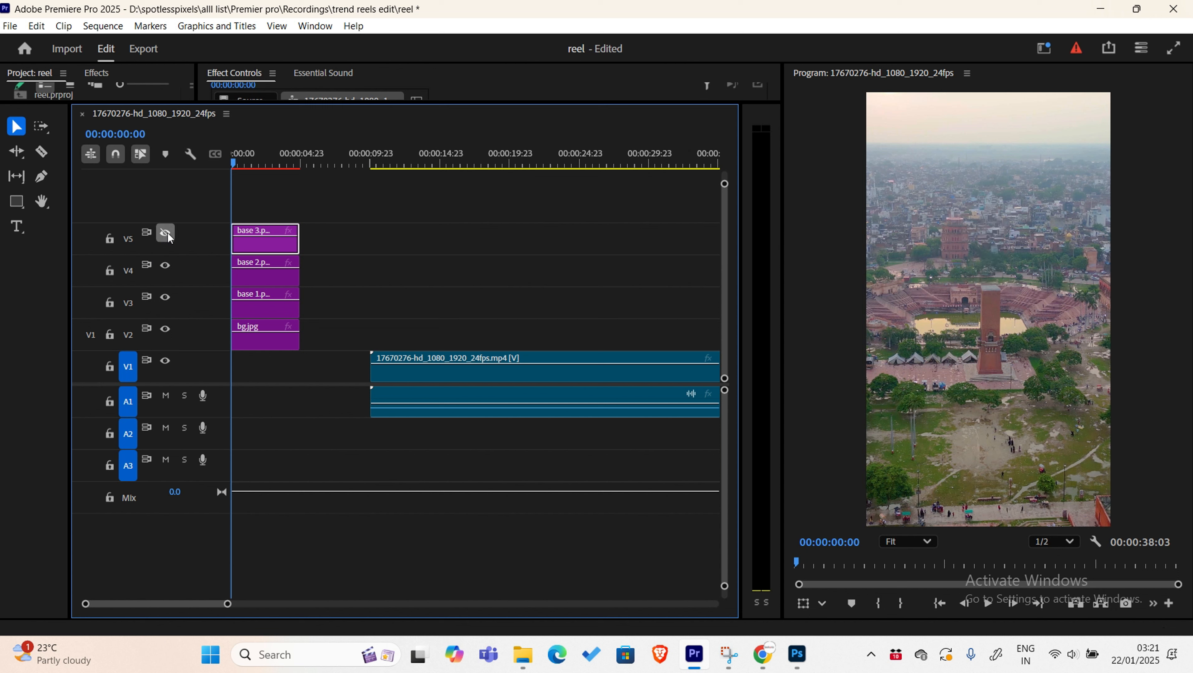
pyautogui.click(165, 265)
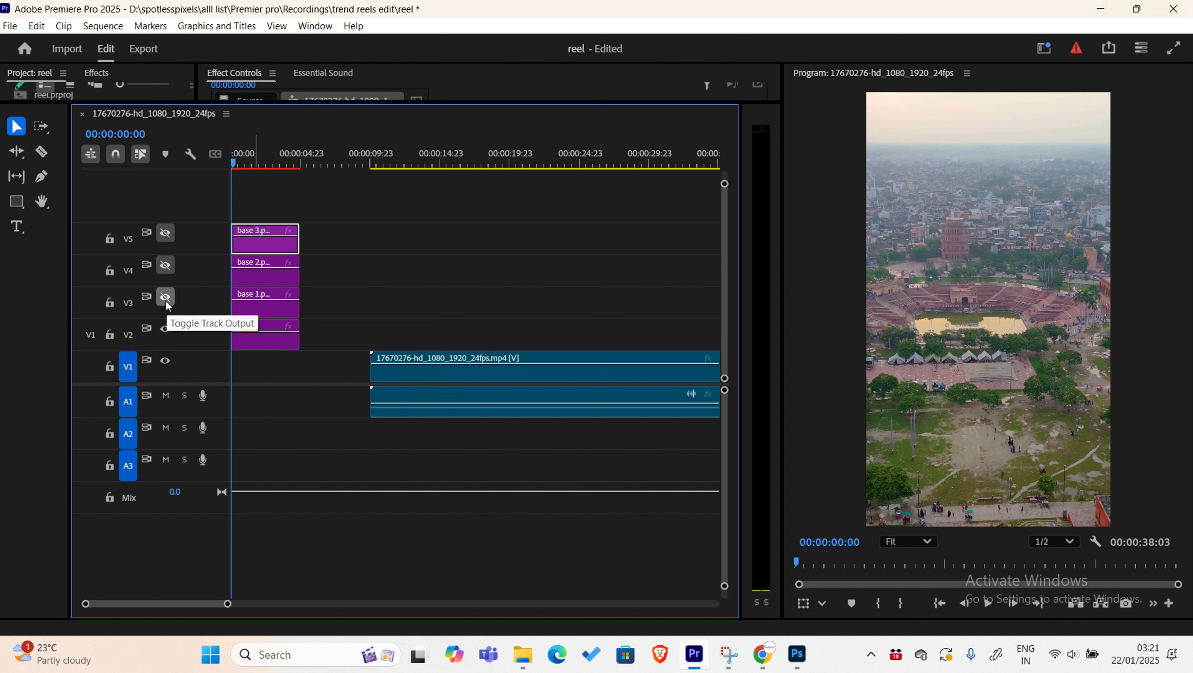
pyautogui.click(166, 266)
pyautogui.click(166, 233)
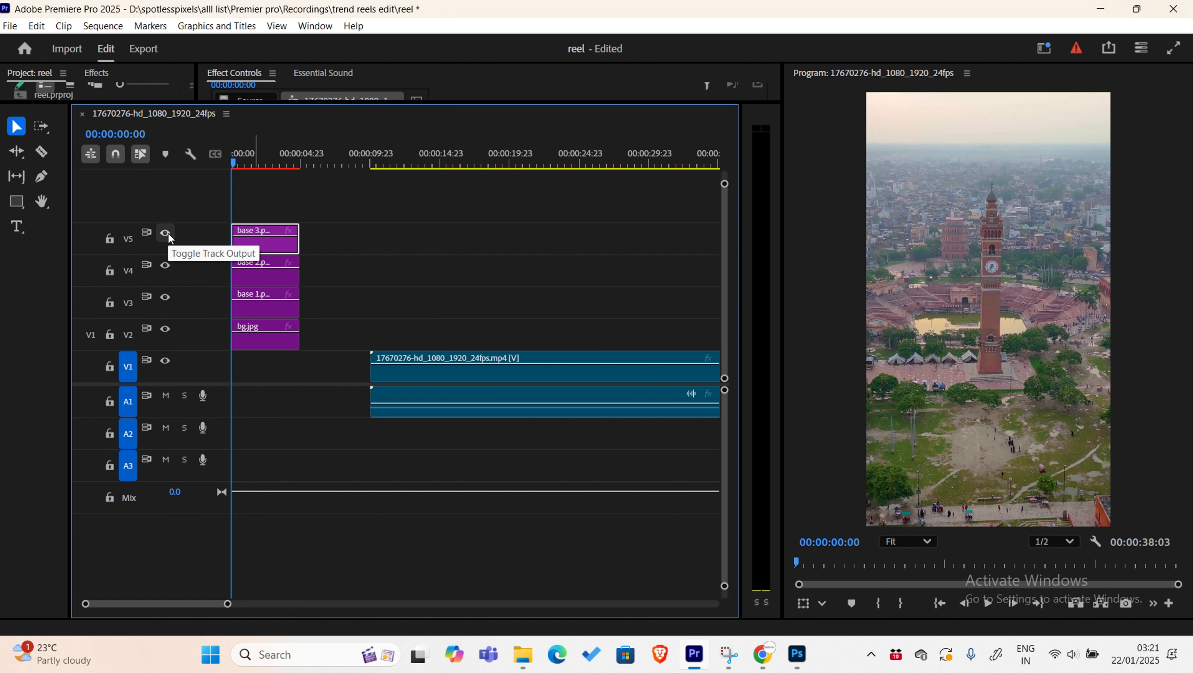
# - Resize the timeline area to make room for the effect settings, and enlarge its video section to show V2 to V5
pyautogui.moveTo(389, 102); pyautogui.dragTo(396, 341)
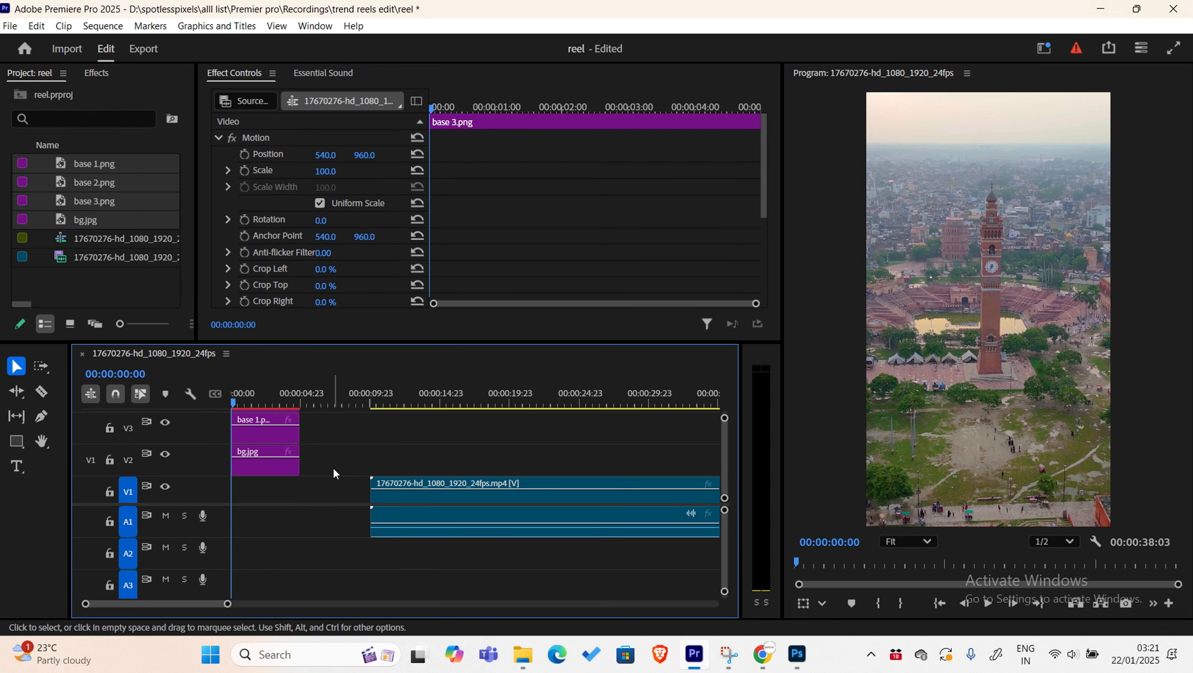
pyautogui.scroll(2, 333, 467)
pyautogui.scroll(-3, 333, 470)
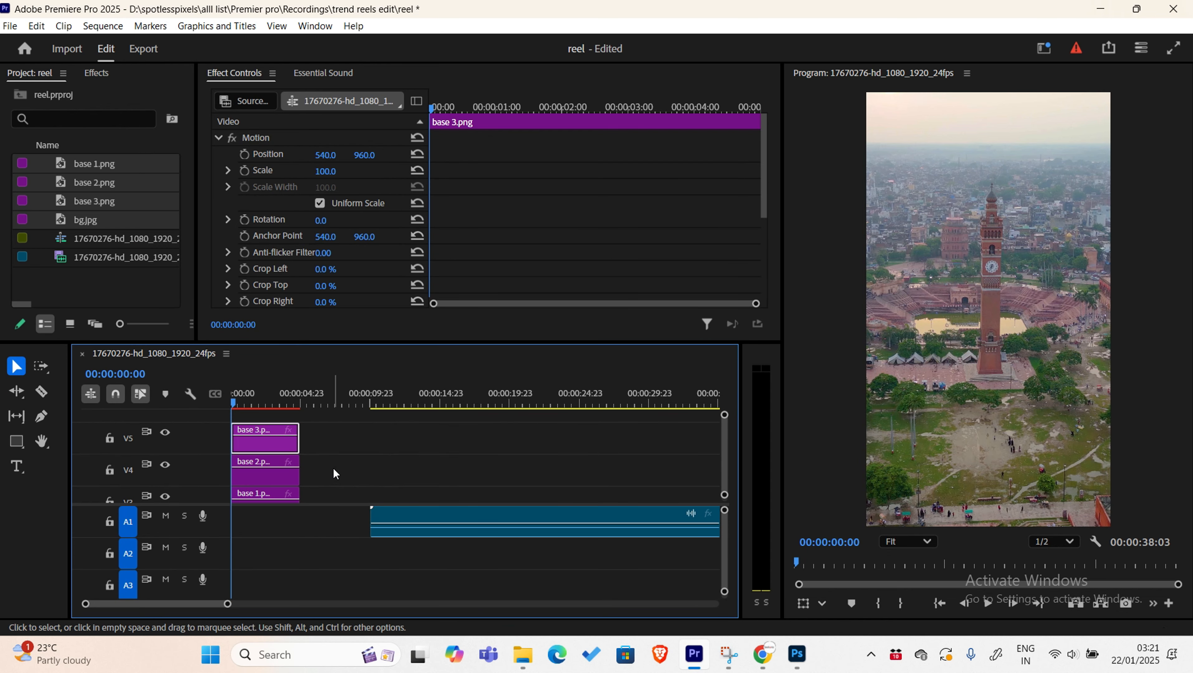
pyautogui.scroll(5, 330, 466)
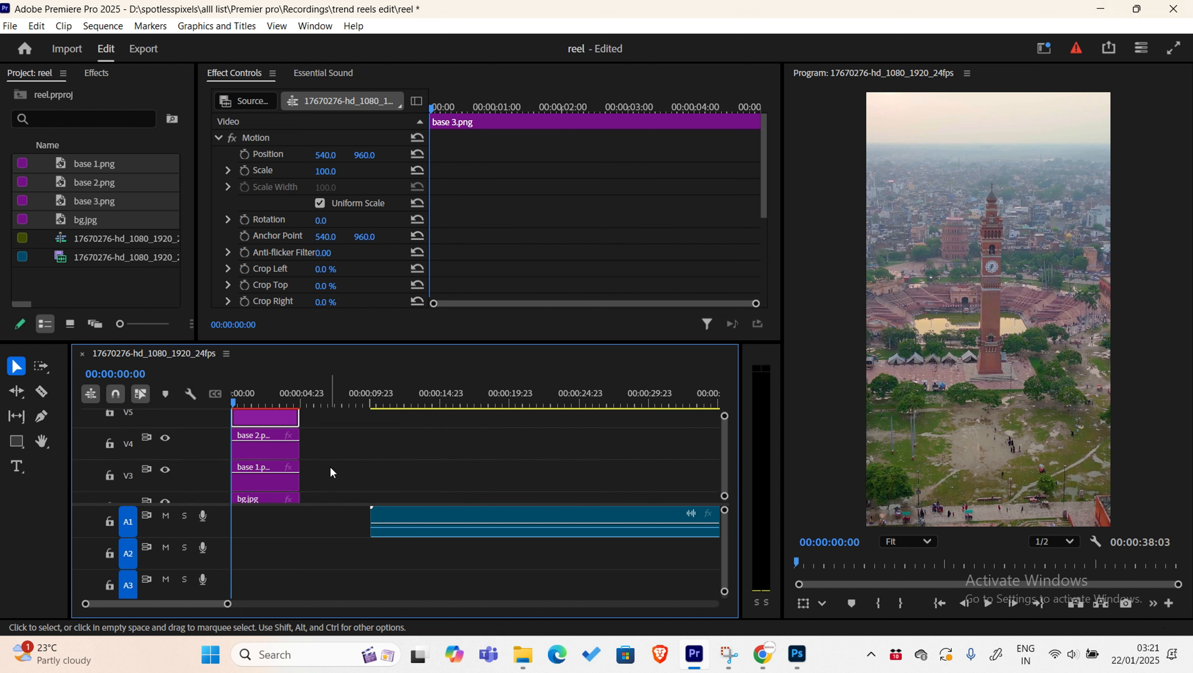
pyautogui.scroll(-3, 328, 462)
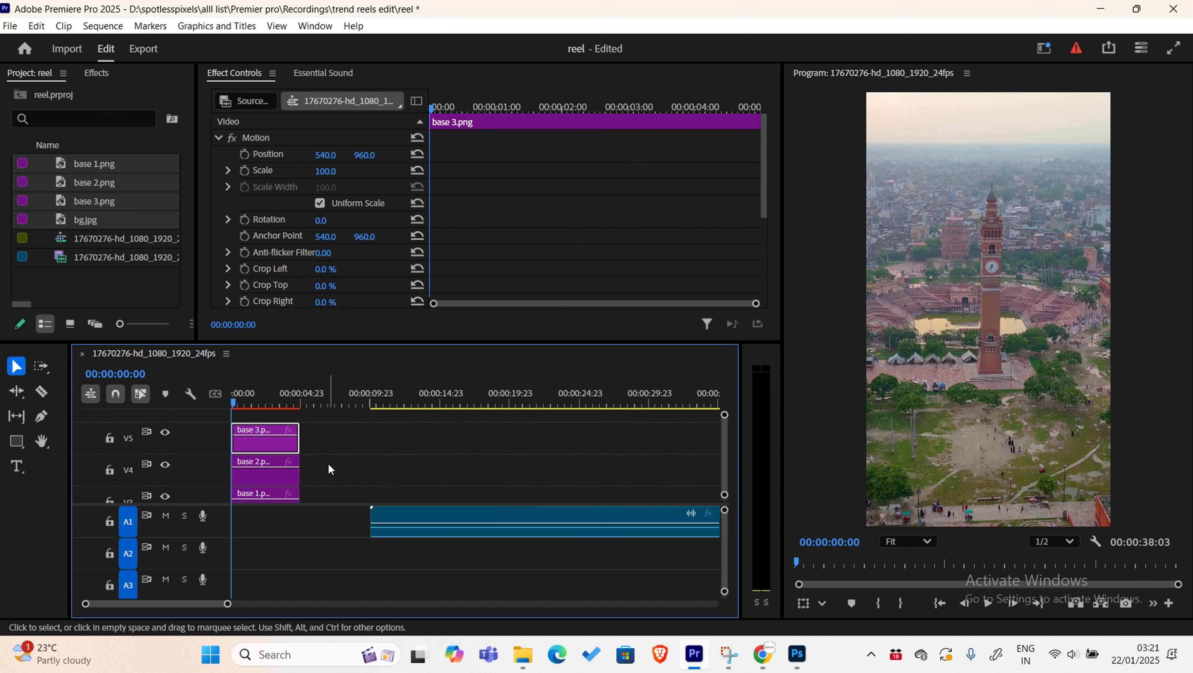
pyautogui.moveTo(223, 505); pyautogui.dragTo(224, 557)
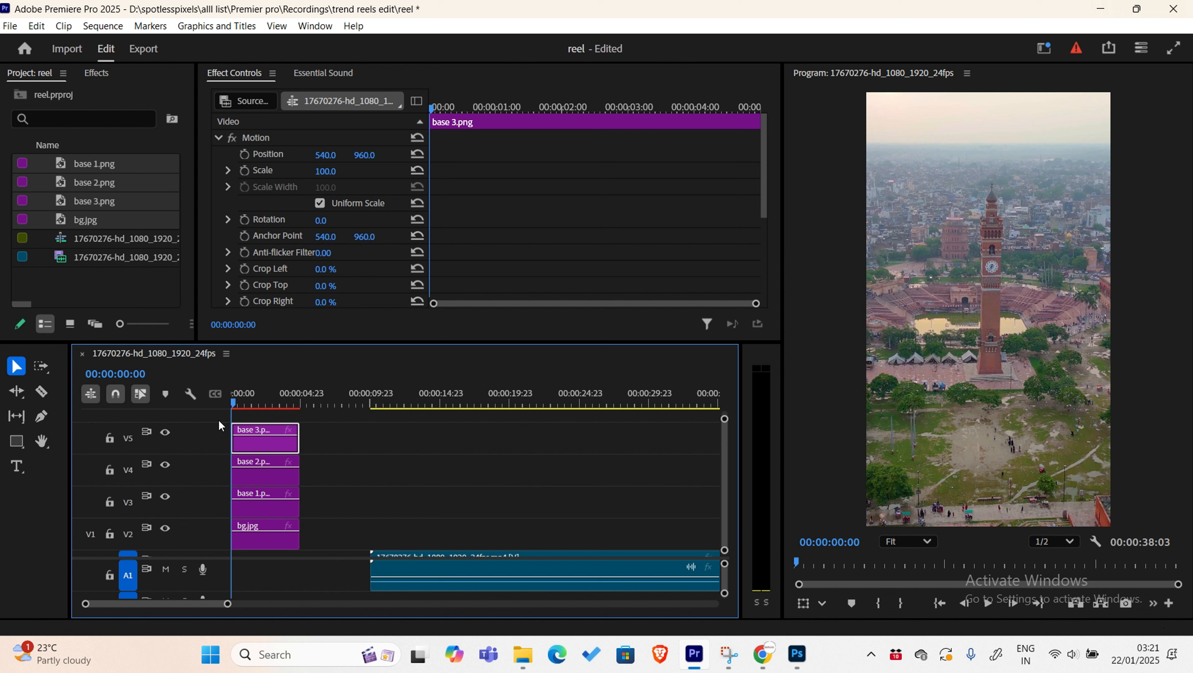
# - Hide tracks V5 and V4, and select base 1.png on V3
pyautogui.click(165, 433)
pyautogui.click(164, 464)
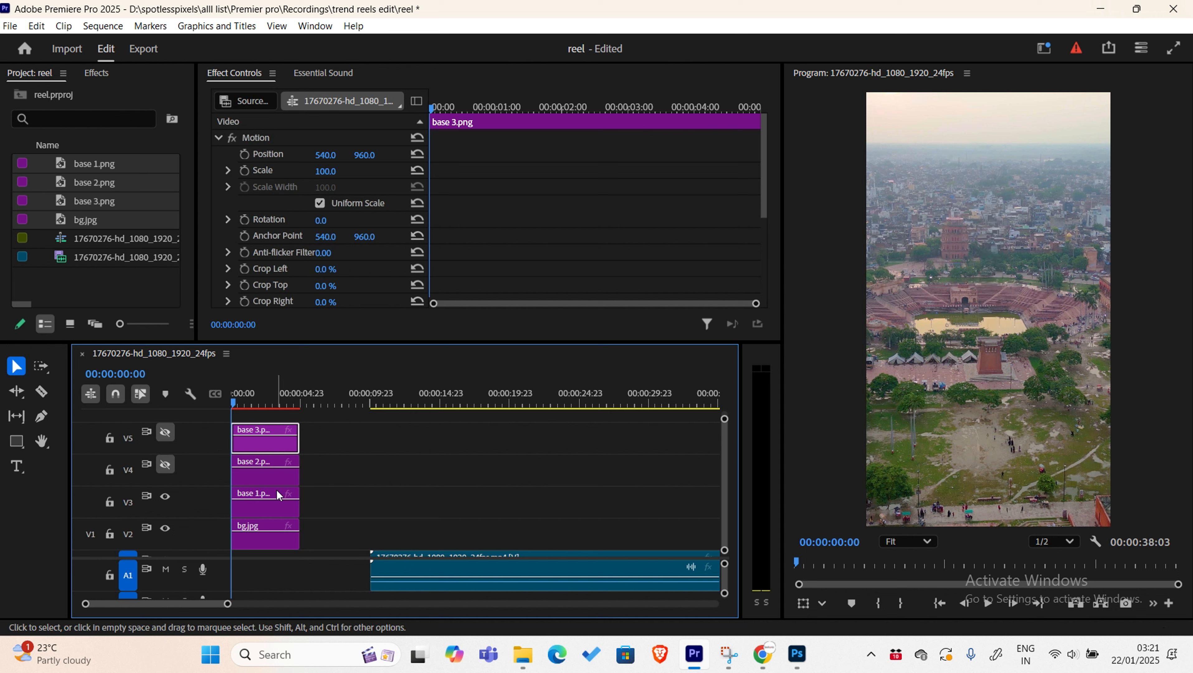
pyautogui.click(251, 501)
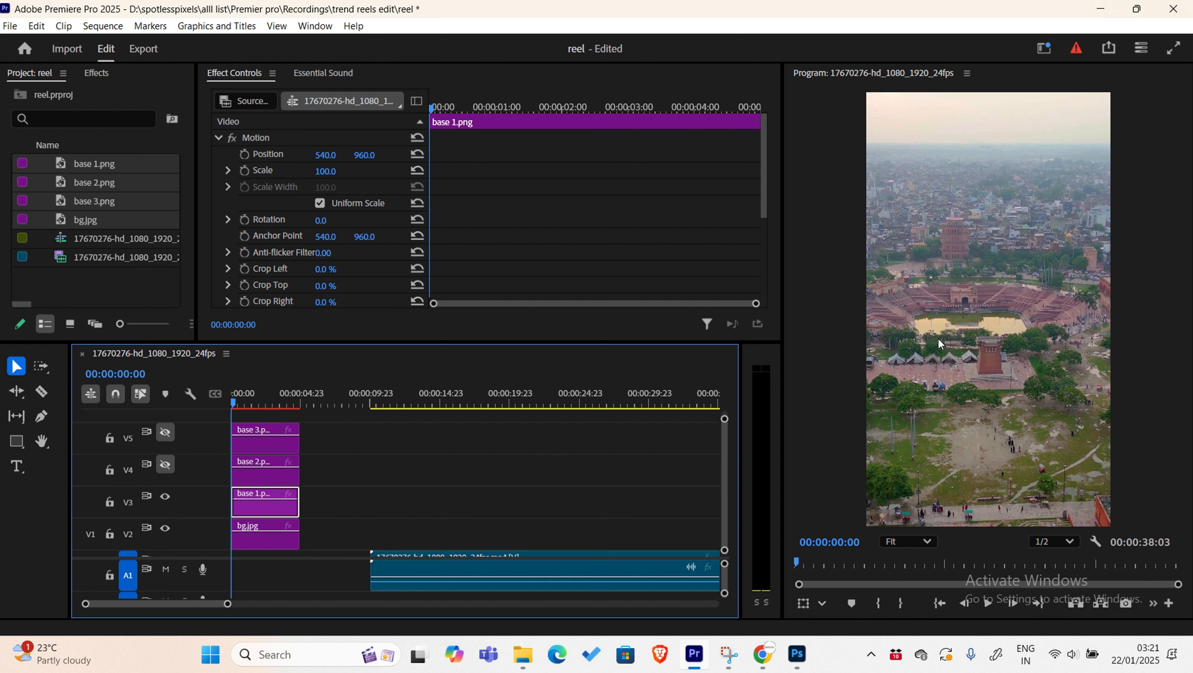
# - Enable Position keyframing for base 1.png with a keyframe at 00:00:00:09
pyautogui.moveTo(228, 604)
pyautogui.mouseDown()
pyautogui.moveTo(242, 614)
pyautogui.moveTo(215, 613)
pyautogui.mouseUp()
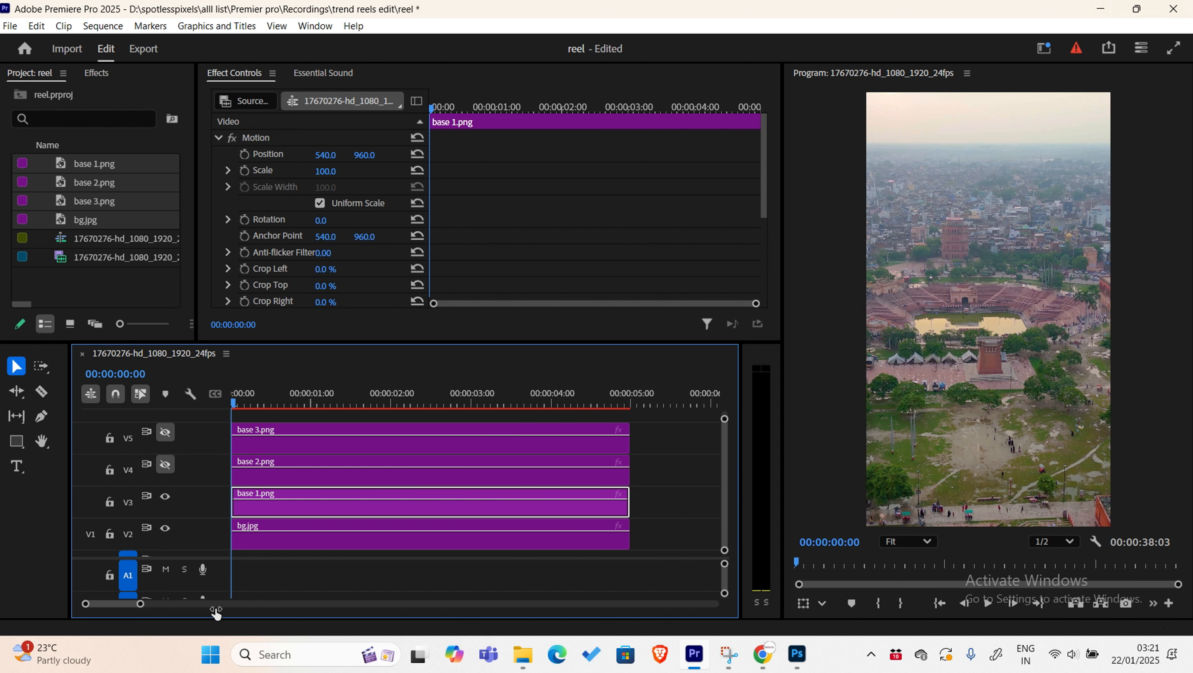
pyautogui.click(265, 405)
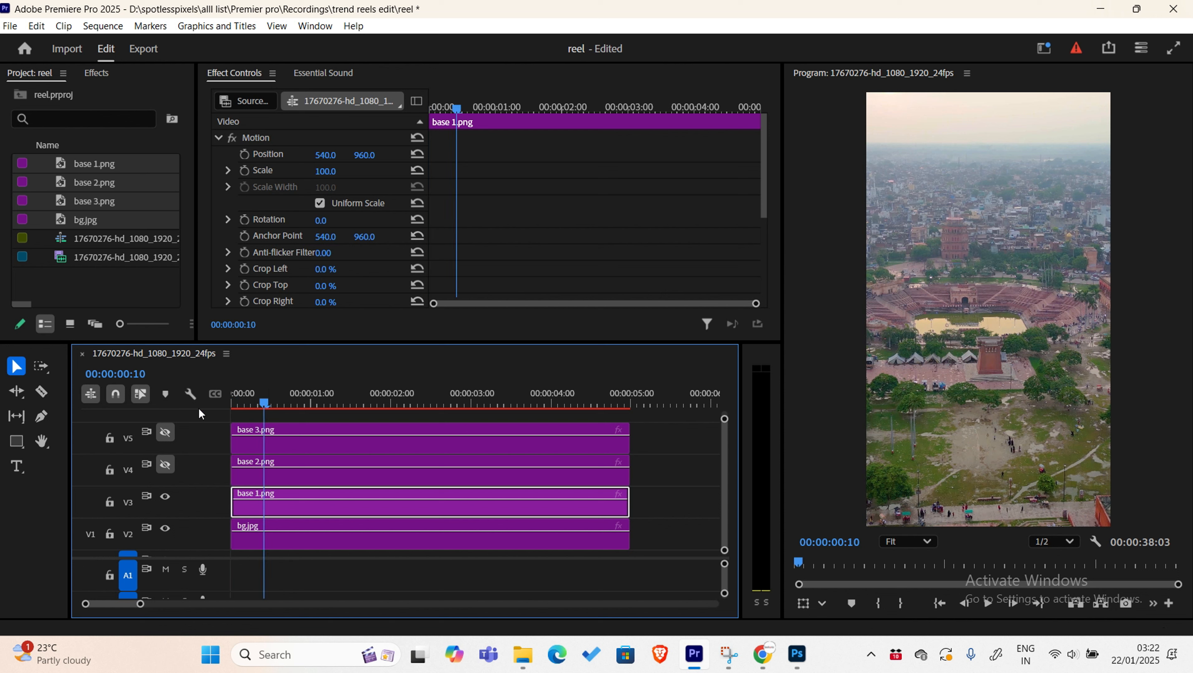
pyautogui.press('Home')
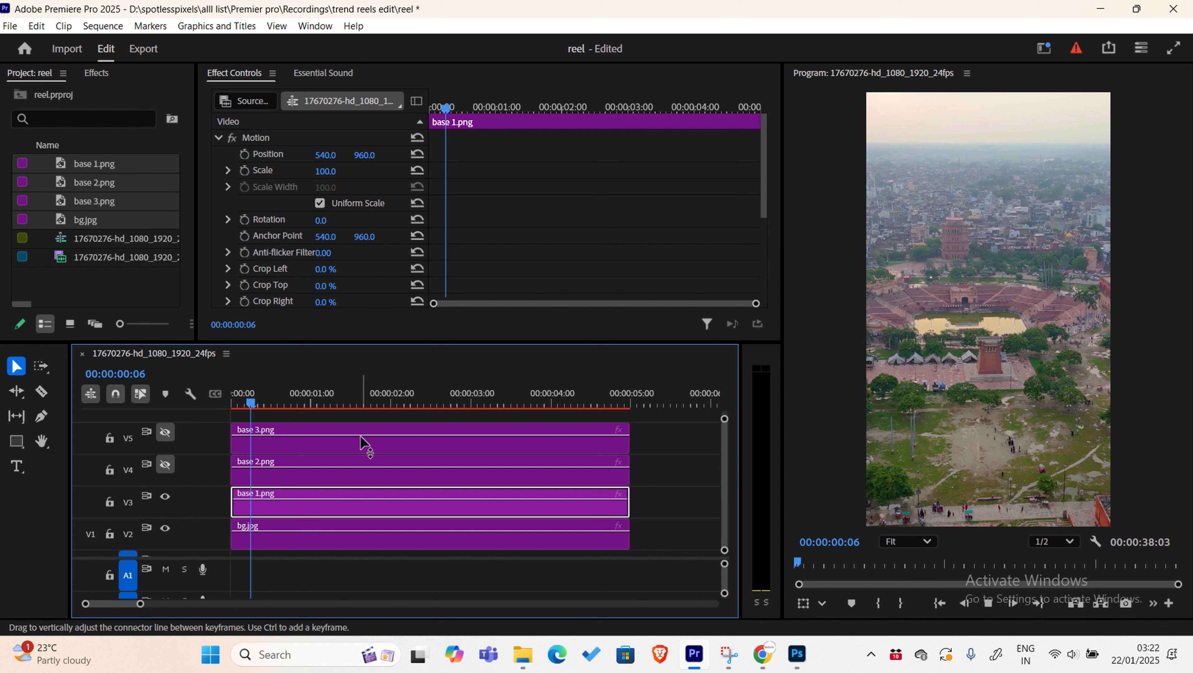
pyautogui.moveTo(292, 404); pyautogui.dragTo(258, 405)
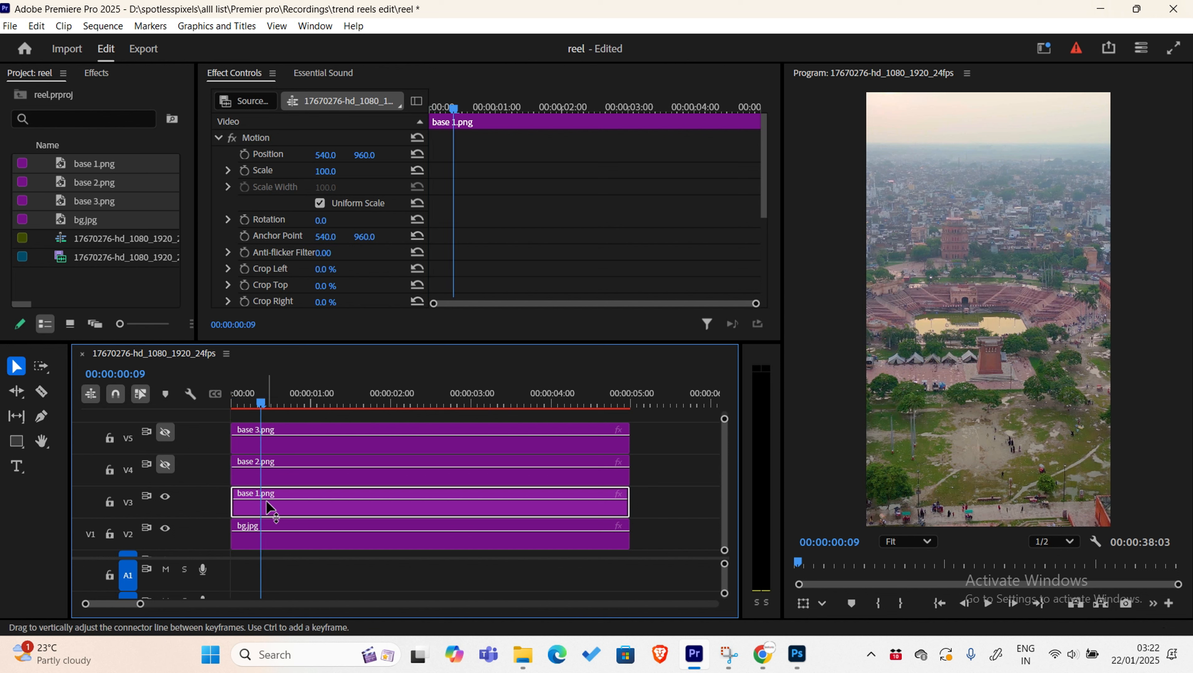
pyautogui.click(244, 153)
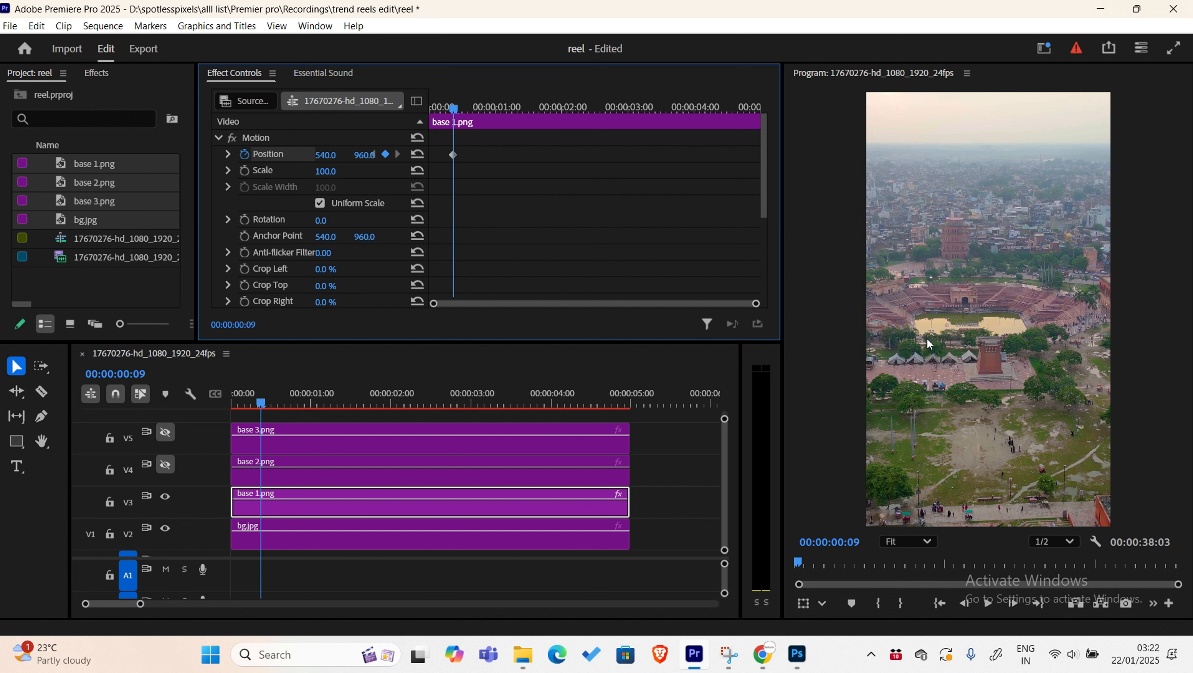
# - Add a Position keyframe to base 1.png at 00:00:00:00 with the vertical value set to -298
pyautogui.moveTo(455, 111); pyautogui.dragTo(431, 112)
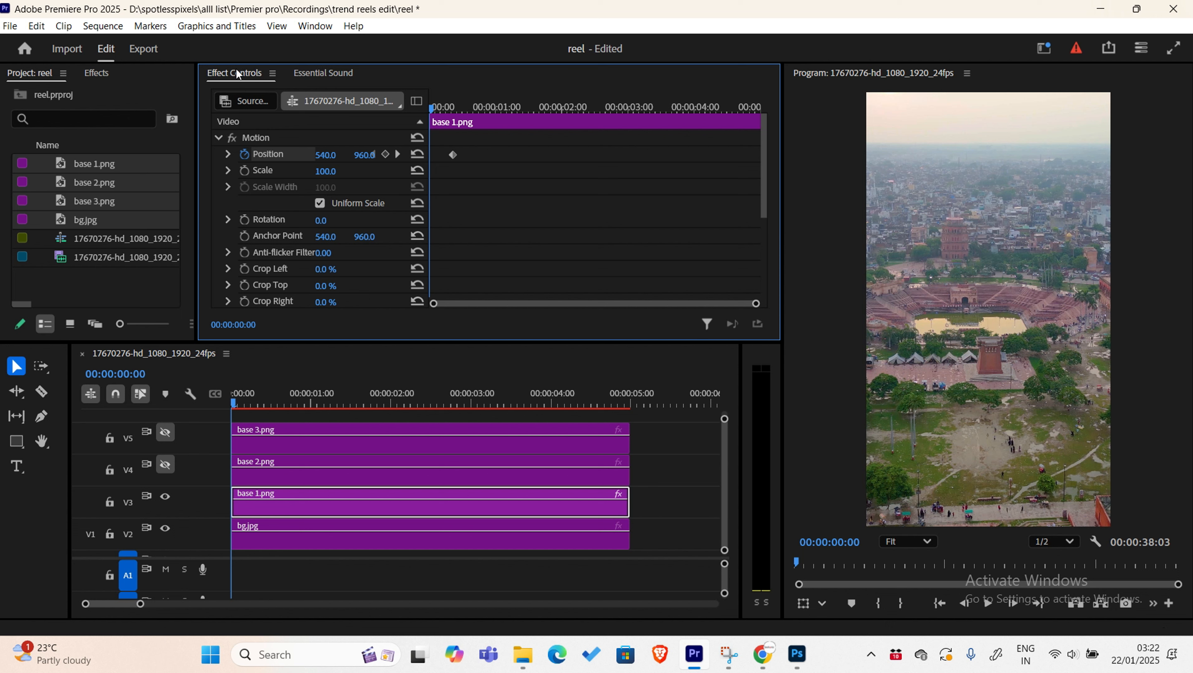
pyautogui.click(264, 506)
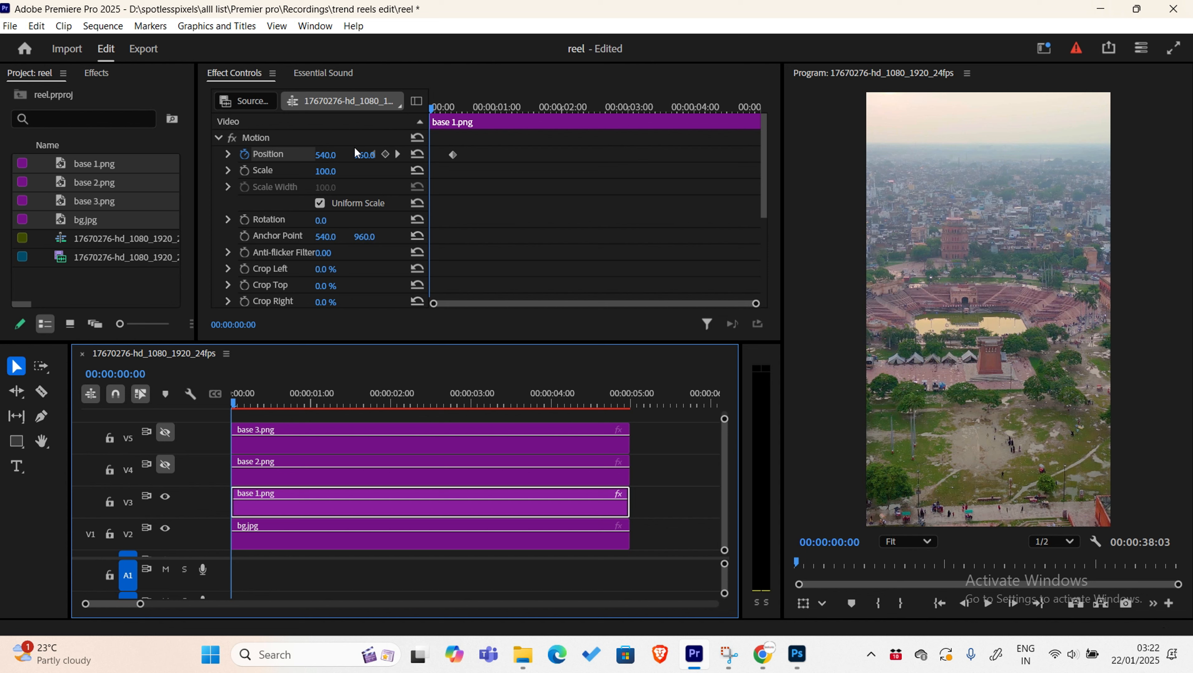
pyautogui.moveTo(355, 155); pyautogui.dragTo(167, 155)
pyautogui.moveTo(372, 154)
pyautogui.mouseDown()
pyautogui.moveTo(221, 155)
pyautogui.moveTo(373, 154)
pyautogui.mouseUp()
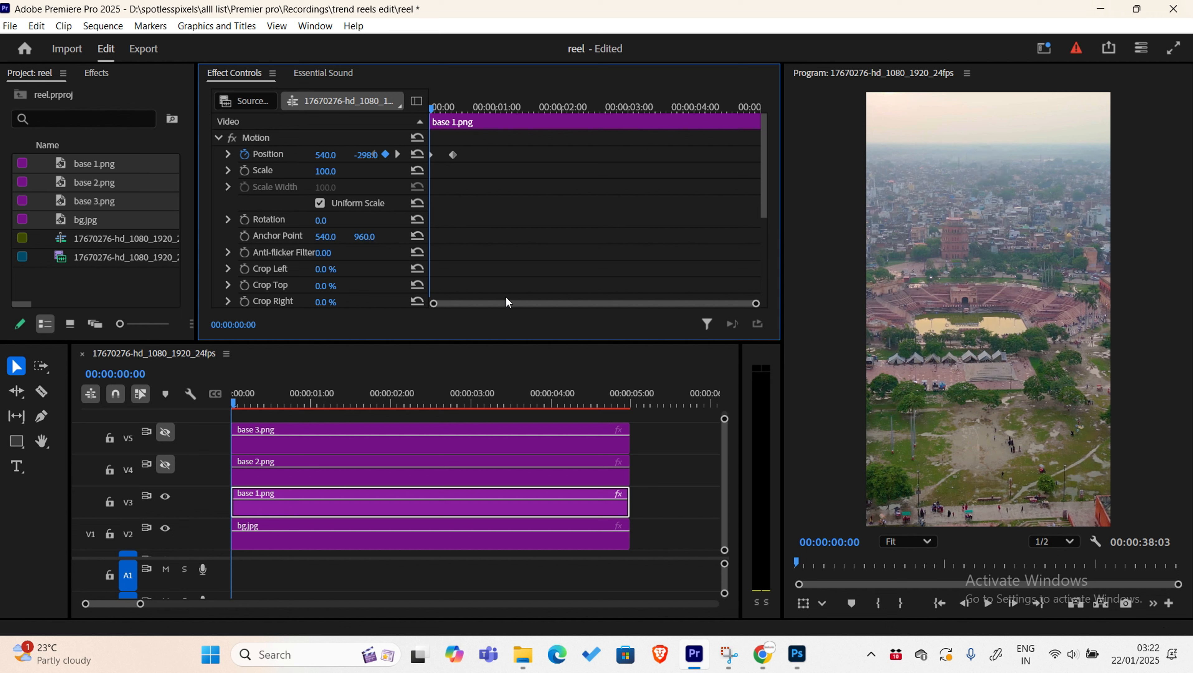
# - Move base 1.png's second Position keyframe earlier to 00:00:00:06 and play back the drop-in animation
pyautogui.click(453, 155)
pyautogui.press('space')
pyautogui.press('space')
pyautogui.press('space')
pyautogui.moveTo(457, 103); pyautogui.dragTo(411, 117)
pyautogui.press('space')
pyautogui.press('Right')
pyautogui.press('Right')
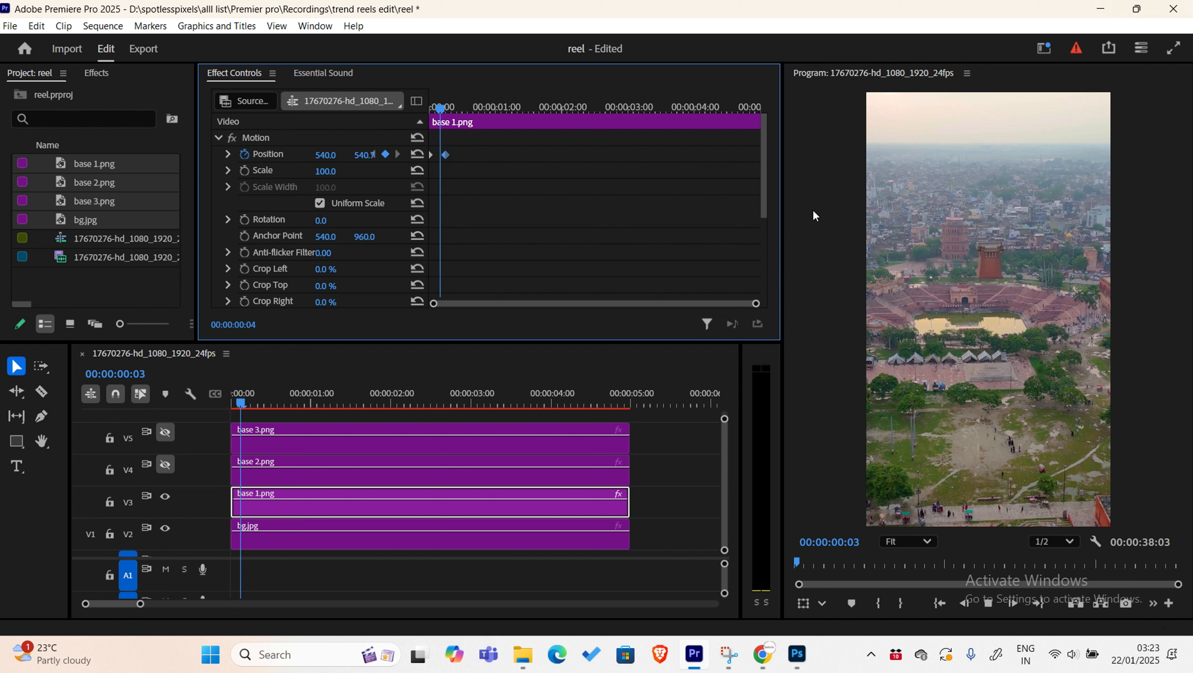
pyautogui.press('space')
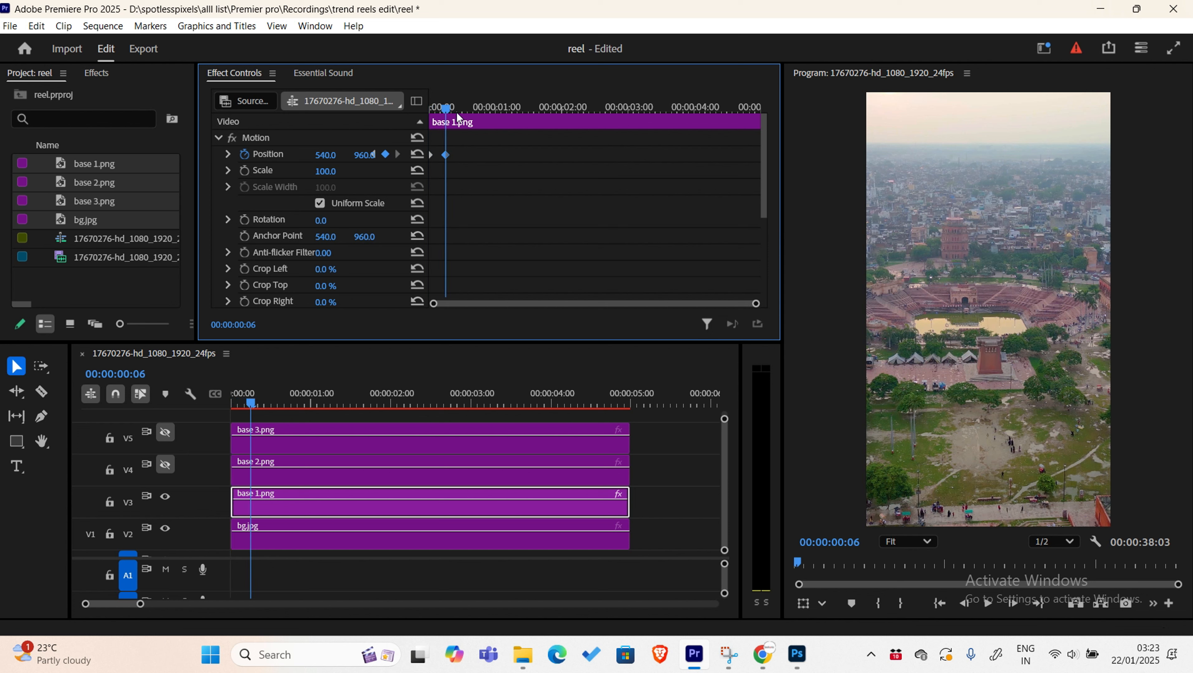
# - Show track V4 and trim the start of base 2.png to 00:00:00:06
pyautogui.click(288, 480)
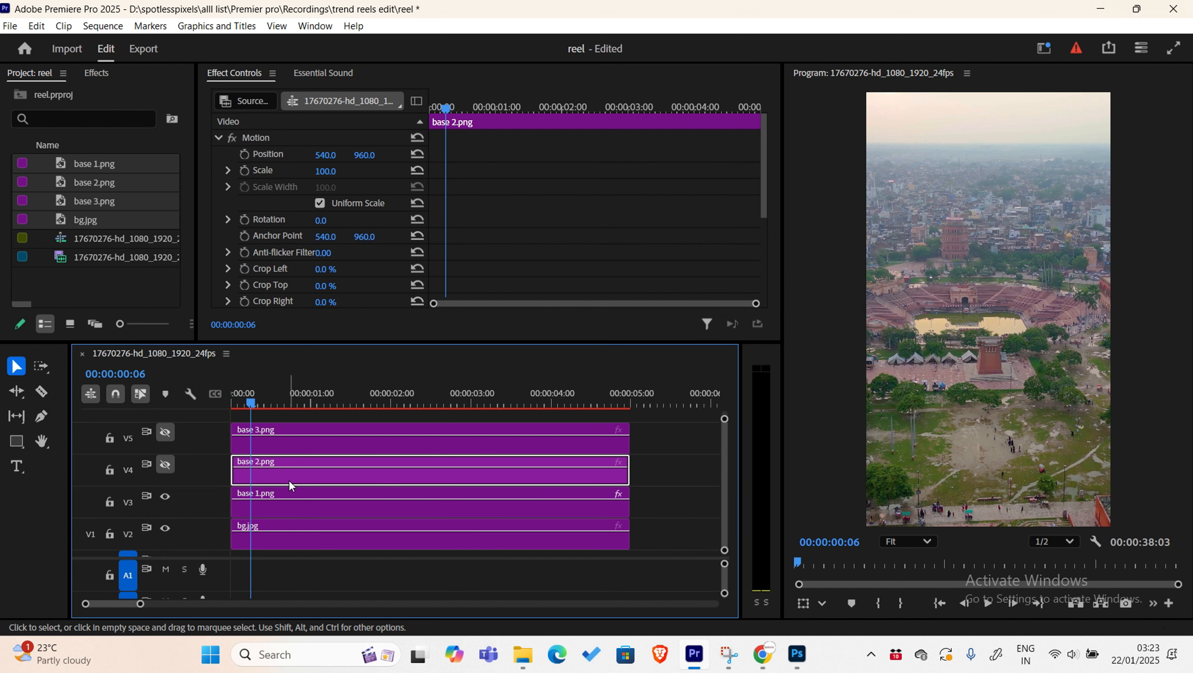
pyautogui.click(166, 464)
pyautogui.moveTo(233, 467); pyautogui.dragTo(261, 465)
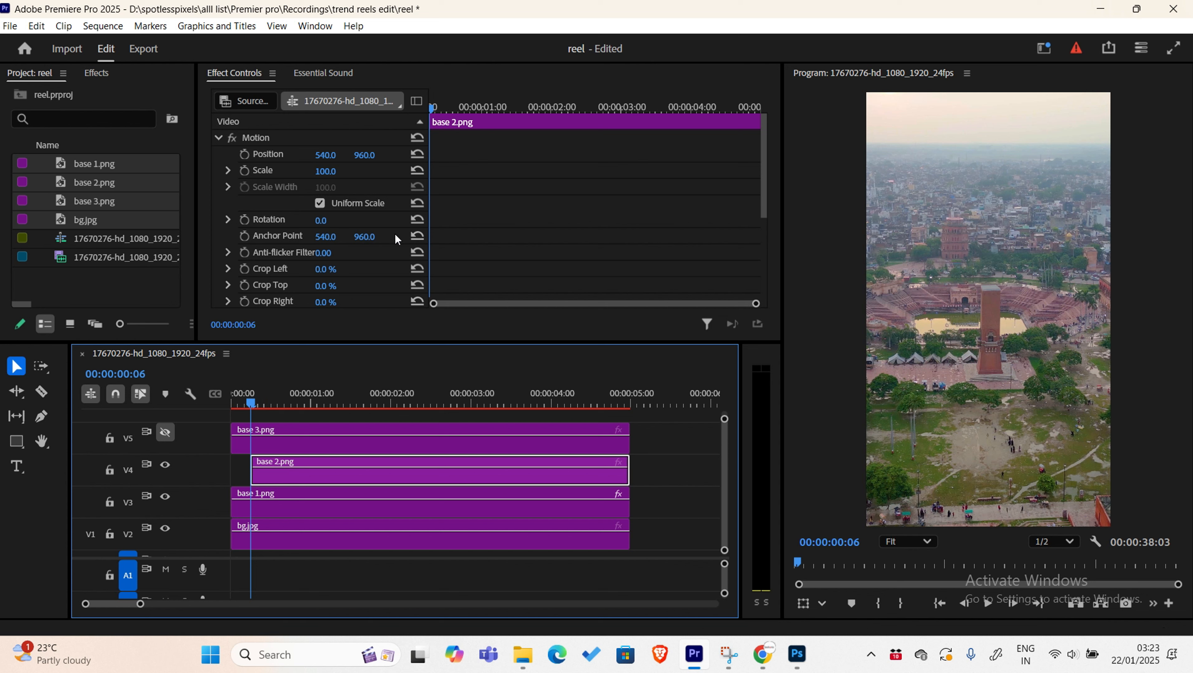
# - Keyframe base 2.png's Position at 00:00:00:10, and set its vertical value to -172 at 00:00:00:06
pyautogui.click(264, 403)
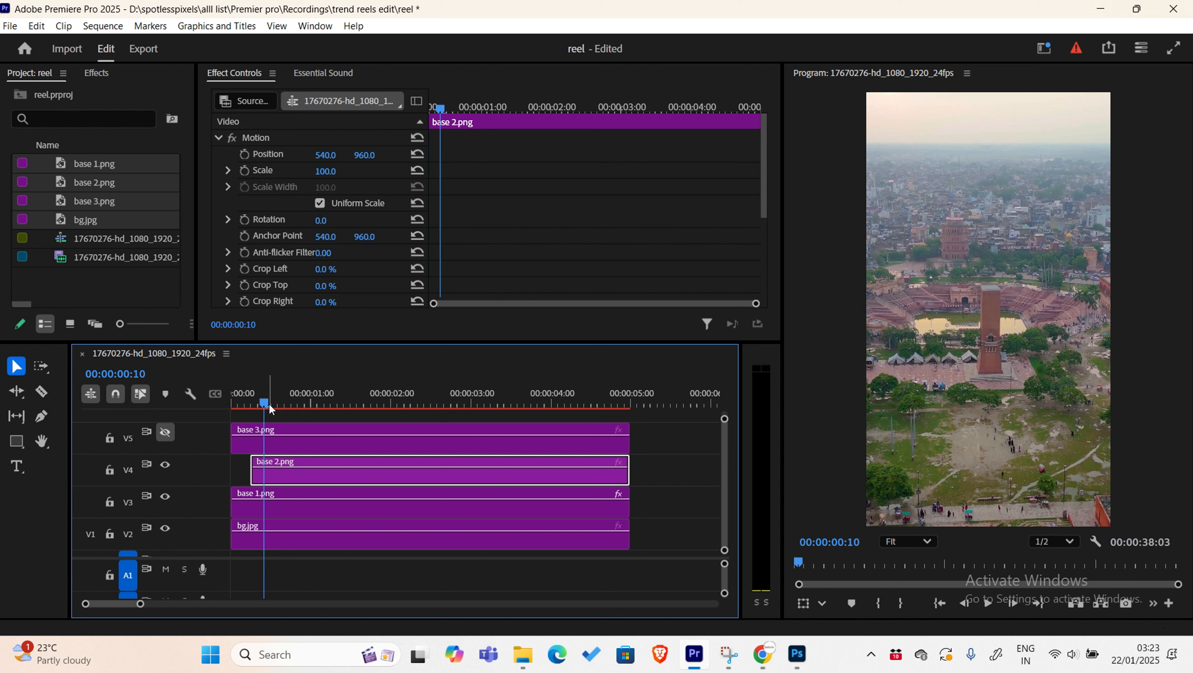
pyautogui.click(245, 154)
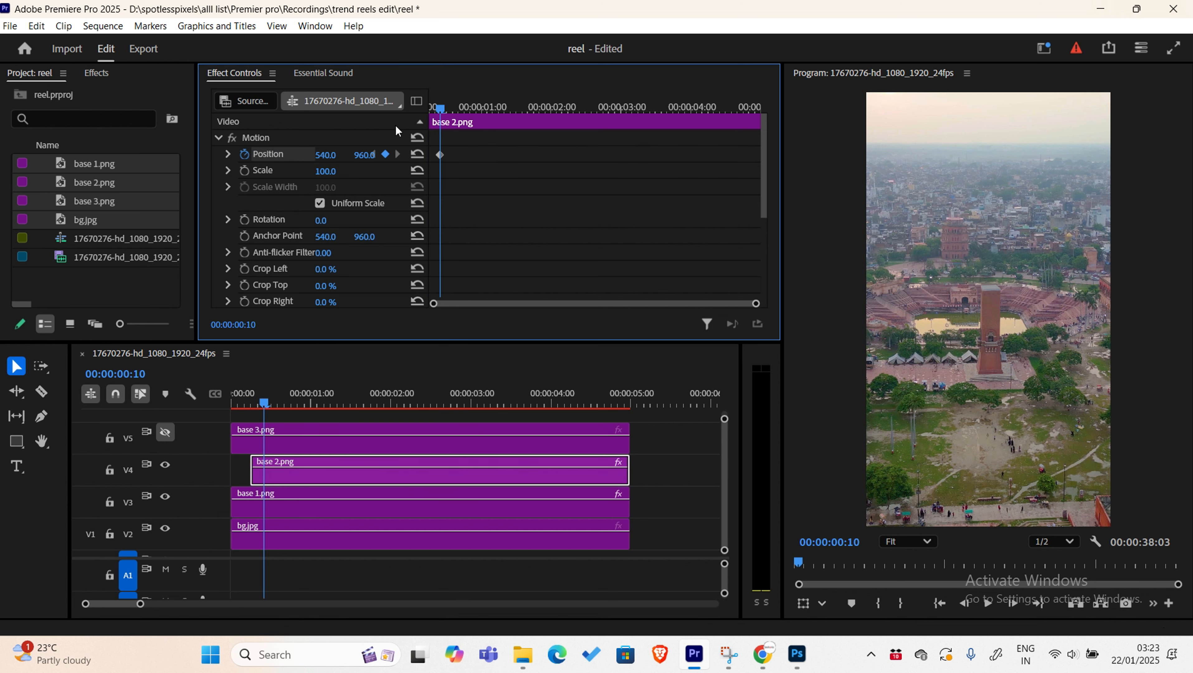
pyautogui.moveTo(440, 108); pyautogui.dragTo(428, 111)
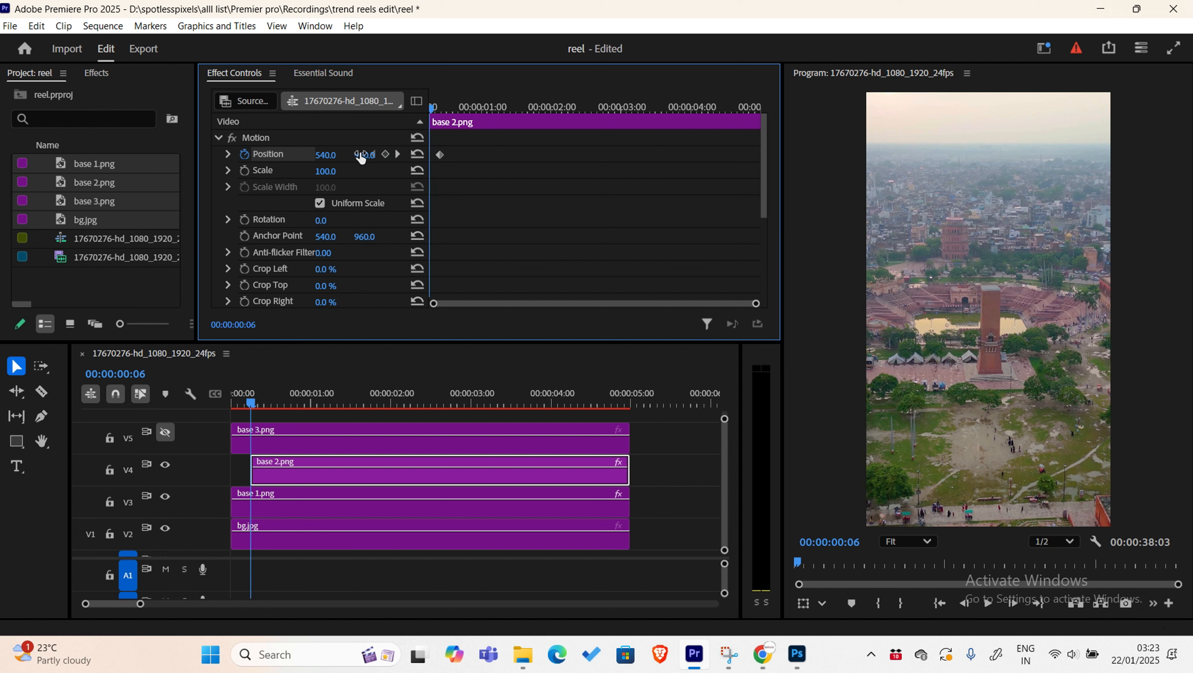
pyautogui.moveTo(361, 156); pyautogui.dragTo(77, 156)
pyautogui.moveTo(365, 157)
pyautogui.mouseDown()
pyautogui.moveTo(134, 157)
pyautogui.moveTo(374, 155)
pyautogui.mouseUp()
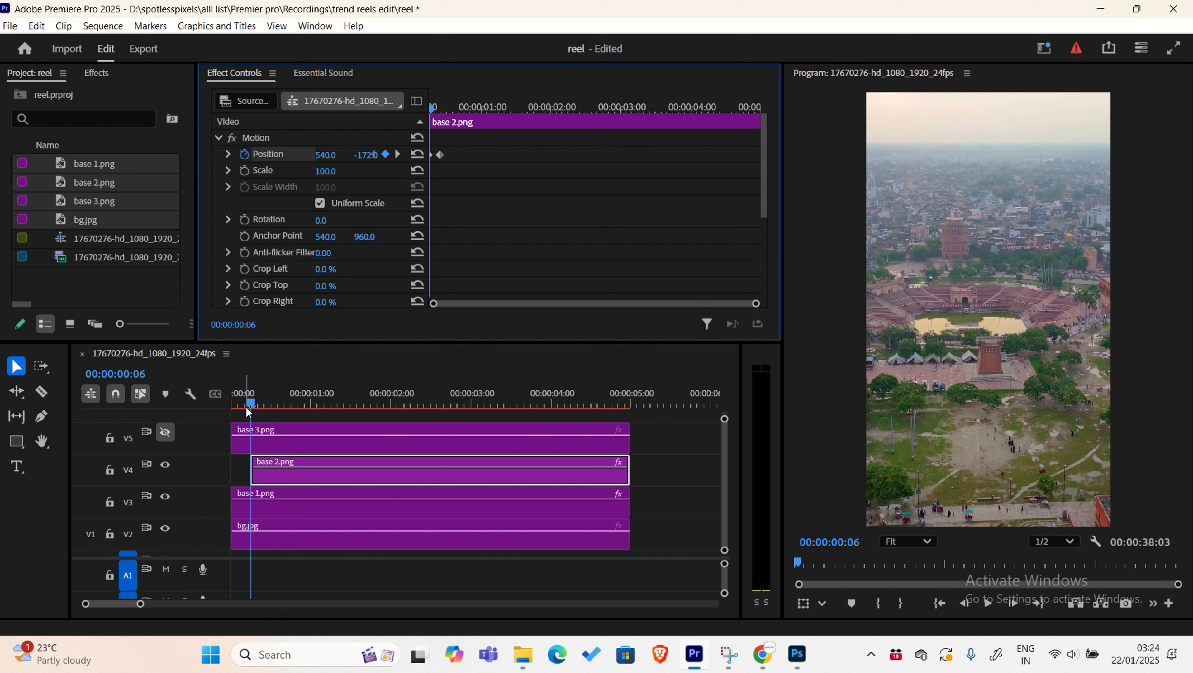
# - Shift both Position keyframes of base 2.png slightly later and preview the animation from the sequence start
pyautogui.moveTo(249, 412); pyautogui.dragTo(294, 405)
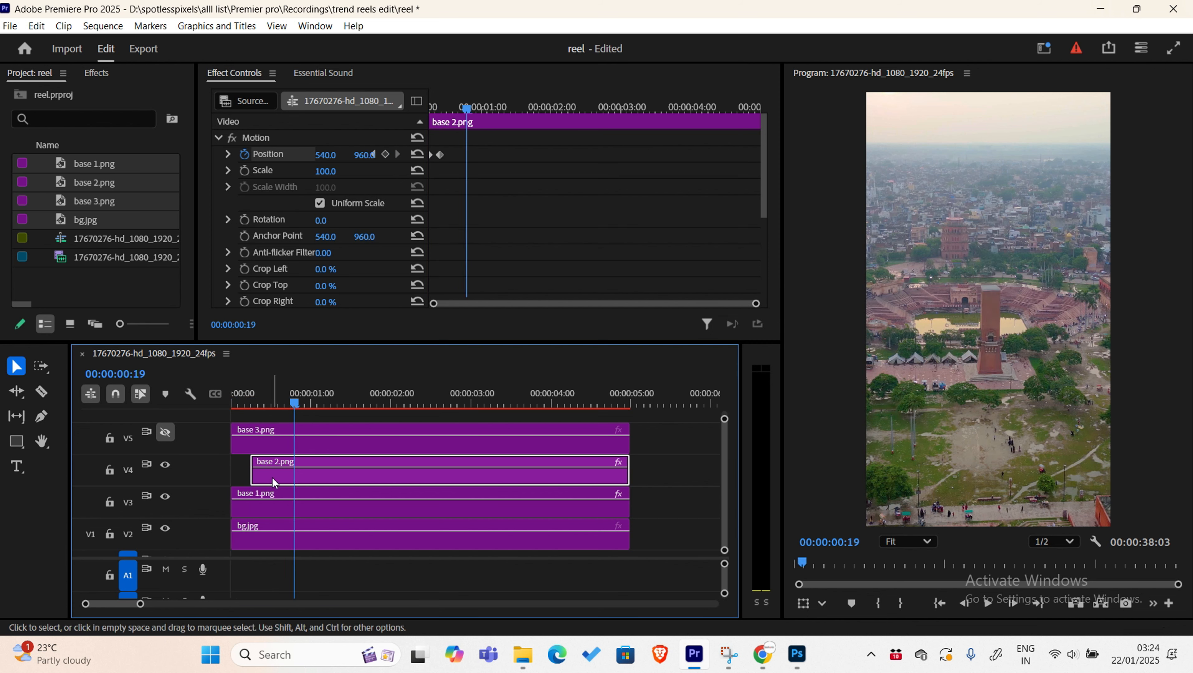
pyautogui.moveTo(756, 303); pyautogui.dragTo(634, 304)
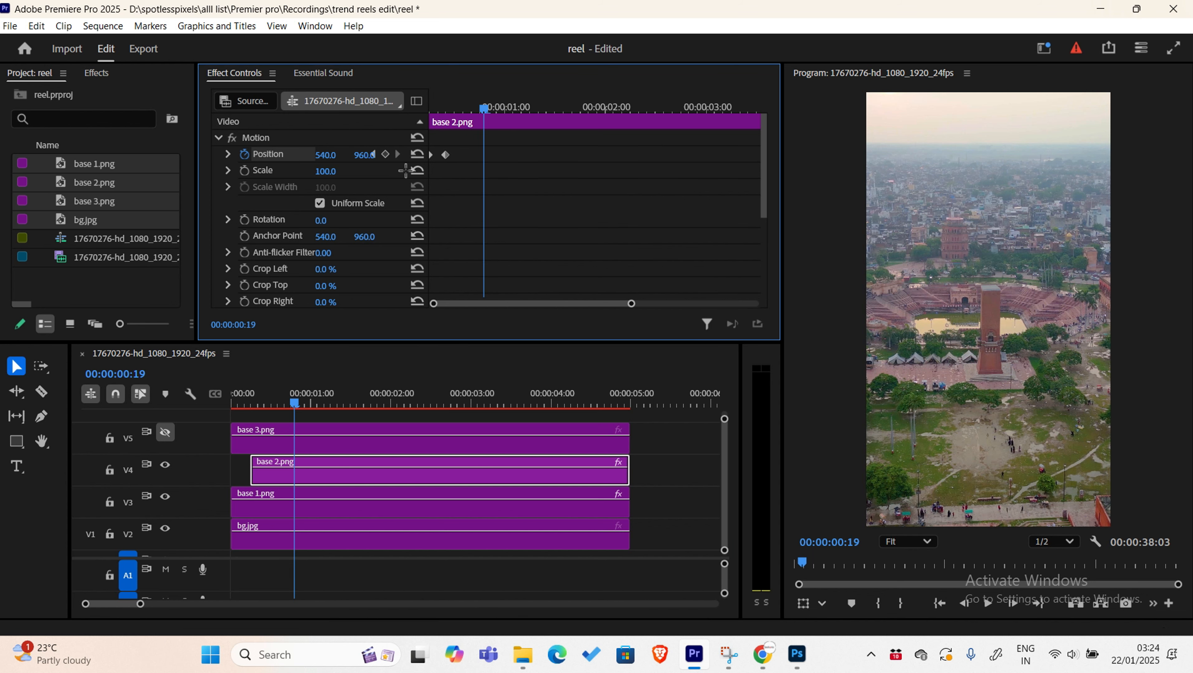
pyautogui.moveTo(447, 155); pyautogui.dragTo(454, 154)
pyautogui.press('Home')
pyautogui.press('space')
pyautogui.press('space')
pyautogui.press('Home')
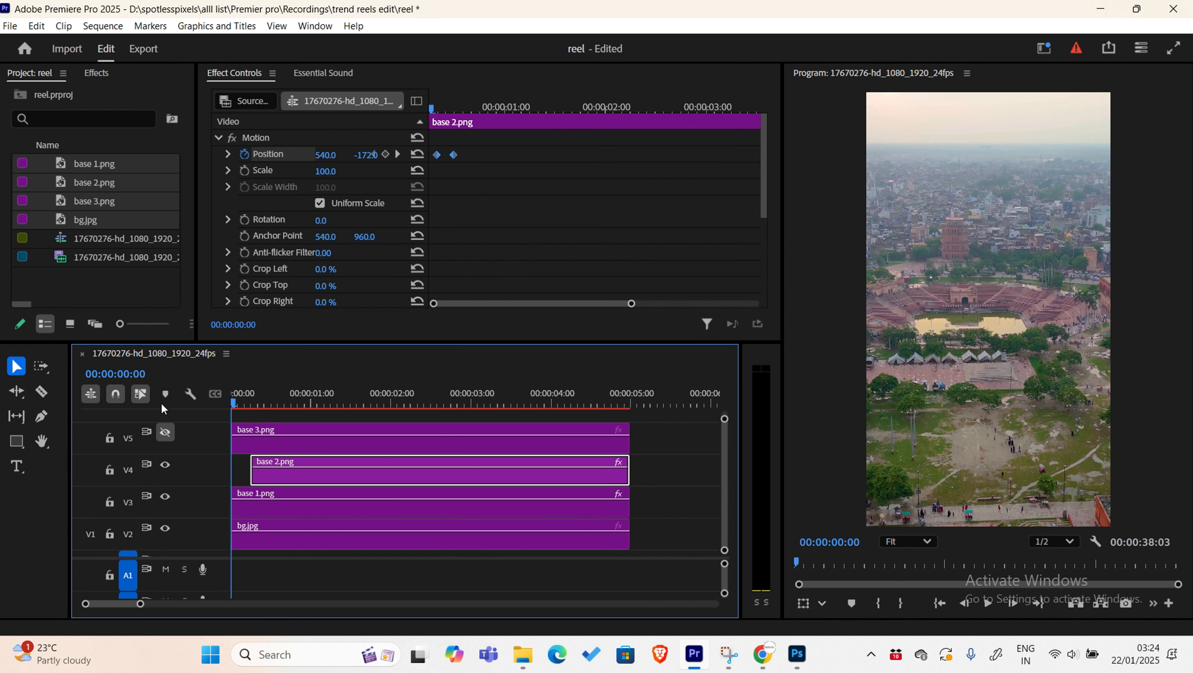
# - Move base 2.png's two Position keyframes a few more frames later and replay its drop-in
pyautogui.moveTo(454, 152); pyautogui.dragTo(464, 155)
pyautogui.press('space')
pyautogui.press('space')
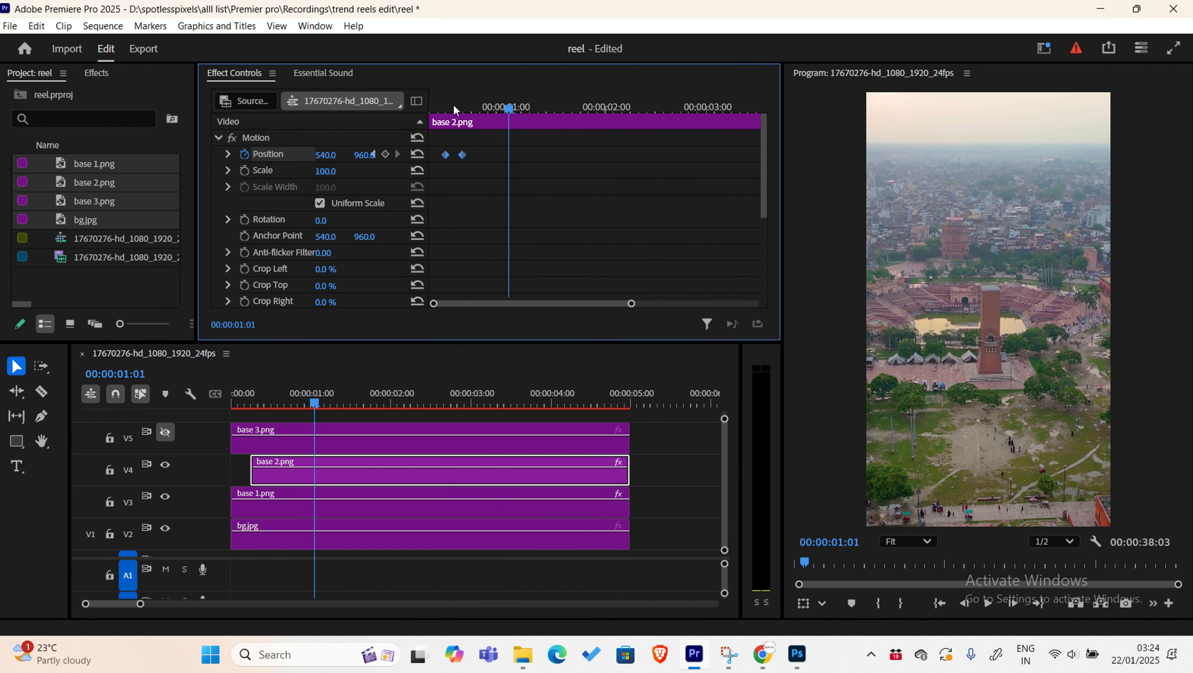
# - Trim the start of base 3.png on track V5 to 00:00:00:18
pyautogui.moveTo(447, 107); pyautogui.dragTo(370, 133)
pyautogui.click(292, 405)
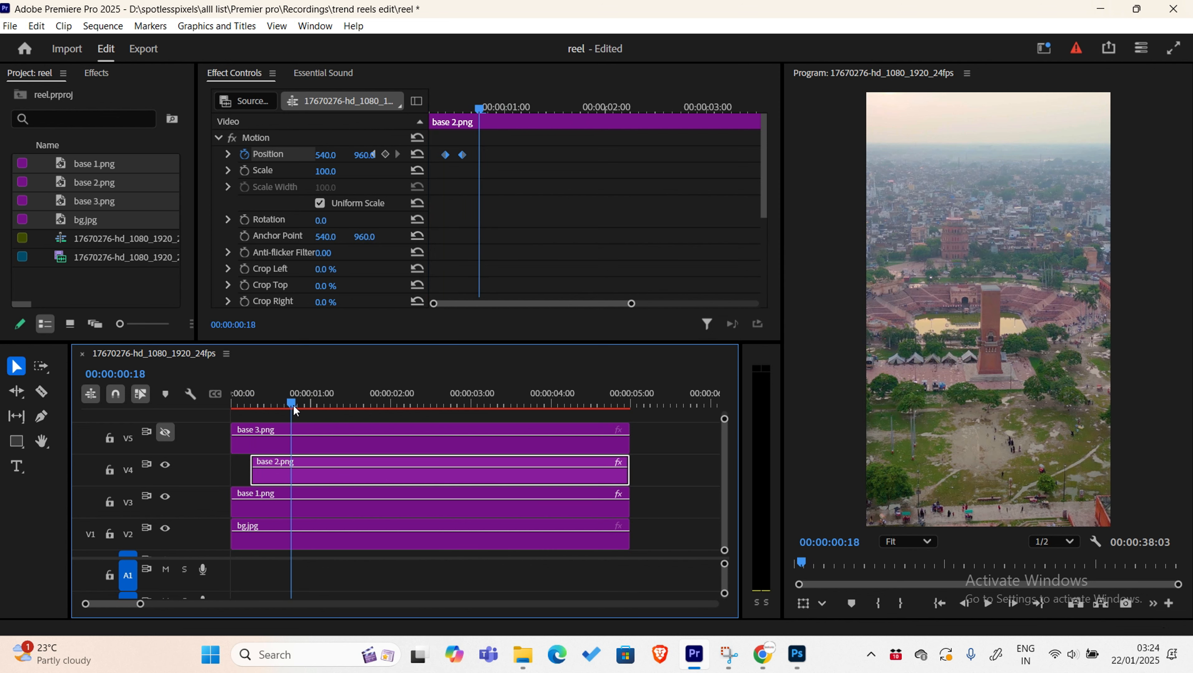
pyautogui.click(278, 448)
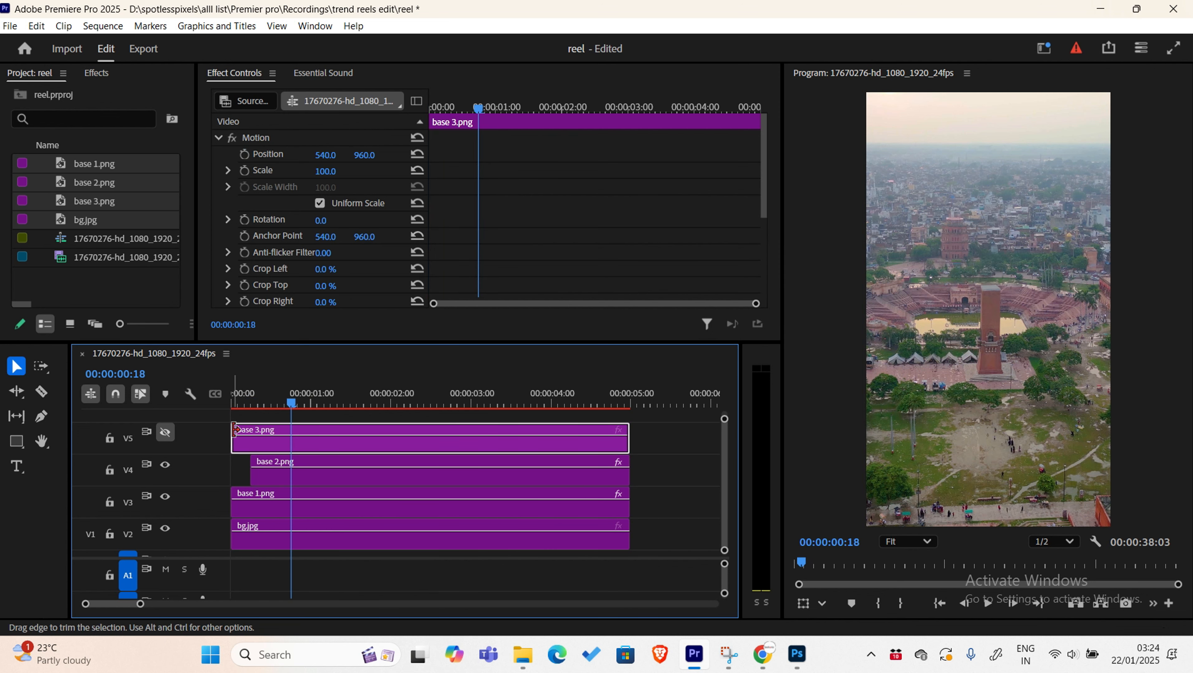
pyautogui.moveTo(234, 429); pyautogui.dragTo(289, 430)
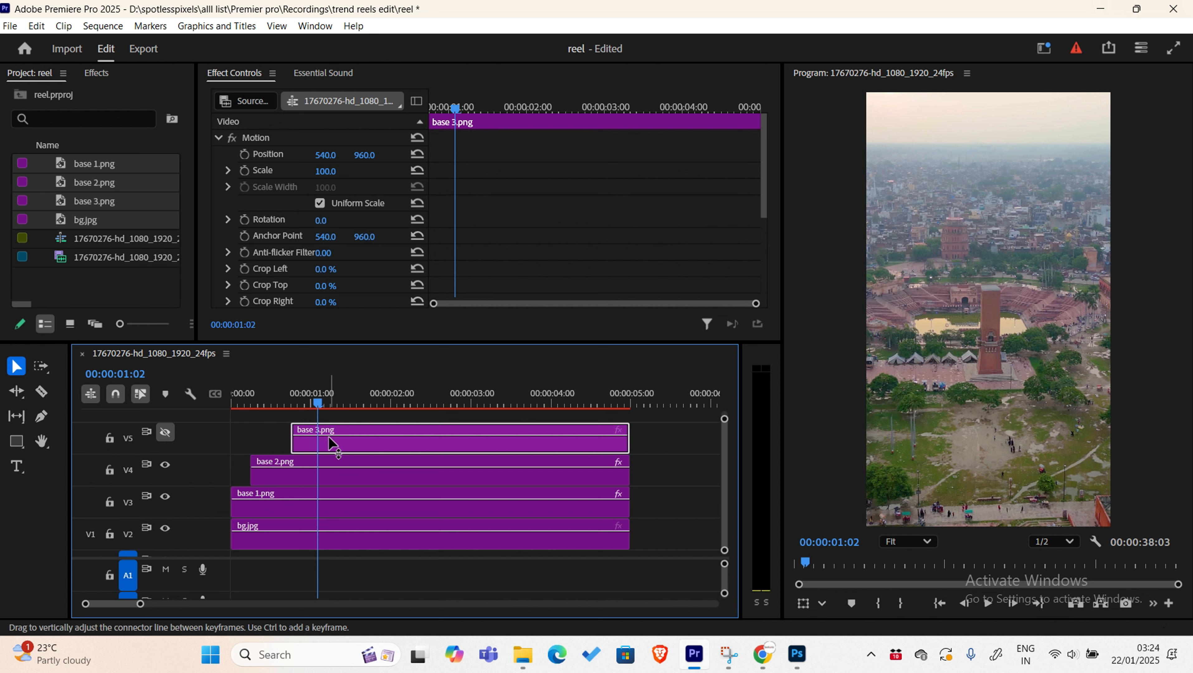
# - Keyframe base 3.png's Position at 00:00:01:02, set its vertical value to -45 at 00:00:00:18, and show track V5
pyautogui.click(244, 154)
pyautogui.moveTo(454, 109); pyautogui.dragTo(426, 114)
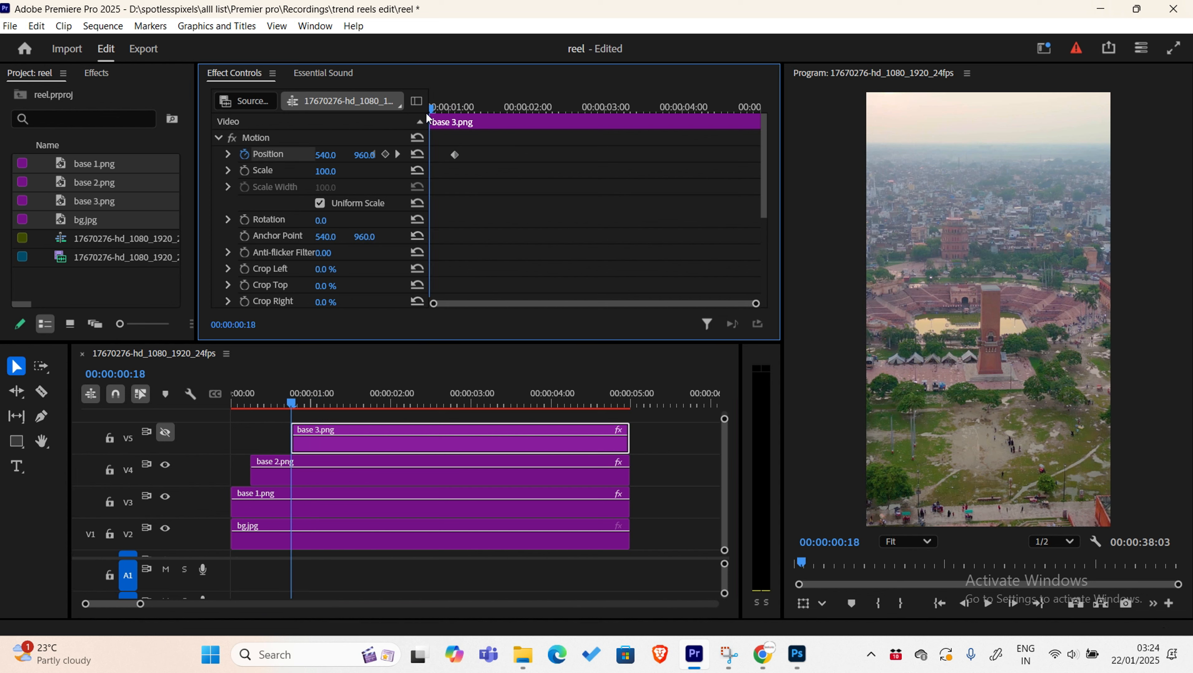
pyautogui.click(364, 154)
pyautogui.write('121')
pyautogui.press('Return')
pyautogui.click(165, 432)
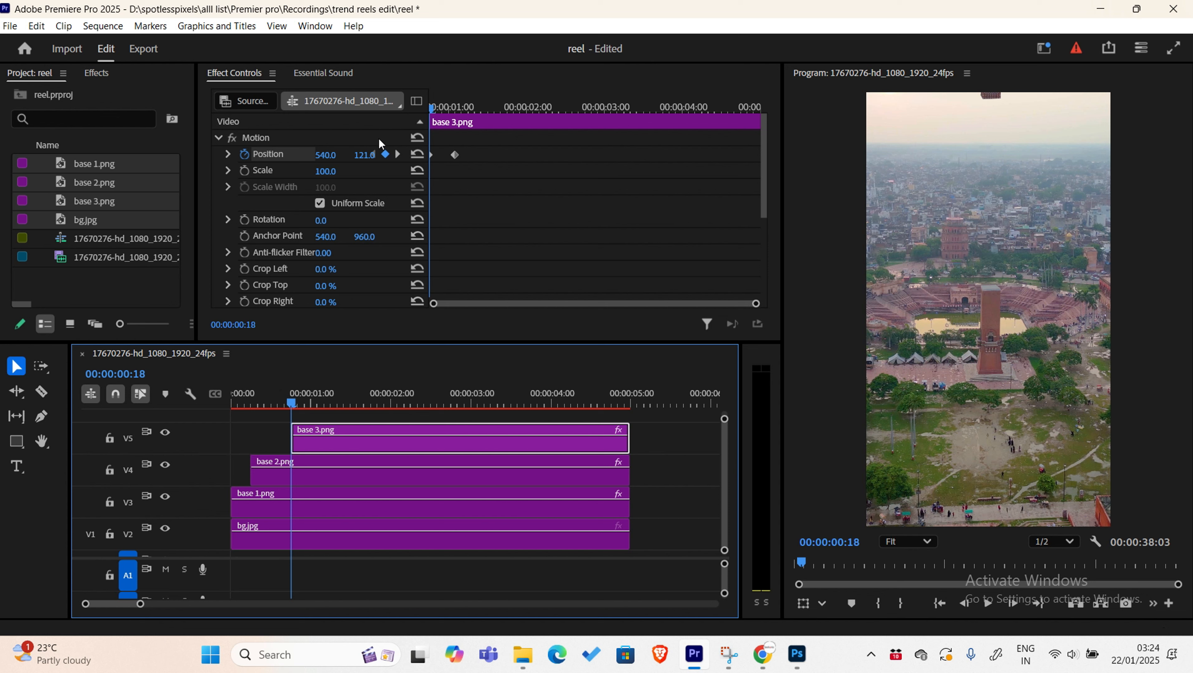
pyautogui.moveTo(365, 154); pyautogui.dragTo(262, 155)
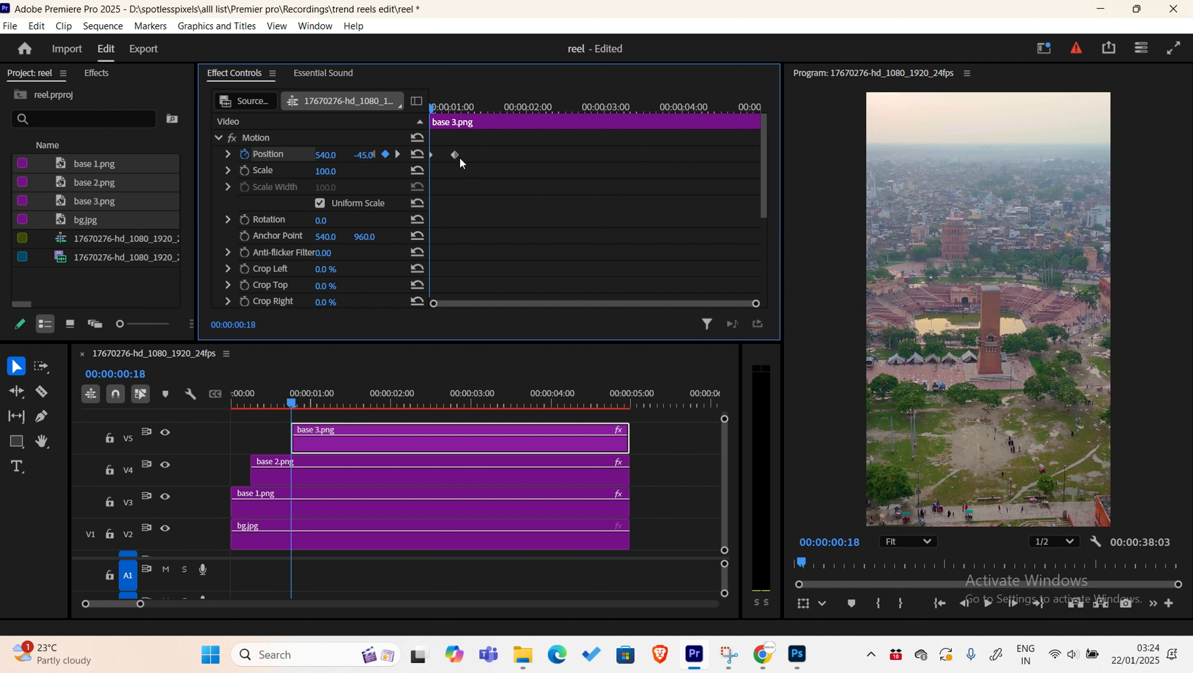
# - Preview the full drop-in animation, move base 3.png's second Position keyframe slightly earlier, and return to the sequence start
pyautogui.moveTo(433, 106)
pyautogui.mouseDown()
pyautogui.moveTo(444, 109)
pyautogui.moveTo(432, 108)
pyautogui.mouseUp()
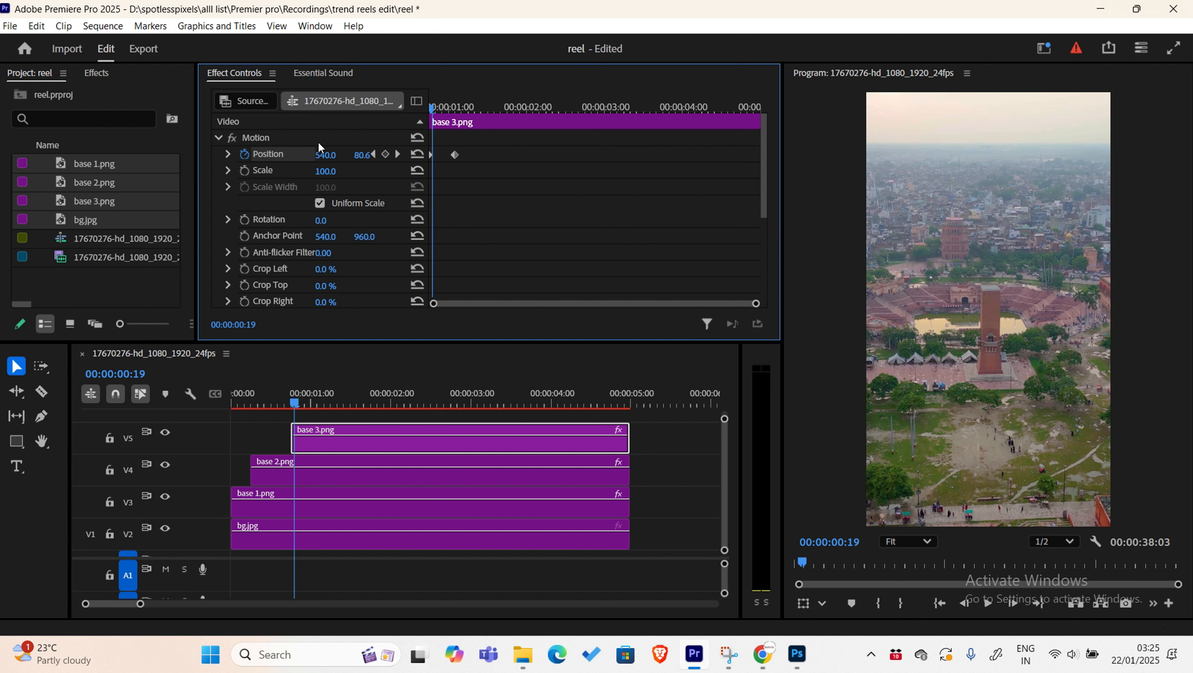
pyautogui.click(169, 407)
pyautogui.press('space')
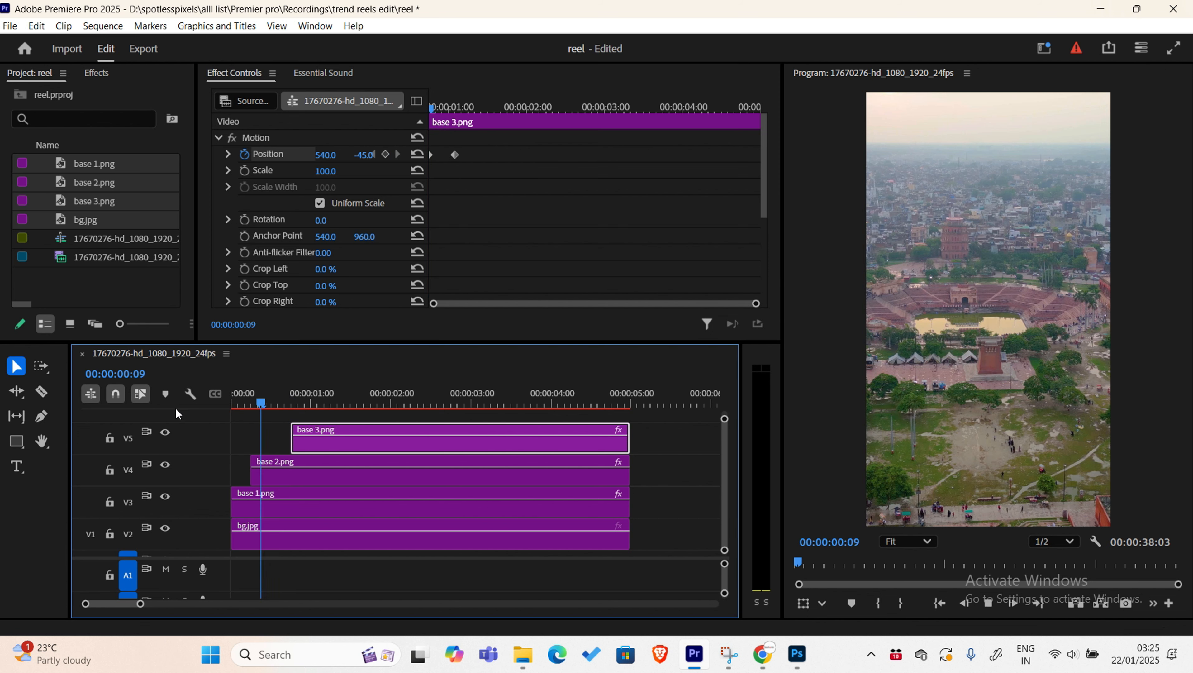
pyautogui.press('space')
pyautogui.moveTo(455, 154); pyautogui.dragTo(448, 156)
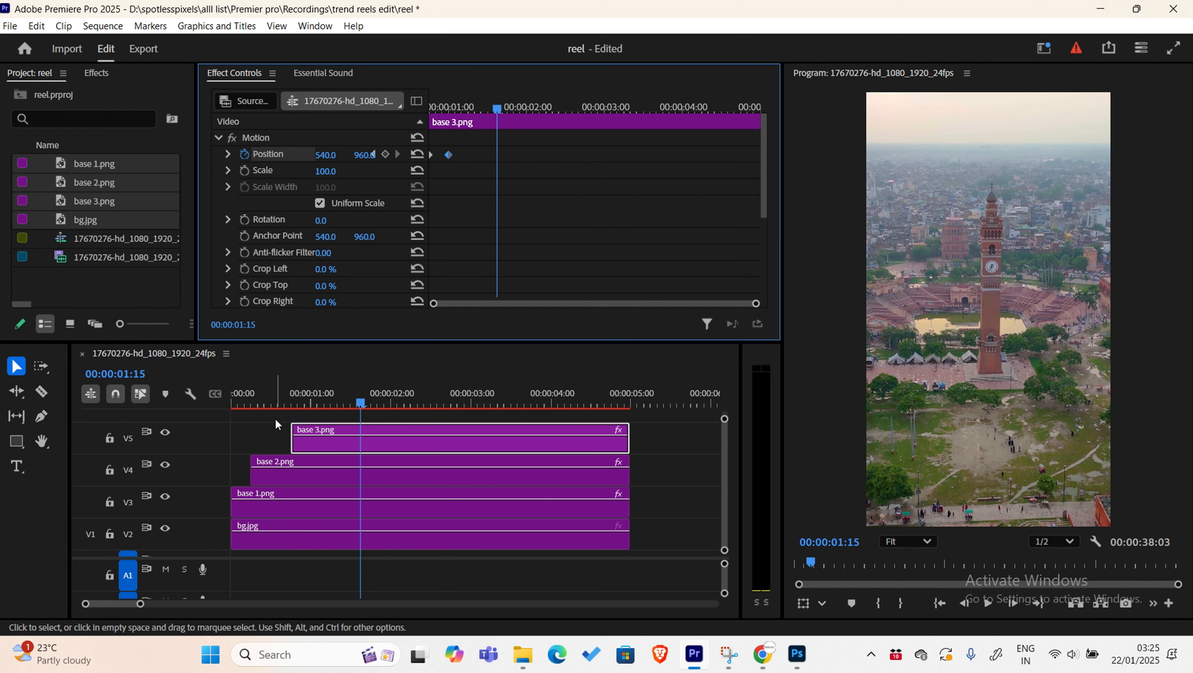
pyautogui.moveTo(270, 402); pyautogui.dragTo(146, 431)
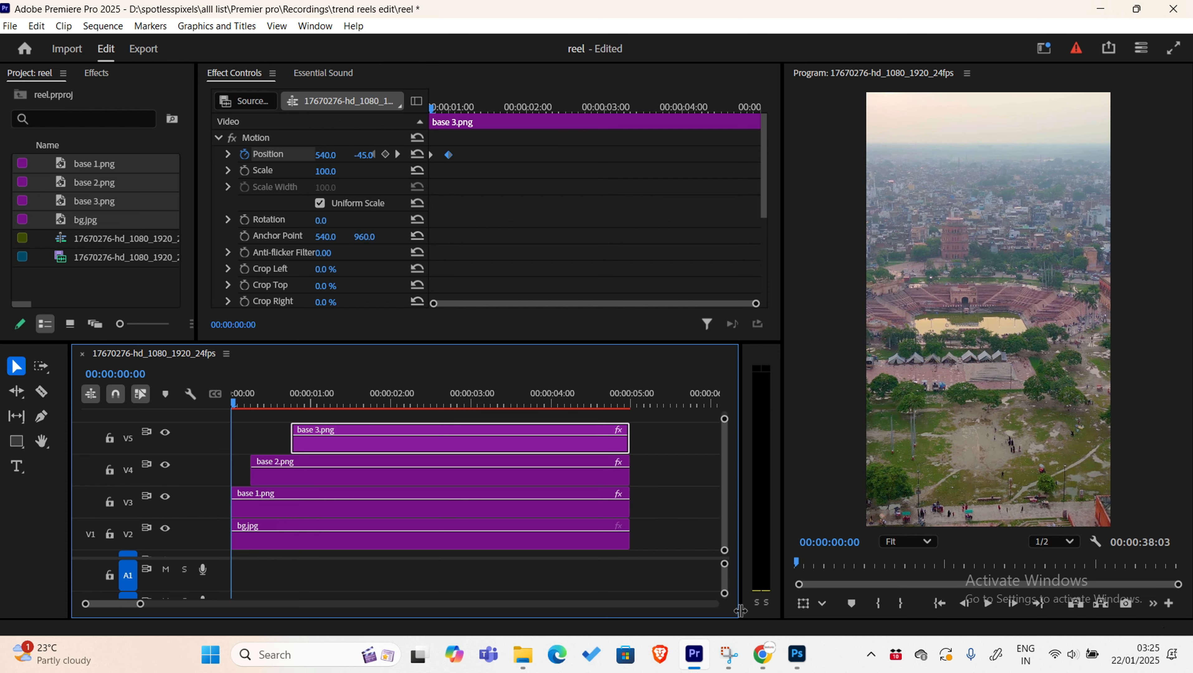
# - Switch to Chrome, open YouTube in a new tab, and search for "green screen smoke"
pyautogui.click(760, 652)
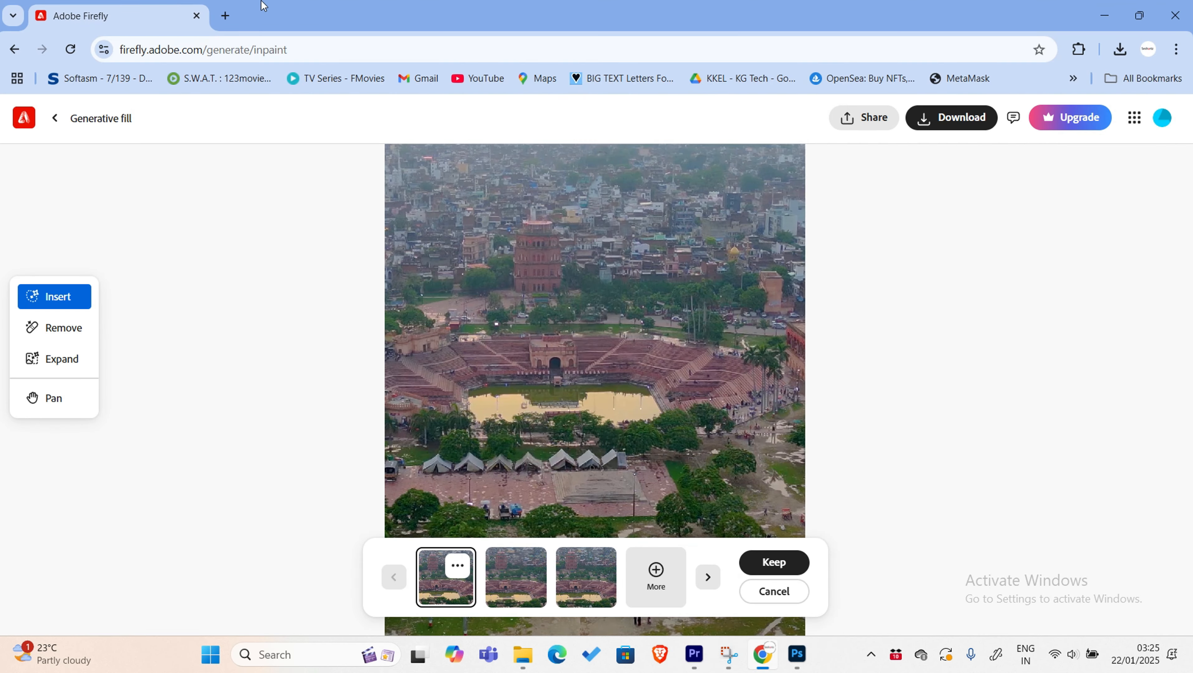
pyautogui.click(225, 16)
pyautogui.click(478, 79)
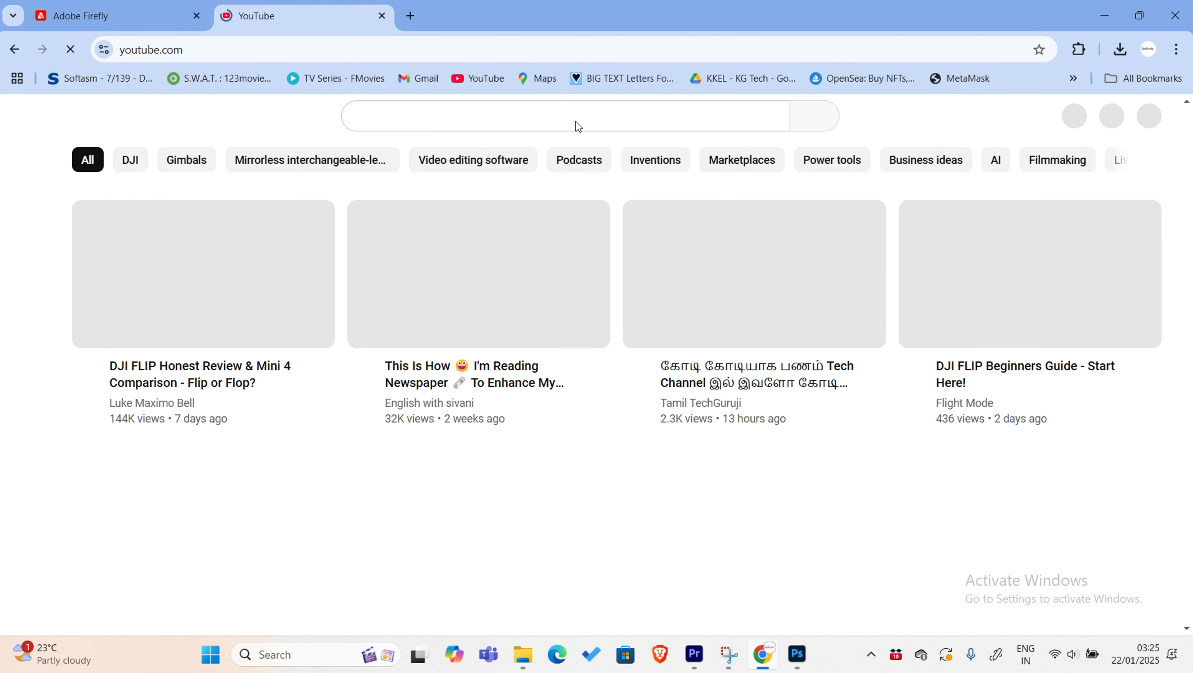
pyautogui.click(576, 121)
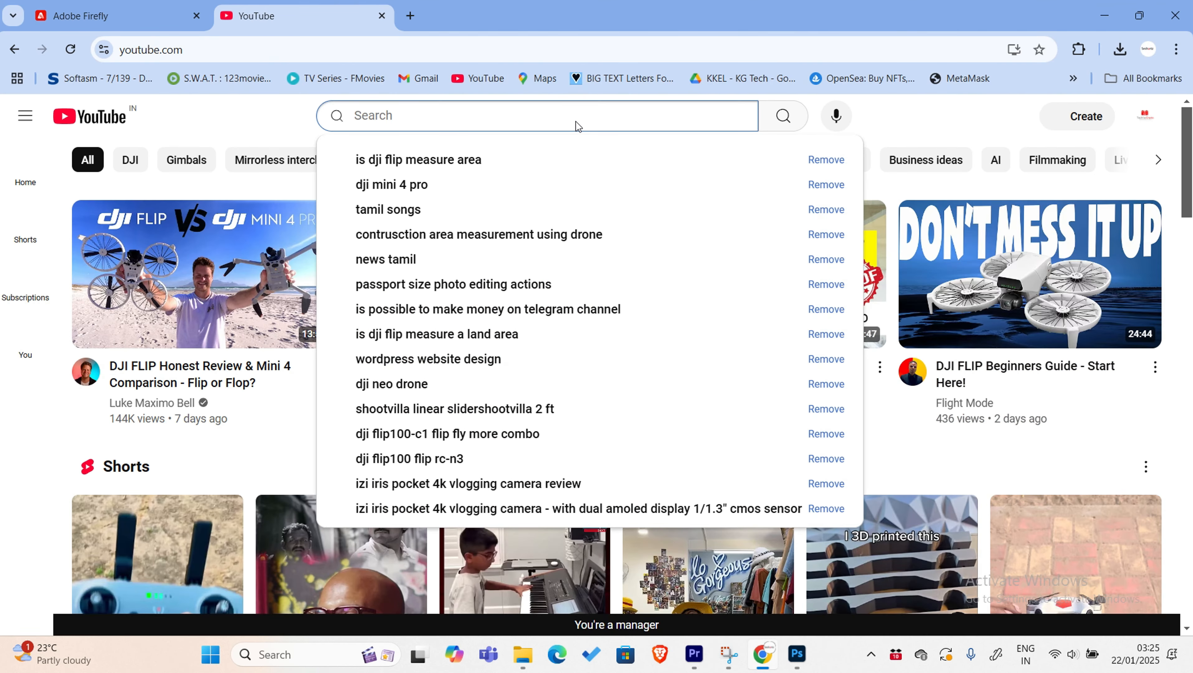
pyautogui.write('green')
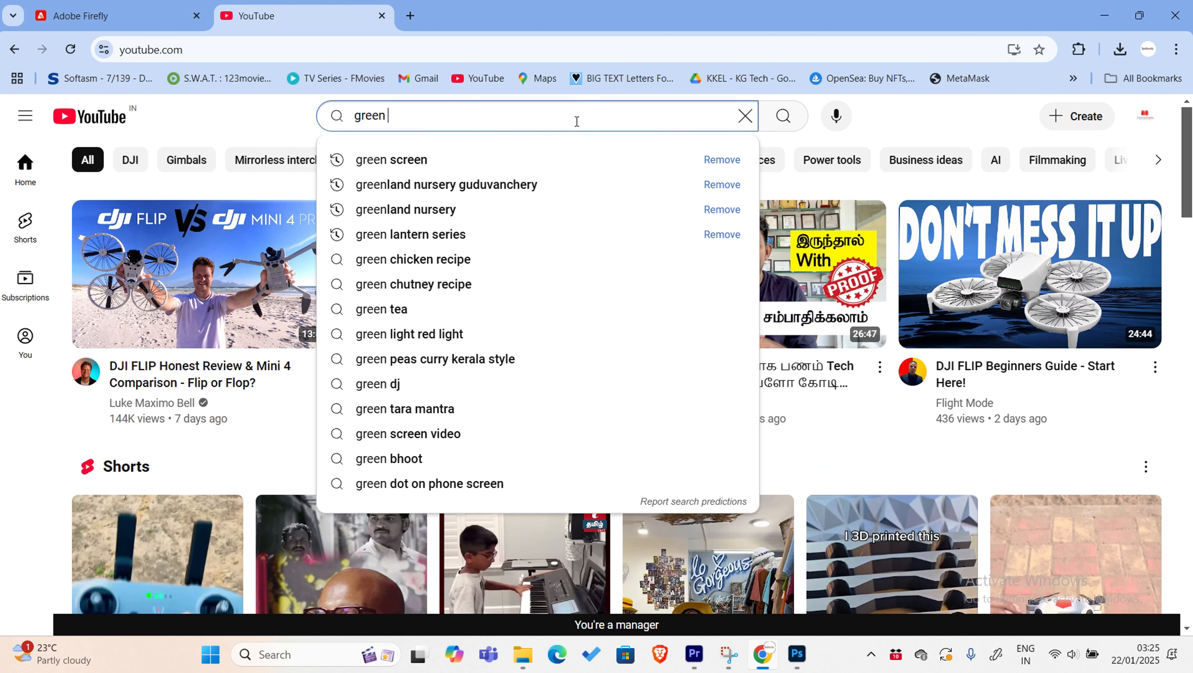
pyautogui.write(' screen')
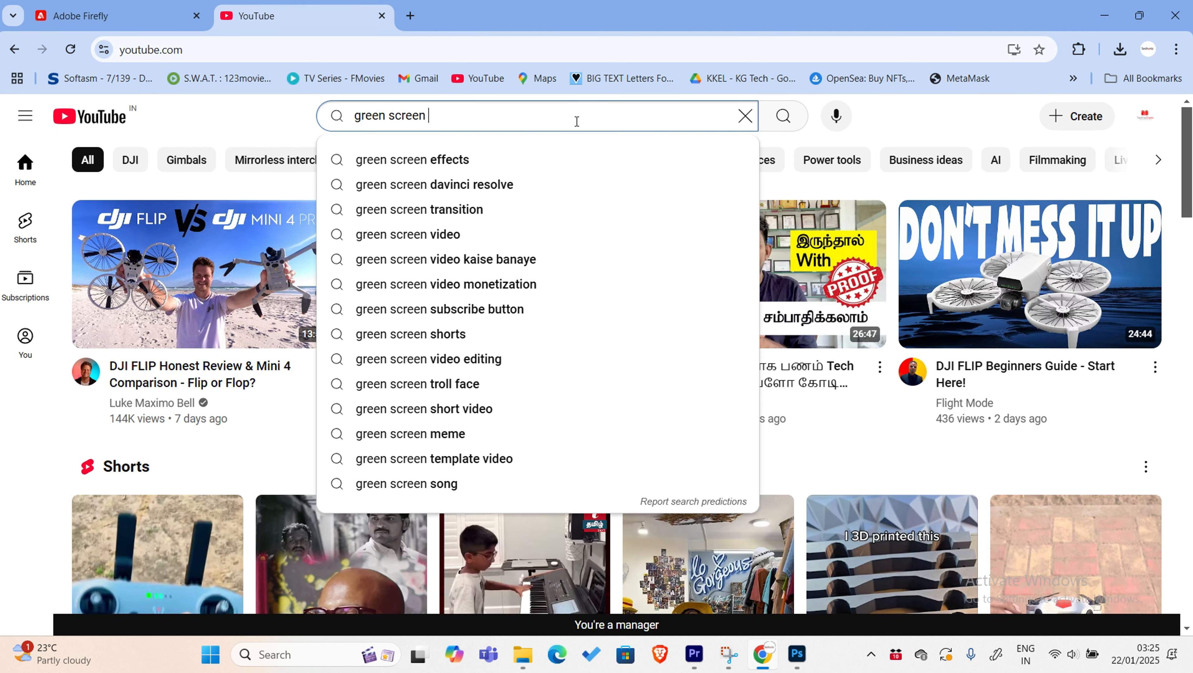
pyautogui.write(' smoke')
pyautogui.press('Return')
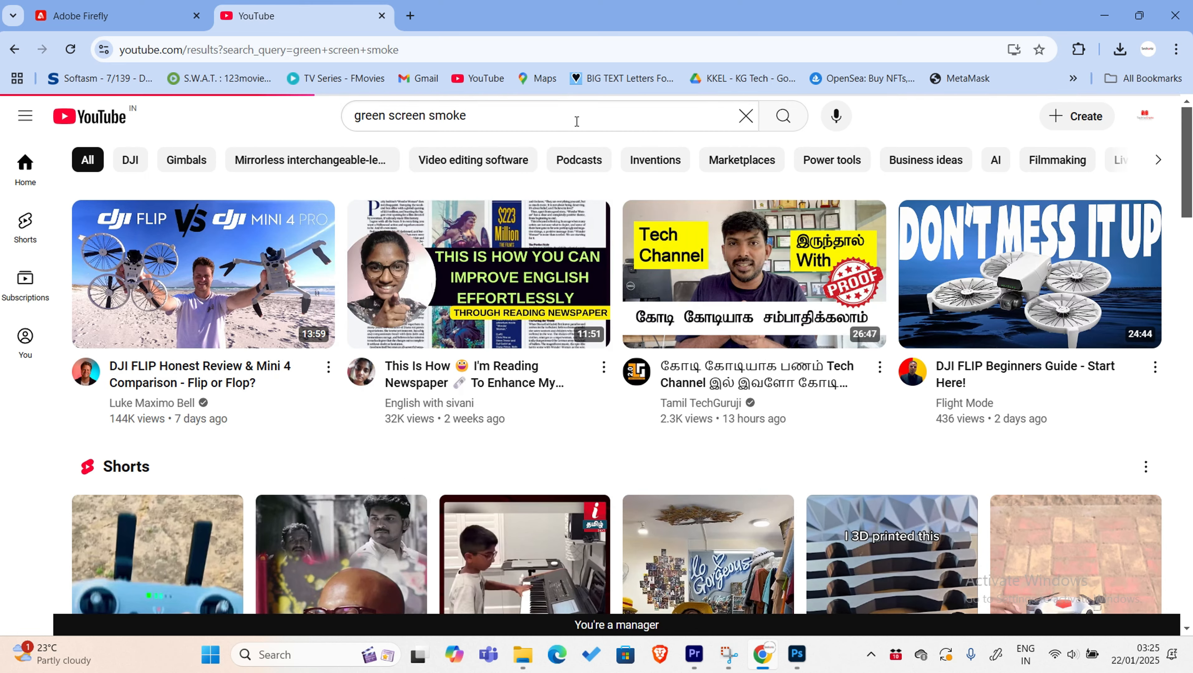
# - Open the "Green Screen Dust (15+ 4K Dust Effects / free Download Link)" video, preview its dust effects, and pause it
pyautogui.scroll(-10, 559, 235)
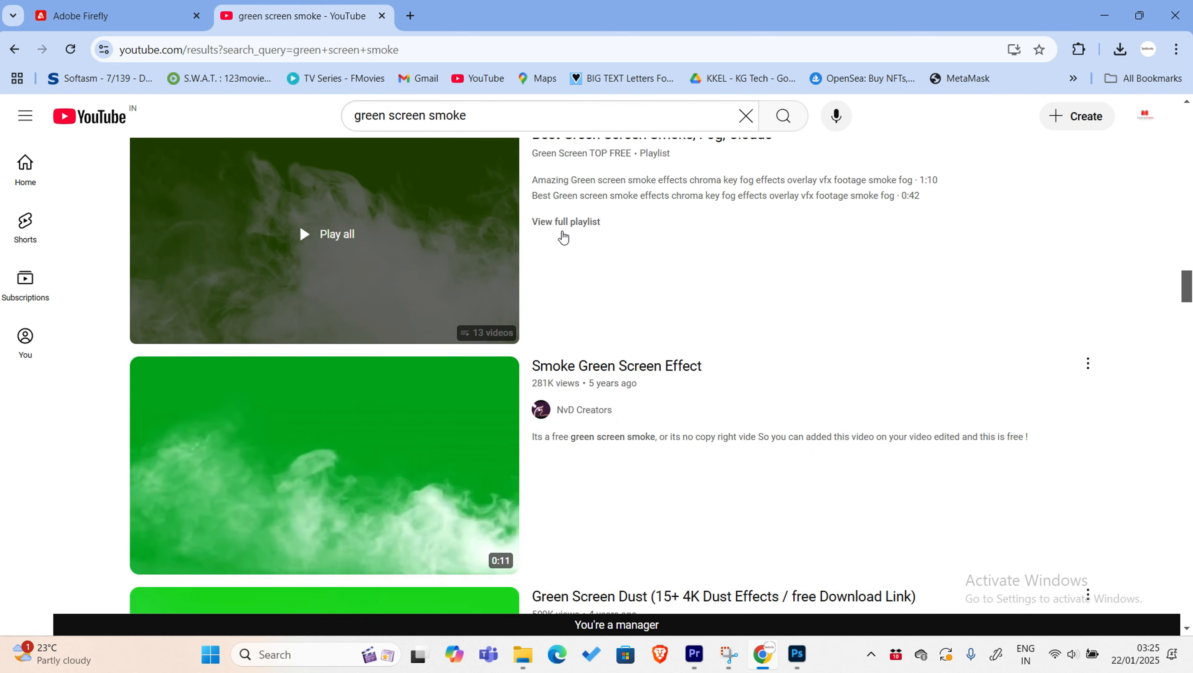
pyautogui.scroll(1, 560, 234)
pyautogui.click(249, 455)
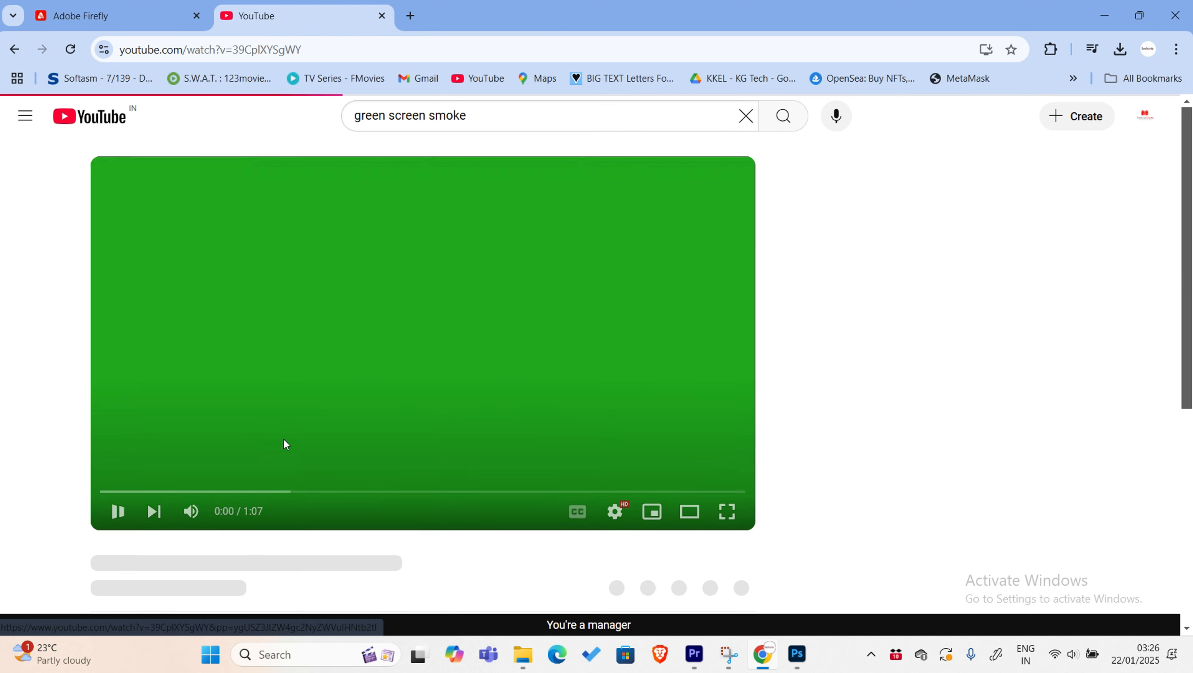
pyautogui.click(406, 423)
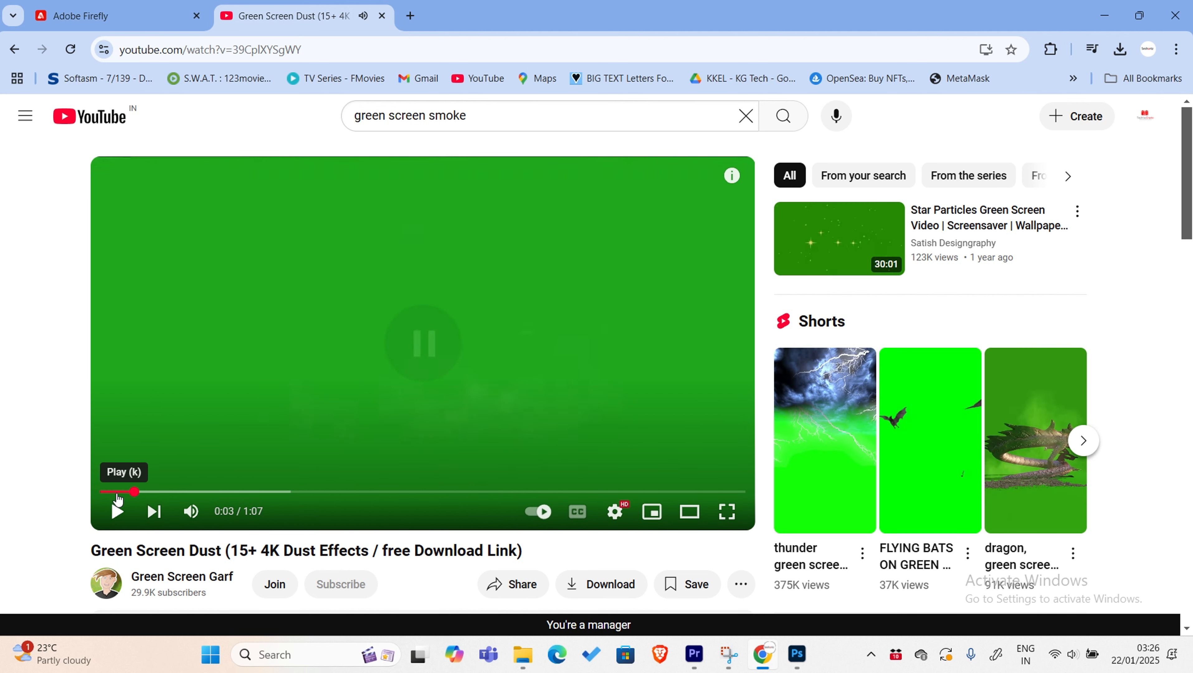
pyautogui.click(109, 491)
pyautogui.press('space')
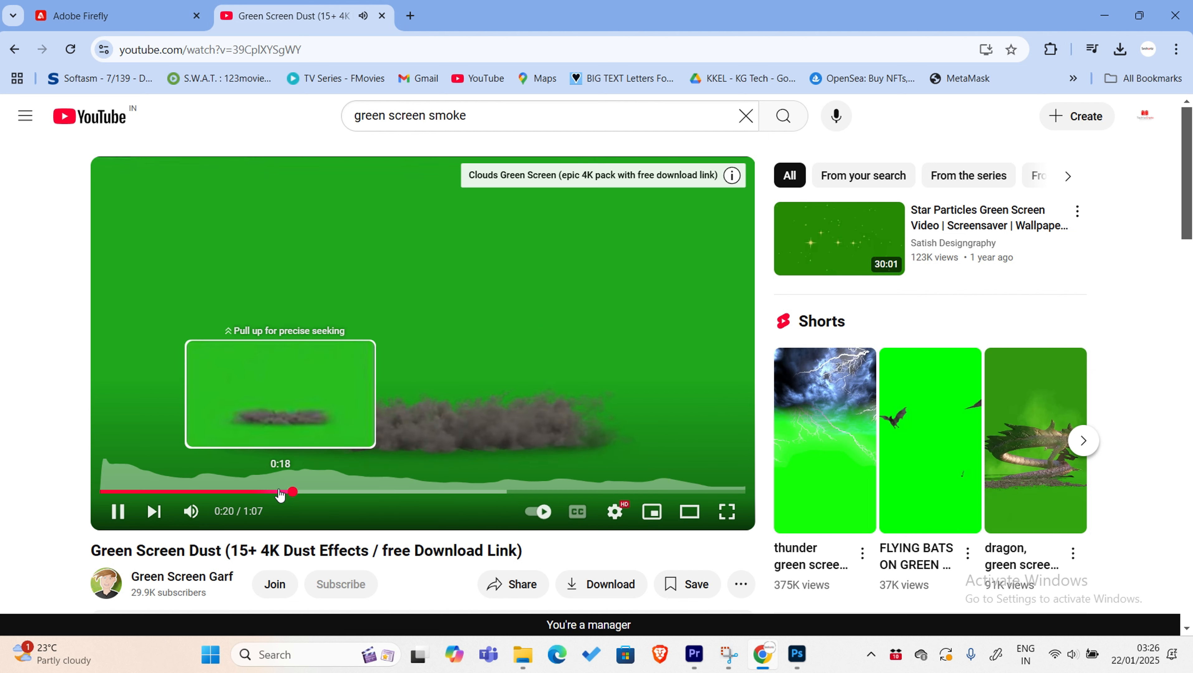
pyautogui.click(280, 494)
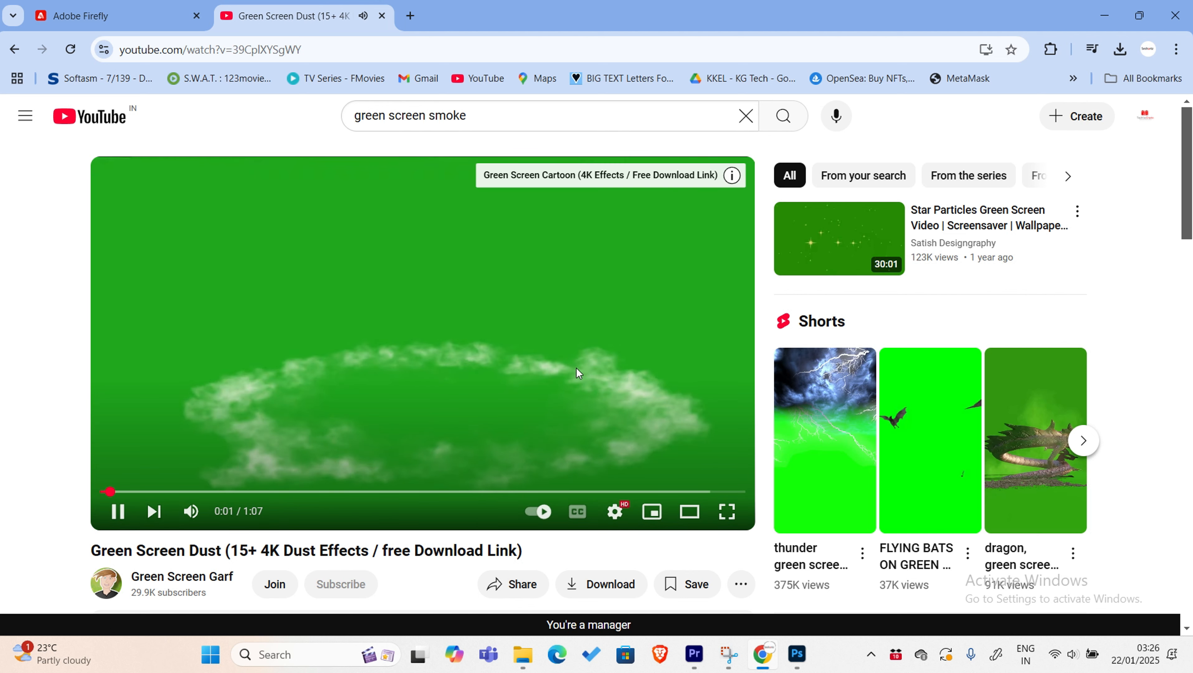
pyautogui.click(465, 403)
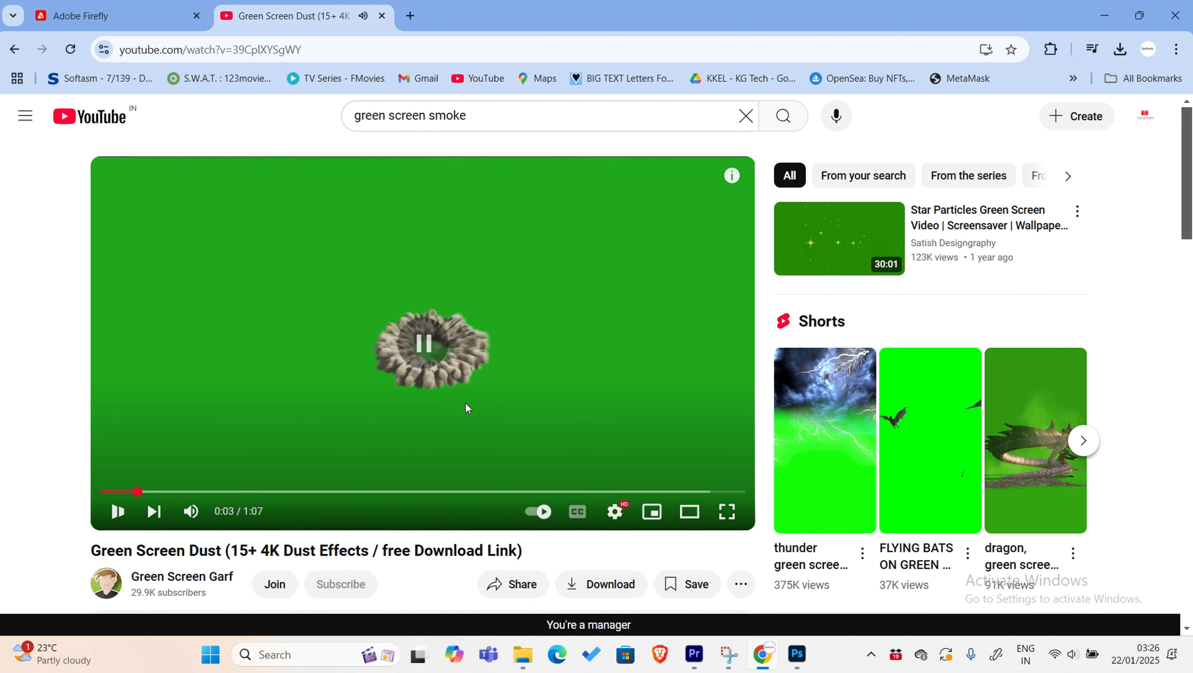
# - Copy the dust video's URL, search for "youtube downloader" in a new tab, and open the SSYouTube site
pyautogui.click(367, 46)
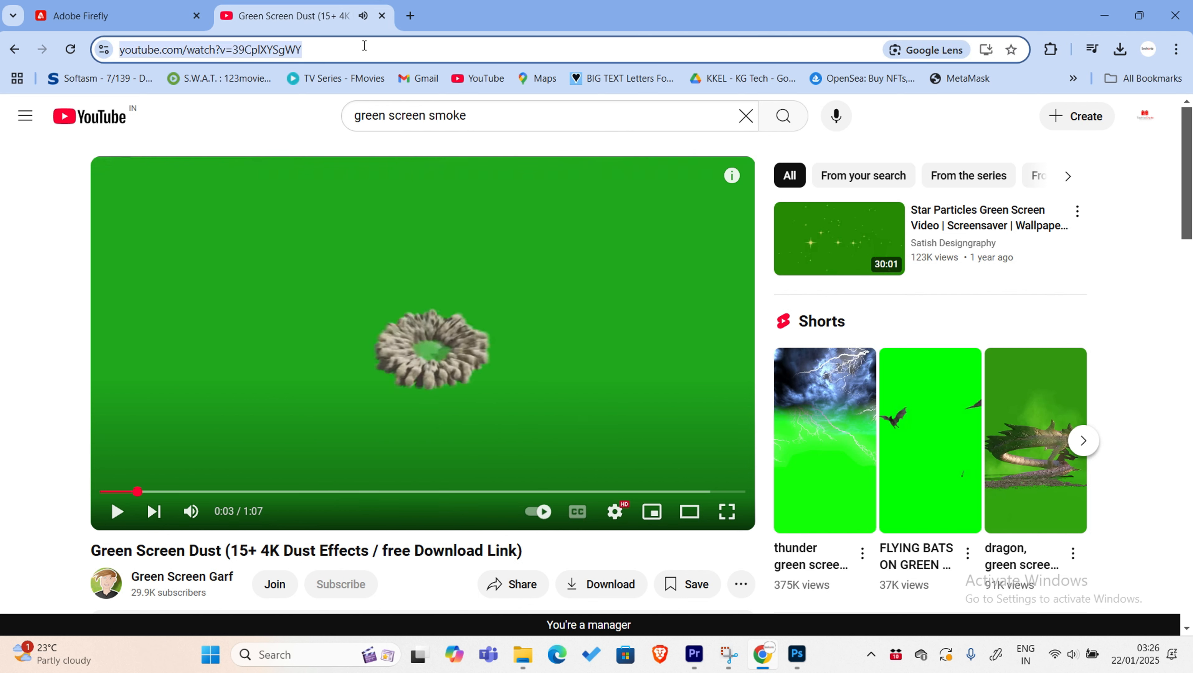
pyautogui.click(410, 16)
pyautogui.write('youtube downloader')
pyautogui.press('Return')
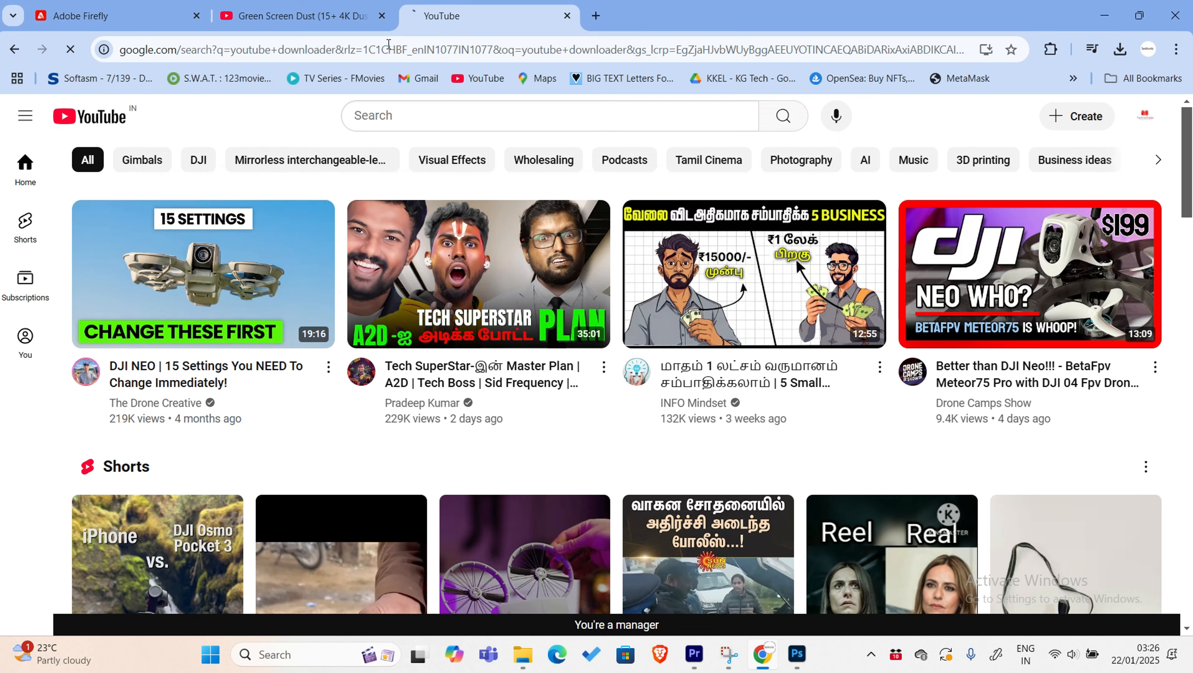
pyautogui.click(267, 268)
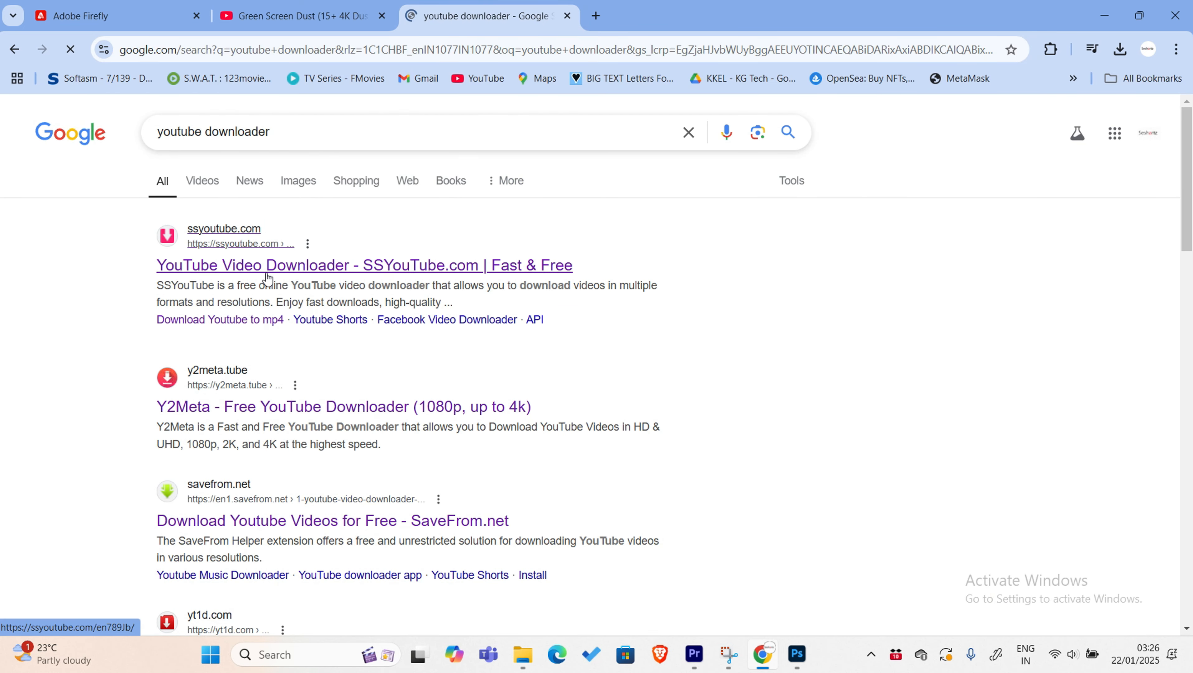
# - Submit the copied video link to SSYouTube, download the 360.mp4 version, and show the downloaded file in its folder
pyautogui.click(523, 338)
pyautogui.click(572, 362)
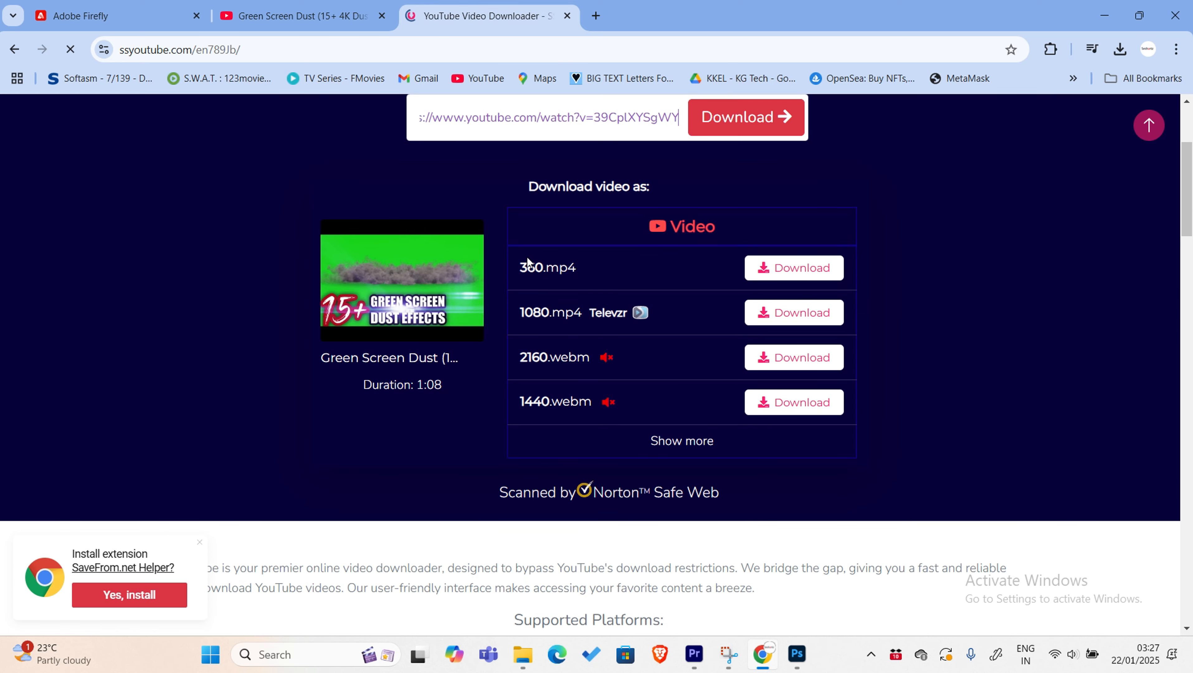
pyautogui.click(780, 268)
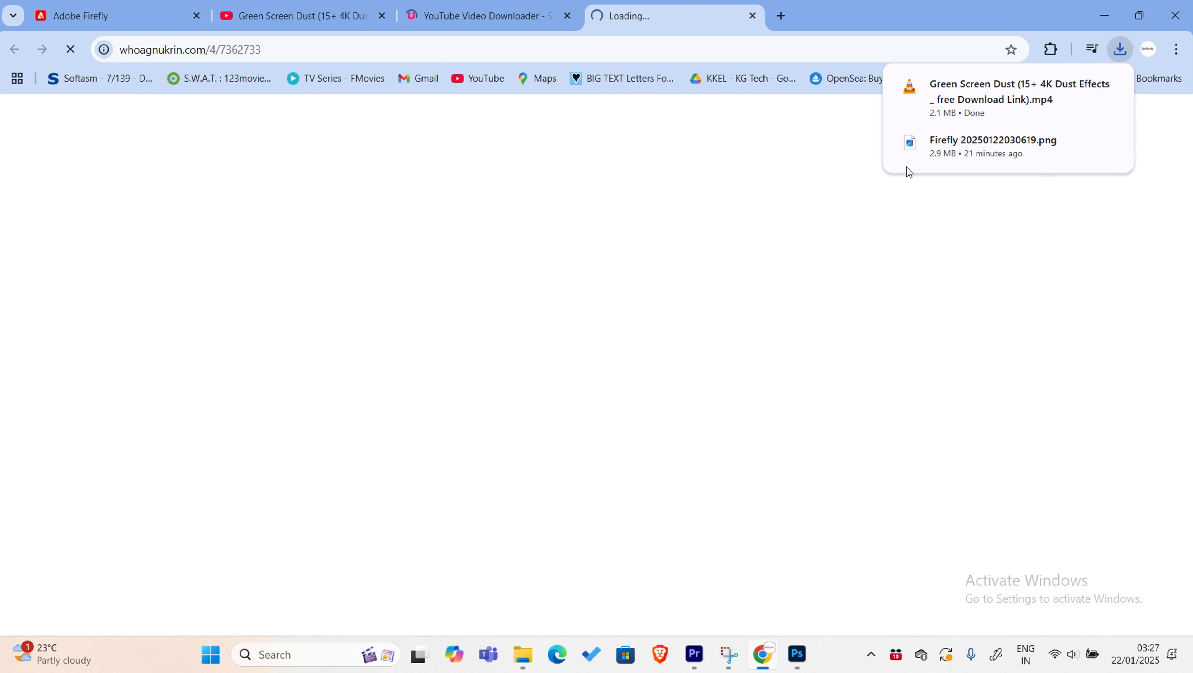
pyautogui.click(1105, 86)
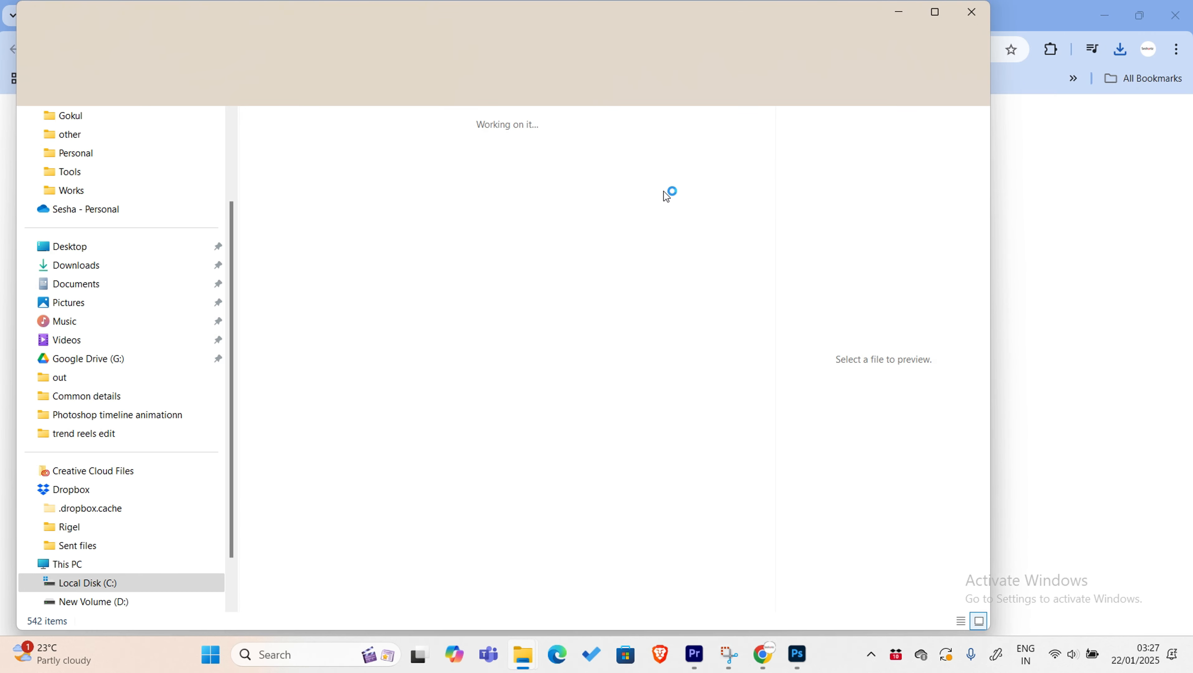
# - Switch to Premiere Pro and place the downloaded Green Screen Dust video on track V4 directly after the base 2.png clip
pyautogui.click(694, 653)
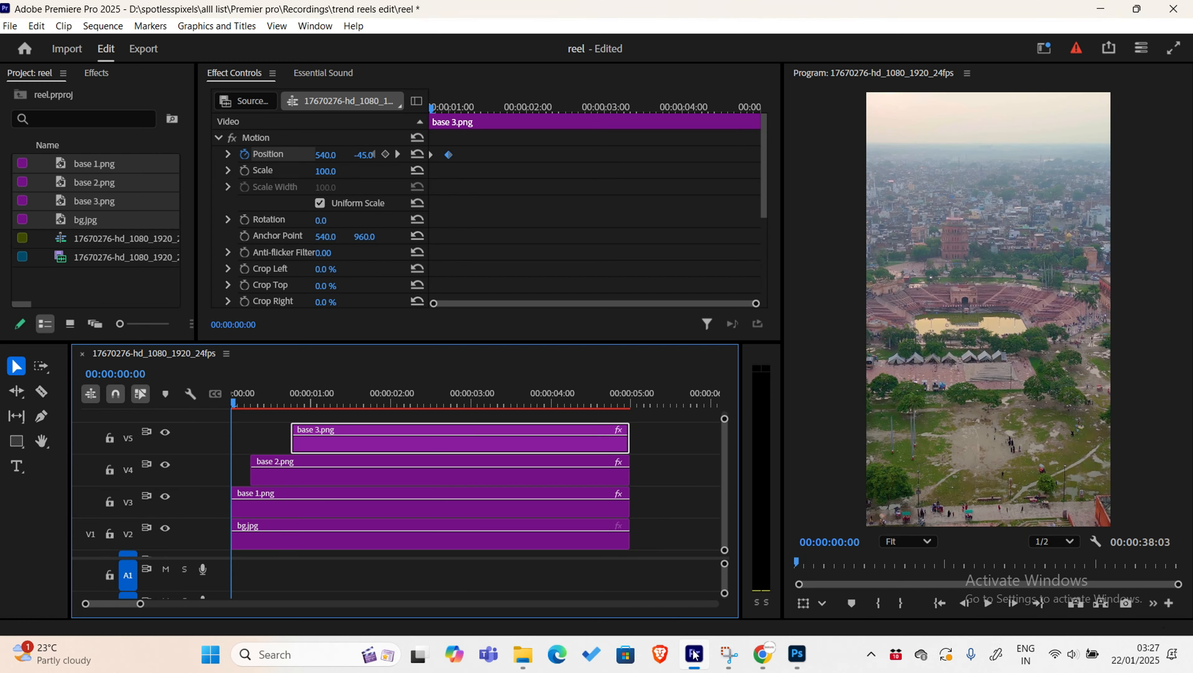
pyautogui.moveTo(145, 606); pyautogui.dragTo(214, 610)
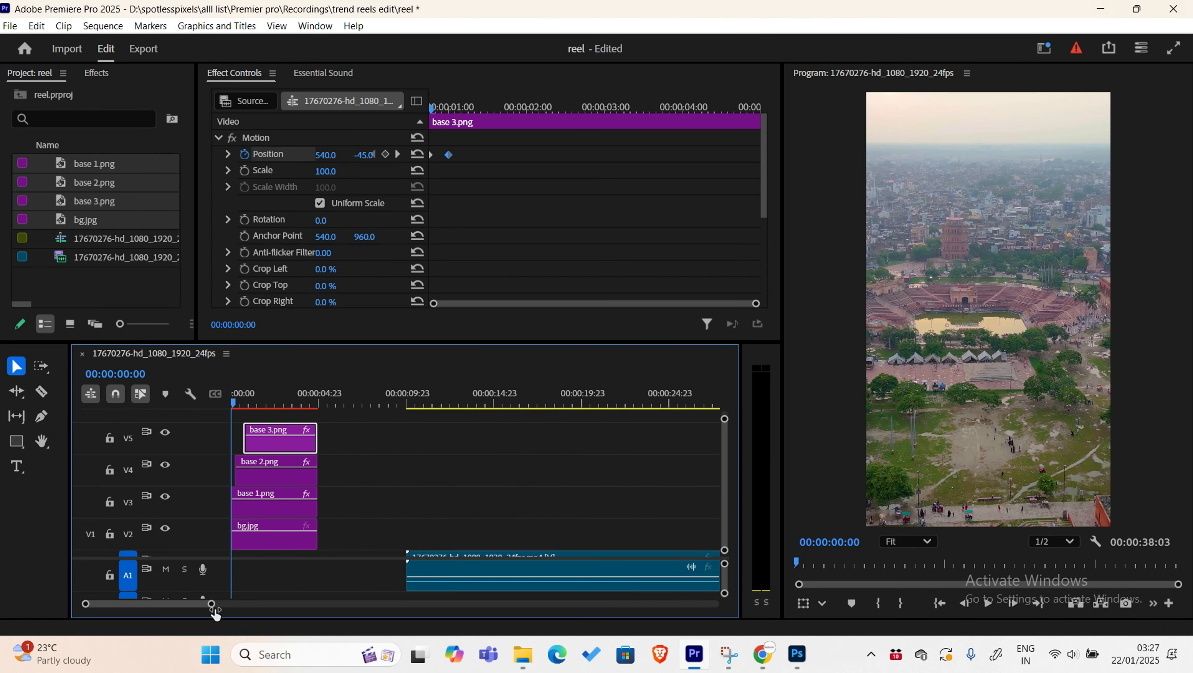
pyautogui.moveTo(541, 616); pyautogui.dragTo(450, 444)
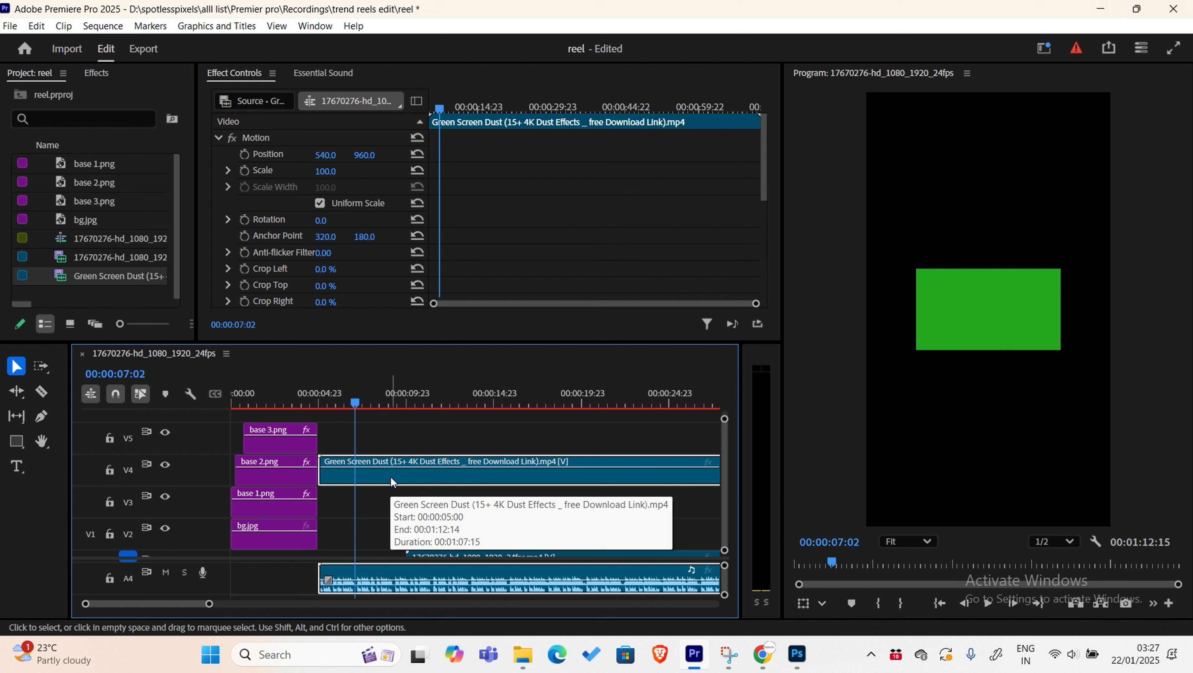
# - Cut the Green Screen Dust clip at 00:00:07:02, delete the part before the cut, and select the remaining clip
pyautogui.hotkey('ctrl', 'k')
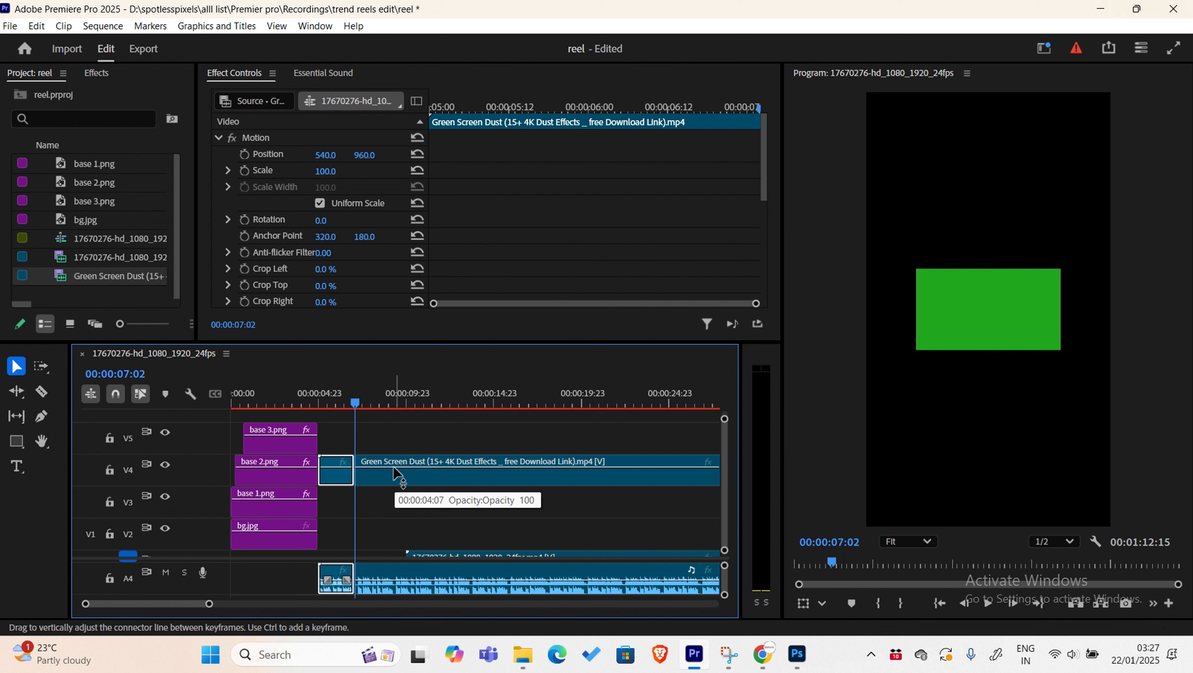
pyautogui.press('Delete')
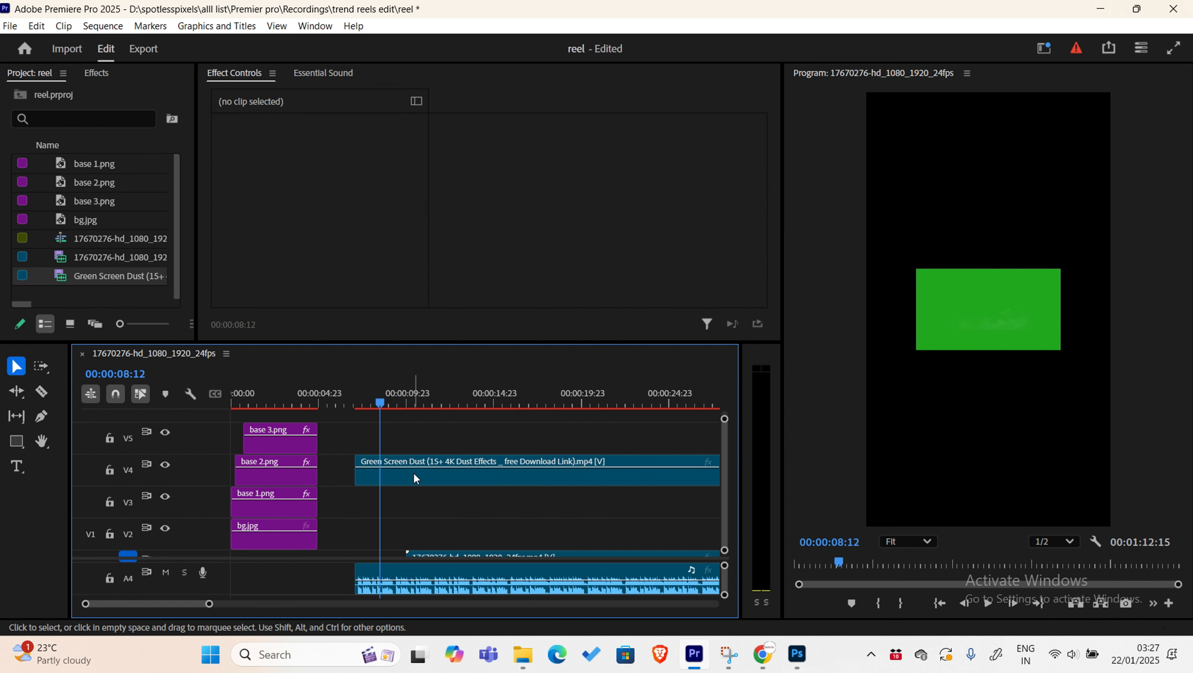
pyautogui.click(414, 475)
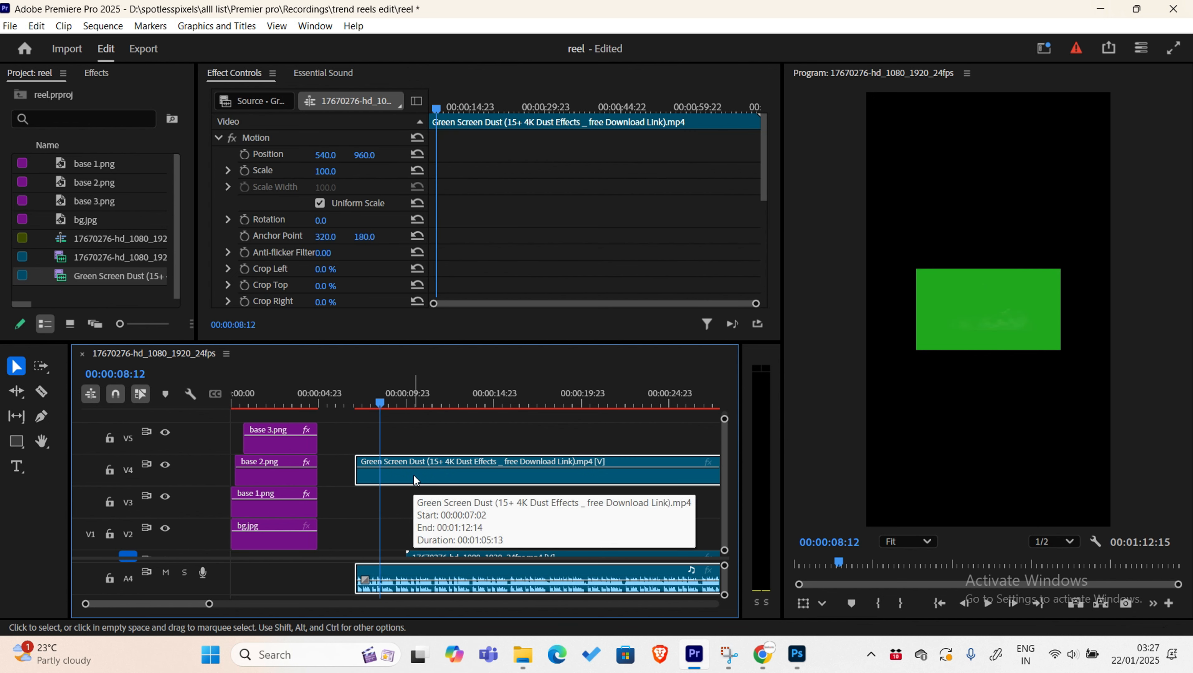
# - Cut the Green Screen Dust clip at 00:00:08:12 and delete the part after the cut
pyautogui.hotkey('ctrl', 'k')
pyautogui.click(414, 476)
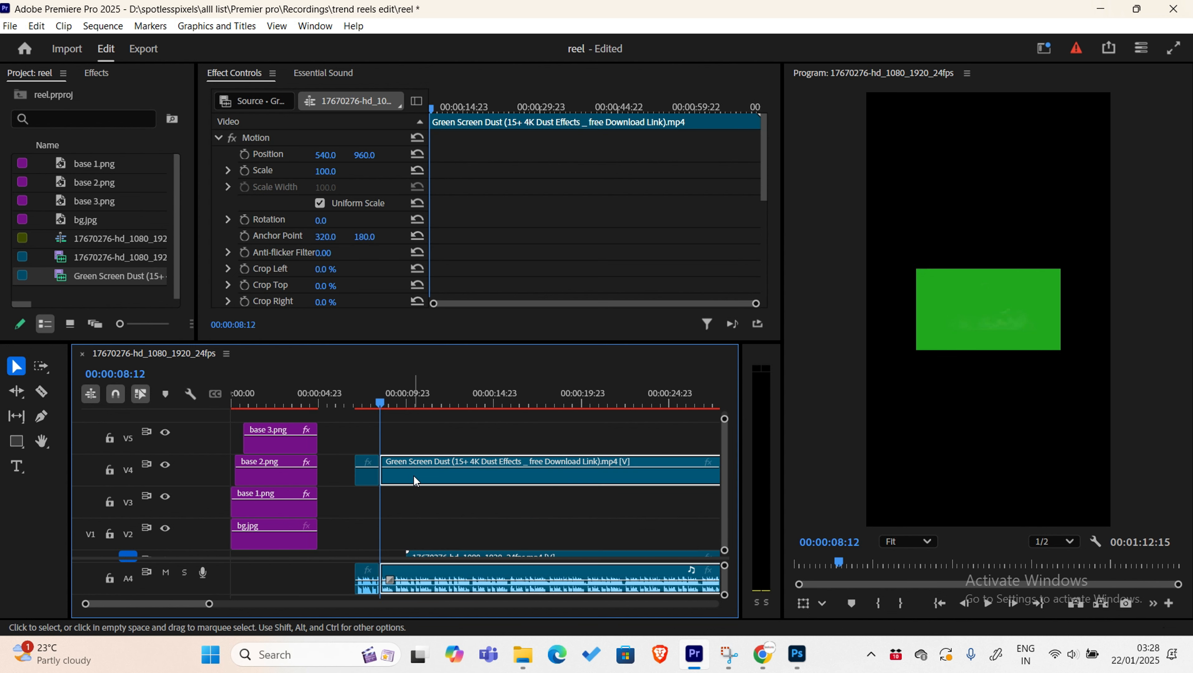
pyautogui.press('Delete')
# - Scale the remaining Green Screen Dust clip to 117
pyautogui.click(368, 484)
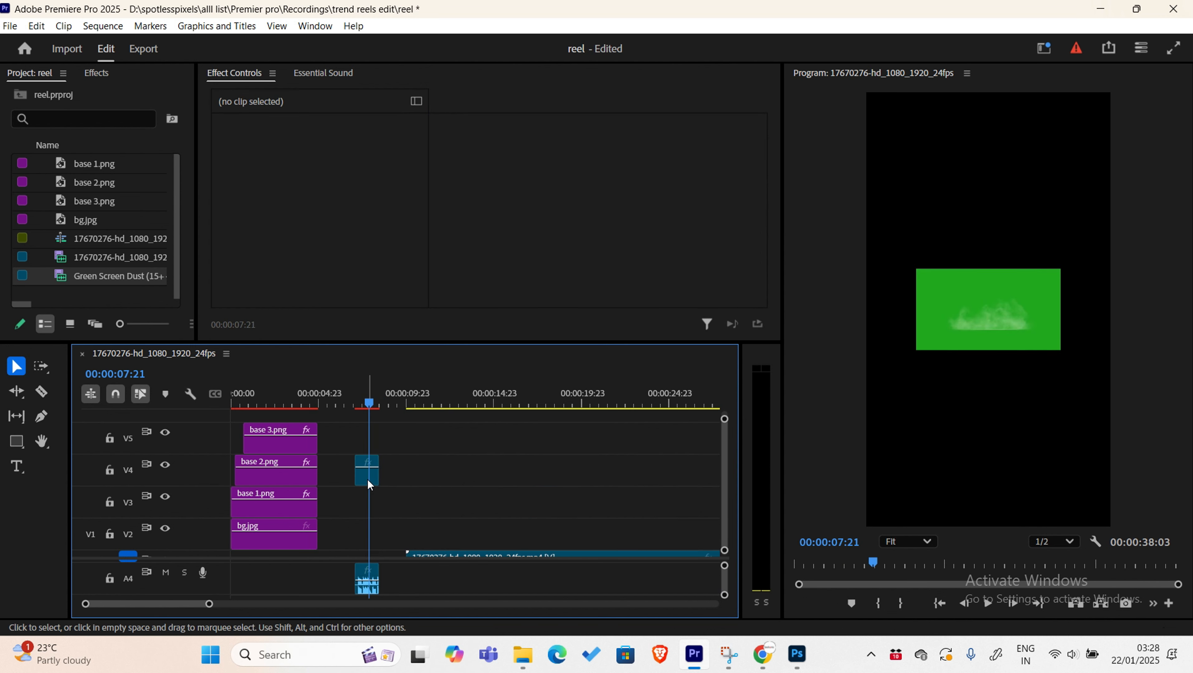
pyautogui.moveTo(325, 171); pyautogui.dragTo(336, 172)
pyautogui.click(474, 372)
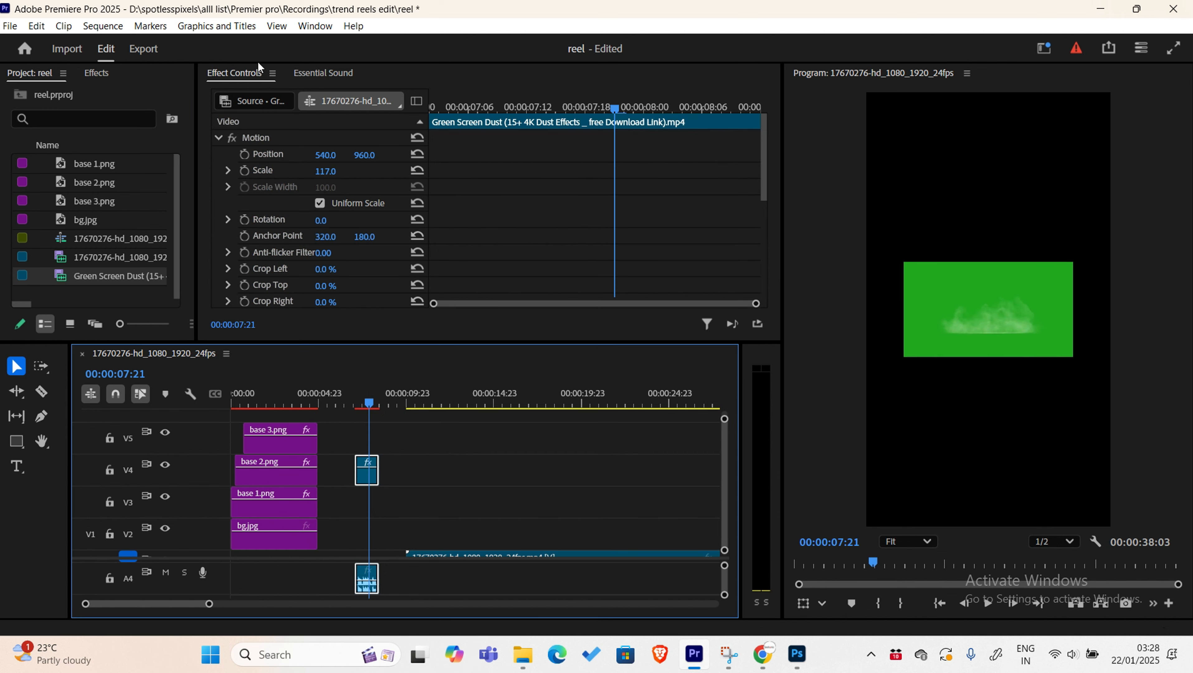
# - Search the effects for "ultra" and apply Ultra Key to the Green Screen Dust clip
pyautogui.click(315, 26)
pyautogui.click(350, 234)
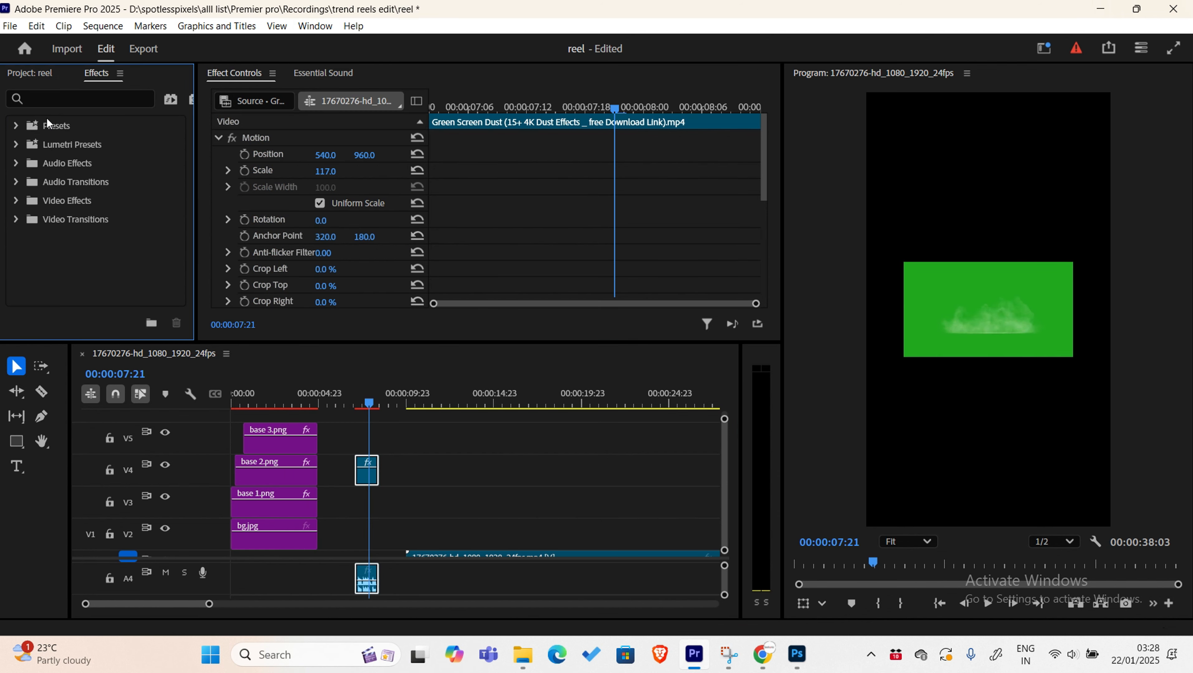
pyautogui.write('ultra')
pyautogui.moveTo(77, 238); pyautogui.dragTo(366, 477)
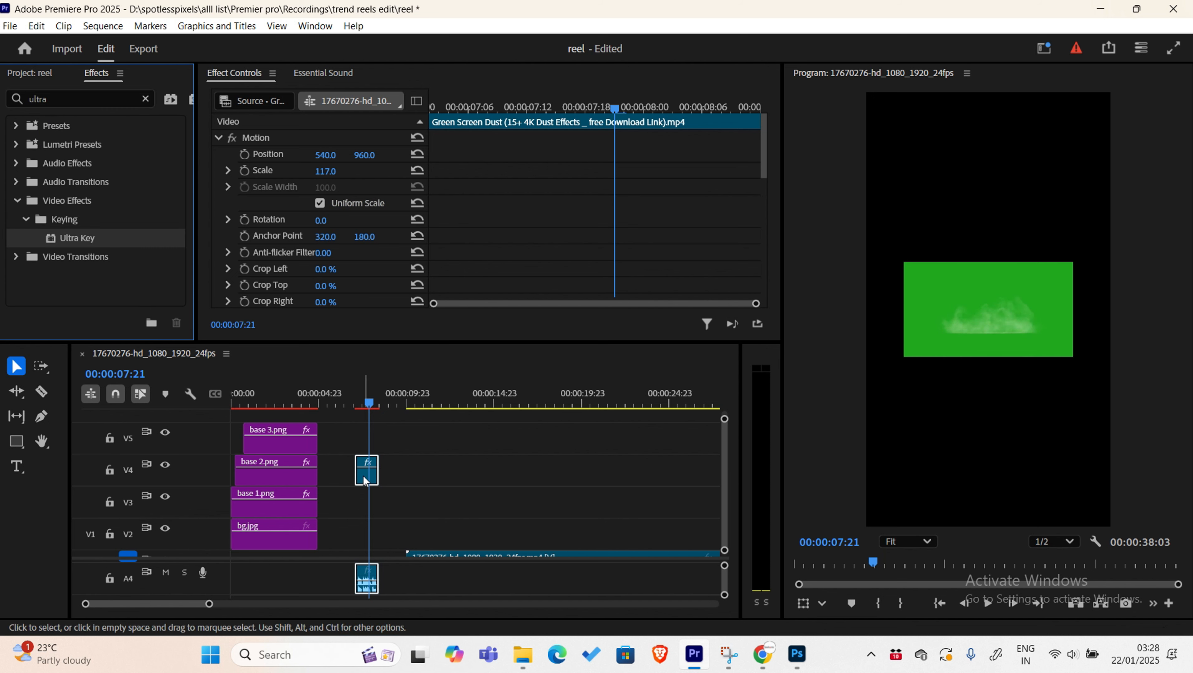
# - Sample the green background of the dust footage as Ultra Key's key color
pyautogui.scroll(-4, 277, 215)
pyautogui.scroll(-2, 279, 216)
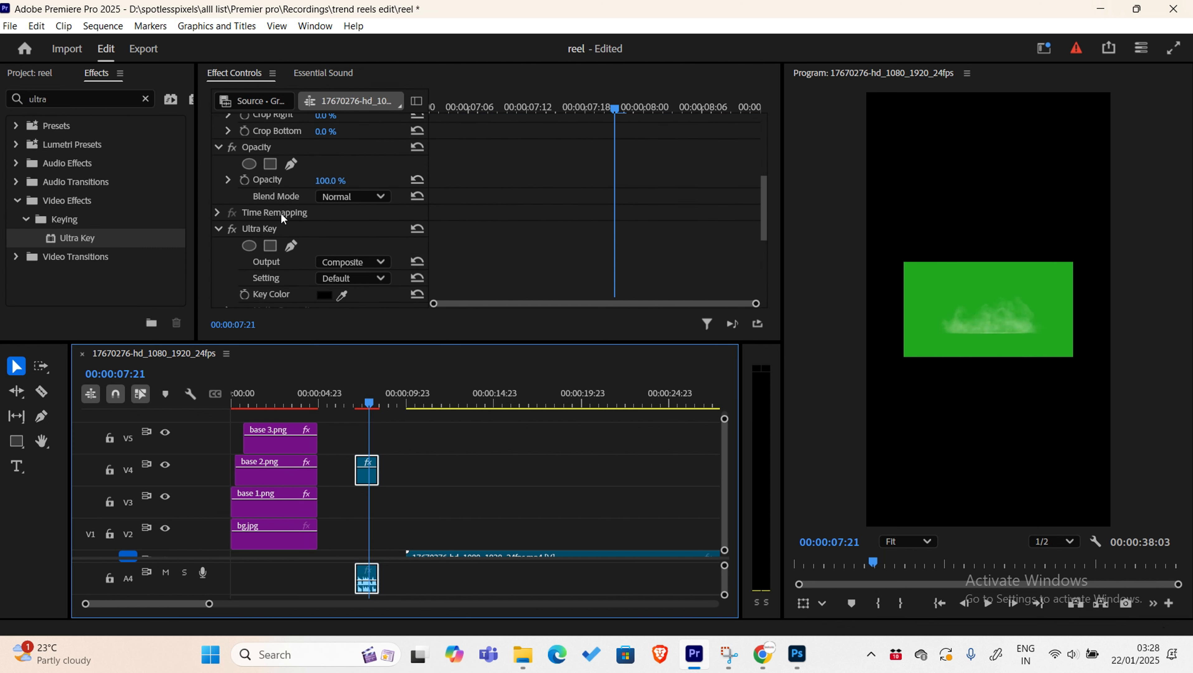
pyautogui.scroll(-2, 264, 282)
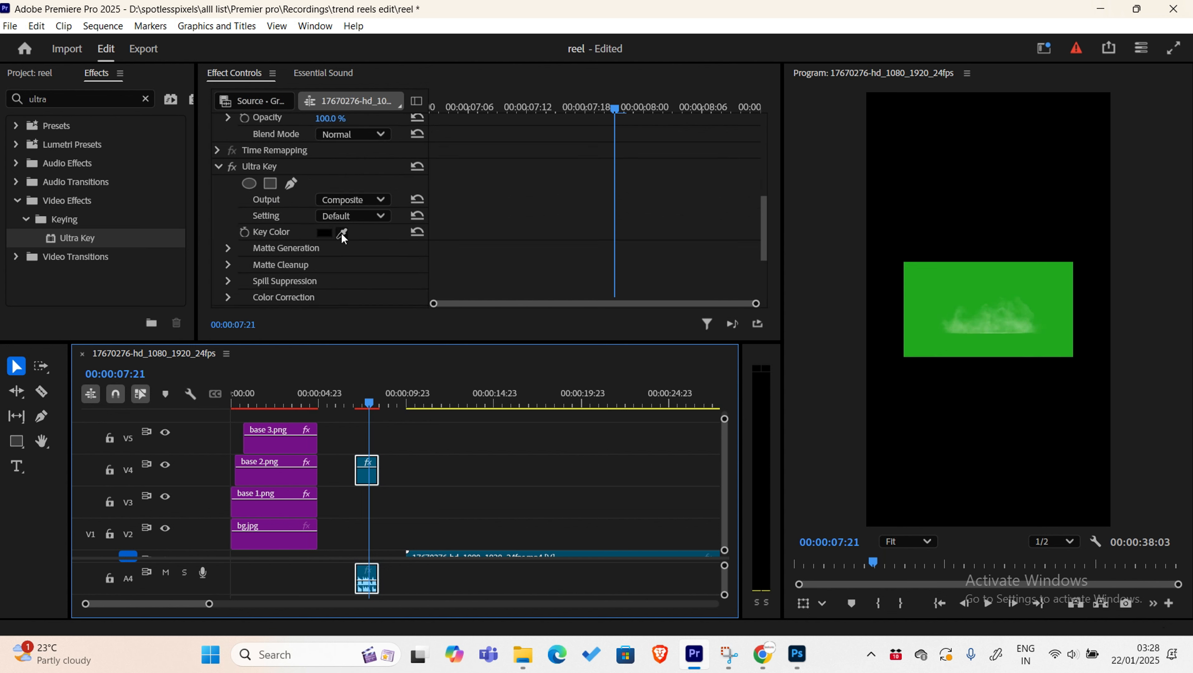
pyautogui.moveTo(341, 239); pyautogui.dragTo(953, 296)
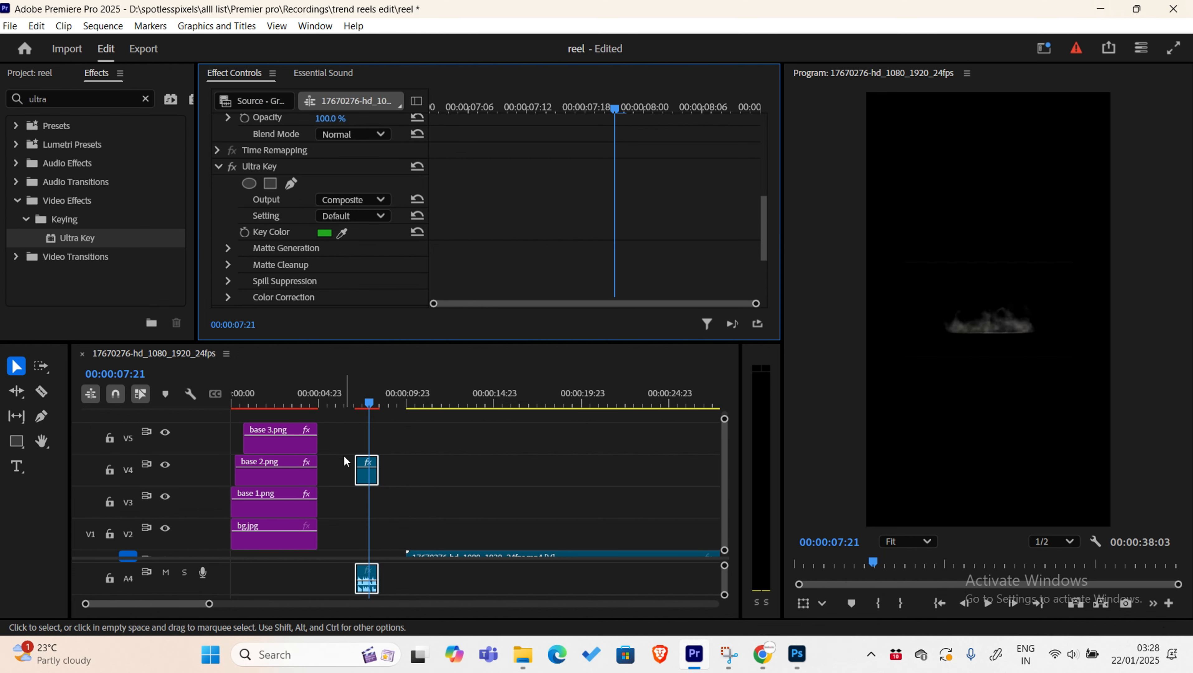
# - Raise the base 2.png and base 3.png clips by one track and move the dust clip to the start of V4
pyautogui.click(232, 405)
pyautogui.press('space')
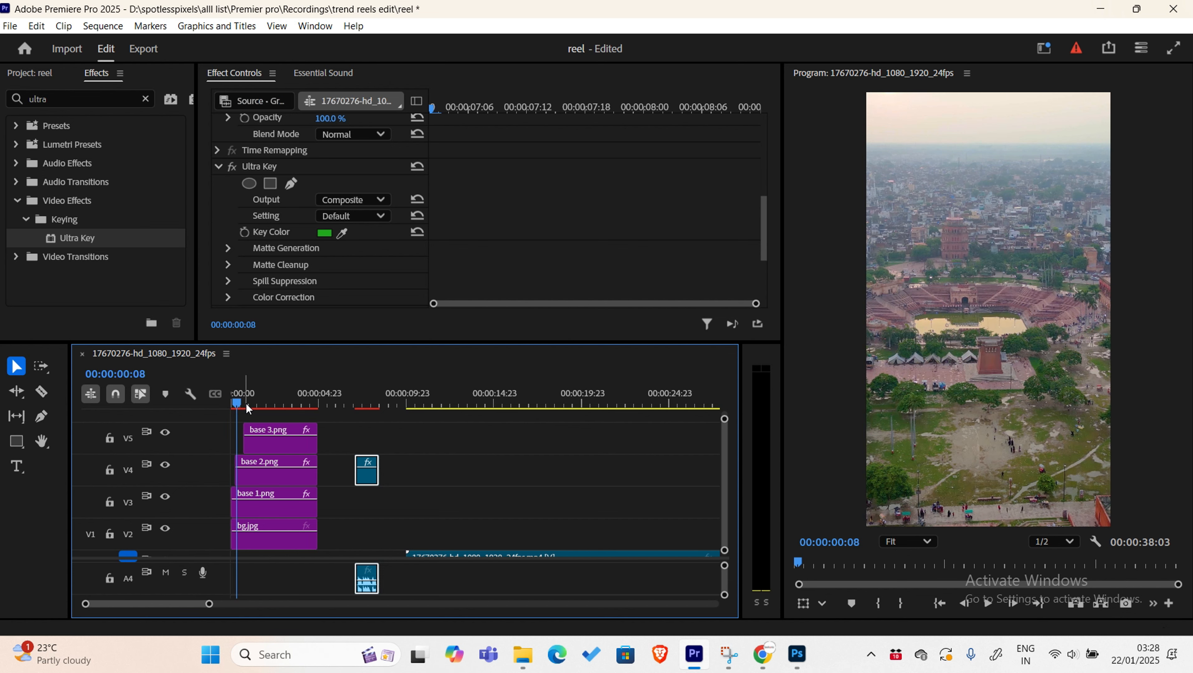
pyautogui.moveTo(286, 476); pyautogui.dragTo(287, 447)
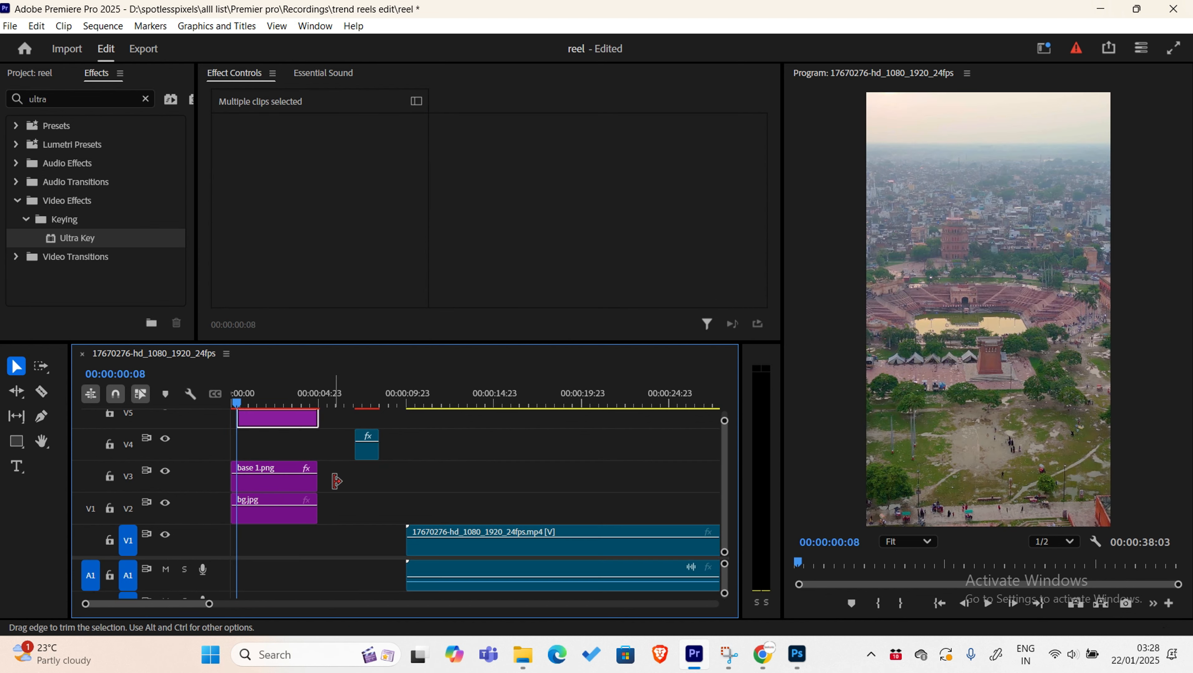
pyautogui.moveTo(372, 459); pyautogui.dragTo(249, 452)
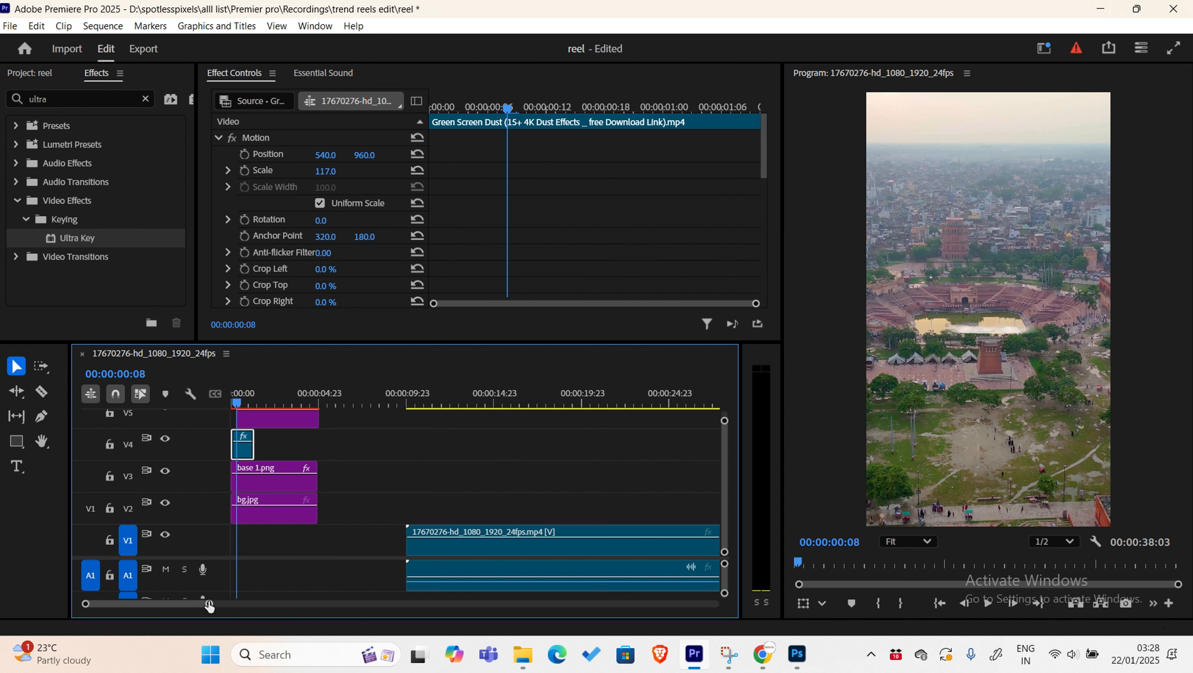
# - Set the dust clip's vertical position to 1145 so the dust sits at the foot of the tower
pyautogui.moveTo(208, 603); pyautogui.dragTo(155, 605)
pyautogui.press('Left')
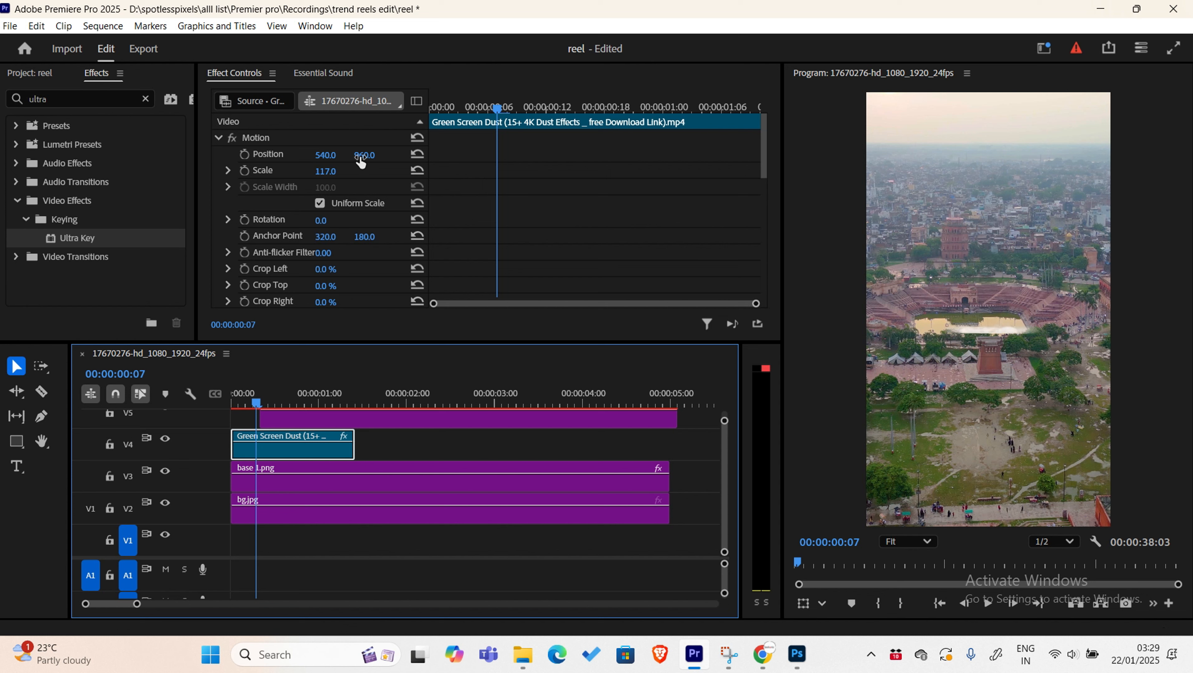
pyautogui.moveTo(360, 157); pyautogui.dragTo(476, 158)
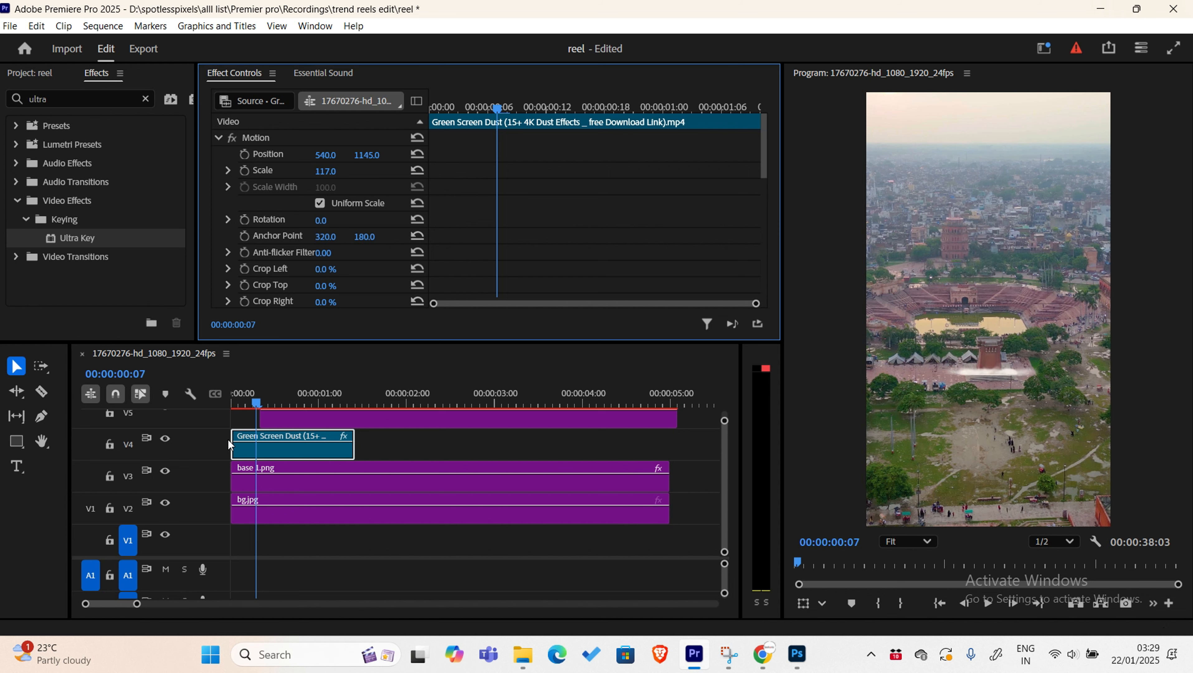
# - Shift the dust clip on V4 to start at about 00:00:00:03, when the first tower section lands
pyautogui.click(263, 450)
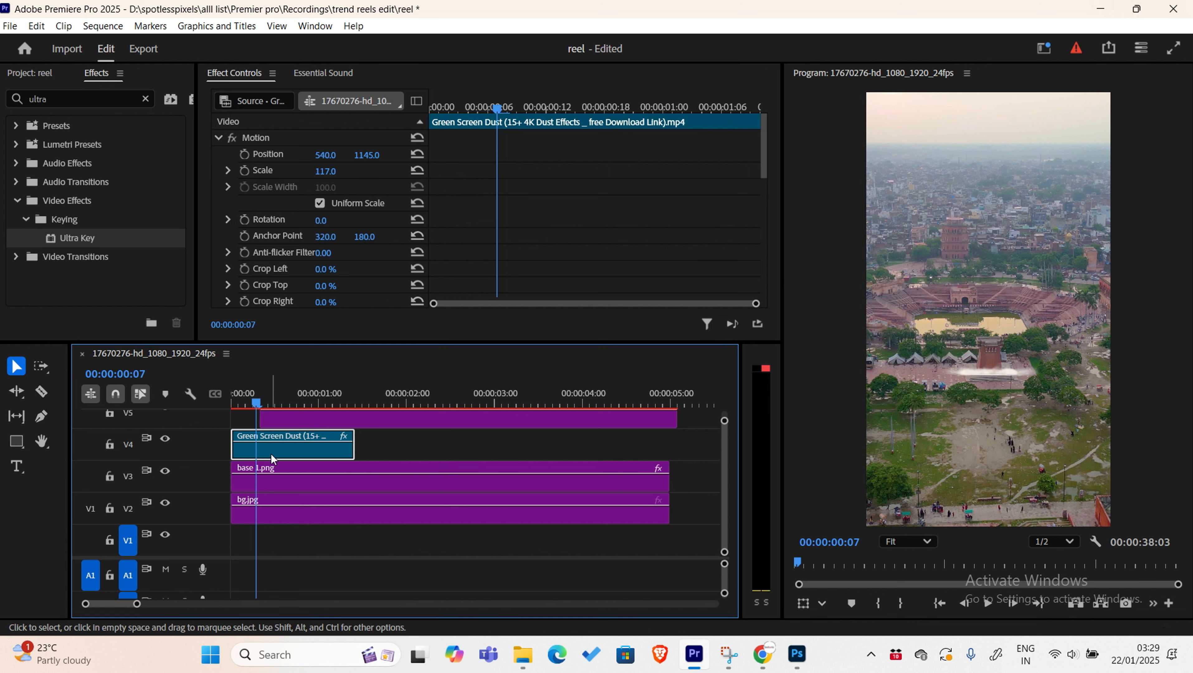
pyautogui.press('Left')
pyautogui.moveTo(278, 455); pyautogui.dragTo(264, 435)
pyautogui.press('Right')
pyautogui.press('Right')
pyautogui.press('Right')
pyautogui.press('Right')
pyautogui.press('Right')
pyautogui.press('Right')
pyautogui.press('Right')
pyautogui.press('Right')
pyautogui.press('Right')
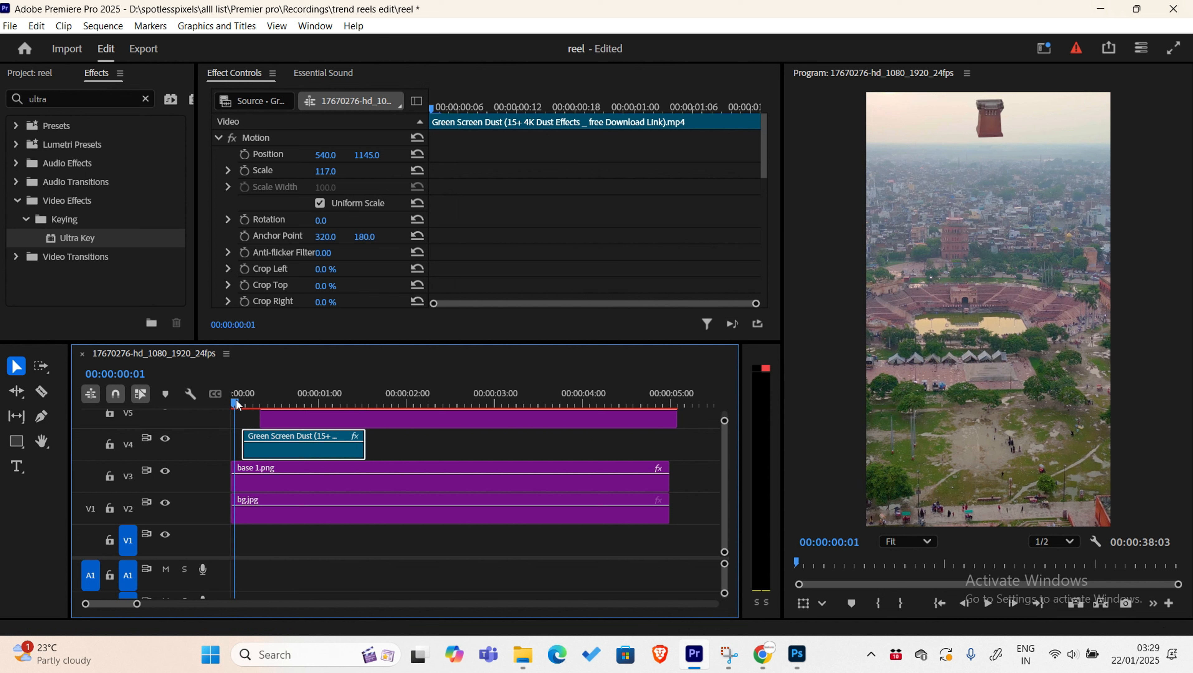
# - Scale the V4 dust clip to 76, set its vertical position to 1181, and play back the result
pyautogui.moveTo(327, 178)
pyautogui.mouseDown()
pyautogui.moveTo(297, 178)
pyautogui.moveTo(339, 177)
pyautogui.mouseUp()
pyautogui.scroll(3, 995, 377)
pyautogui.moveTo(366, 157)
pyautogui.mouseDown()
pyautogui.moveTo(340, 157)
pyautogui.moveTo(389, 157)
pyautogui.mouseUp()
pyautogui.press('space')
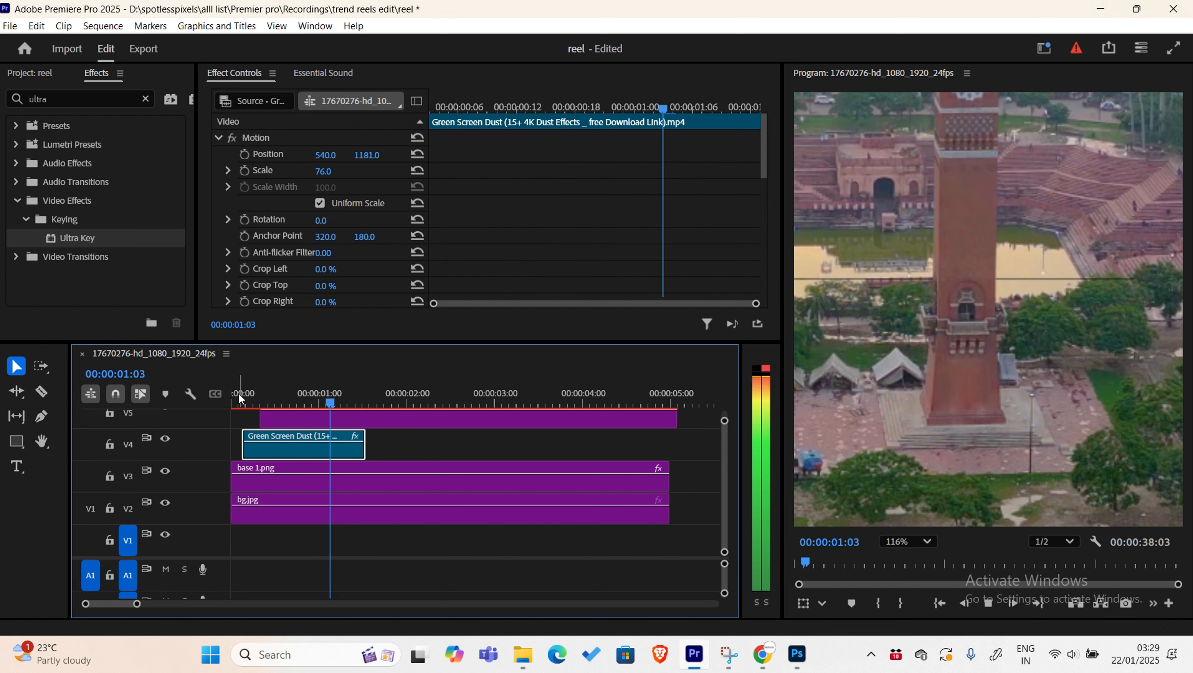
pyautogui.press('space')
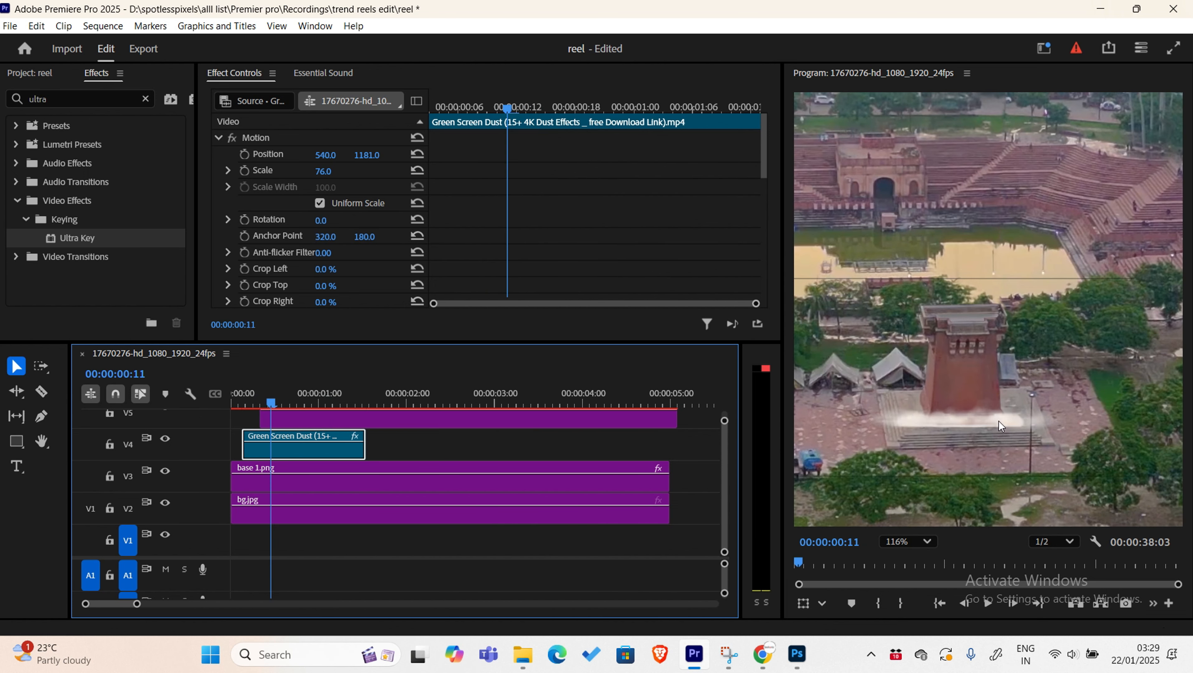
# - Shorten the V4 dust clip's duration to about one second using Speed/Duration
pyautogui.rightClick(303, 459)
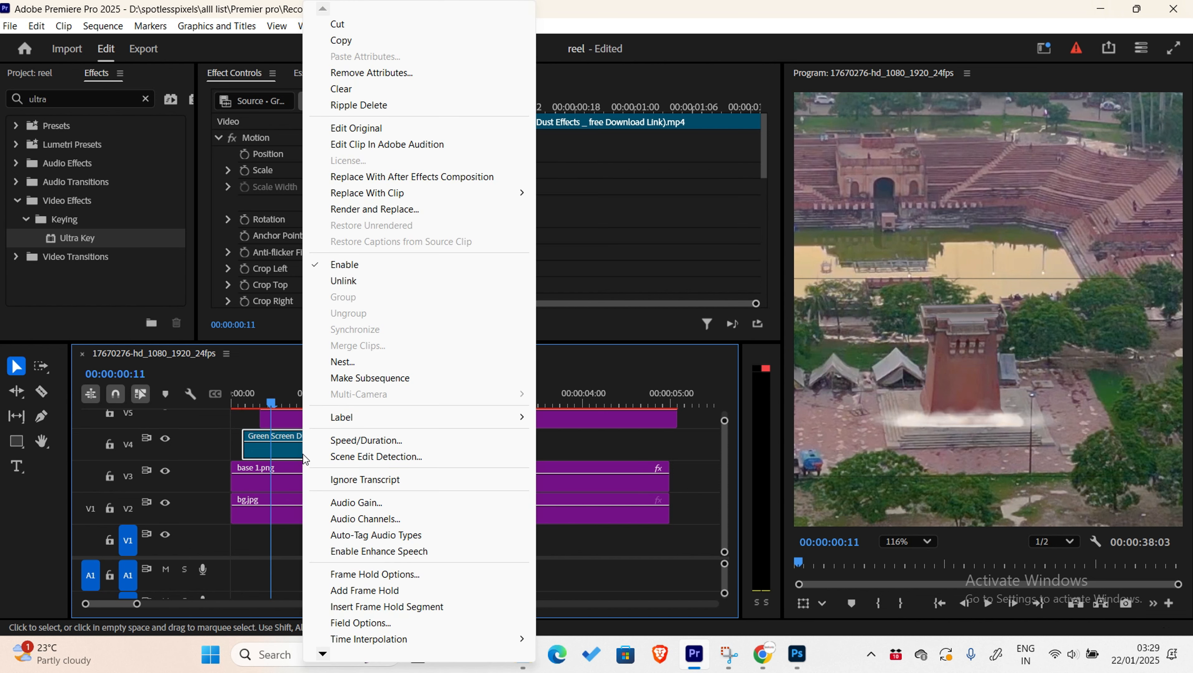
pyautogui.click(358, 439)
pyautogui.click(577, 280)
pyautogui.click(578, 280)
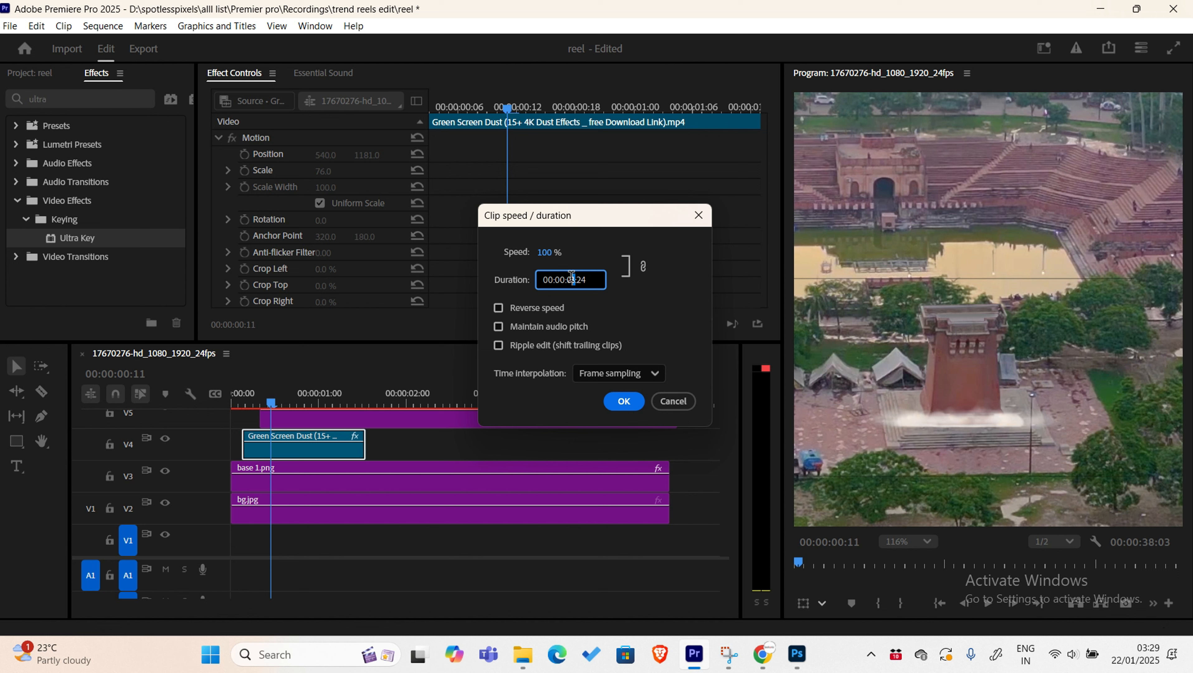
pyautogui.click(624, 402)
# - Preview the sequence from the start and shift the V4 dust clip to begin at about 00:00:00:05
pyautogui.moveTo(265, 406); pyautogui.dragTo(129, 413)
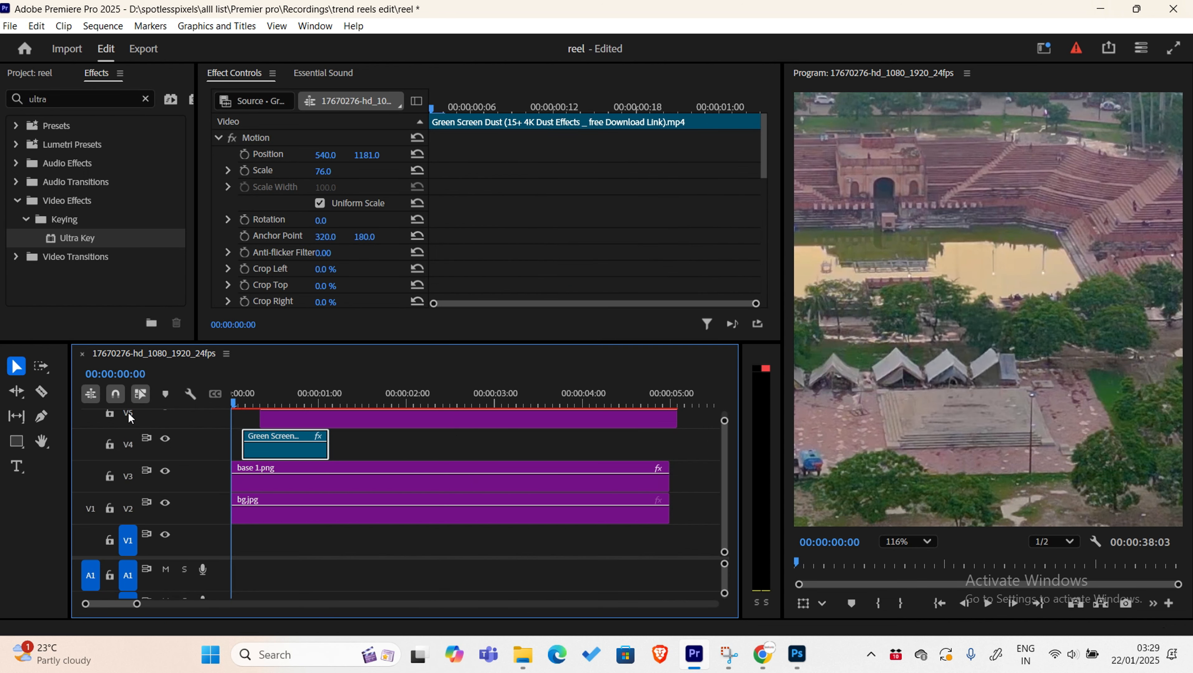
pyautogui.press('space')
pyautogui.moveTo(254, 436); pyautogui.dragTo(260, 436)
# - Move base 3.png up to V7 and duplicate the dust clip onto V6, starting at 00:00:00:17
pyautogui.click(294, 406)
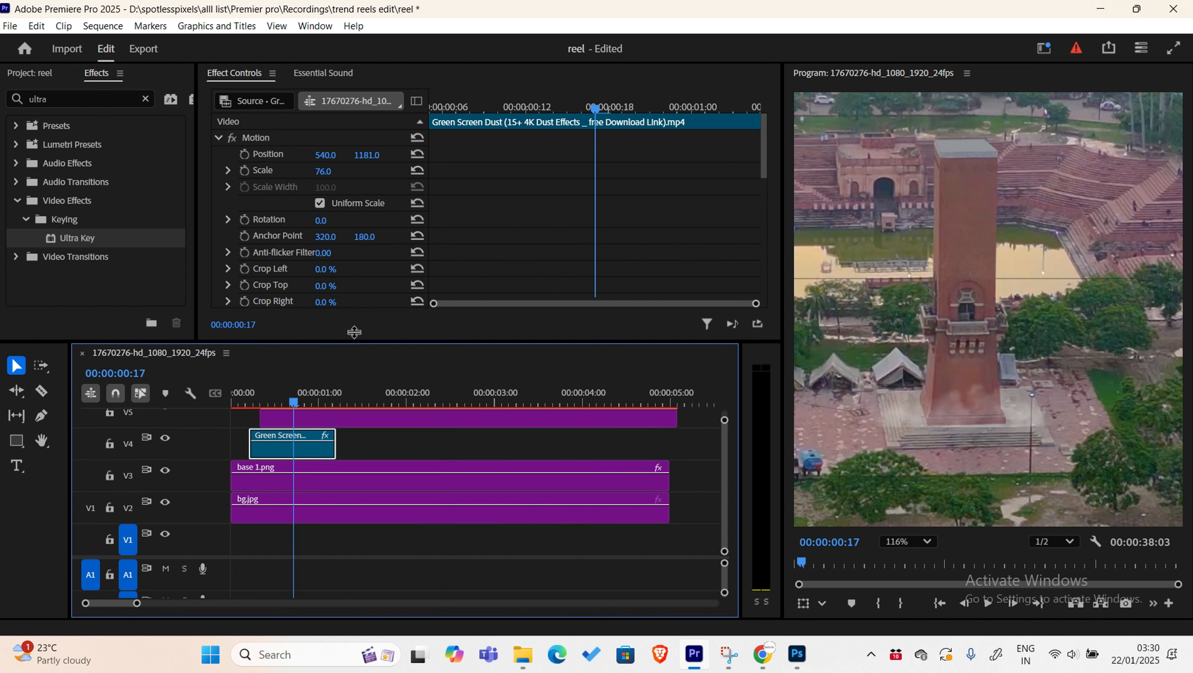
pyautogui.moveTo(355, 343); pyautogui.dragTo(375, 213)
pyautogui.moveTo(349, 358); pyautogui.dragTo(351, 325)
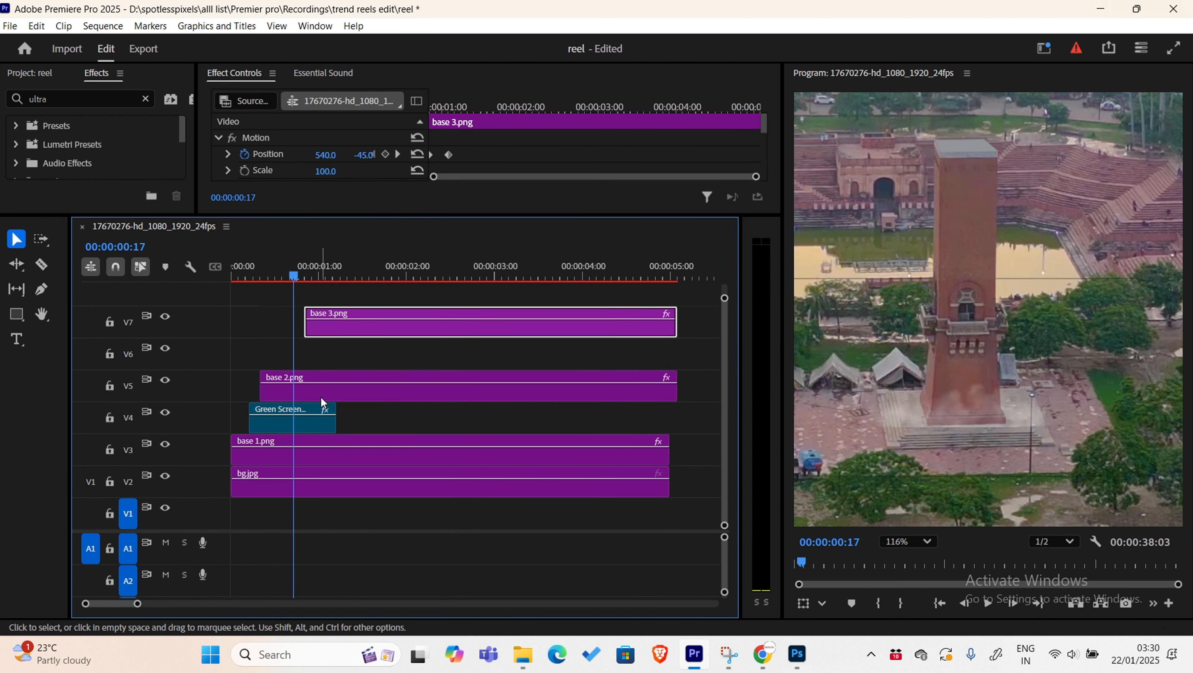
pyautogui.moveTo(307, 421); pyautogui.dragTo(351, 355)
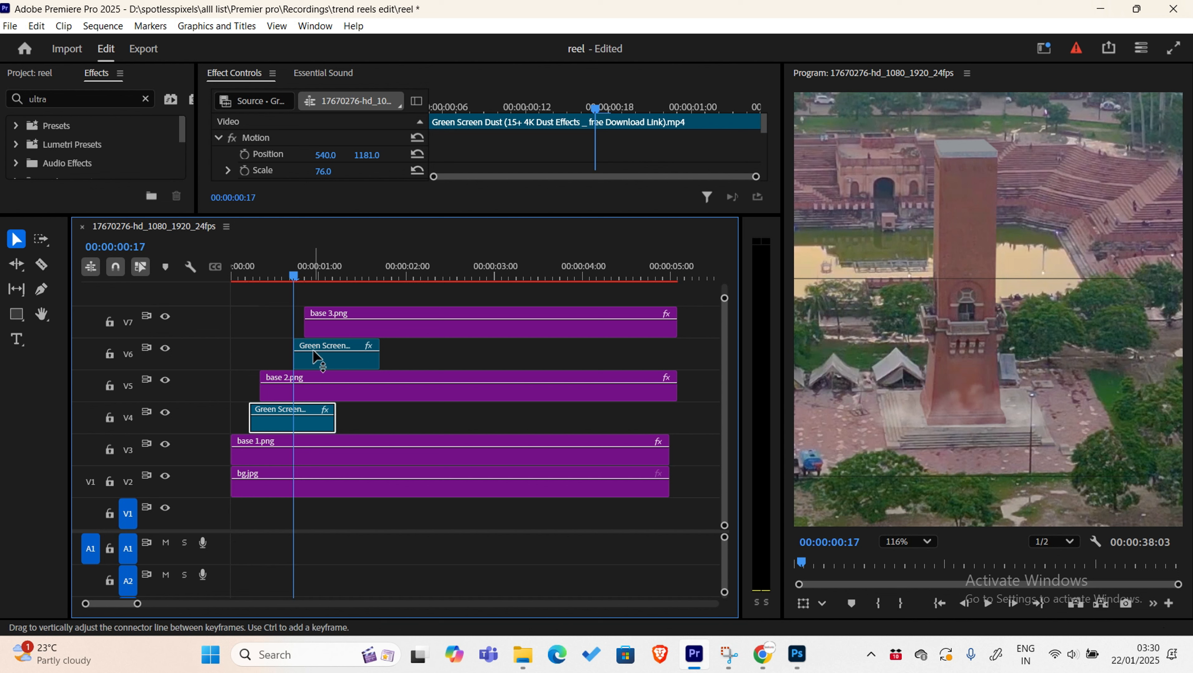
# - Scale the V6 dust clip to 44 and set its vertical position to 1064, at the joint below the second section
pyautogui.moveTo(294, 277); pyautogui.dragTo(308, 277)
pyautogui.click(321, 363)
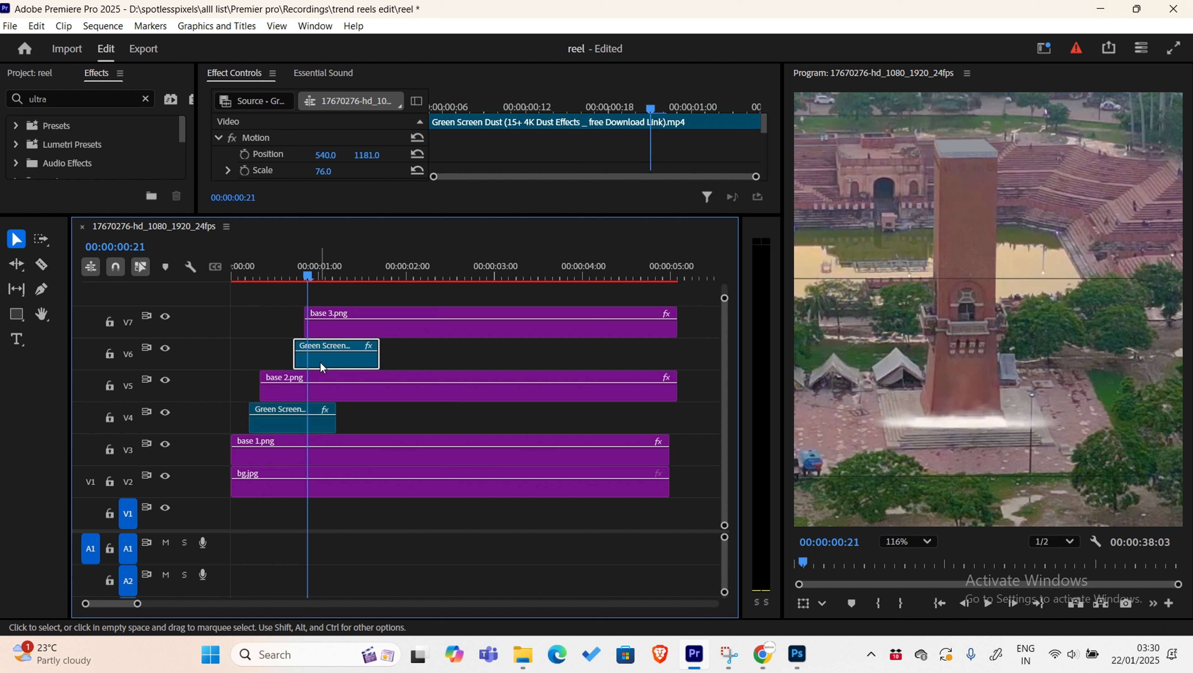
pyautogui.moveTo(366, 163); pyautogui.dragTo(314, 171)
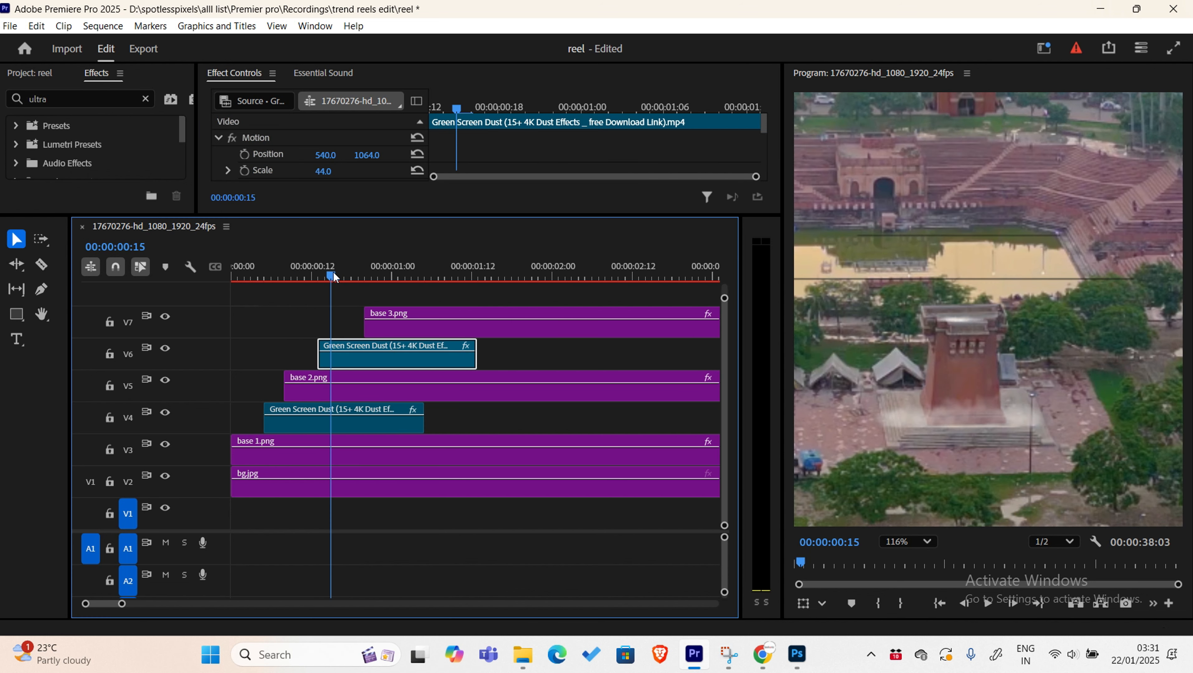
# - Shift the V6 dust clip to start at 00:00:00:15, when base 2.png lands, and scrub back over the timing
pyautogui.moveTo(334, 273); pyautogui.dragTo(341, 273)
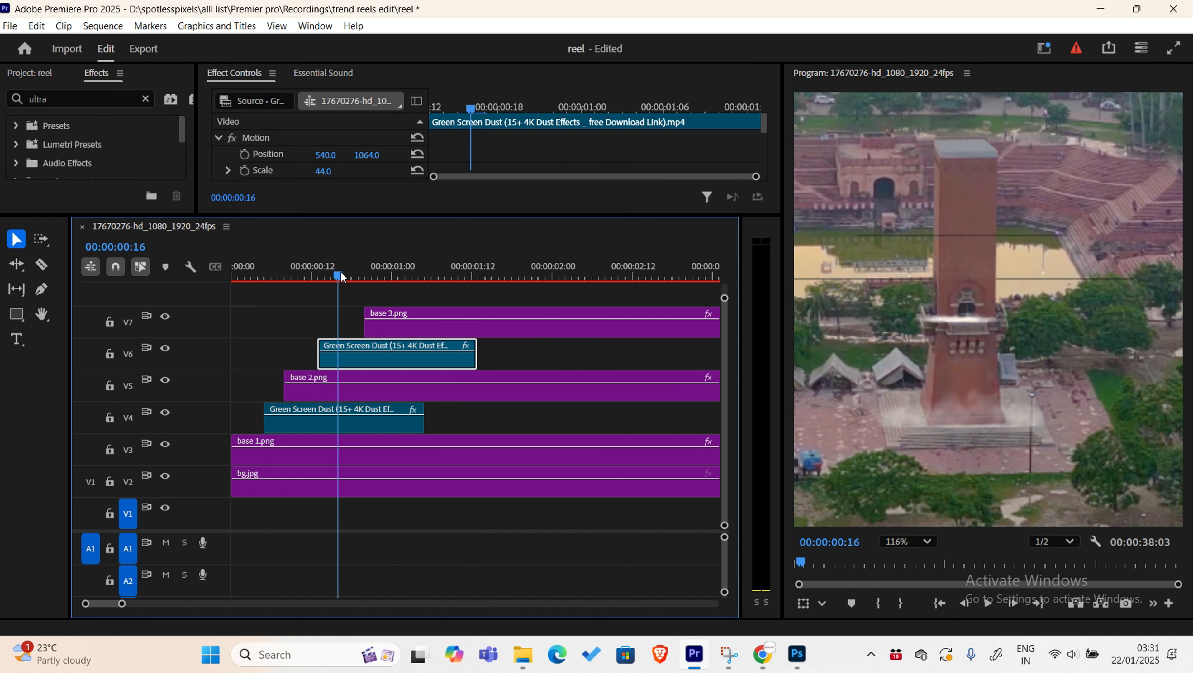
pyautogui.moveTo(343, 362); pyautogui.dragTo(365, 365)
pyautogui.press('Left')
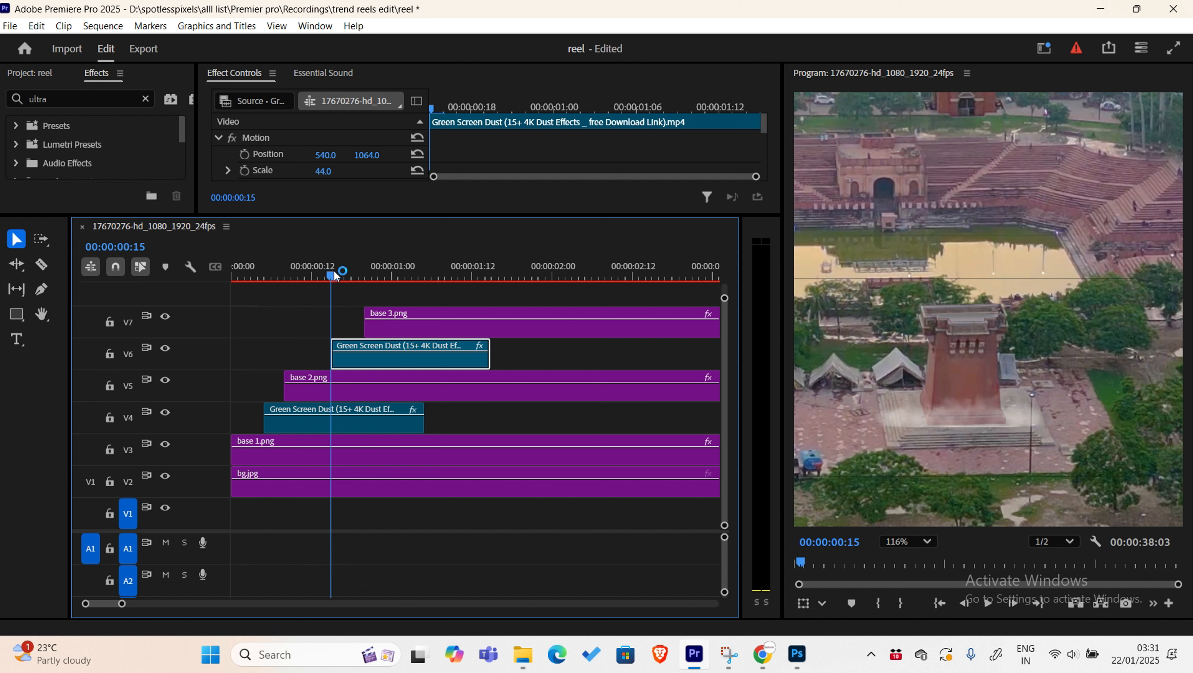
pyautogui.click(345, 275)
pyautogui.moveTo(346, 275); pyautogui.dragTo(290, 294)
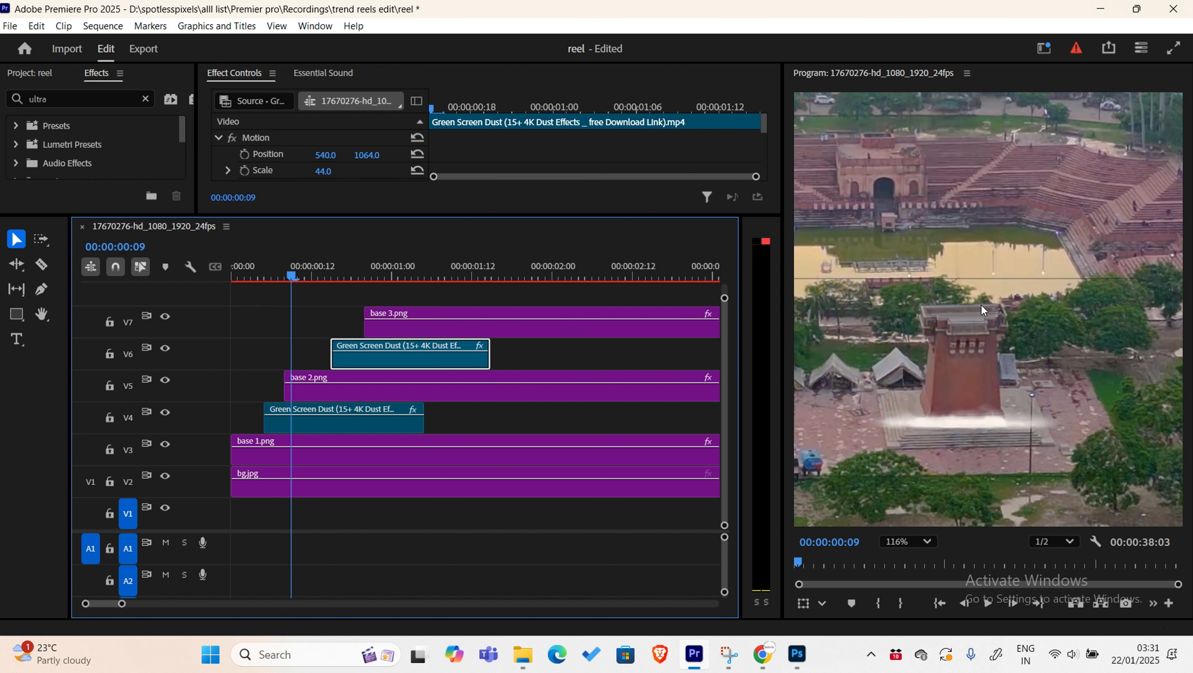
# - Examine how both dust clips look around the first and second tower sections and review their Motion settings
pyautogui.scroll(-2, 981, 305)
pyautogui.scroll(1, 963, 311)
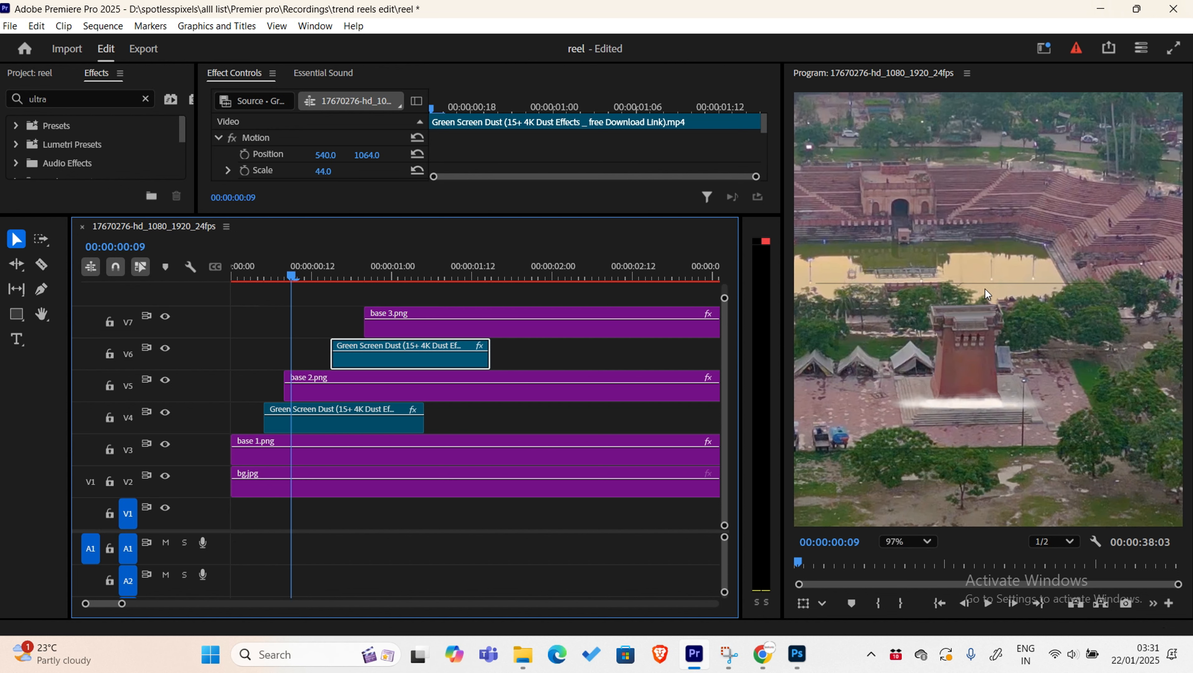
pyautogui.click(300, 419)
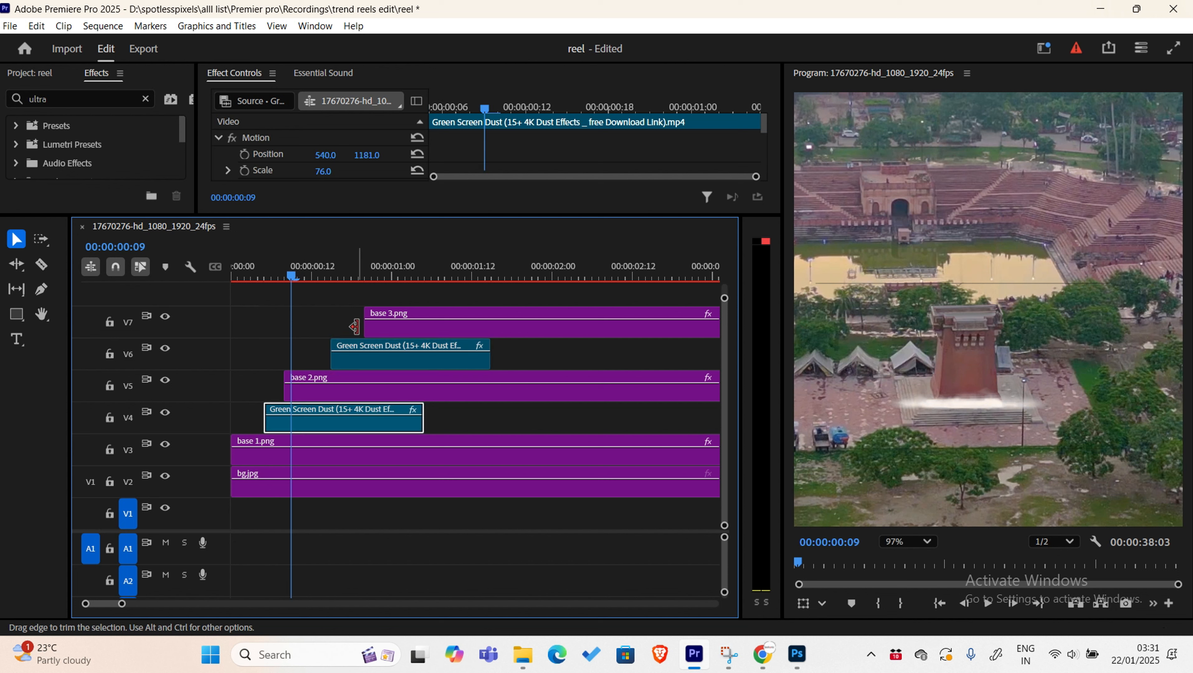
pyautogui.click(259, 278)
pyautogui.moveTo(259, 280); pyautogui.dragTo(361, 286)
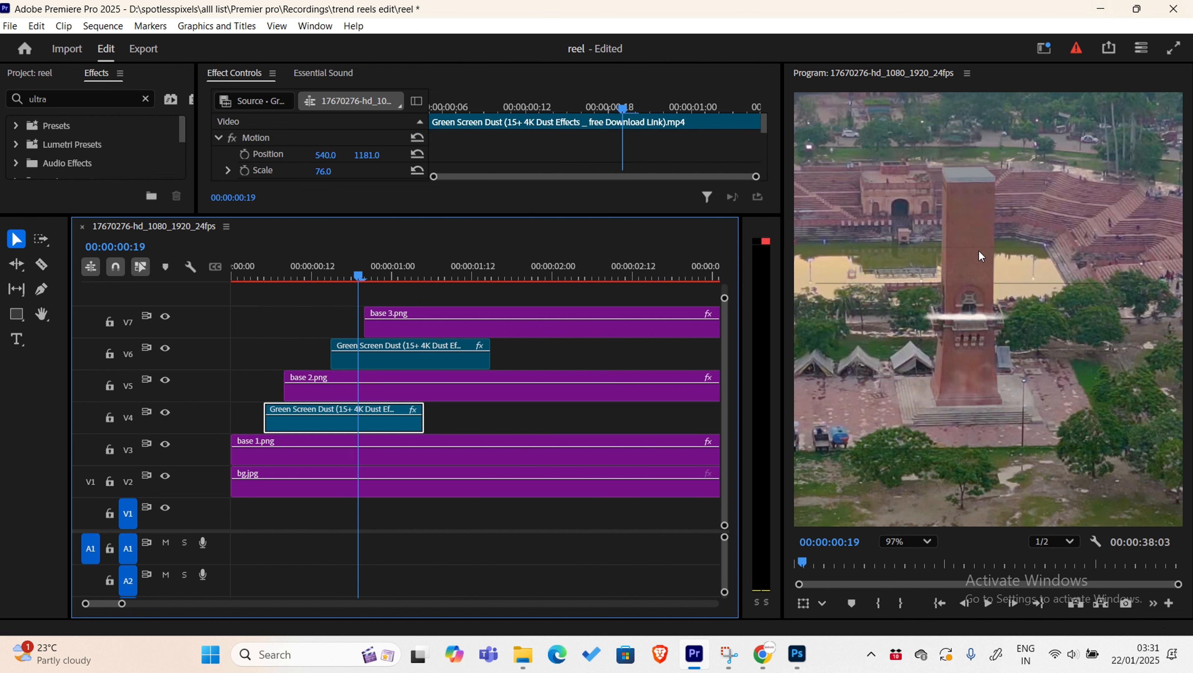
pyautogui.click(284, 277)
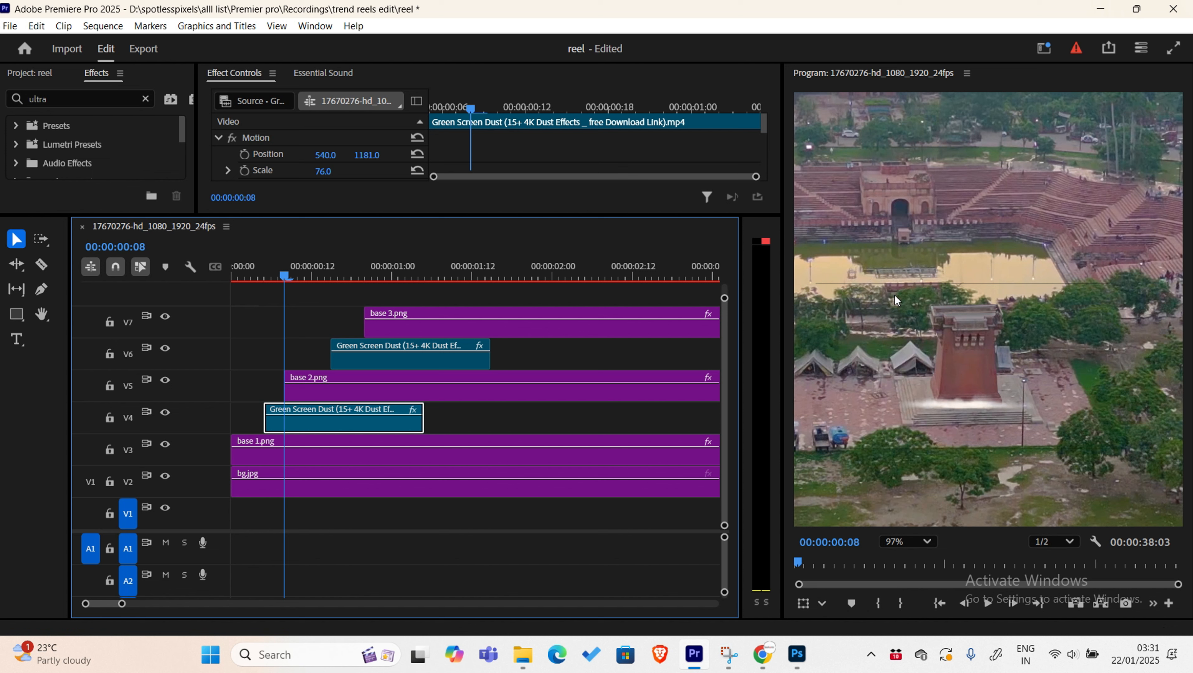
pyautogui.click(267, 420)
pyautogui.click(286, 426)
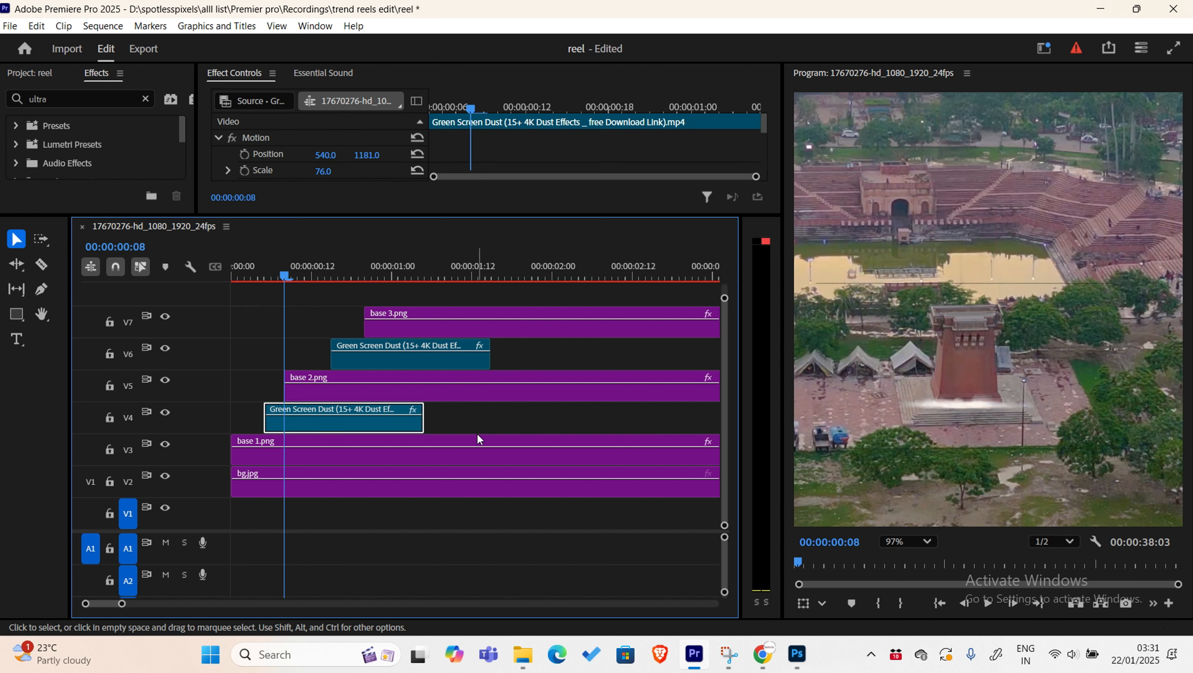
pyautogui.scroll(-1, 272, 134)
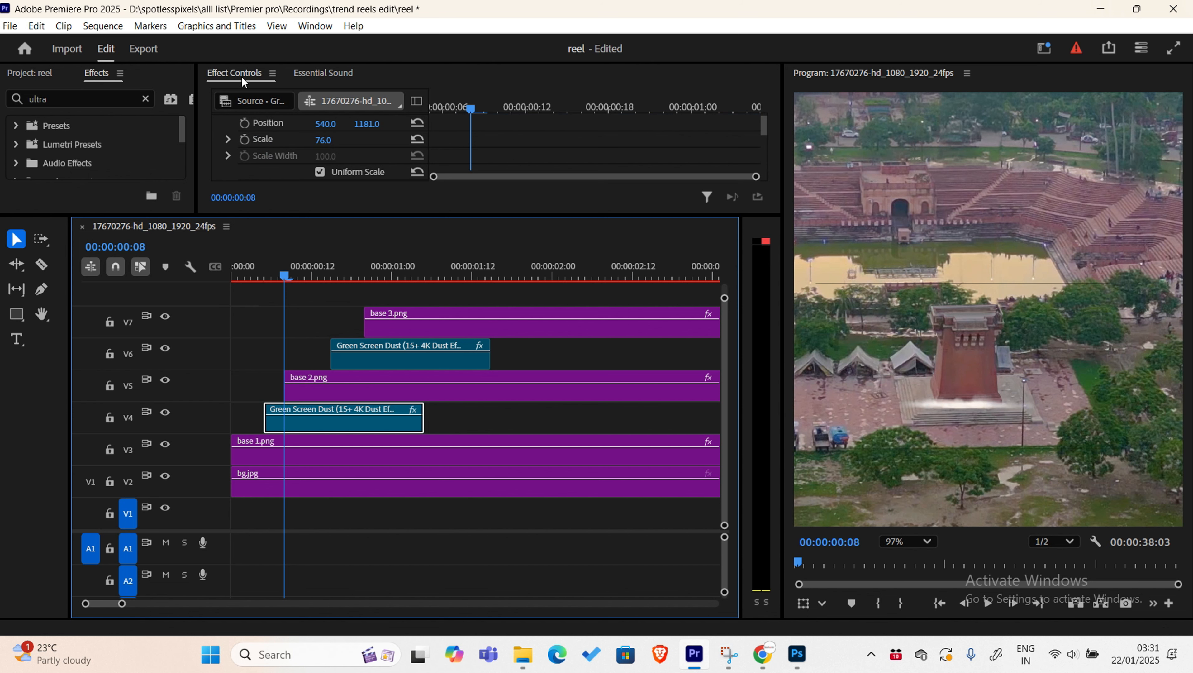
pyautogui.scroll(1, 257, 143)
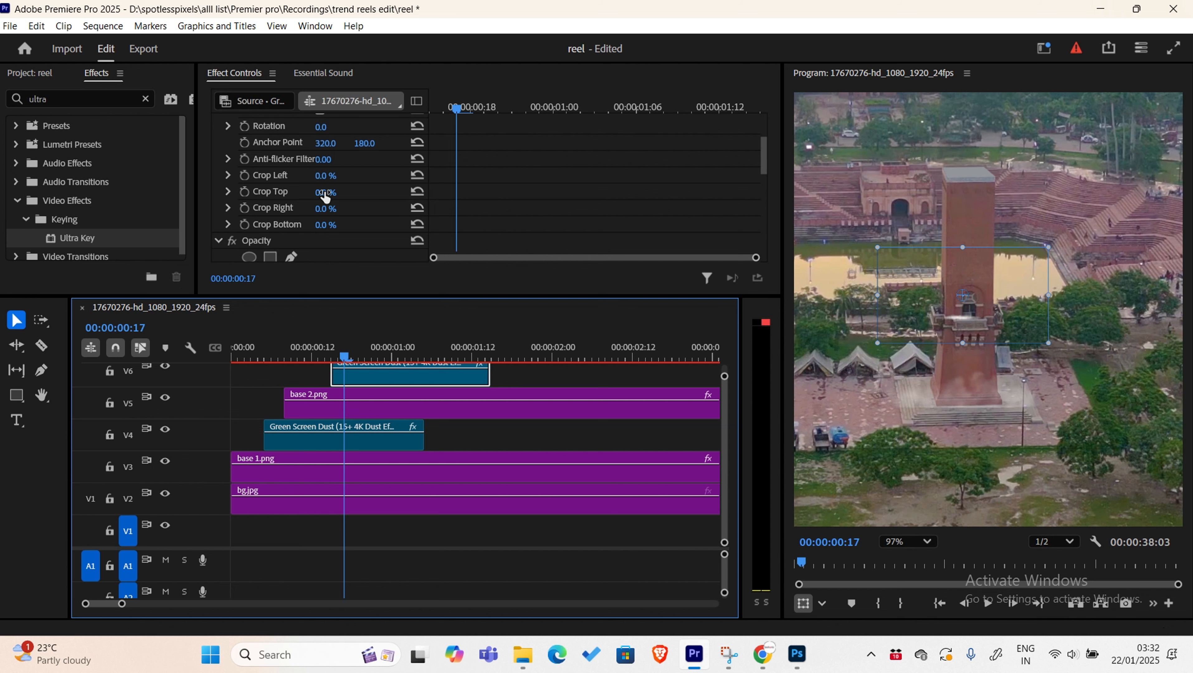
# - Set the Crop Top of the V6 dust clip to 24% and check the result at 00:00:00:16
pyautogui.moveTo(325, 196); pyautogui.dragTo(328, 197)
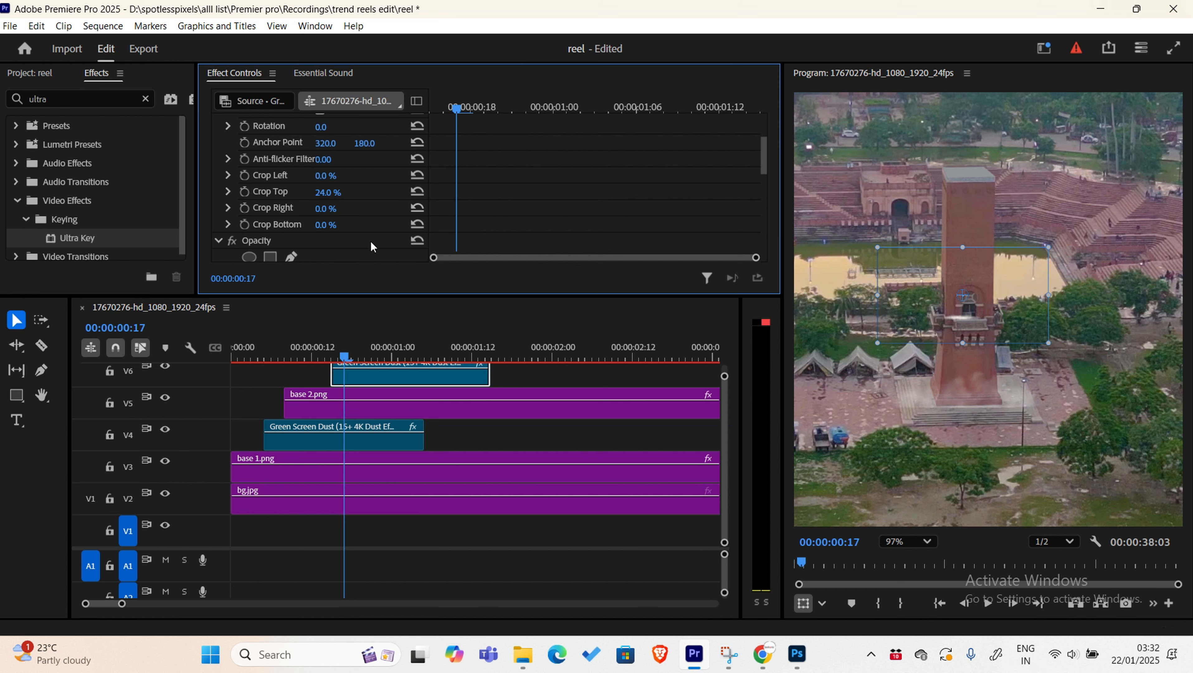
pyautogui.click(447, 443)
pyautogui.moveTo(343, 358)
pyautogui.mouseDown()
pyautogui.moveTo(266, 359)
pyautogui.moveTo(338, 360)
pyautogui.mouseUp()
pyautogui.click(348, 377)
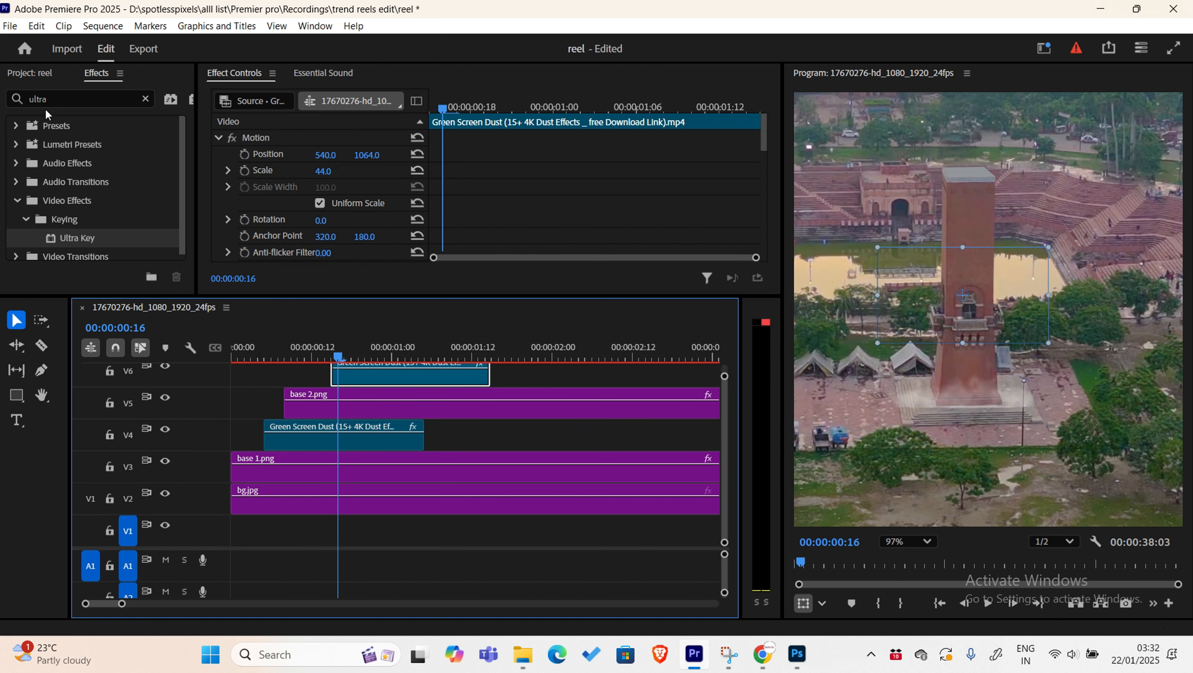
# - Search the effects for Crop, try it on the V6 dust clip, and set the clip's horizontal position to 546
pyautogui.doubleClick(89, 99)
pyautogui.write('c')
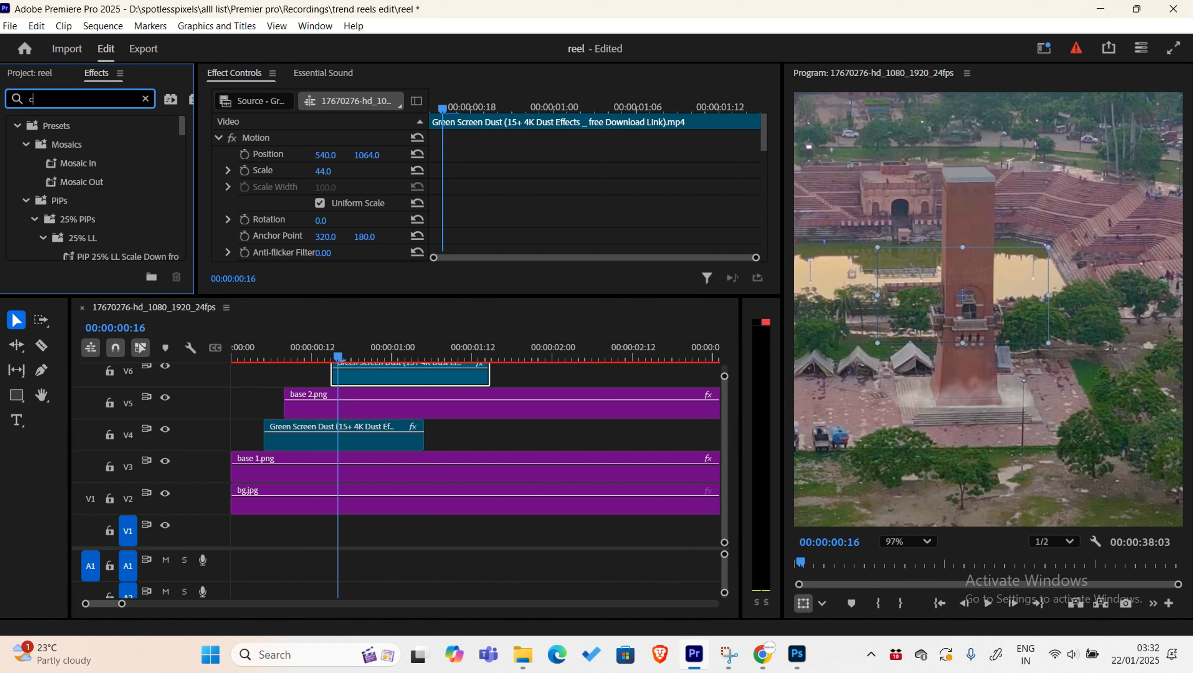
pyautogui.write('rop')
pyautogui.moveTo(78, 238); pyautogui.dragTo(384, 304)
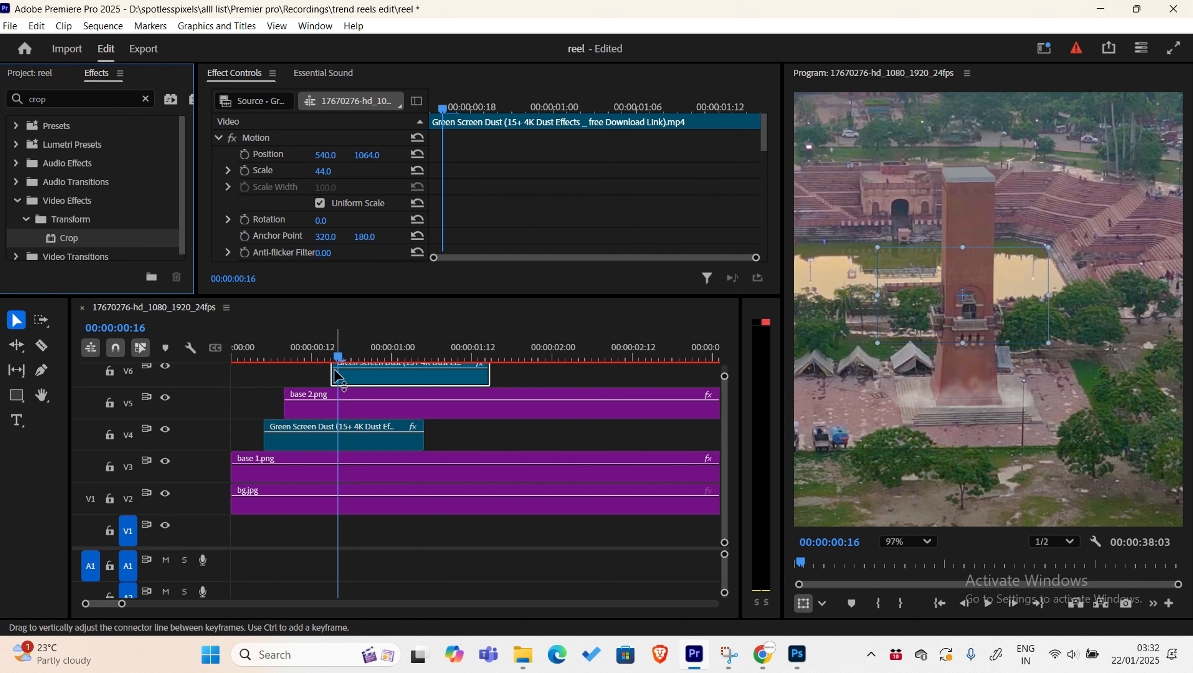
pyautogui.moveTo(338, 357); pyautogui.dragTo(384, 380)
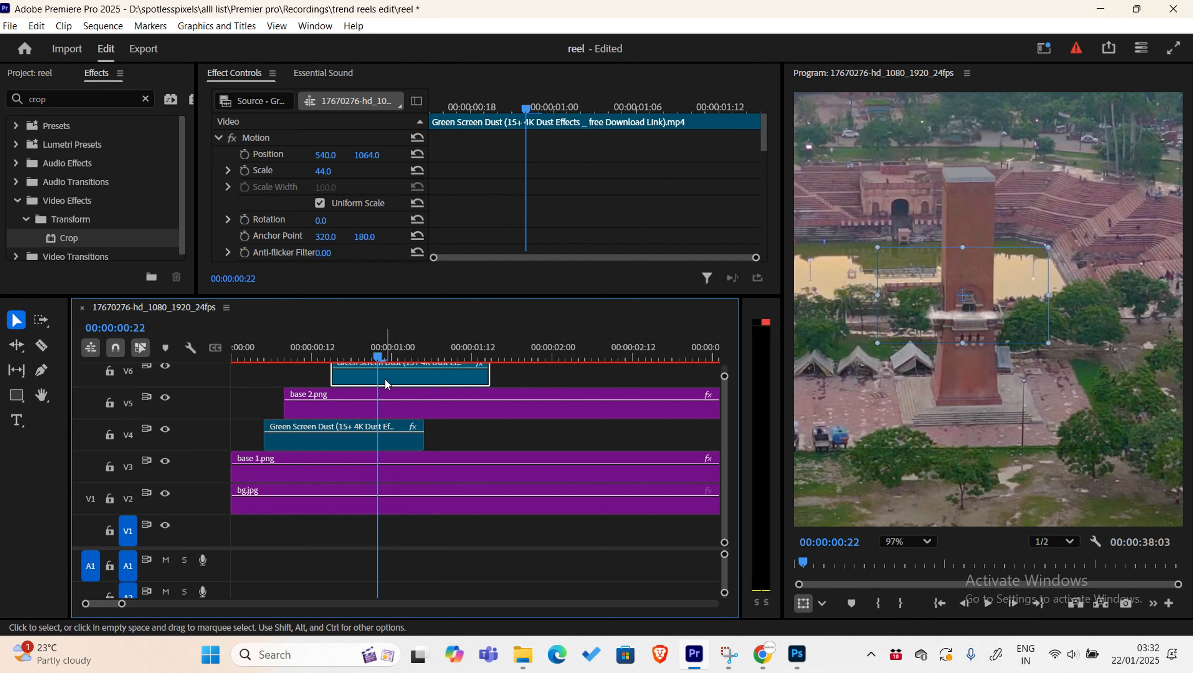
pyautogui.moveTo(322, 162); pyautogui.dragTo(325, 162)
# - Duplicate the V6 dust clip onto V8 starting at 00:00:01:00 and set the copy's vertical position to 832
pyautogui.moveTo(381, 358); pyautogui.dragTo(406, 362)
pyautogui.scroll(2, 389, 375)
pyautogui.moveTo(408, 426); pyautogui.dragTo(420, 400)
pyautogui.scroll(2, 381, 393)
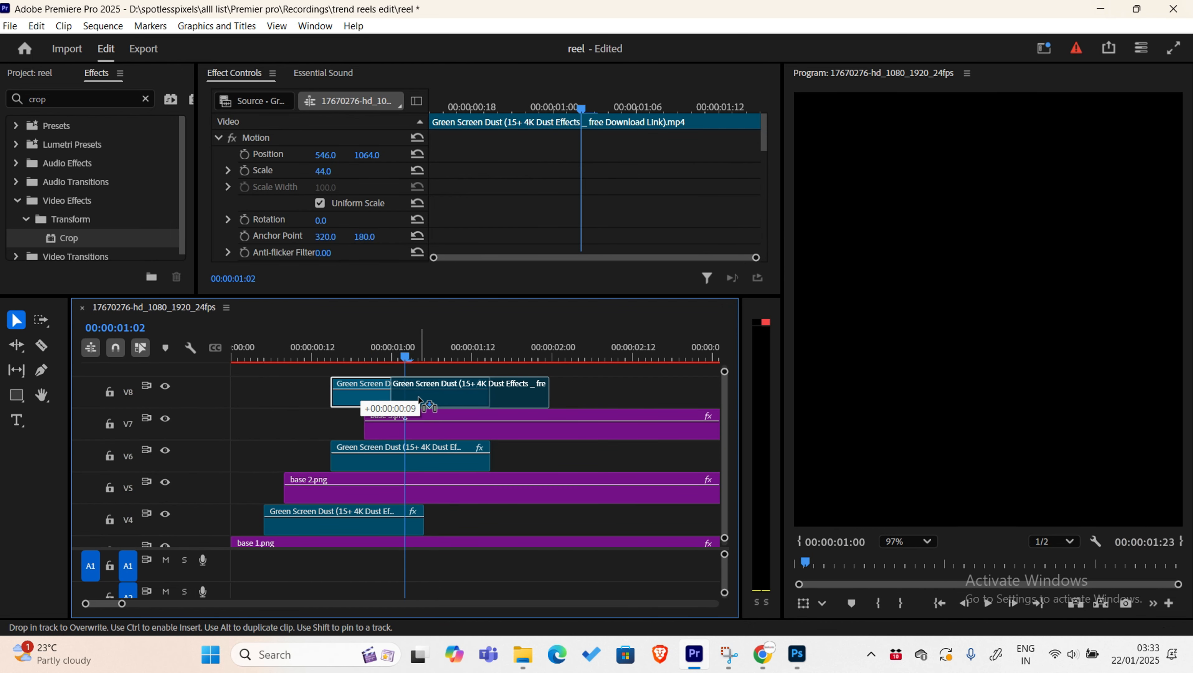
# - Play the reel from the start several times and scrub through it to check the section drops and dust timing
pyautogui.press('space')
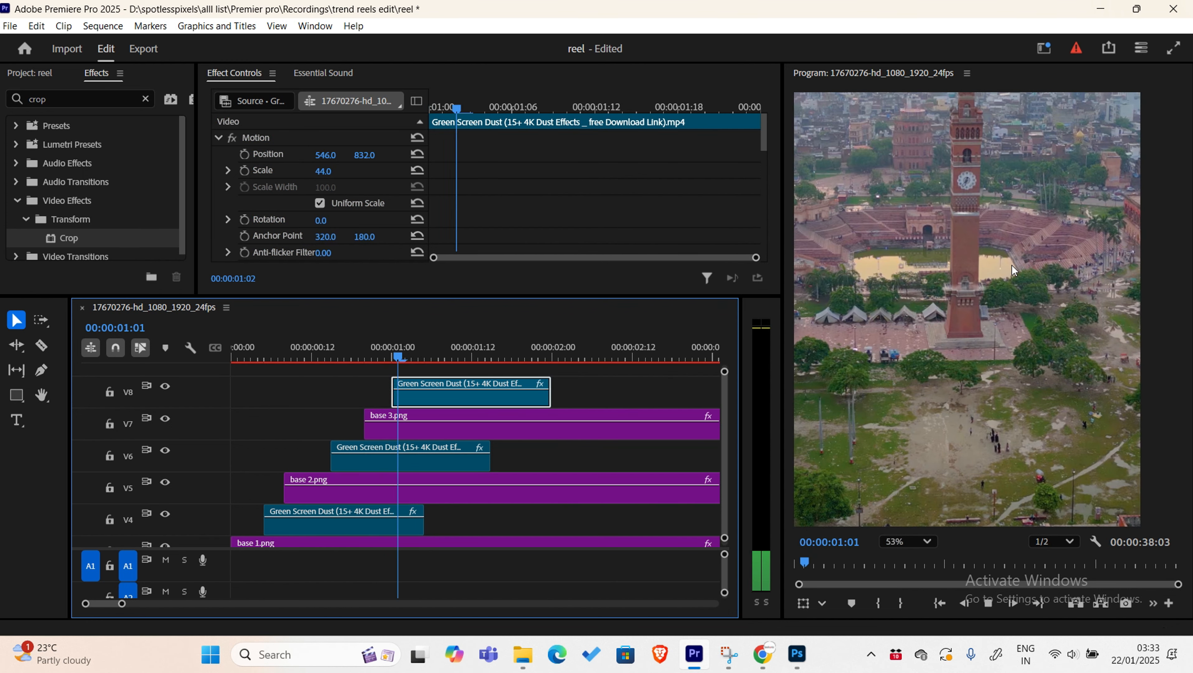
pyautogui.click(288, 354)
pyautogui.press('space')
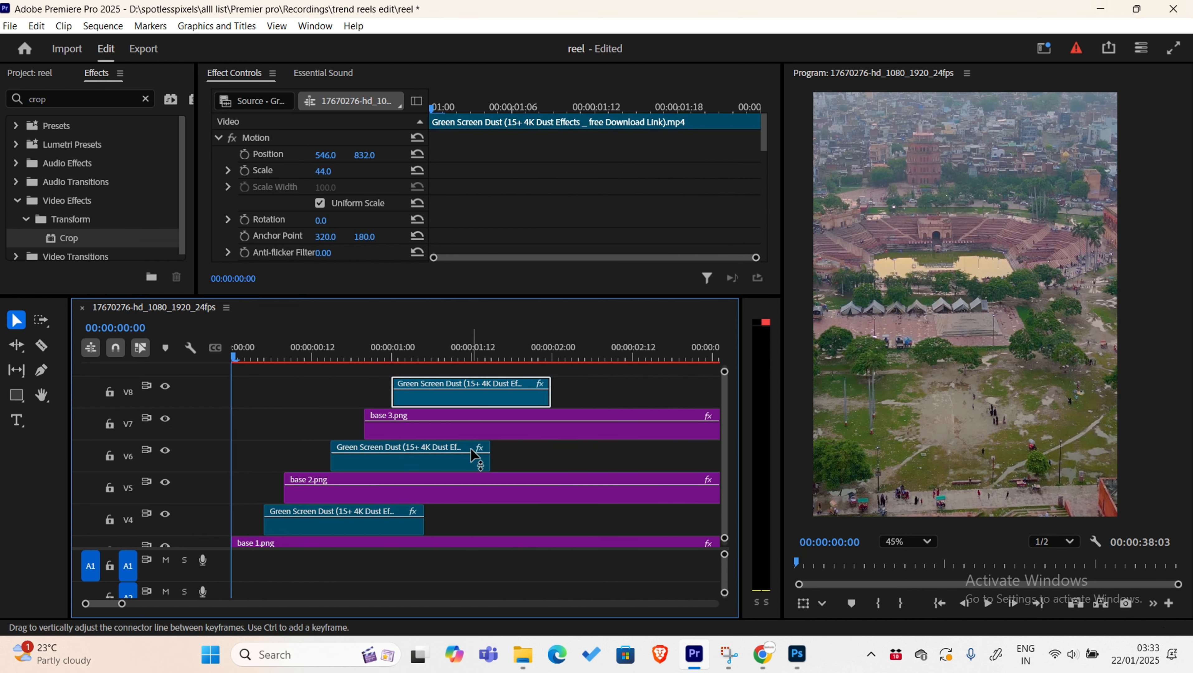
pyautogui.press('space')
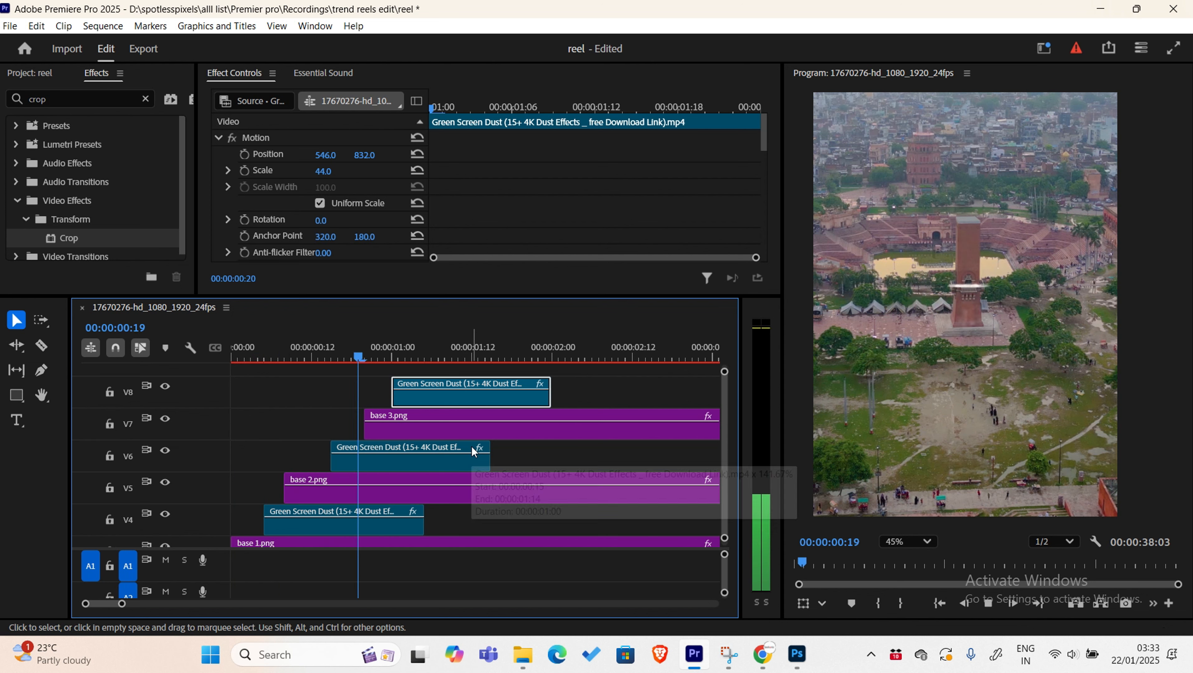
pyautogui.press('space')
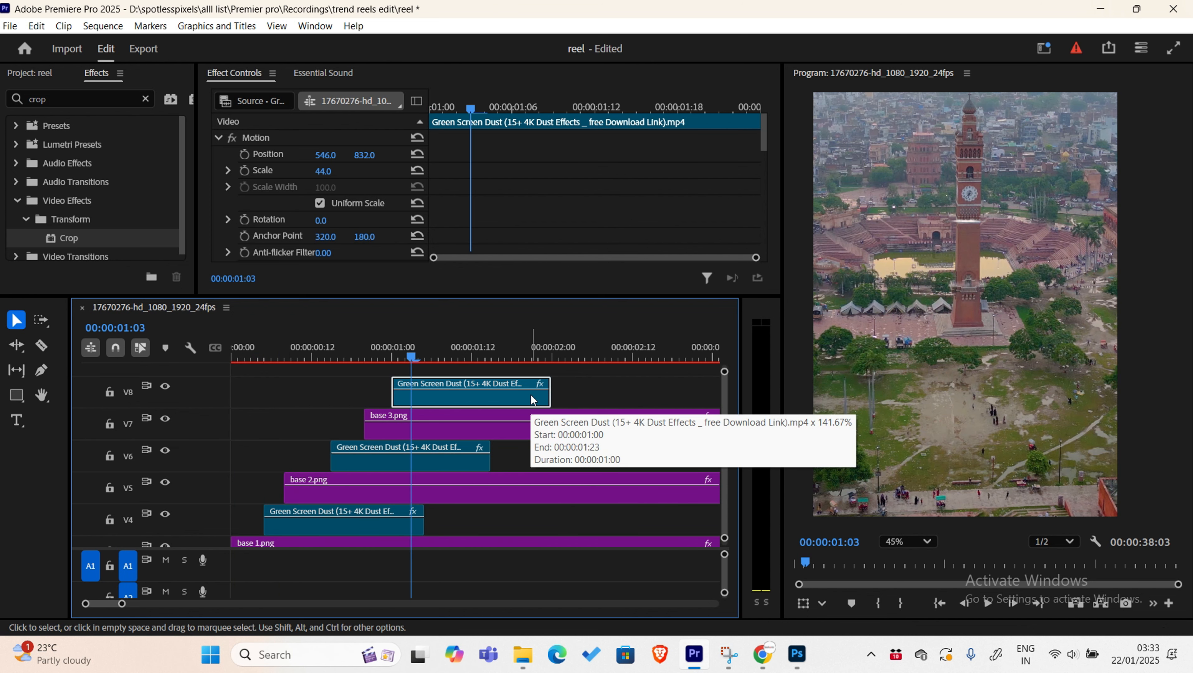
pyautogui.press('Home')
pyautogui.press('space')
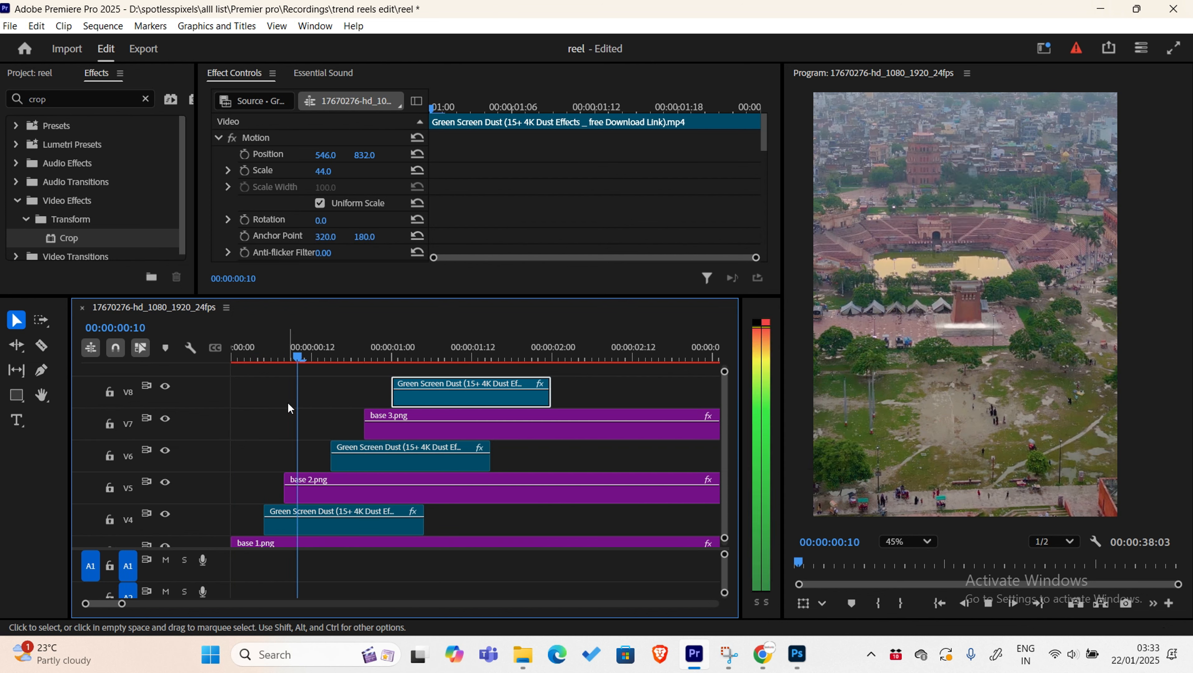
pyautogui.moveTo(273, 350); pyautogui.dragTo(230, 353)
pyautogui.press('space')
pyautogui.press('space')
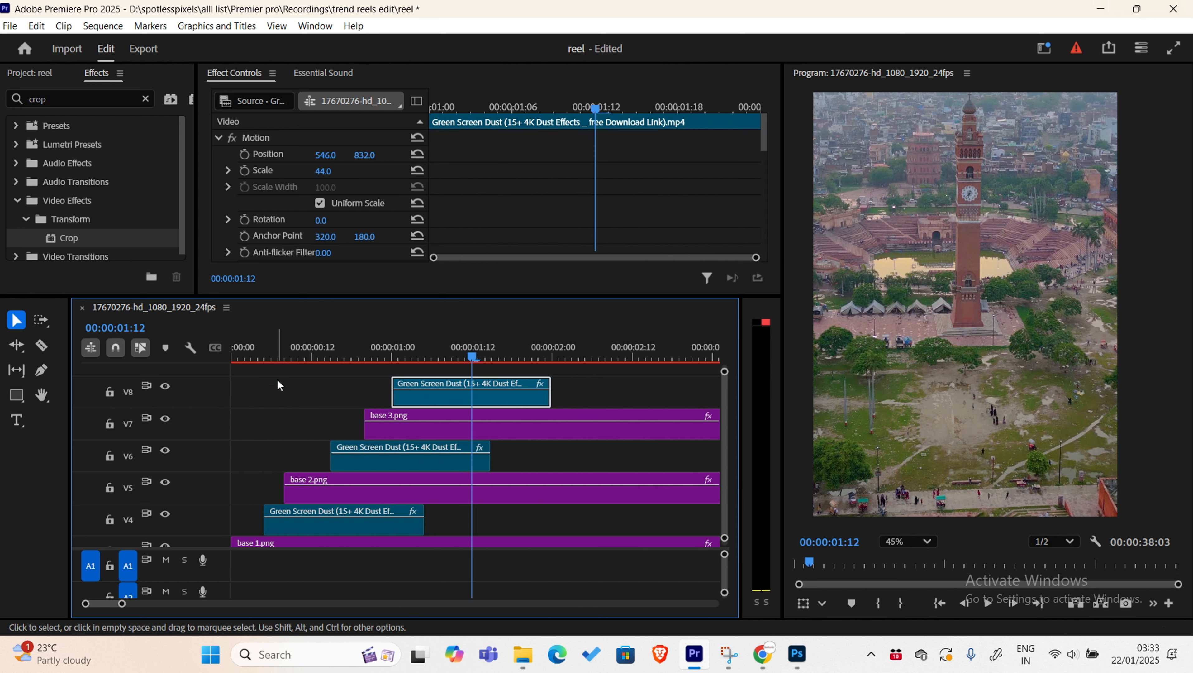
pyautogui.click(271, 357)
pyautogui.moveTo(272, 357); pyautogui.dragTo(504, 391)
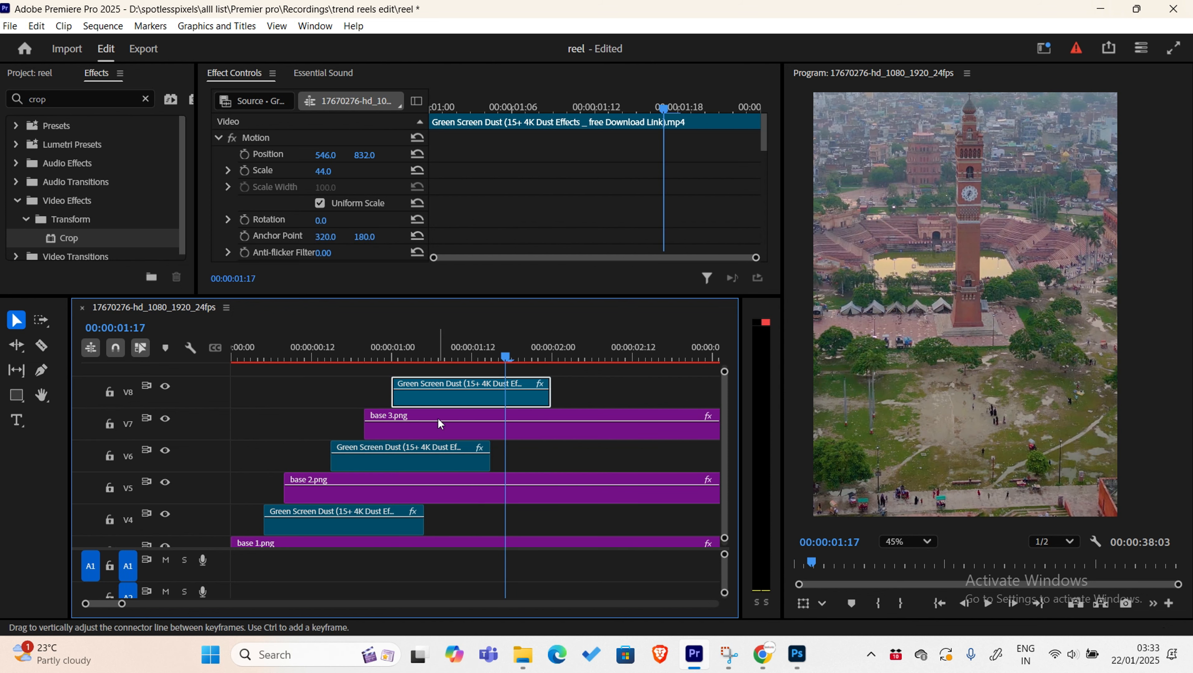
# - Cut base 3.png and base 2.png at 00:00:02:00 and delete the parts after the cut
pyautogui.moveTo(624, 583); pyautogui.dragTo(231, 375)
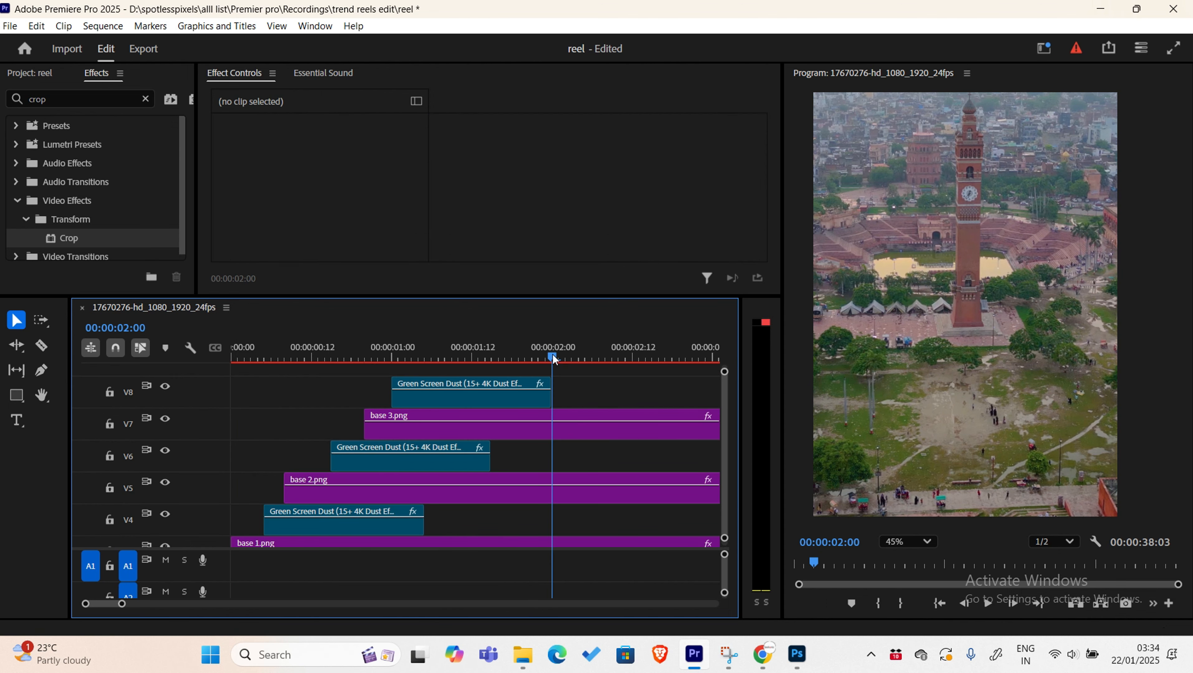
pyautogui.moveTo(583, 390); pyautogui.dragTo(635, 499)
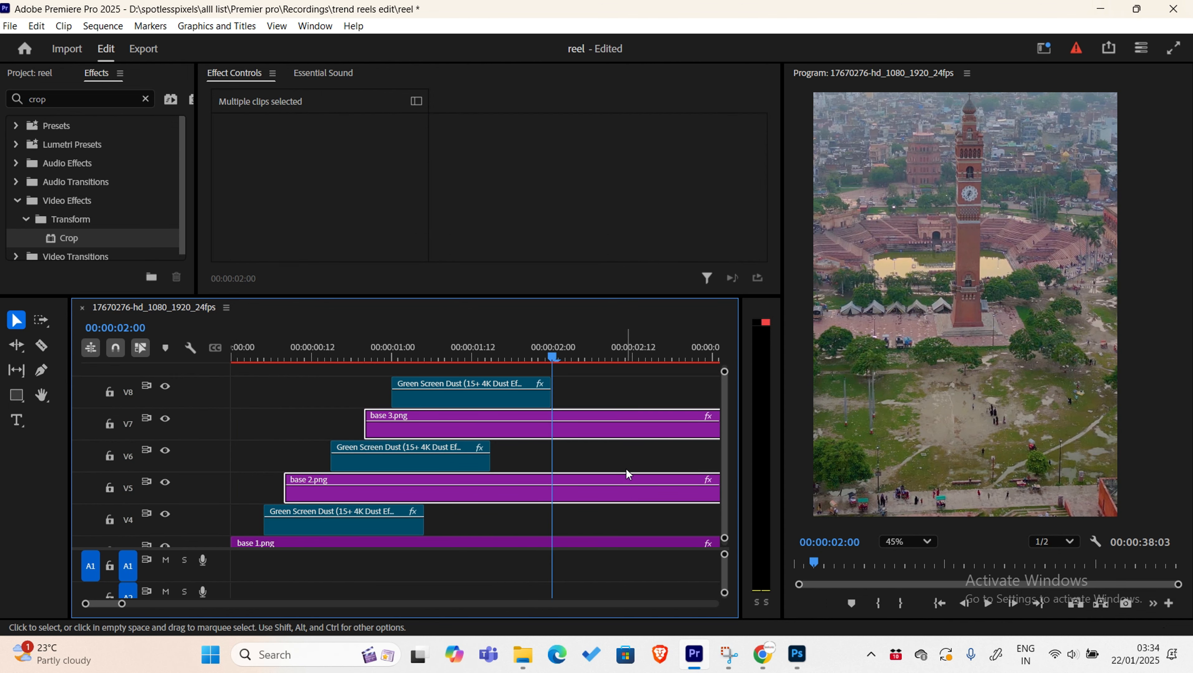
pyautogui.hotkey('ctrl', 'k')
pyautogui.moveTo(605, 391); pyautogui.dragTo(634, 508)
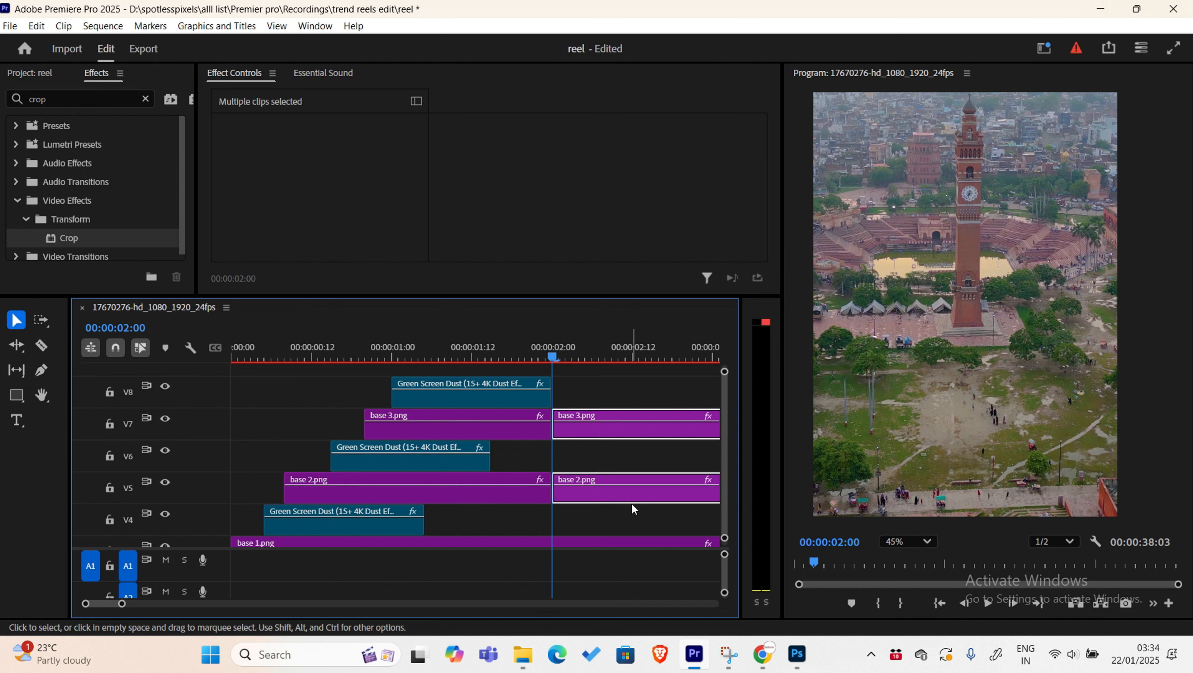
pyautogui.press('Delete')
# - Cut base 1.png and bg.jpg at 00:00:02:00 and delete the parts after the cut
pyautogui.scroll(-4, 607, 500)
pyautogui.scroll(-2, 531, 524)
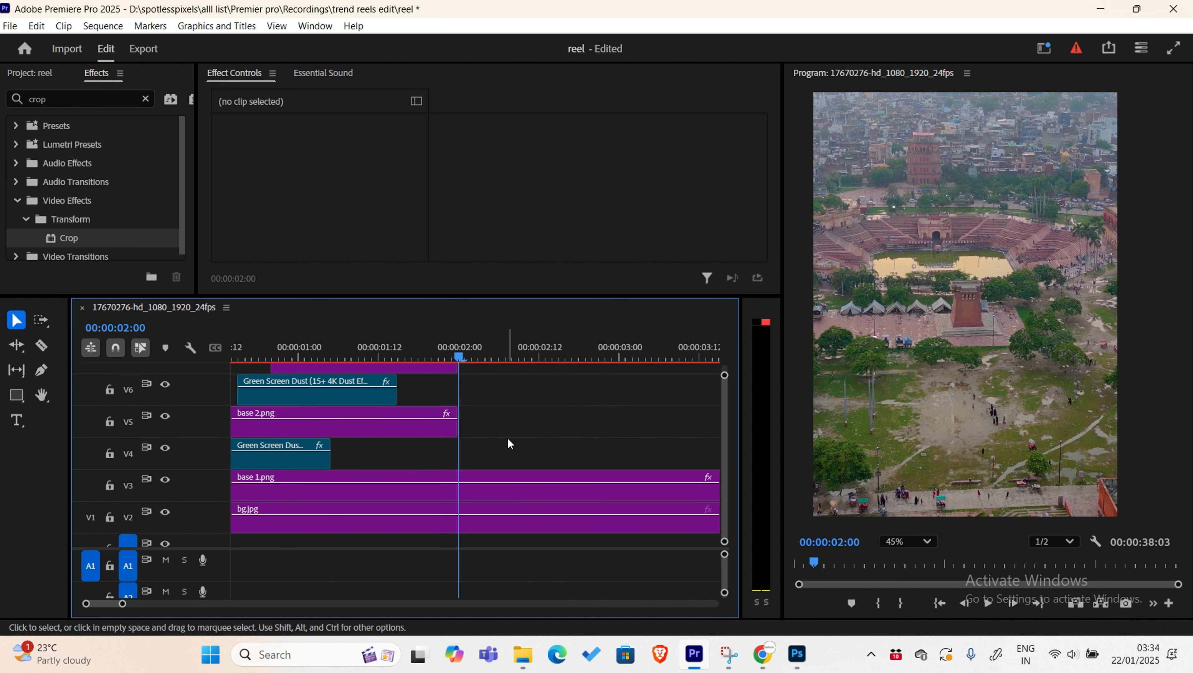
pyautogui.moveTo(509, 442); pyautogui.dragTo(546, 527)
pyautogui.hotkey('ctrl', 'k')
pyautogui.moveTo(516, 436); pyautogui.dragTo(542, 523)
pyautogui.press('Delete')
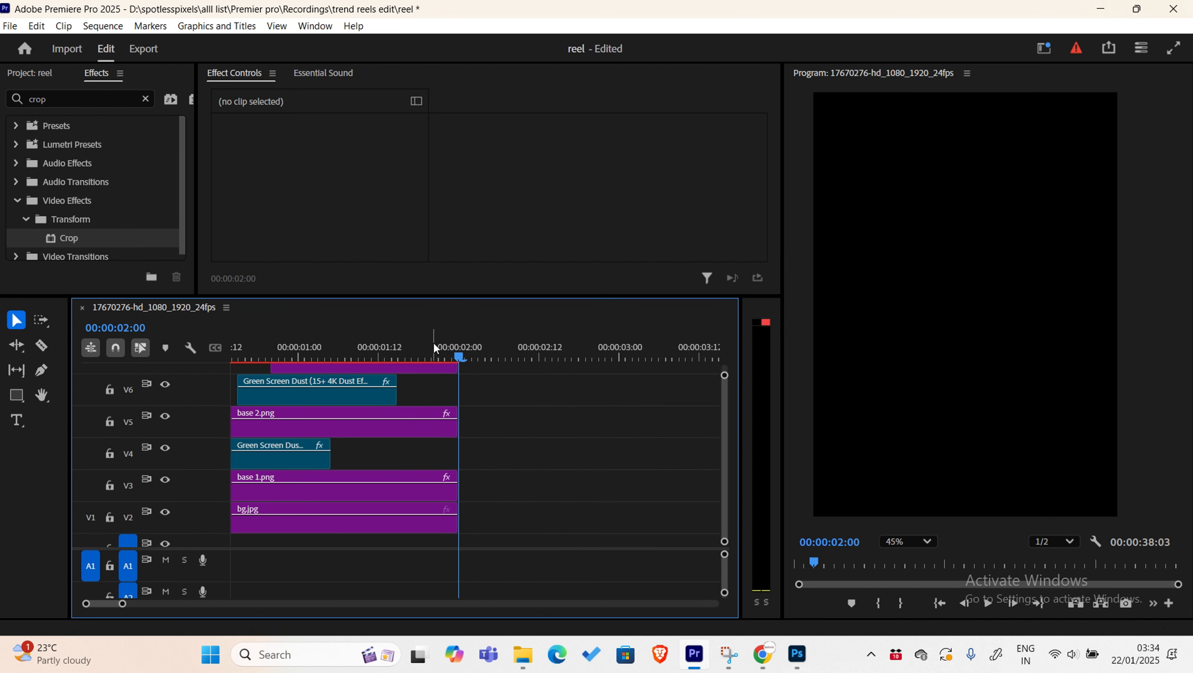
# - Nest all tower section, dust and background clips at the start of the timeline into one sequence with the default name
pyautogui.press('Home')
pyautogui.click(359, 510)
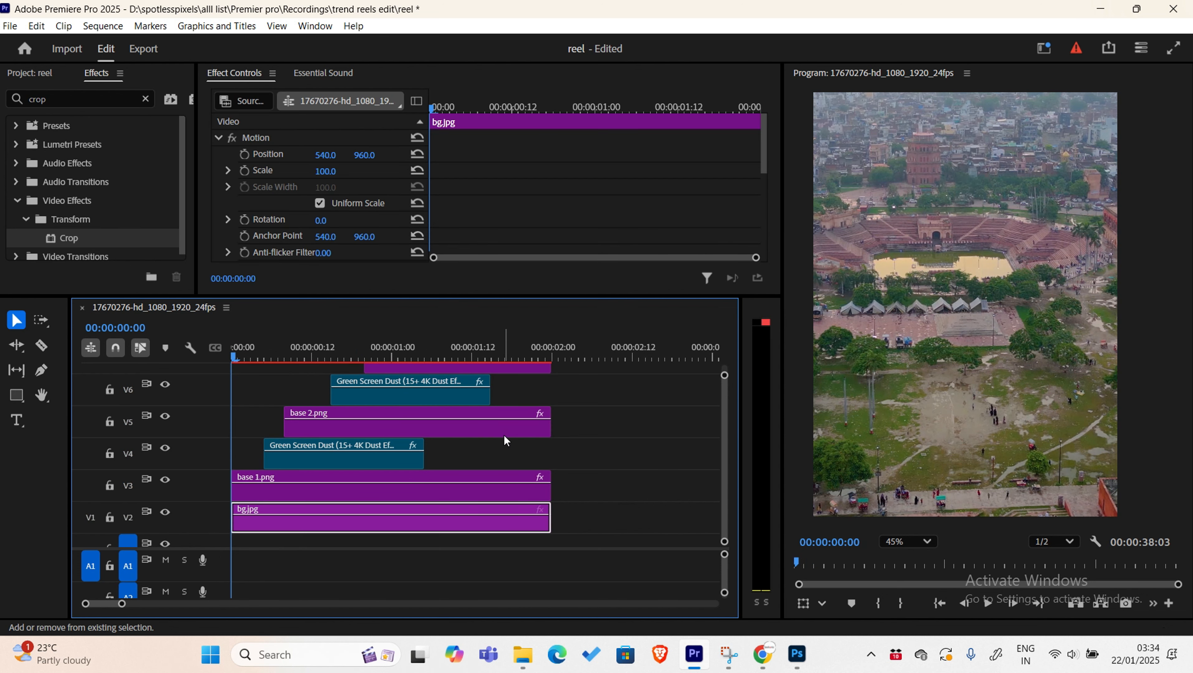
pyautogui.scroll(2, 507, 441)
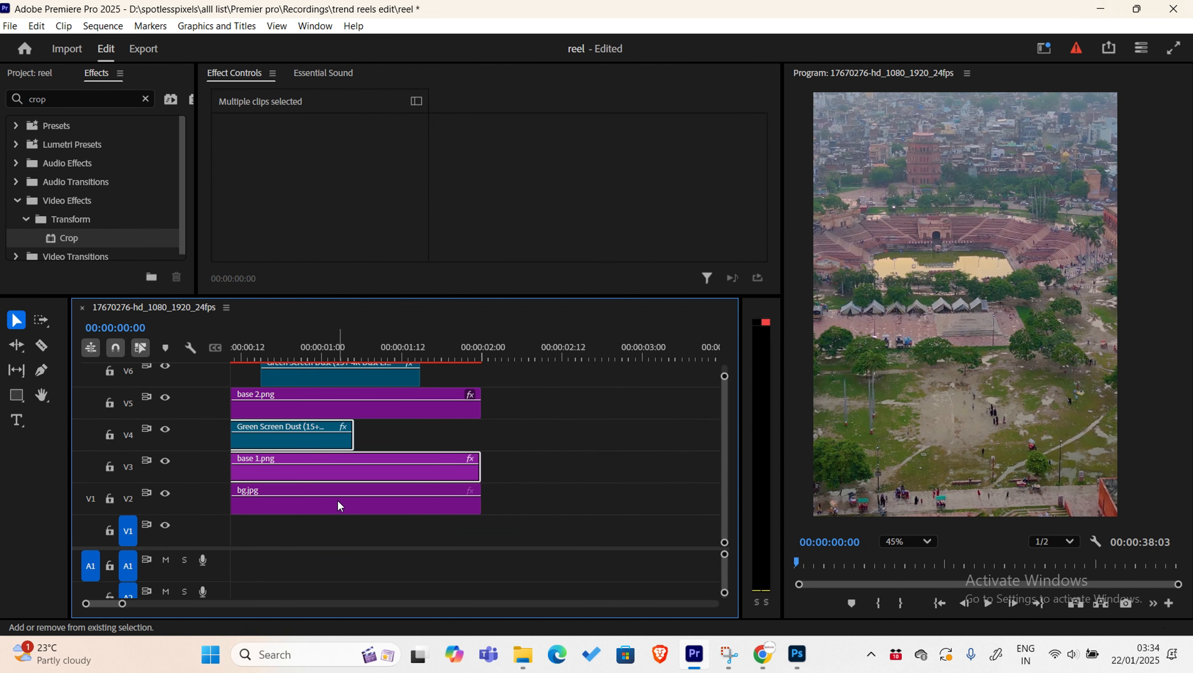
pyautogui.keyDown('shift'); pyautogui.click(338, 503); pyautogui.keyUp('shift')
pyautogui.keyDown('shift'); pyautogui.click(404, 409); pyautogui.keyUp('shift')
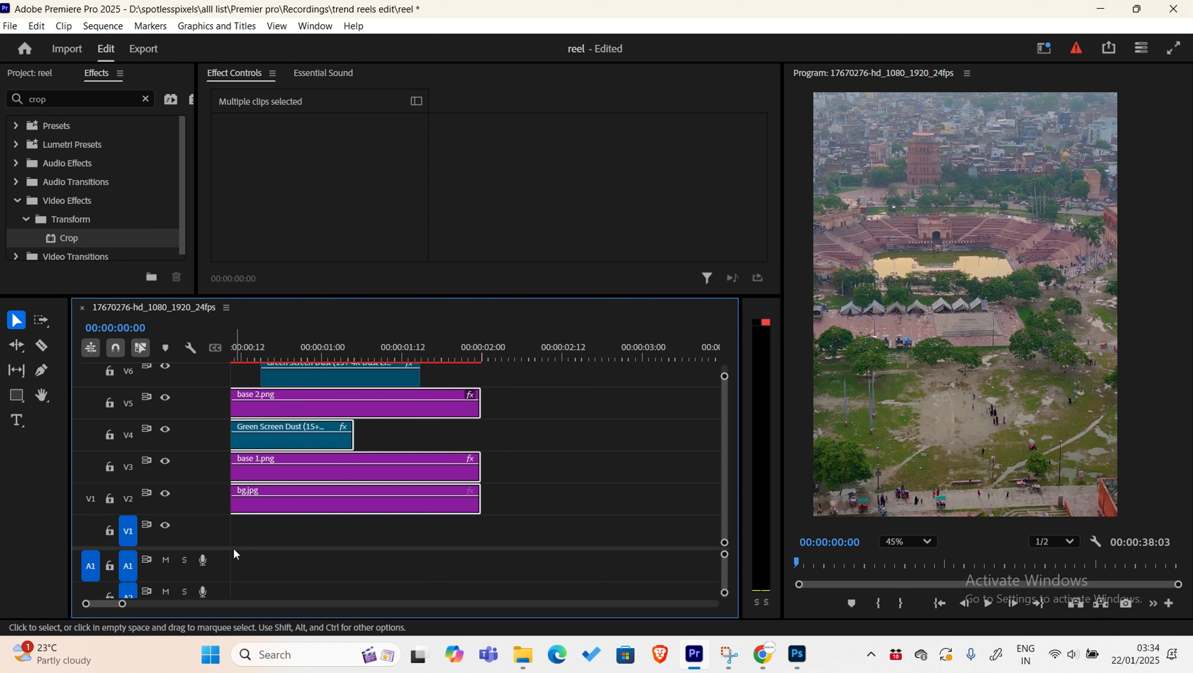
pyautogui.moveTo(122, 604); pyautogui.dragTo(216, 603)
pyautogui.scroll(2, 321, 398)
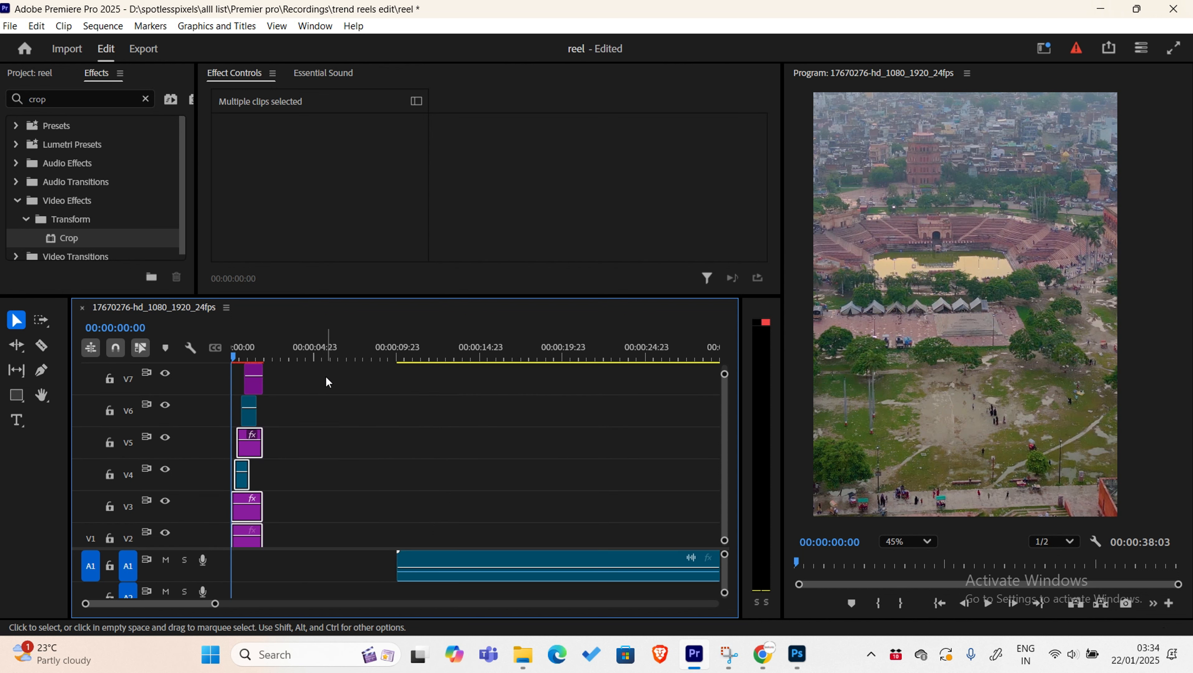
pyautogui.moveTo(328, 381); pyautogui.dragTo(233, 502)
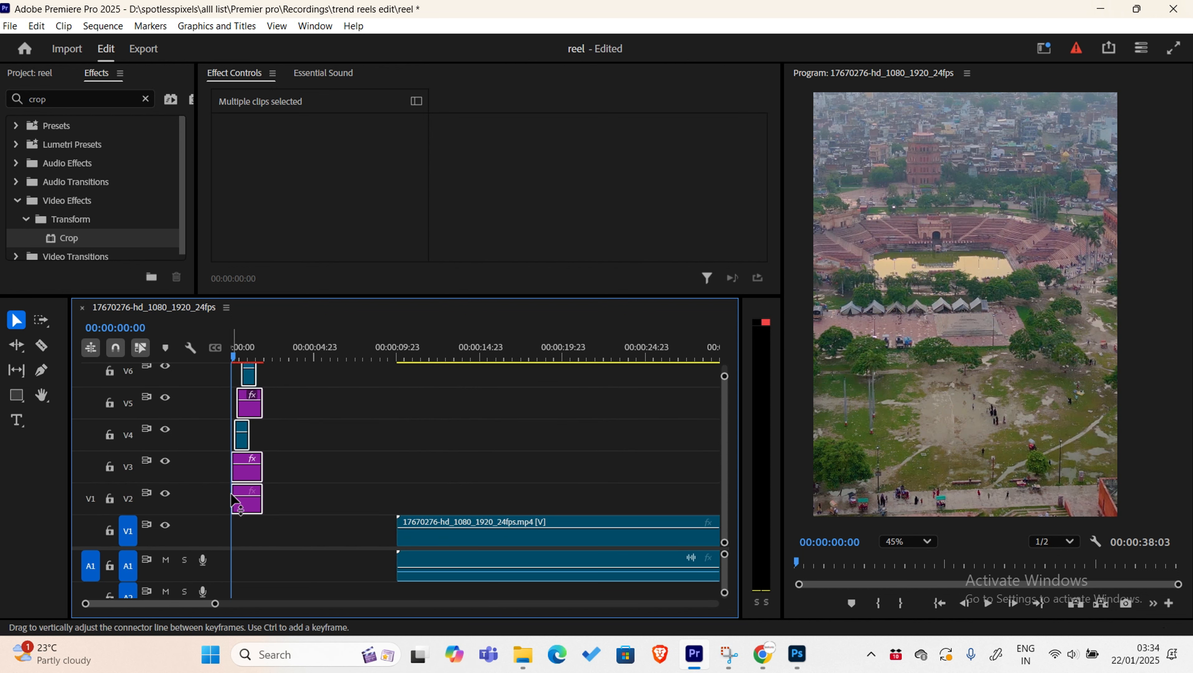
pyautogui.rightClick(249, 510)
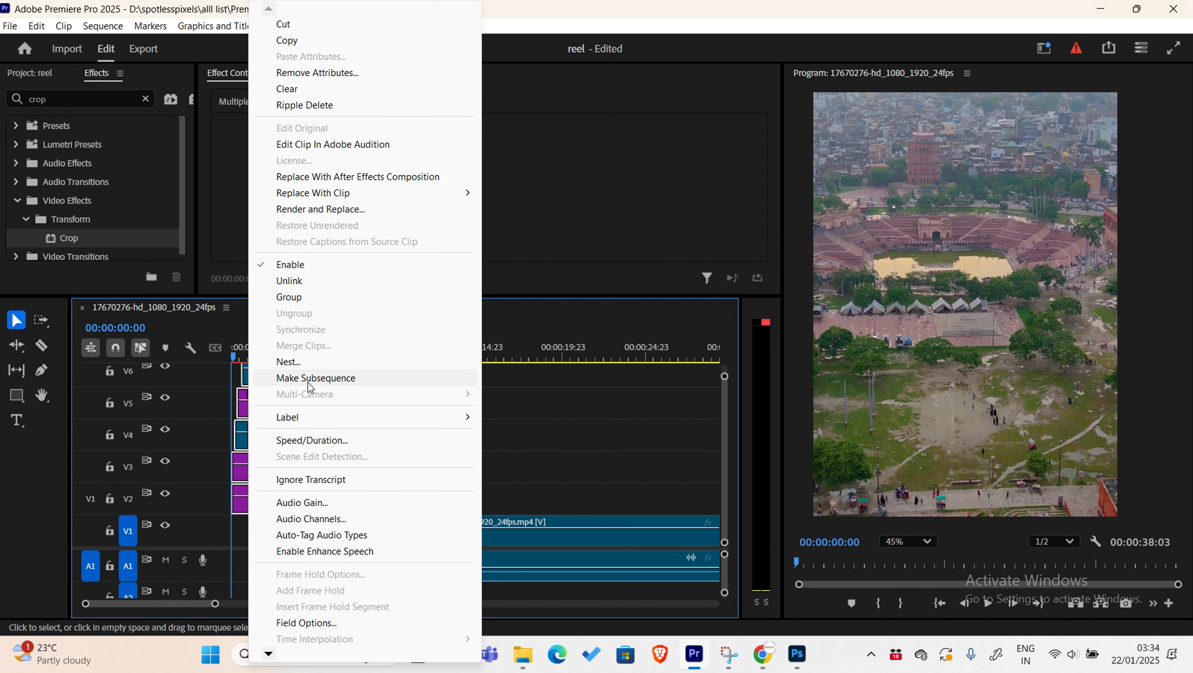
pyautogui.click(301, 362)
pyautogui.click(623, 341)
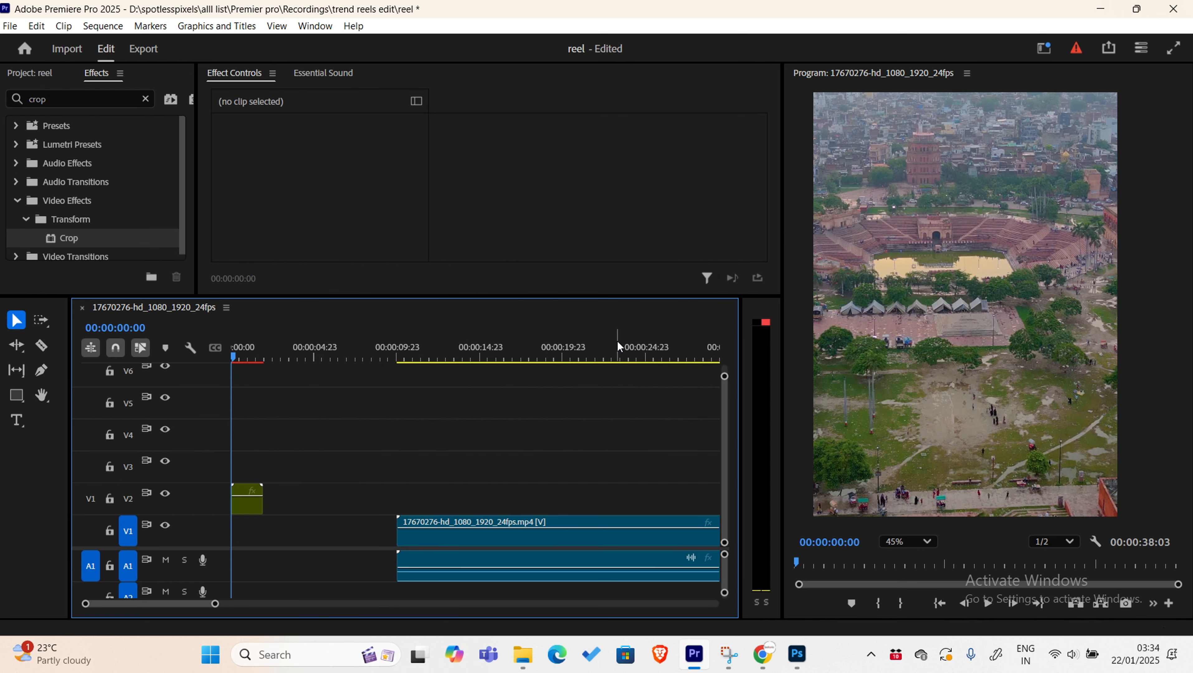
# - Set the nested sequence's scale to 120 and step through the frames around the first section's landing
pyautogui.moveTo(215, 604); pyautogui.dragTo(118, 605)
pyautogui.moveTo(260, 358); pyautogui.dragTo(283, 363)
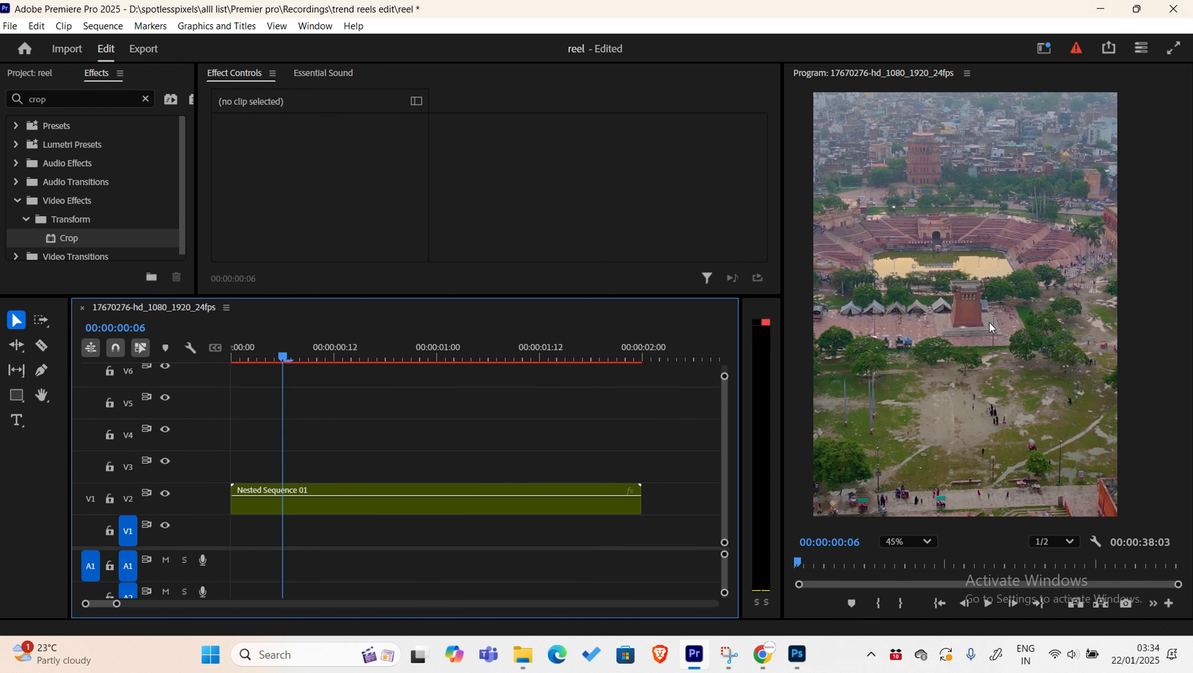
pyautogui.click(310, 509)
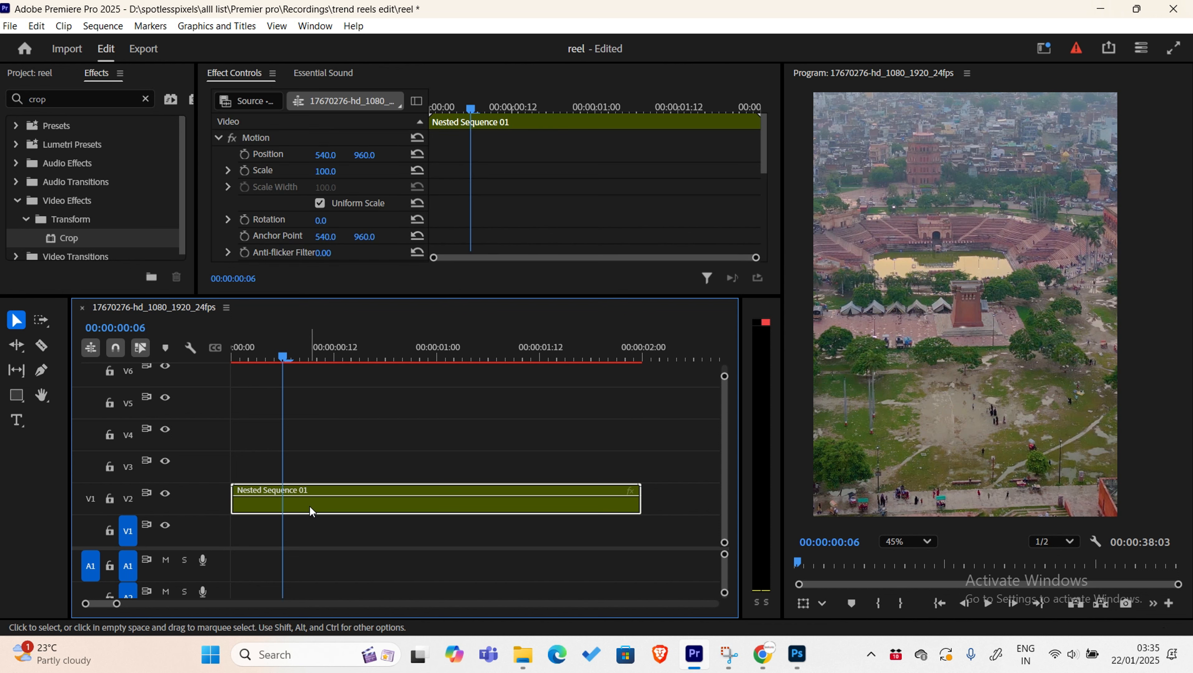
pyautogui.click(324, 174)
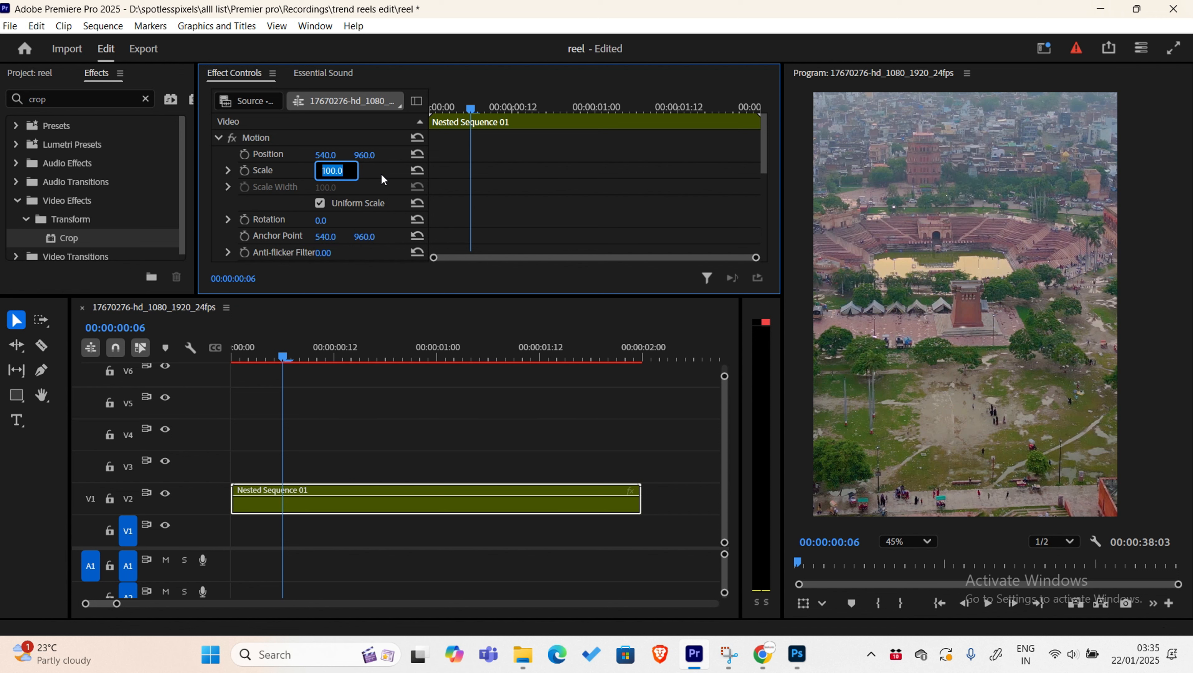
pyautogui.write('1')
pyautogui.click(334, 415)
pyautogui.press('Left')
pyautogui.press('Left')
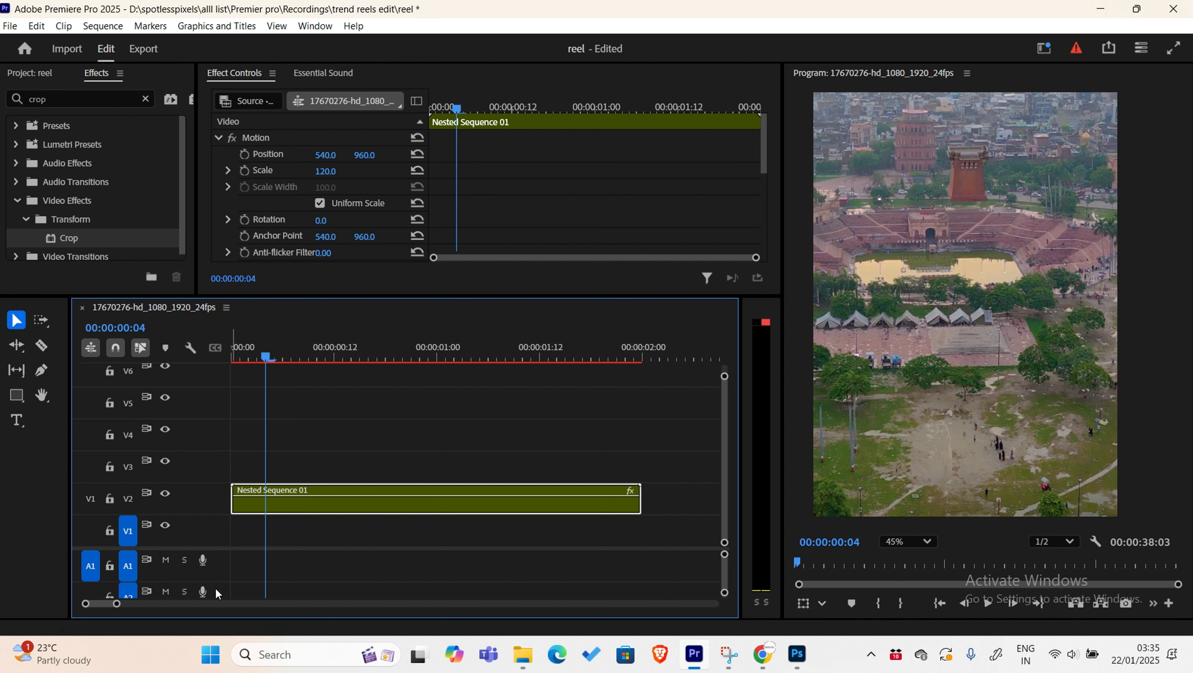
# - Move the 17670276-hd_1080_1920_24fps.mp4 clip with its audio to start directly after the nested sequence, and return the playhead to the start
pyautogui.moveTo(122, 608); pyautogui.dragTo(136, 612)
pyautogui.moveTo(201, 612); pyautogui.dragTo(198, 612)
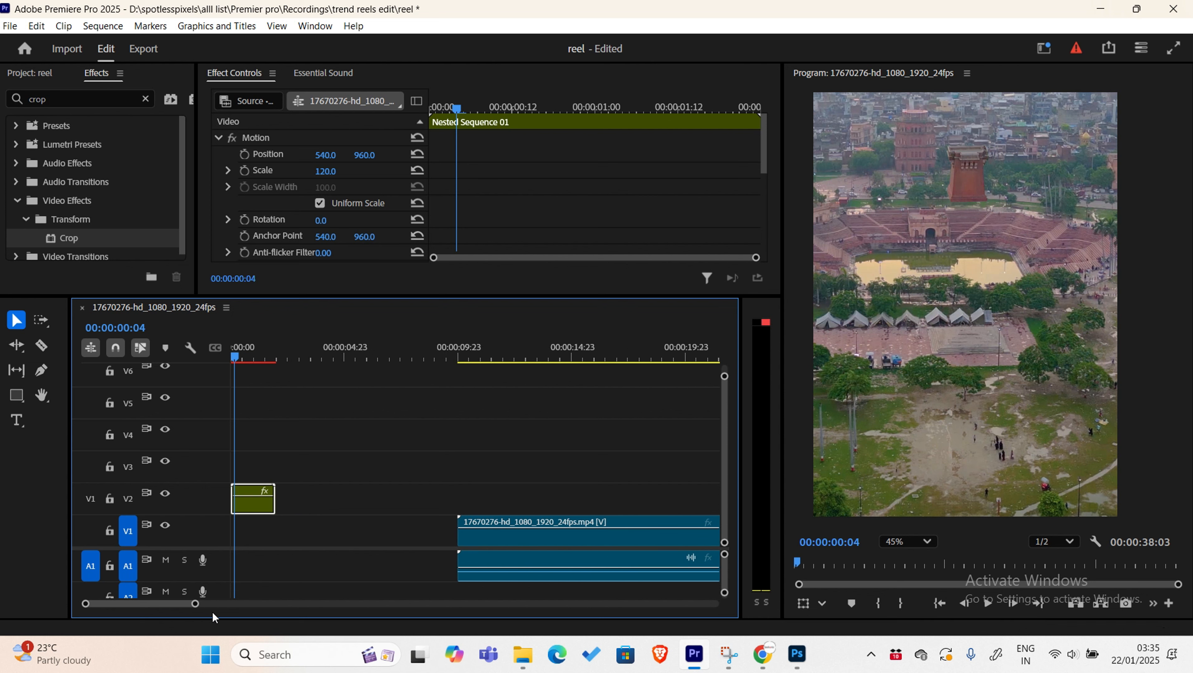
pyautogui.moveTo(517, 537); pyautogui.dragTo(335, 538)
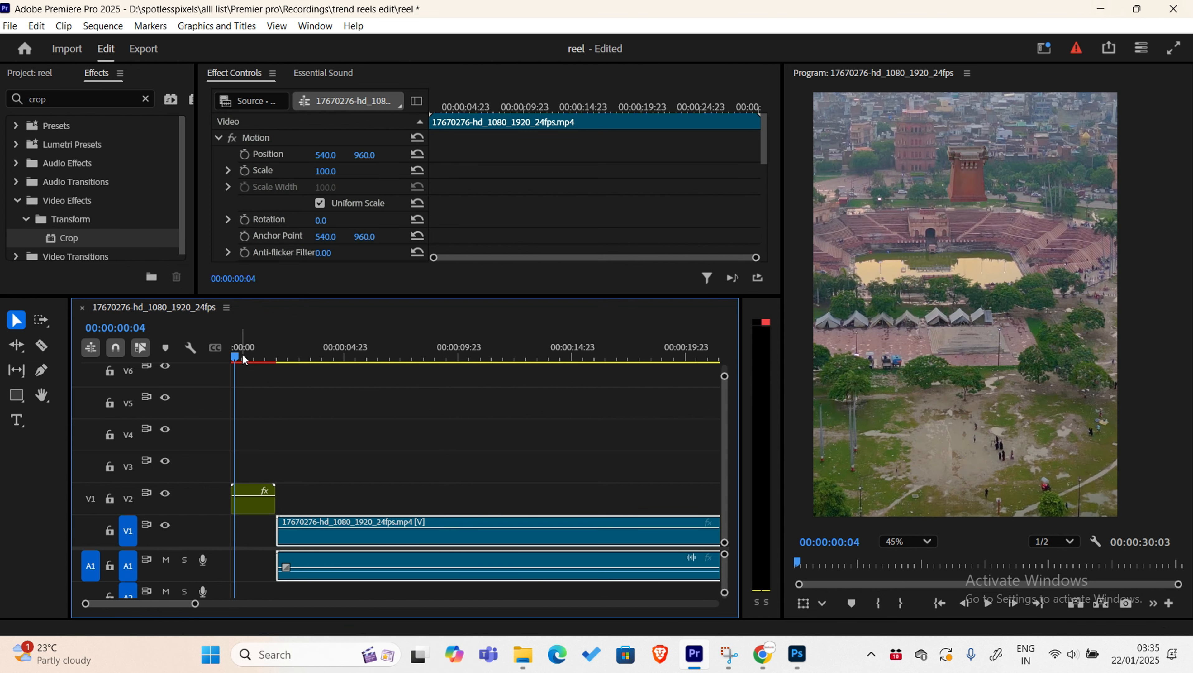
pyautogui.moveTo(236, 354); pyautogui.dragTo(213, 356)
# - Add a Position keyframe to the nested sequence and place it at 00:00:00:05
pyautogui.moveTo(195, 607); pyautogui.dragTo(156, 609)
pyautogui.moveTo(235, 357); pyautogui.dragTo(280, 363)
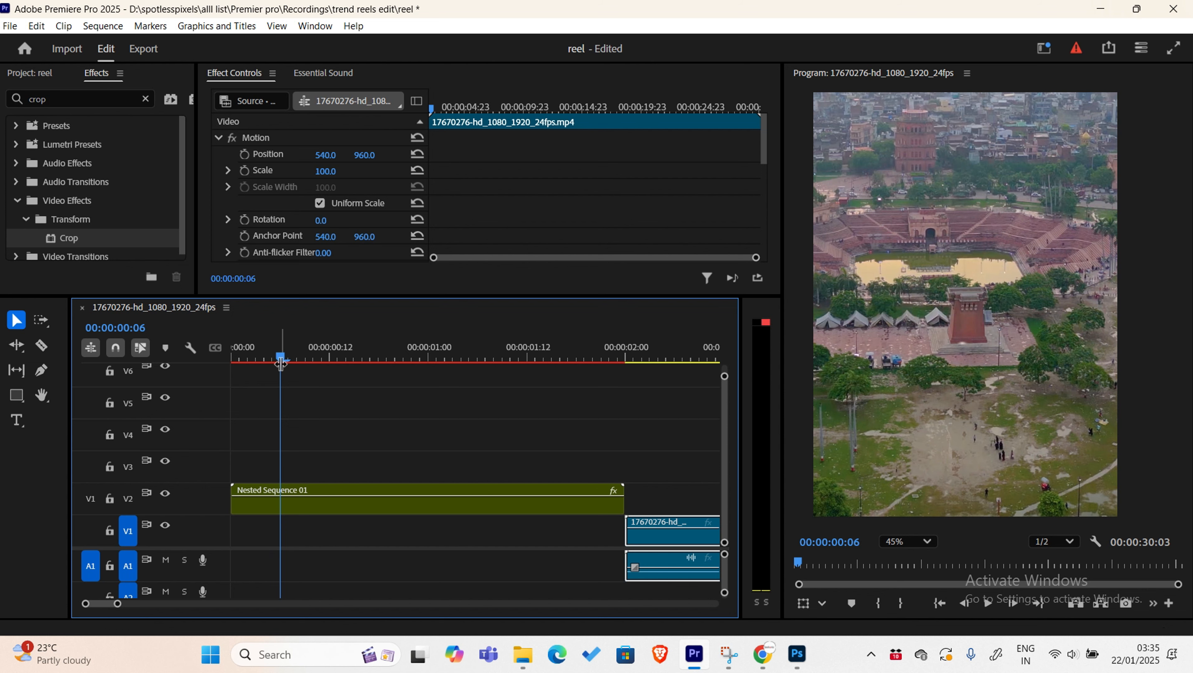
pyautogui.click(301, 500)
pyautogui.click(245, 154)
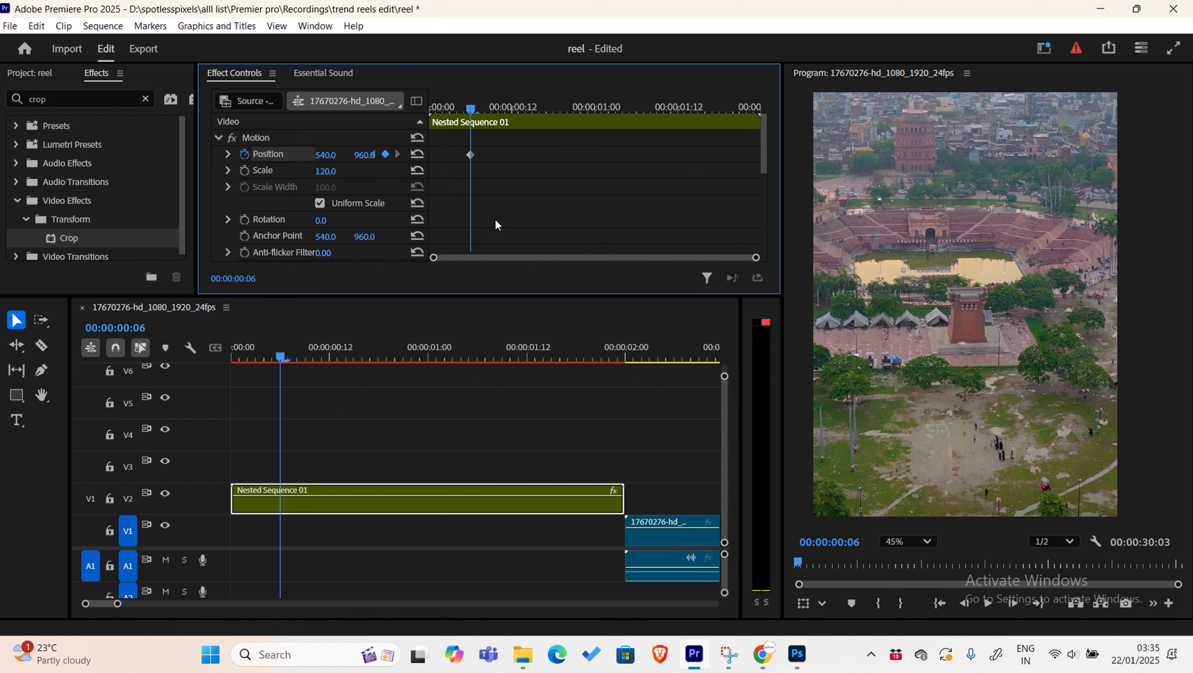
pyautogui.moveTo(753, 257); pyautogui.dragTo(597, 262)
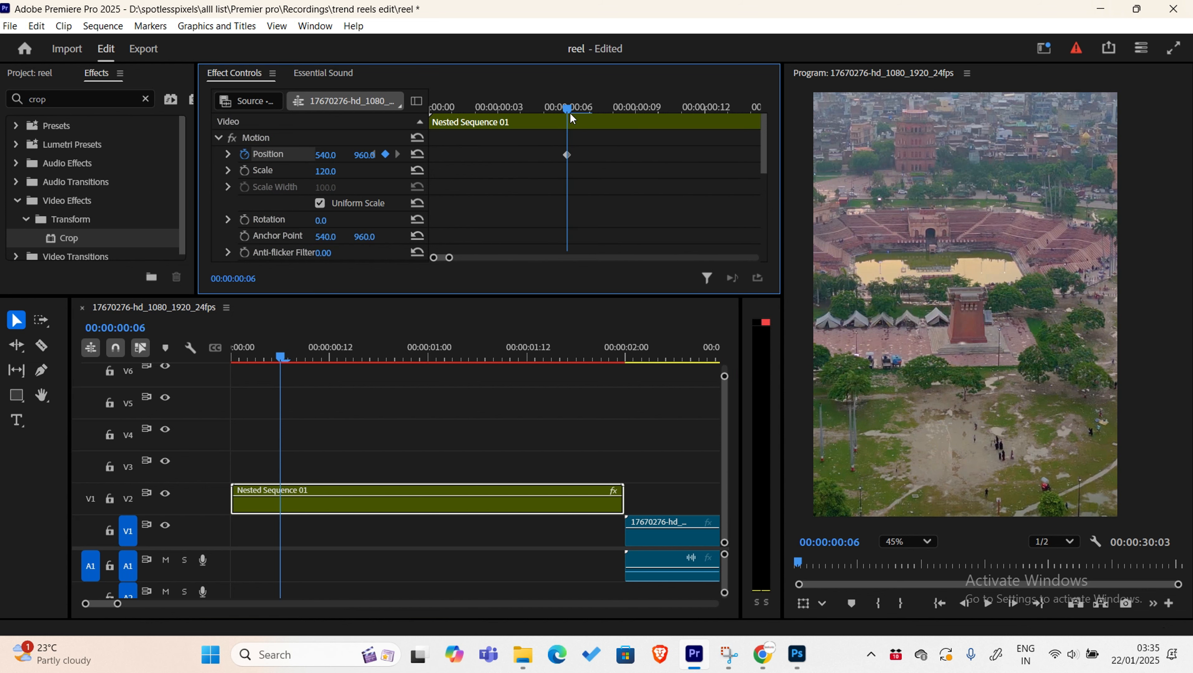
pyautogui.click(556, 115)
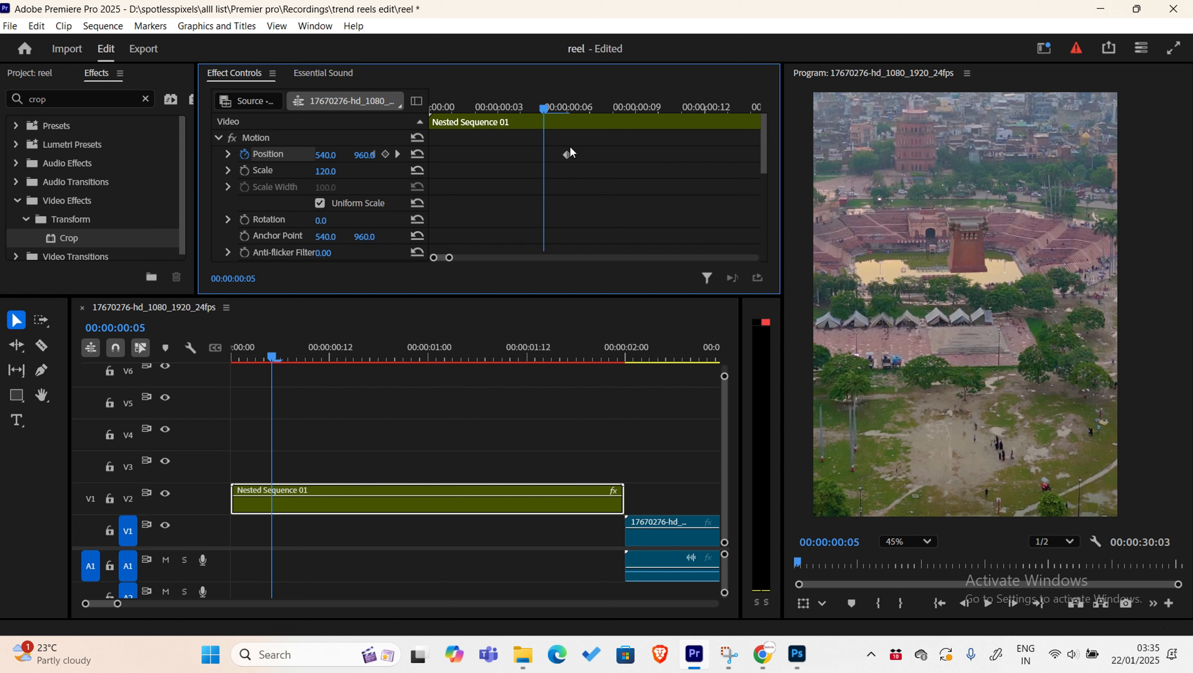
pyautogui.moveTo(570, 149); pyautogui.dragTo(549, 146)
# - At 00:00:00:06, set the nested sequence's vertical Position to 980
pyautogui.click(563, 113)
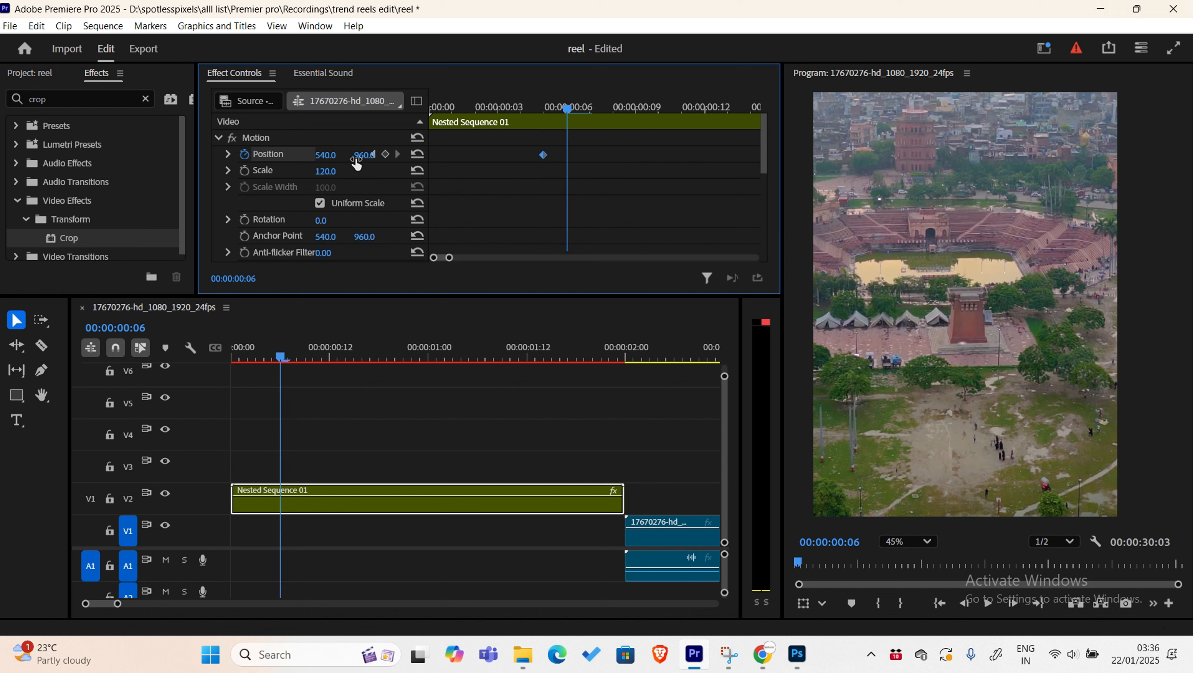
pyautogui.click(372, 154)
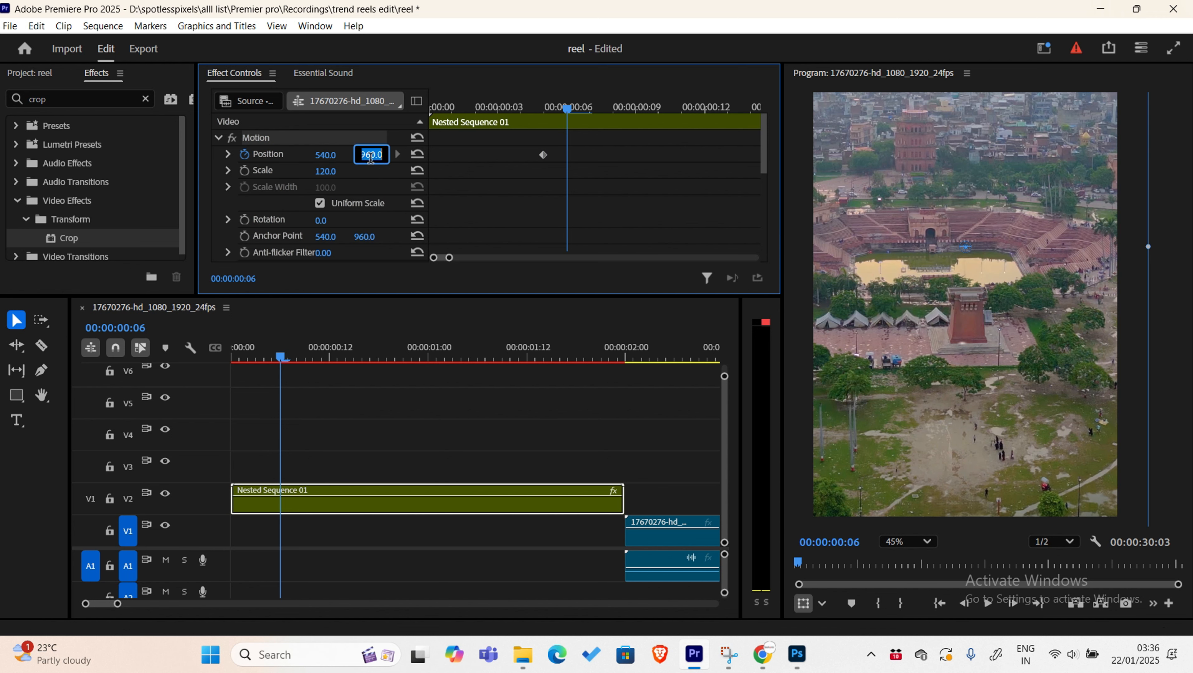
pyautogui.write('965')
pyautogui.press('Return')
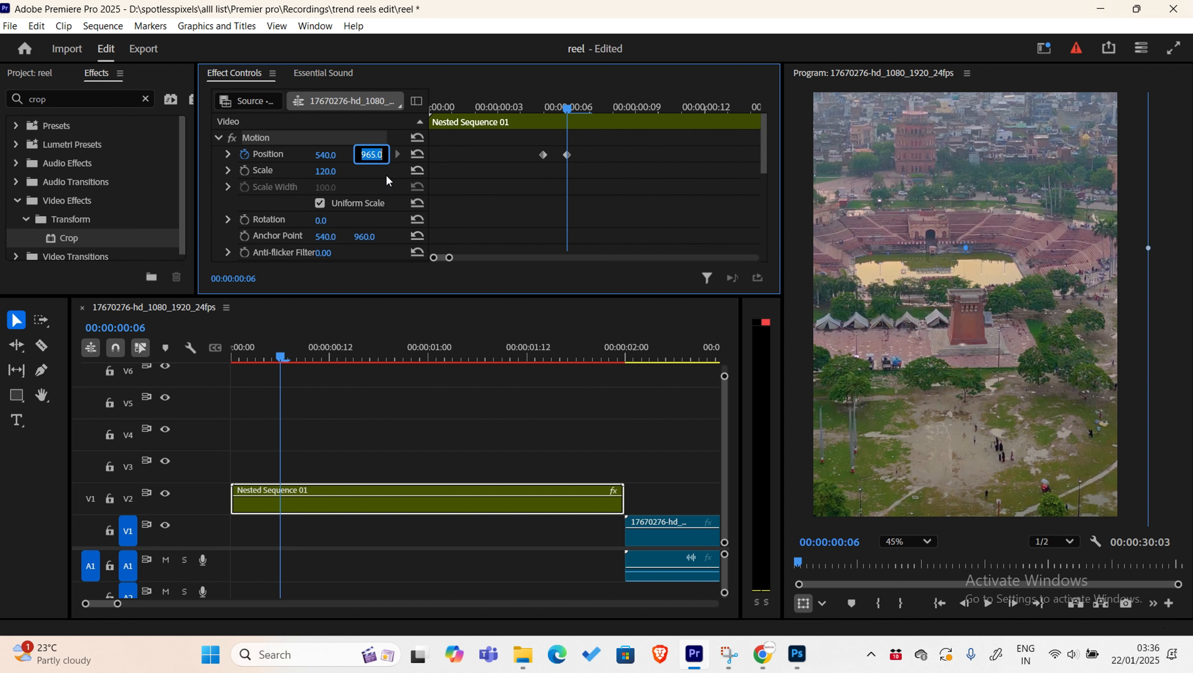
pyautogui.write('972')
pyautogui.press('Return')
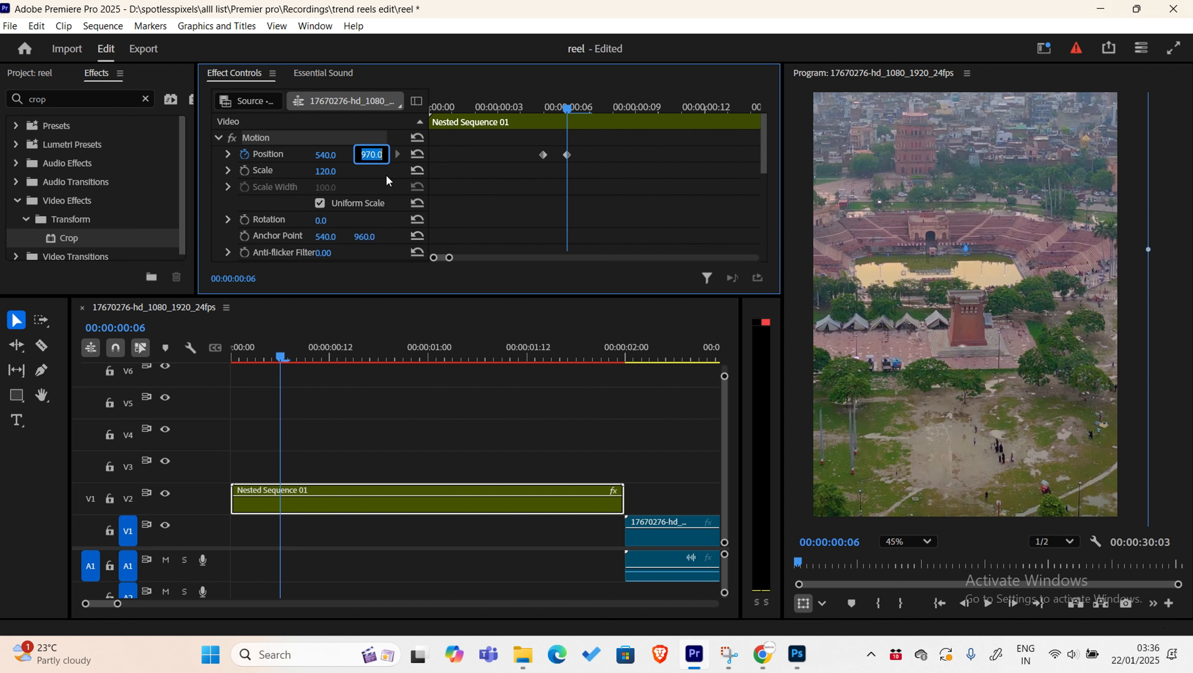
pyautogui.write('976')
pyautogui.press('Return')
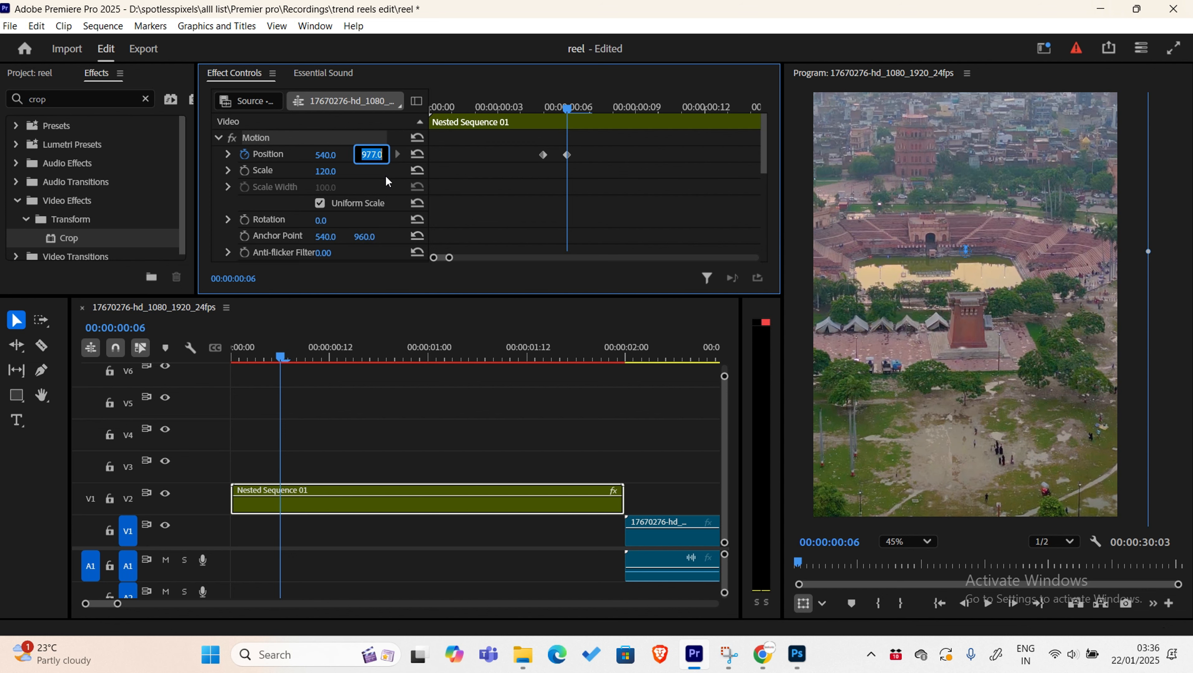
pyautogui.press('Up')
pyautogui.press('Up')
pyautogui.press('Up')
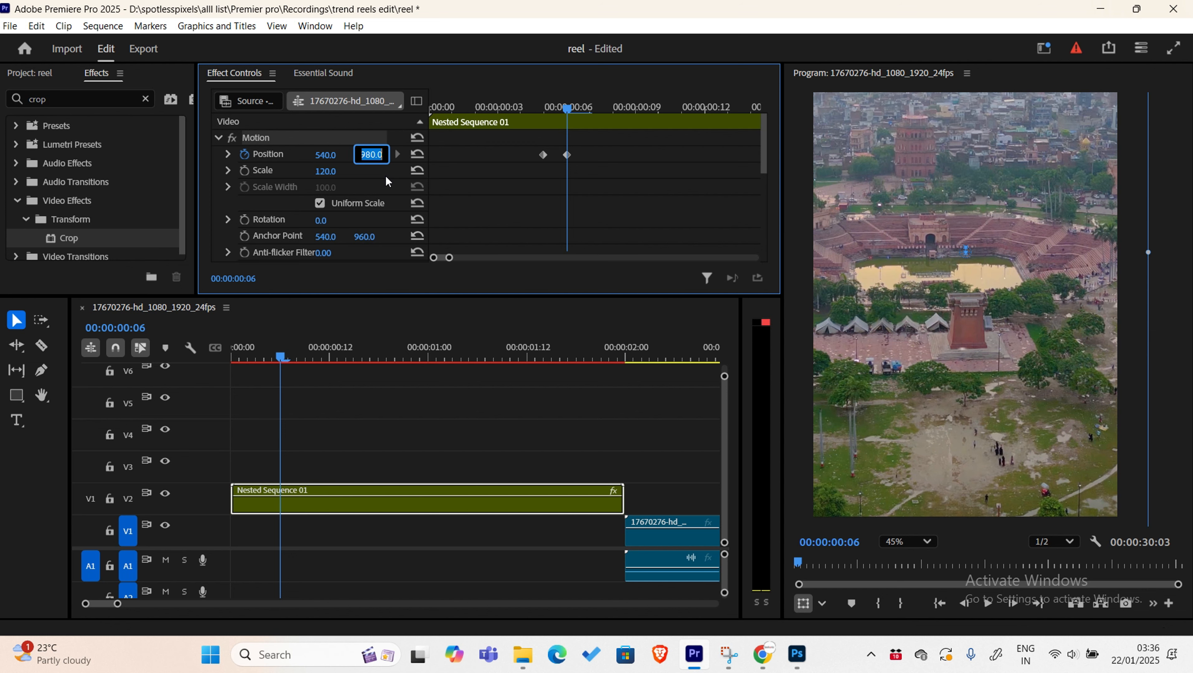
pyautogui.click(379, 176)
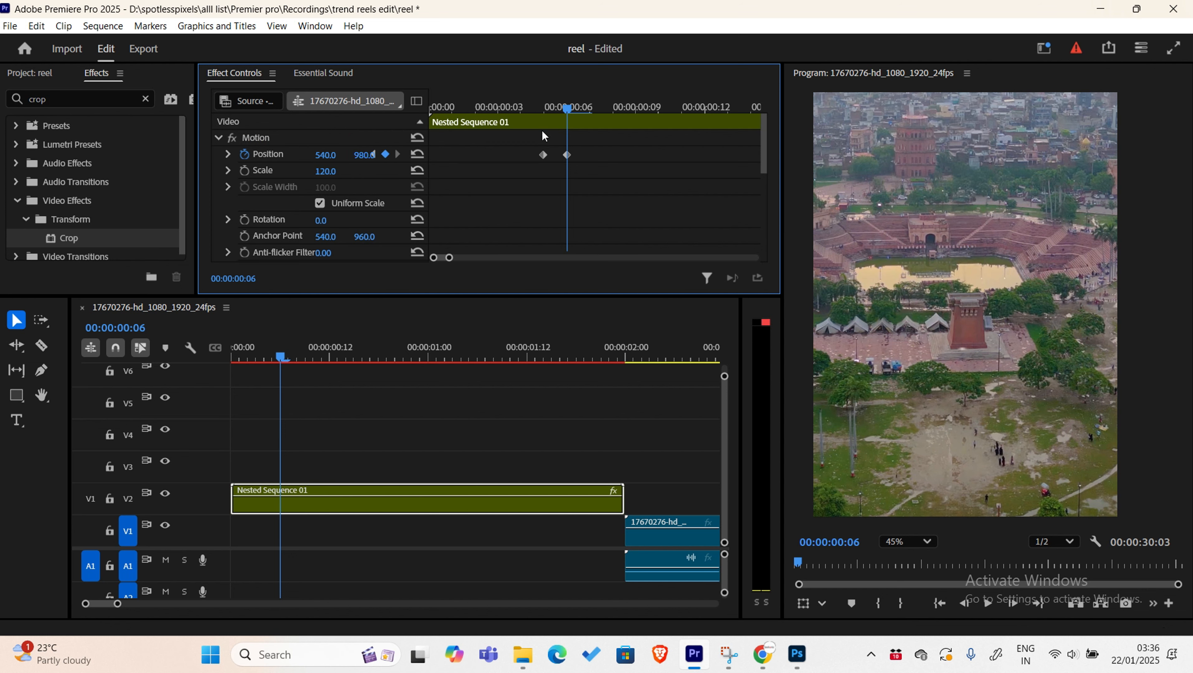
# - Copy the nested sequence's first Position keyframe and paste it at 00:00:00:07
pyautogui.click(533, 104)
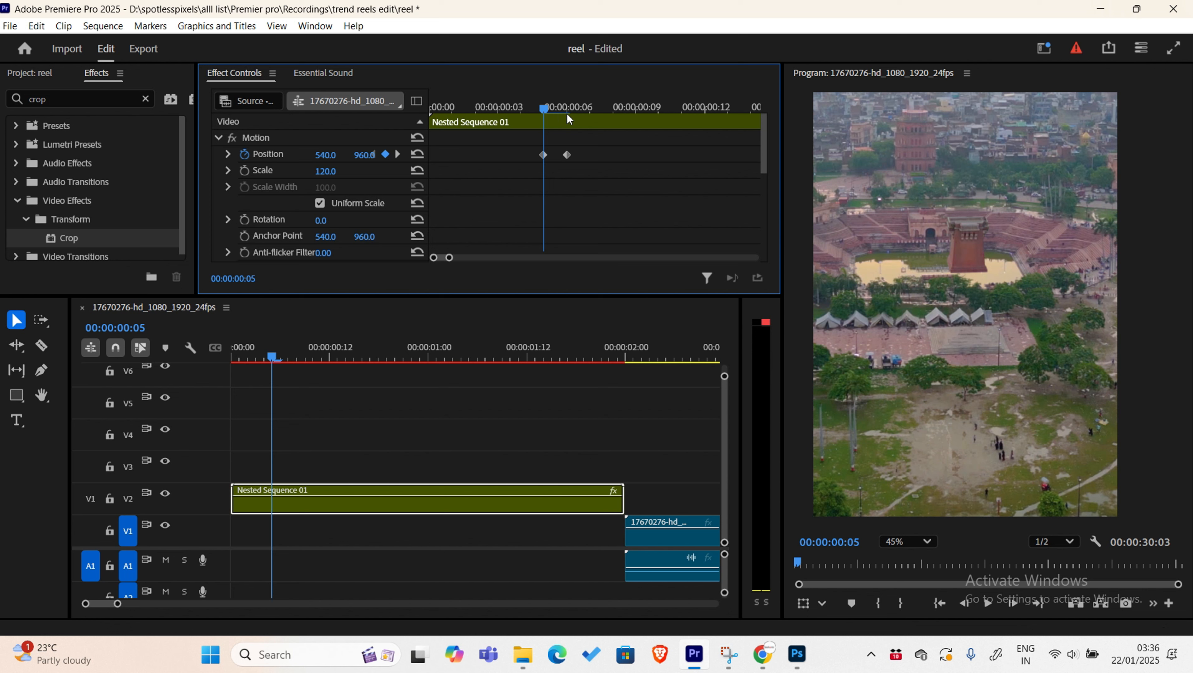
pyautogui.moveTo(548, 113); pyautogui.dragTo(592, 123)
pyautogui.press('space')
pyautogui.press('space')
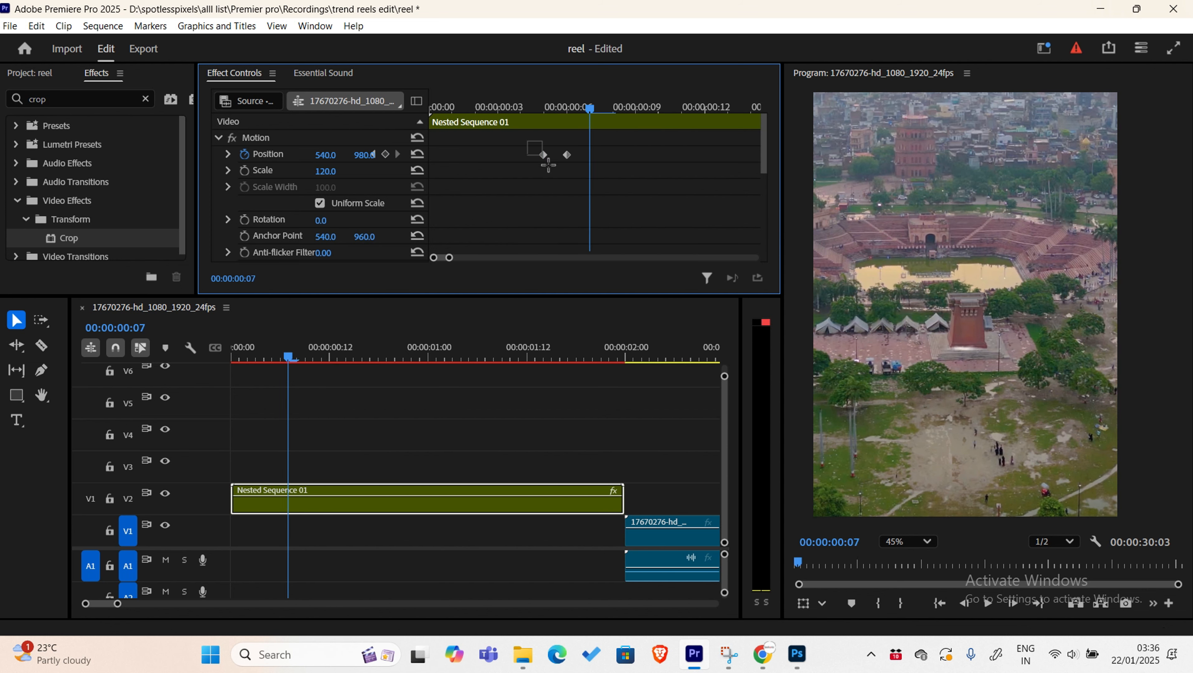
pyautogui.rightClick(544, 156)
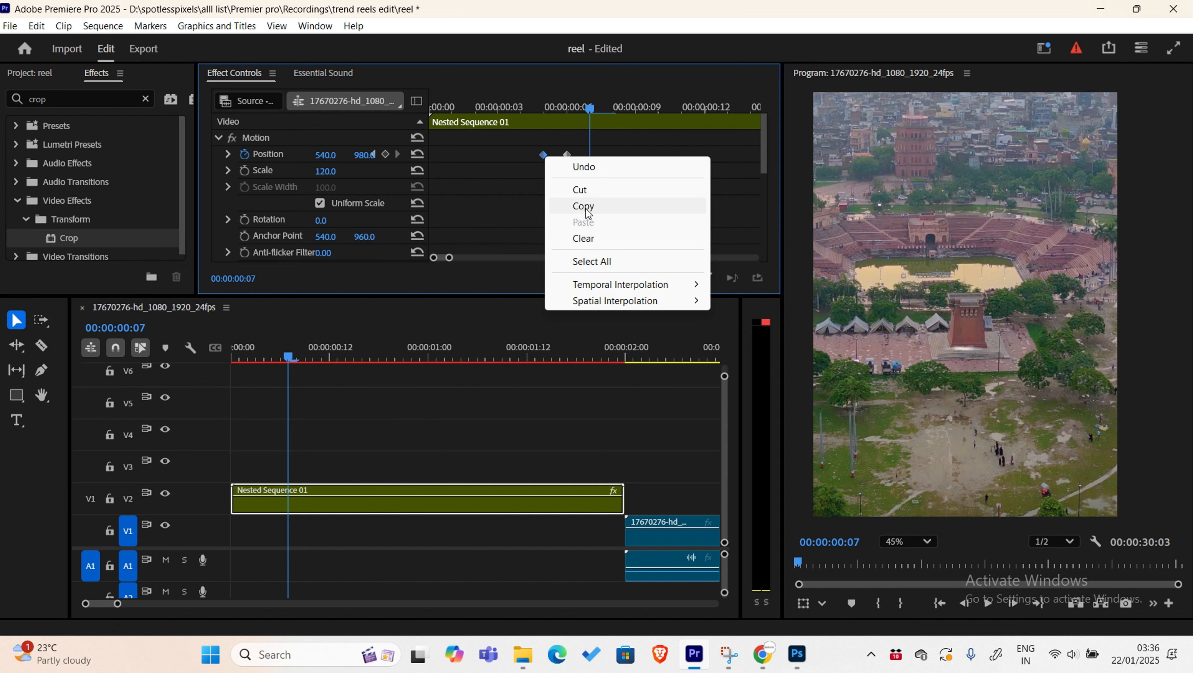
pyautogui.click(596, 201)
pyautogui.hotkey('ctrl', 'v')
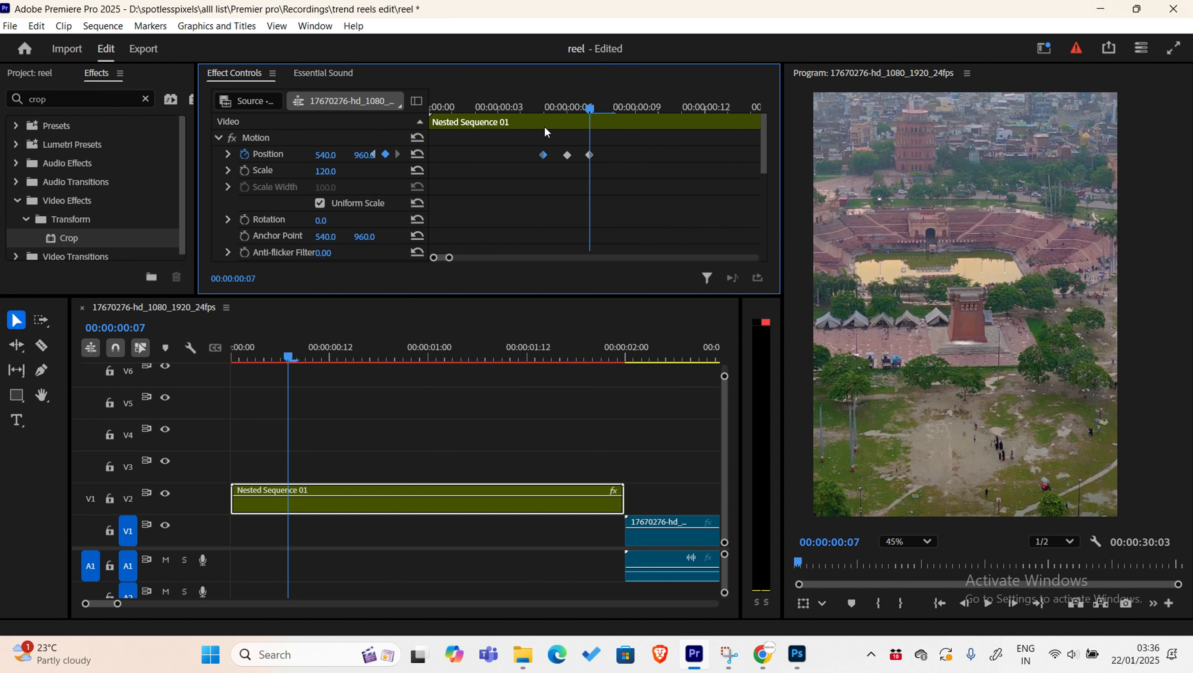
# - Copy the three Position keyframes and paste them at 00:00:00:15, where the second tower section lands
pyautogui.moveTo(535, 107); pyautogui.dragTo(545, 158)
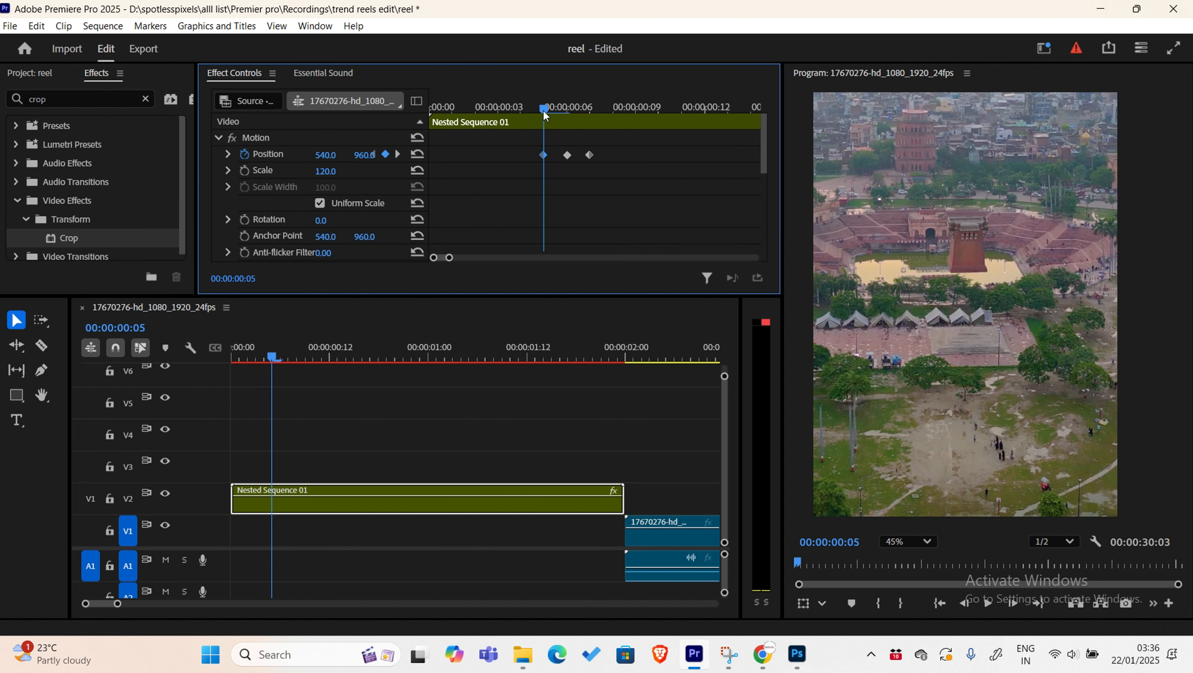
pyautogui.moveTo(544, 110); pyautogui.dragTo(682, 124)
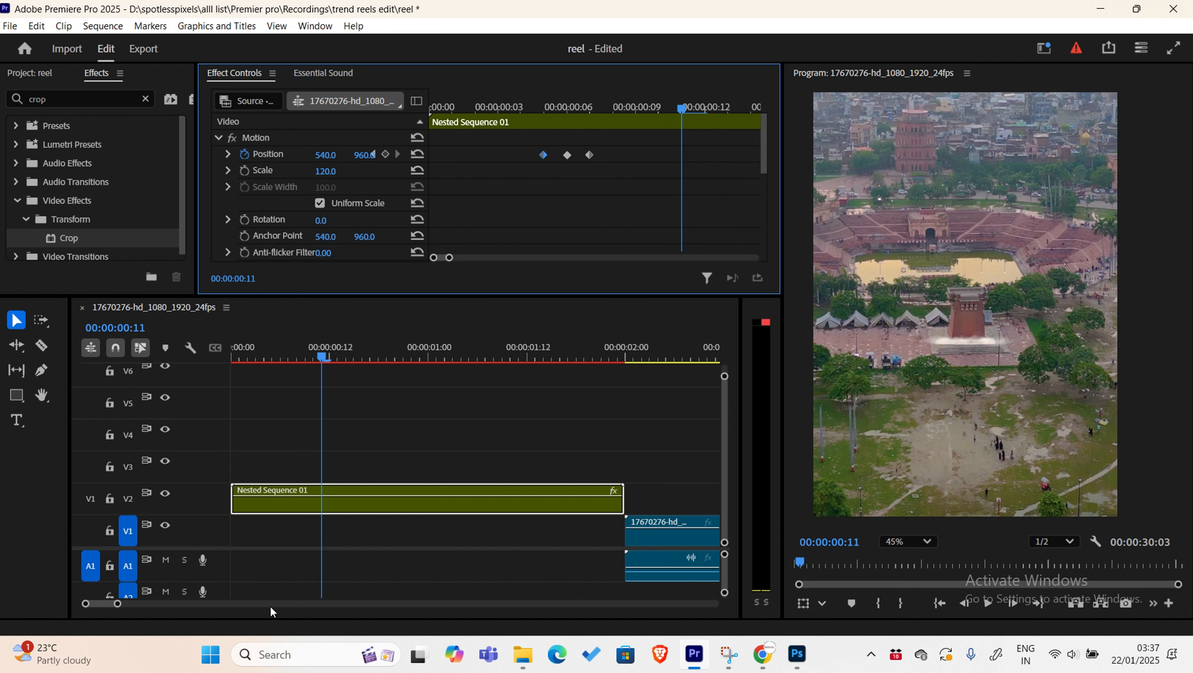
pyautogui.moveTo(449, 257); pyautogui.dragTo(477, 257)
pyautogui.moveTo(611, 109); pyautogui.dragTo(671, 121)
pyautogui.moveTo(497, 142); pyautogui.dragTo(544, 165)
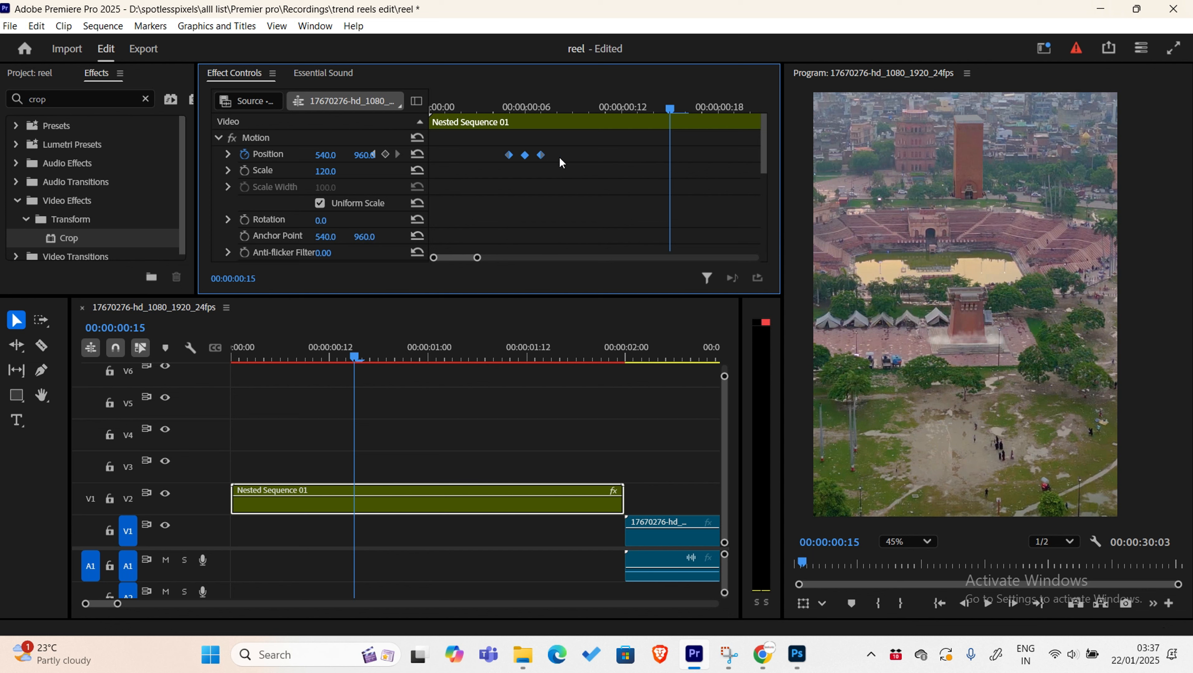
pyautogui.hotkey('ctrl', 'v')
pyautogui.moveTo(672, 113)
pyautogui.mouseDown()
pyautogui.moveTo(686, 109)
pyautogui.moveTo(662, 112)
pyautogui.mouseUp()
# - Paste the same three Position keyframes at 00:00:01:01 for the landing of the clock section
pyautogui.click(404, 359)
pyautogui.moveTo(404, 359); pyautogui.dragTo(437, 361)
pyautogui.moveTo(477, 257); pyautogui.dragTo(538, 258)
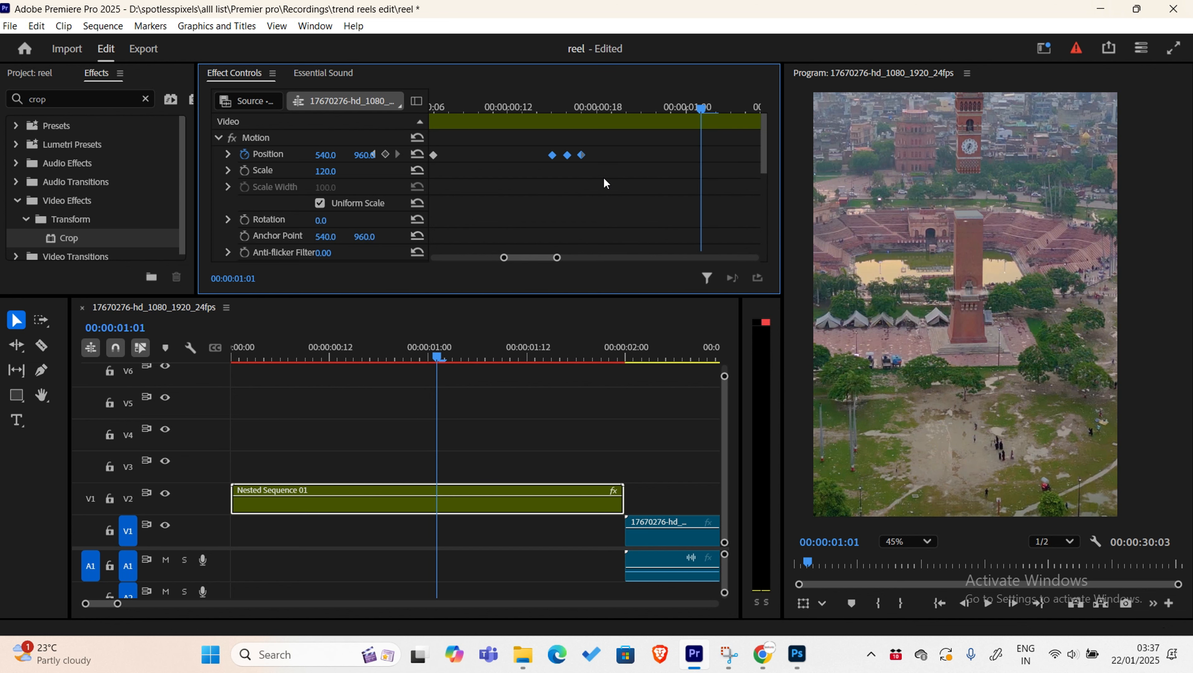
pyautogui.press('Right')
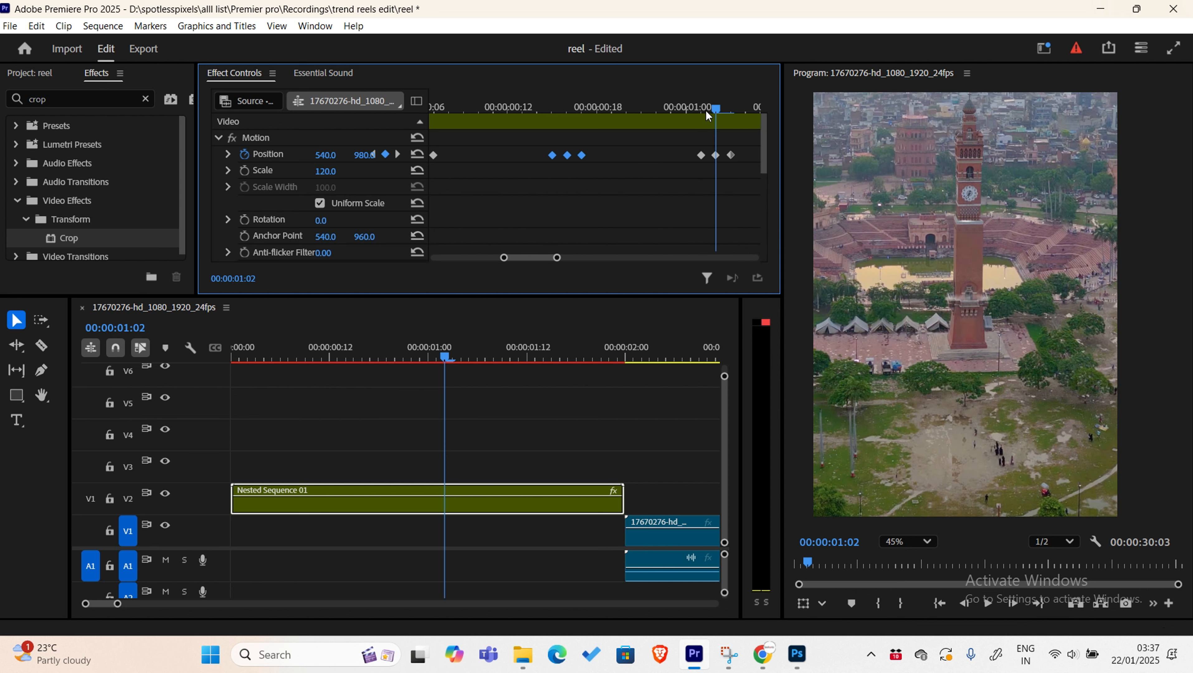
pyautogui.moveTo(707, 115); pyautogui.dragTo(751, 128)
# - Play the reel from the start and inspect the frame and Position keyframes at 00:00:01:03
pyautogui.press('Home')
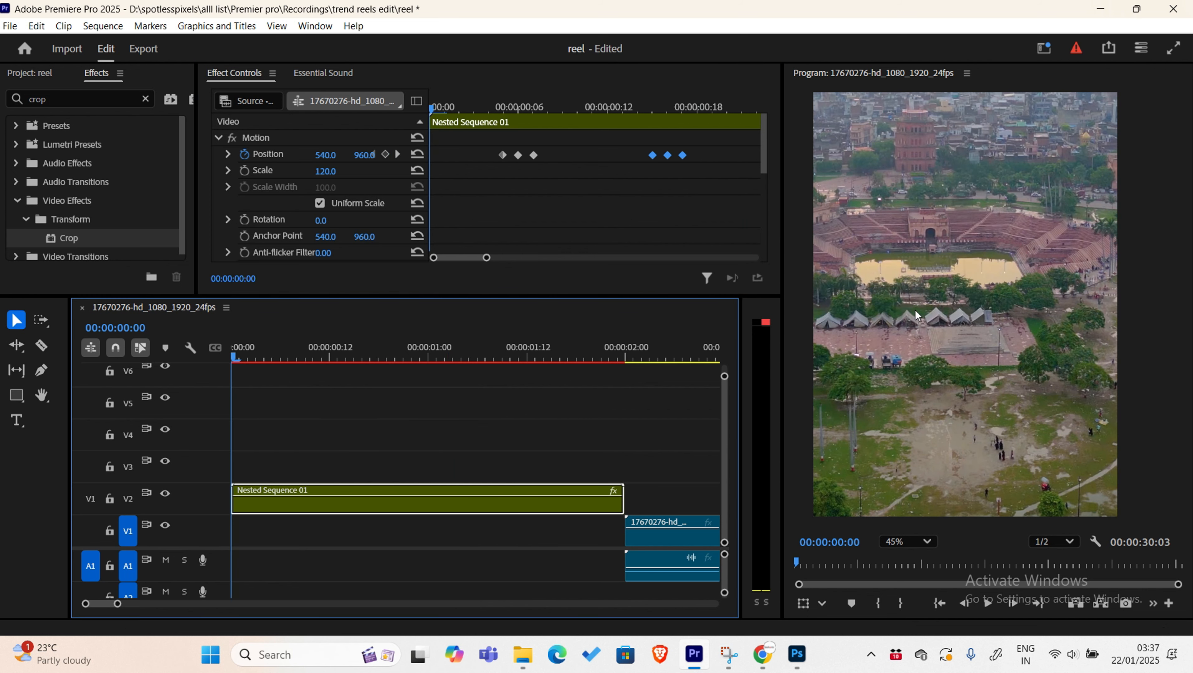
pyautogui.press('space')
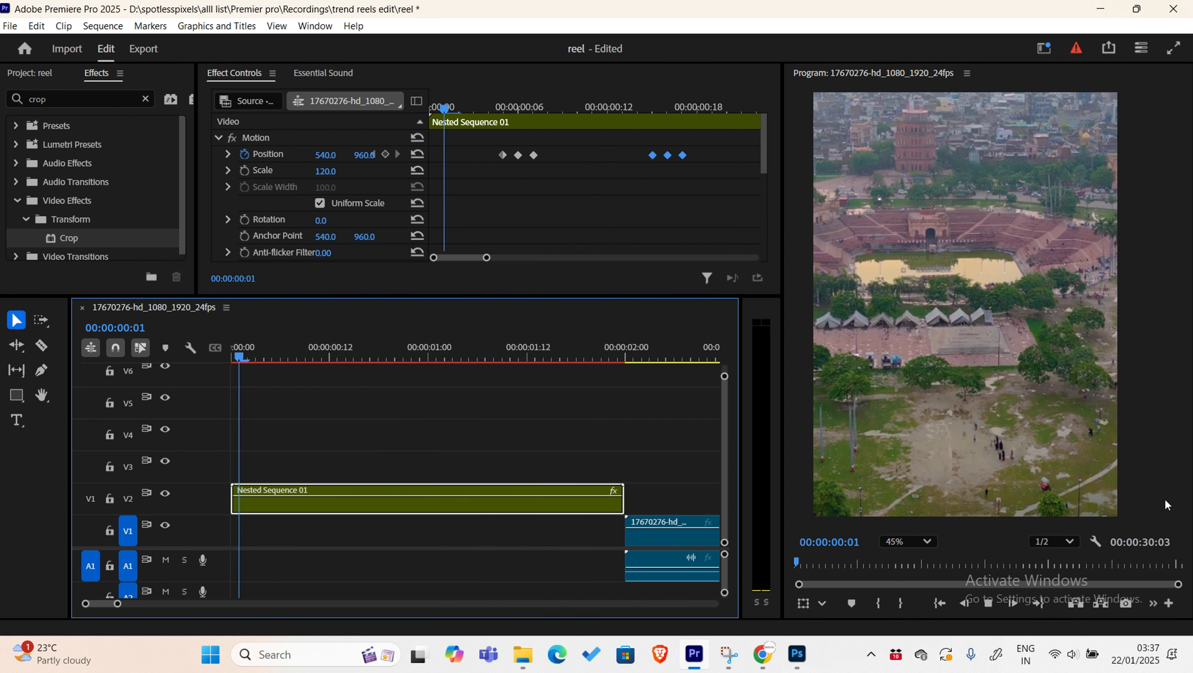
pyautogui.moveTo(440, 361)
pyautogui.mouseDown()
pyautogui.moveTo(422, 362)
pyautogui.moveTo(453, 365)
pyautogui.mouseUp()
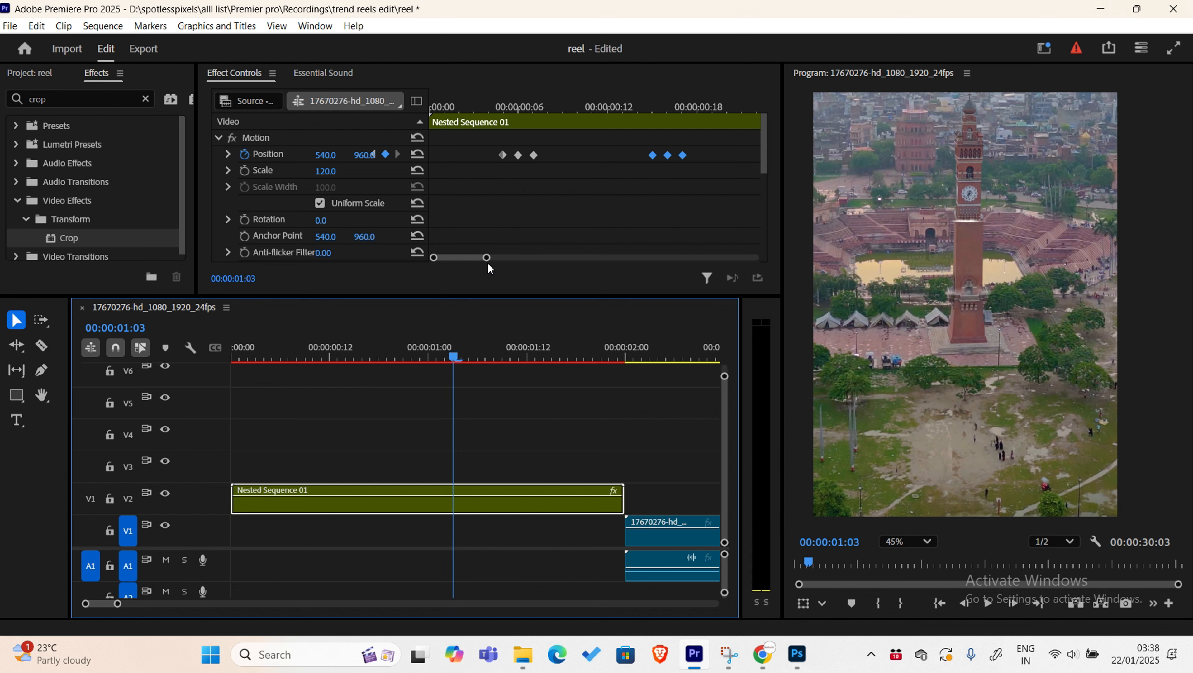
pyautogui.click(500, 258)
pyautogui.press('-')
pyautogui.moveTo(571, 109); pyautogui.dragTo(590, 110)
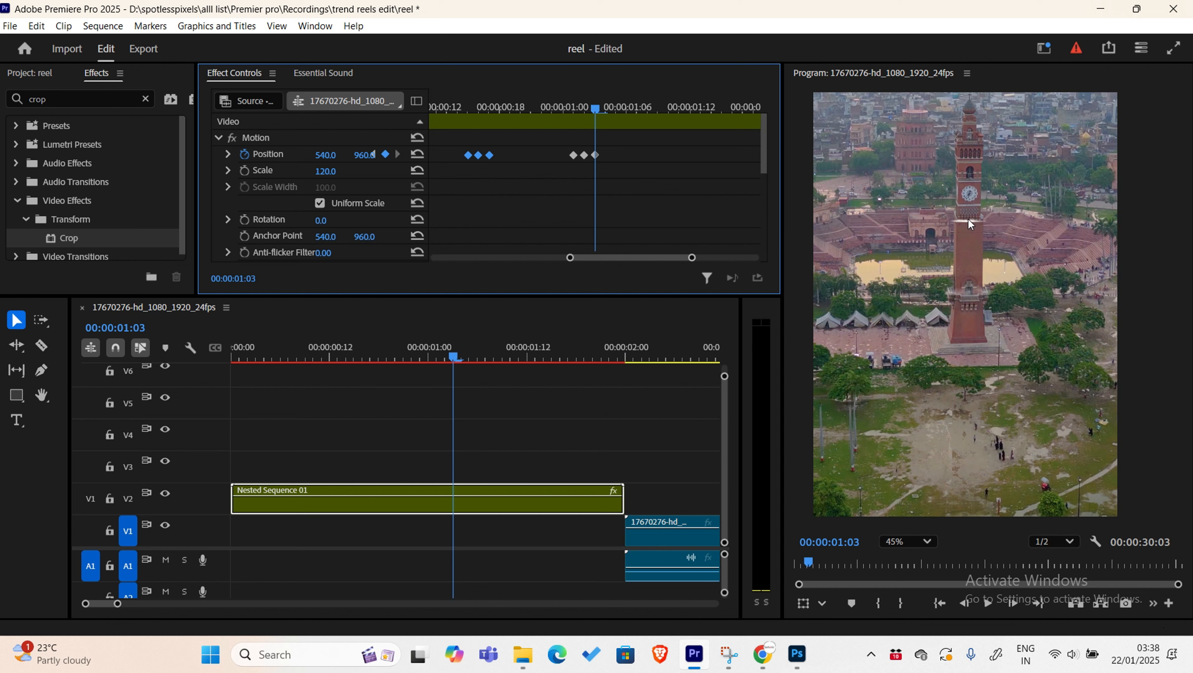
# - Copy the green screen dust clip on V6 inside the nested sequence and paste it into the main sequence at 00:00:01:03
pyautogui.doubleClick(471, 507)
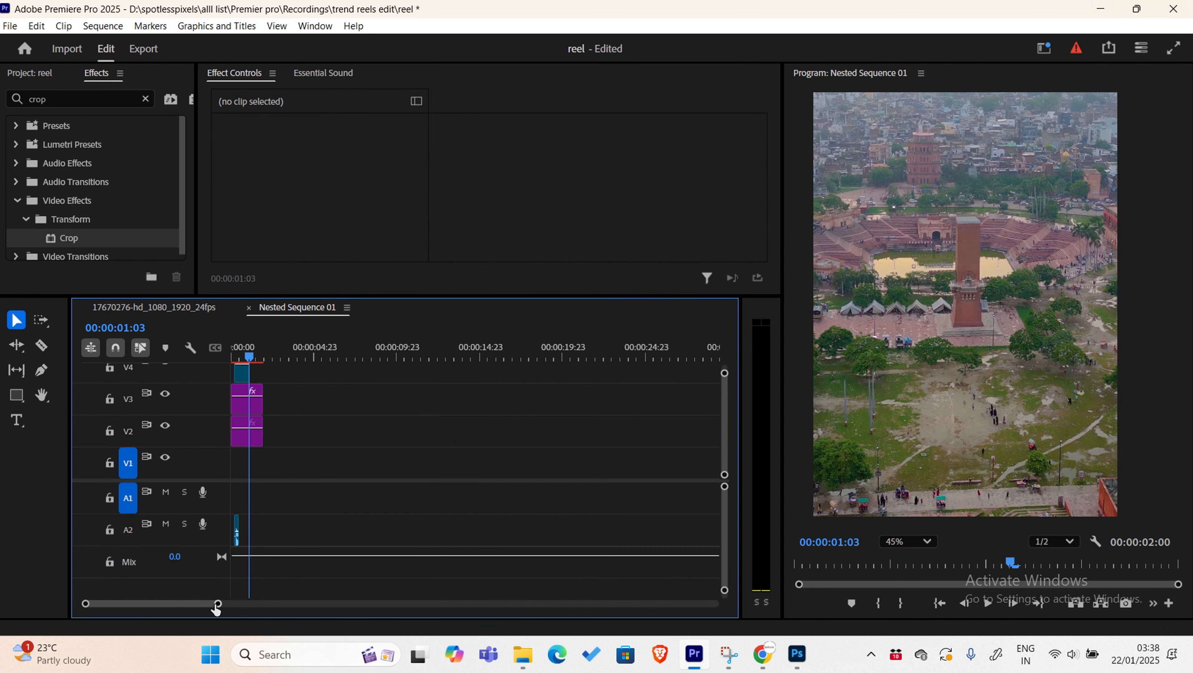
pyautogui.moveTo(217, 604); pyautogui.dragTo(175, 606)
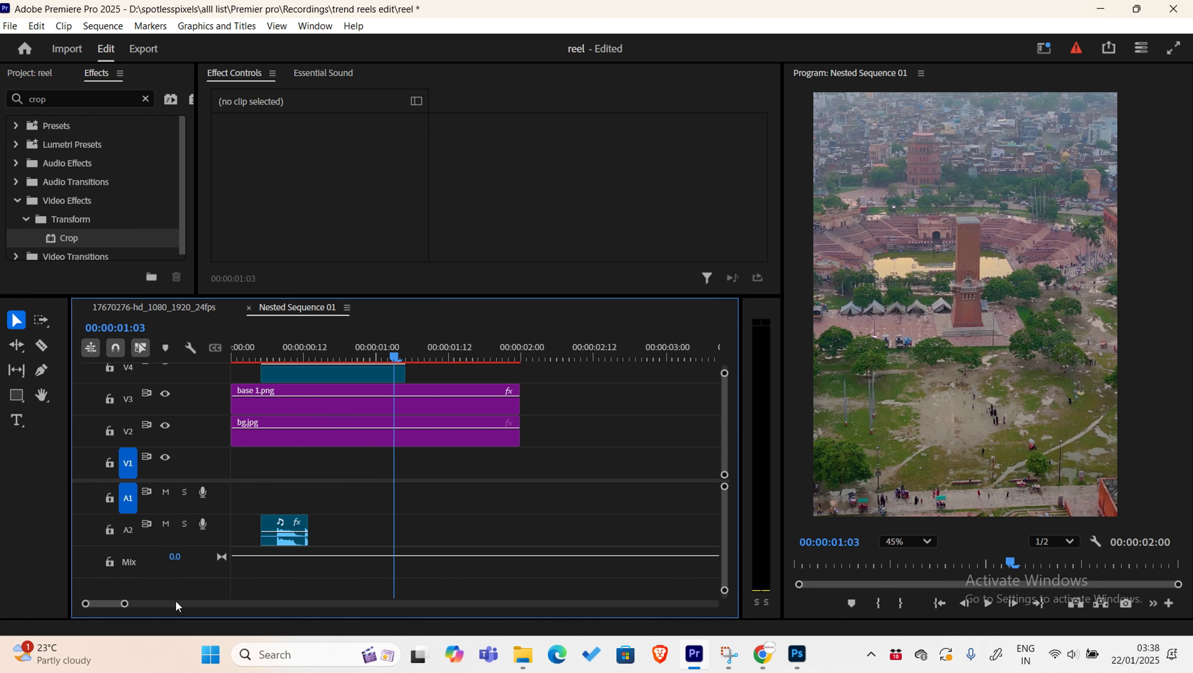
pyautogui.click(339, 371)
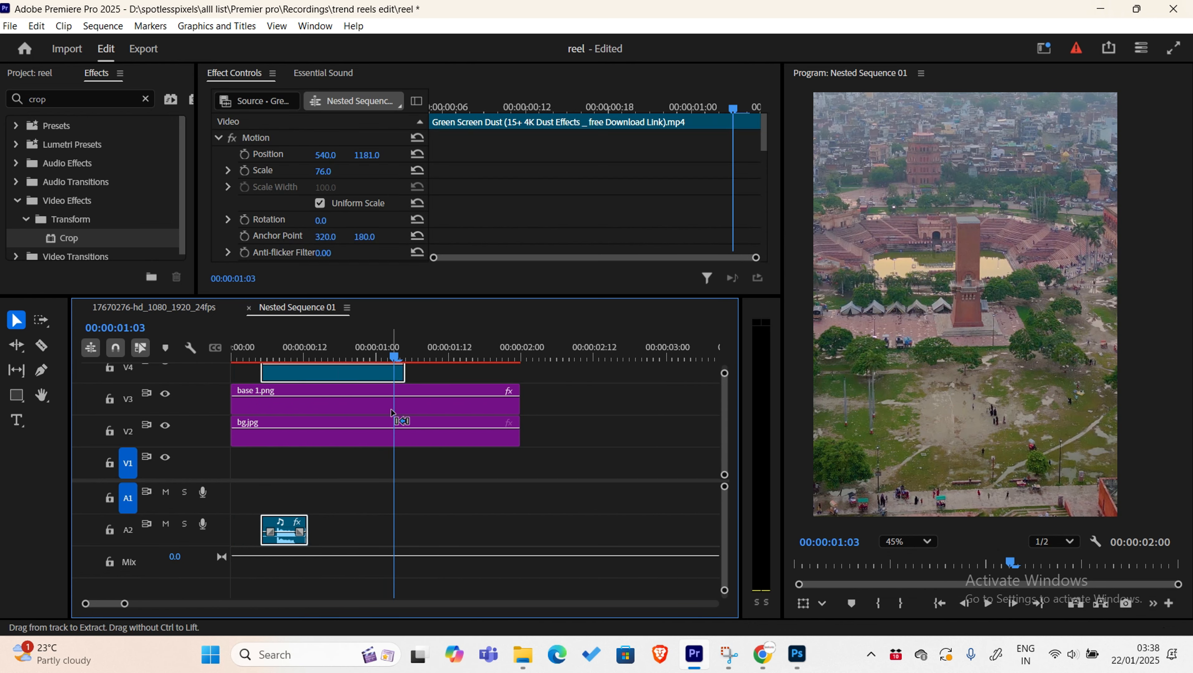
pyautogui.scroll(3, 427, 391)
pyautogui.click(428, 400)
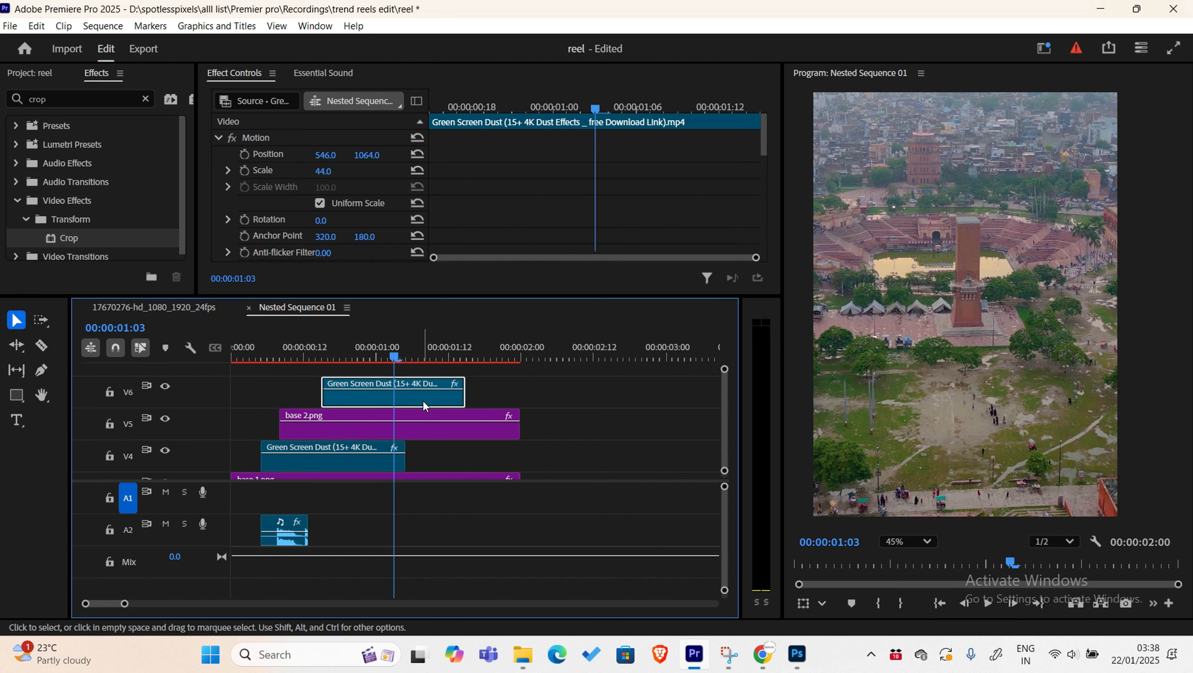
pyautogui.press('Delete')
pyautogui.click(153, 307)
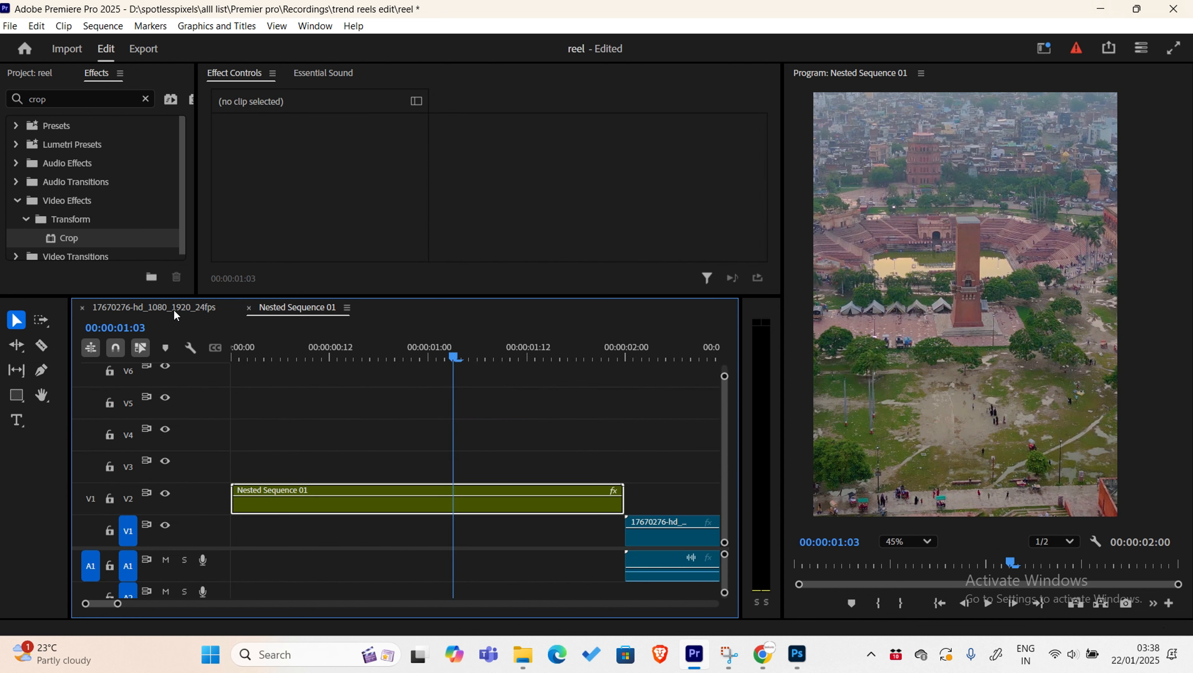
pyautogui.hotkey('ctrl', 'v')
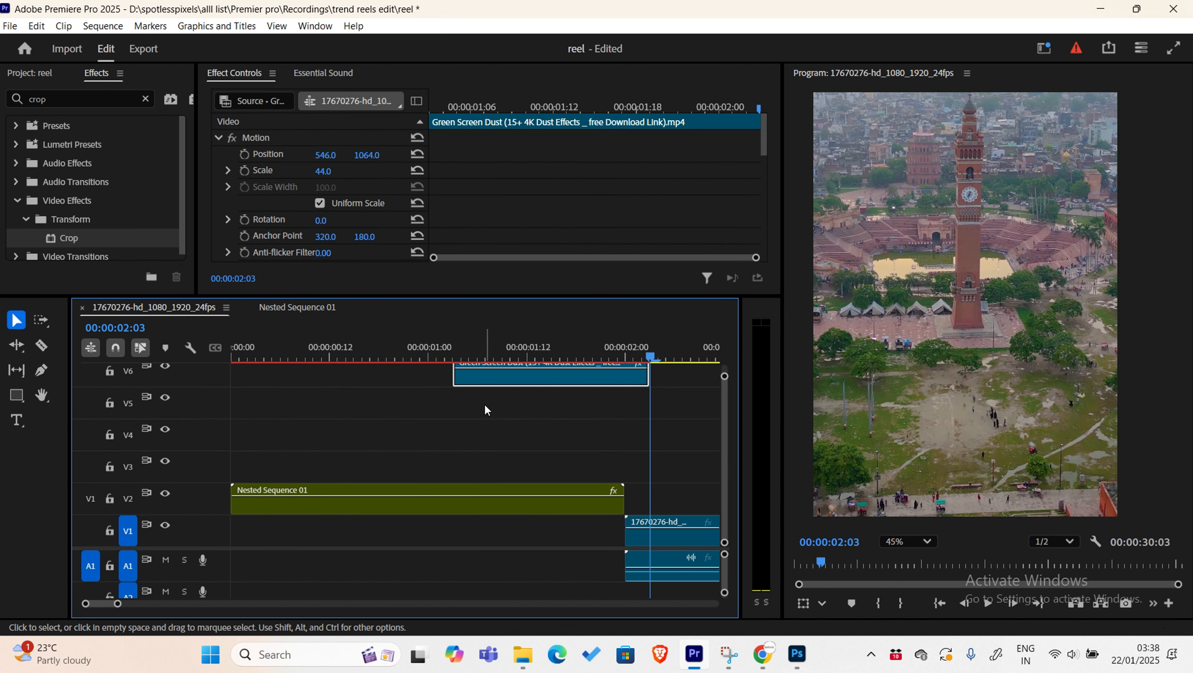
# - Examine the nested sequence's Position keyframes around the clock section's landing, ending at 00:00:01:03
pyautogui.press('Left')
pyautogui.moveTo(756, 258); pyautogui.dragTo(511, 255)
pyautogui.click(477, 507)
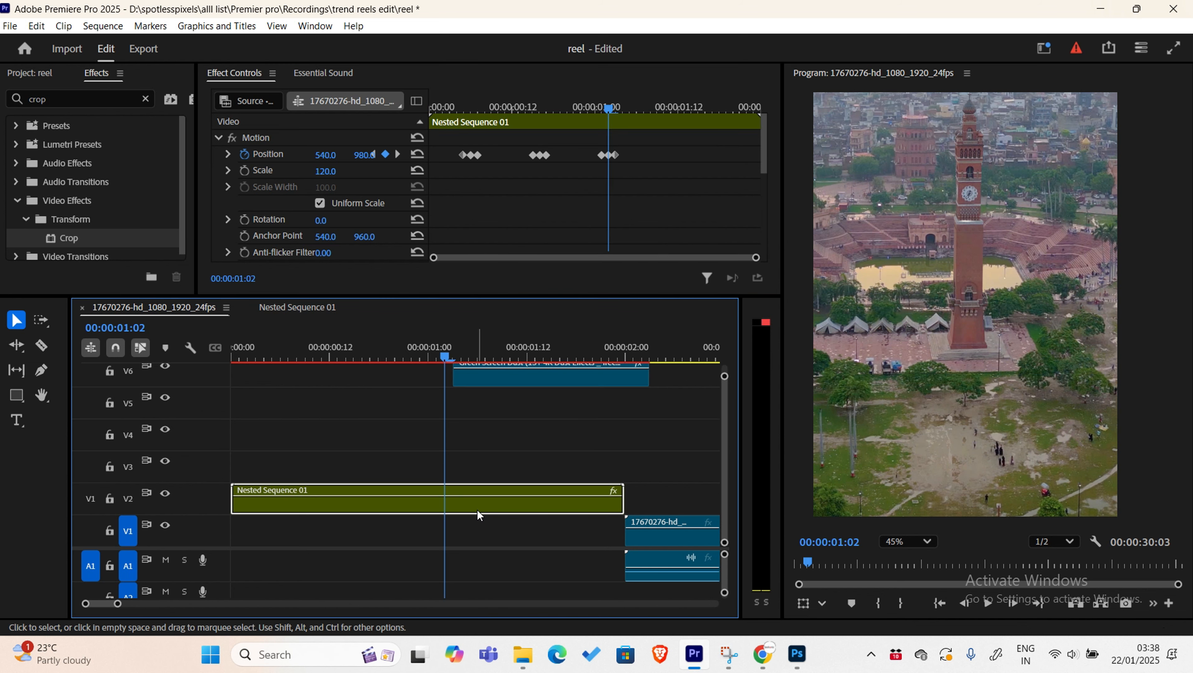
pyautogui.moveTo(756, 258); pyautogui.dragTo(643, 258)
pyautogui.click(606, 109)
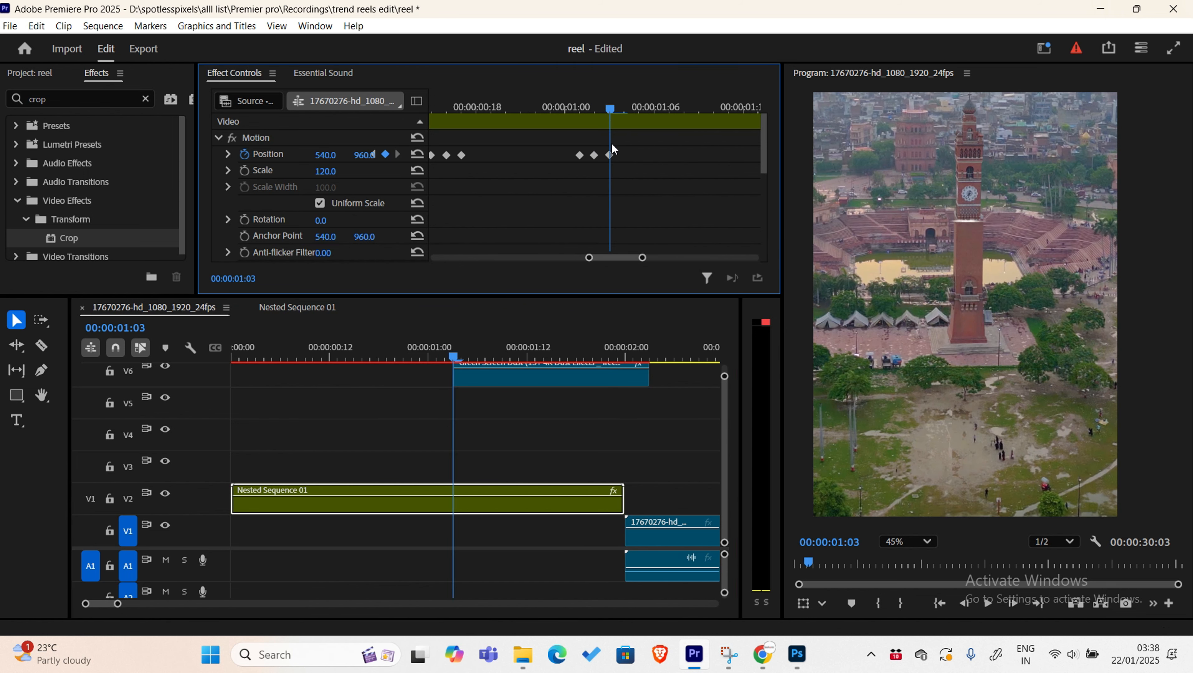
pyautogui.moveTo(623, 499); pyautogui.dragTo(459, 499)
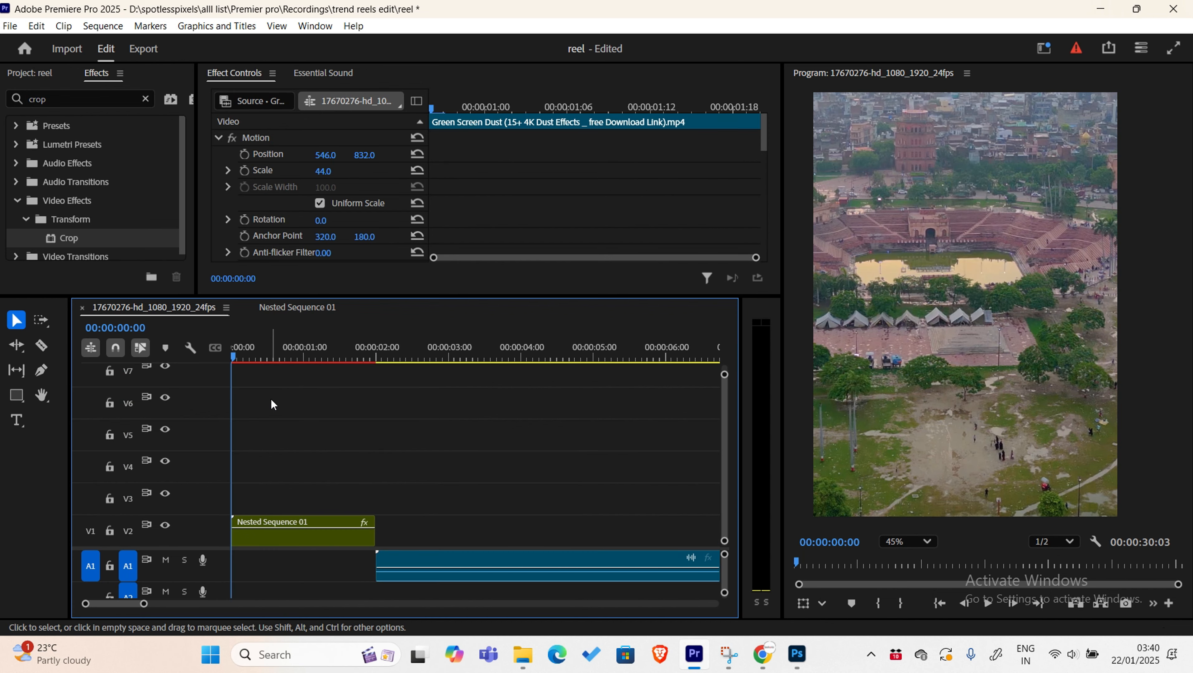
# - Move the green screen dust clip from V8 to V4 so it ends with the nested sequence, and play the reel
pyautogui.scroll(2, 283, 398)
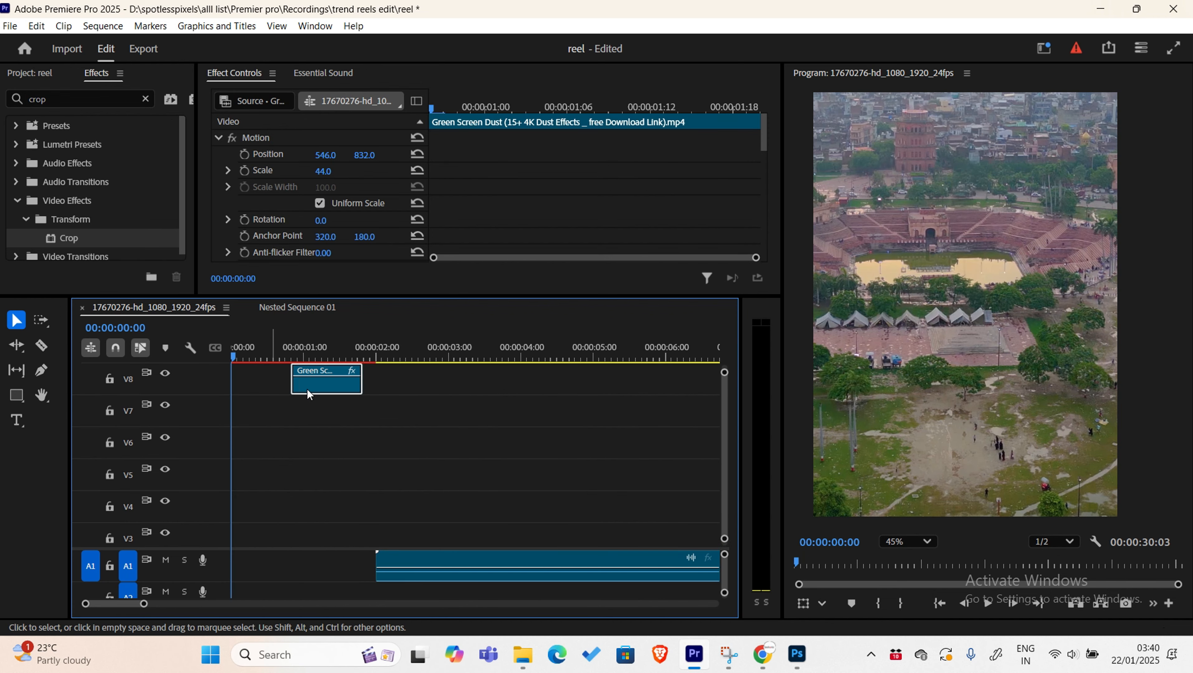
pyautogui.moveTo(294, 356); pyautogui.dragTo(306, 514)
pyautogui.scroll(-2, 307, 471)
pyautogui.press('space')
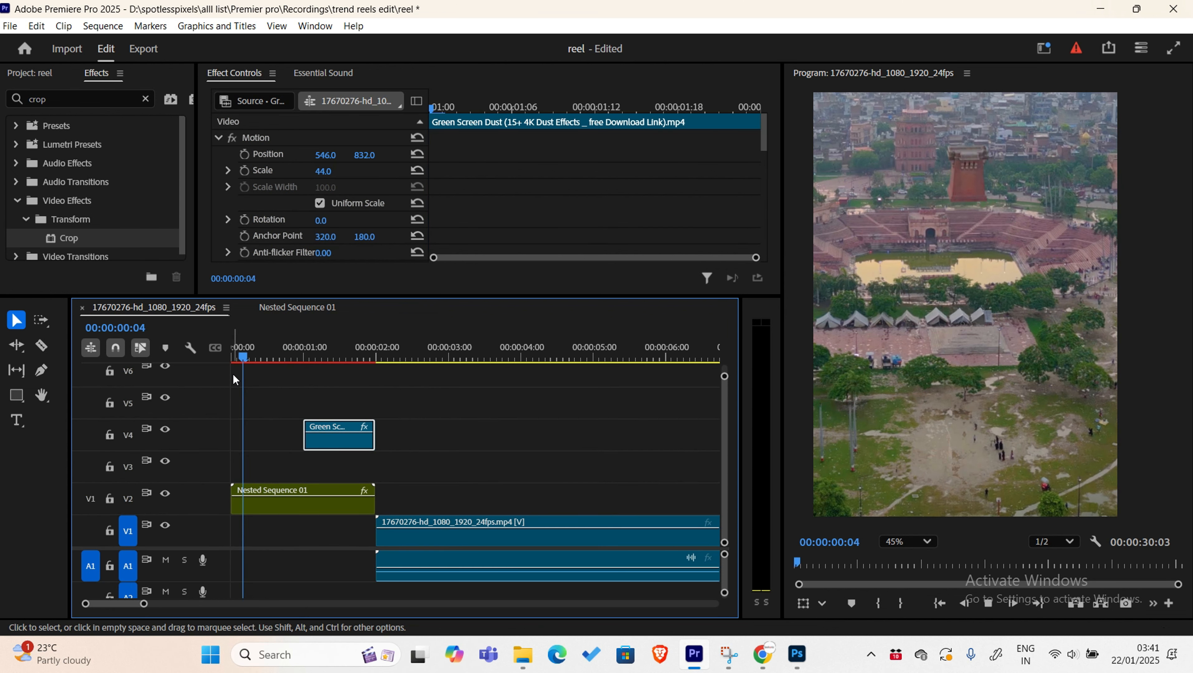
# - Trim the end of the nested sequence on V2 to its last Position keyframe at 00:00:01:03
pyautogui.press('space')
pyautogui.click(303, 354)
pyautogui.moveTo(303, 354); pyautogui.dragTo(314, 357)
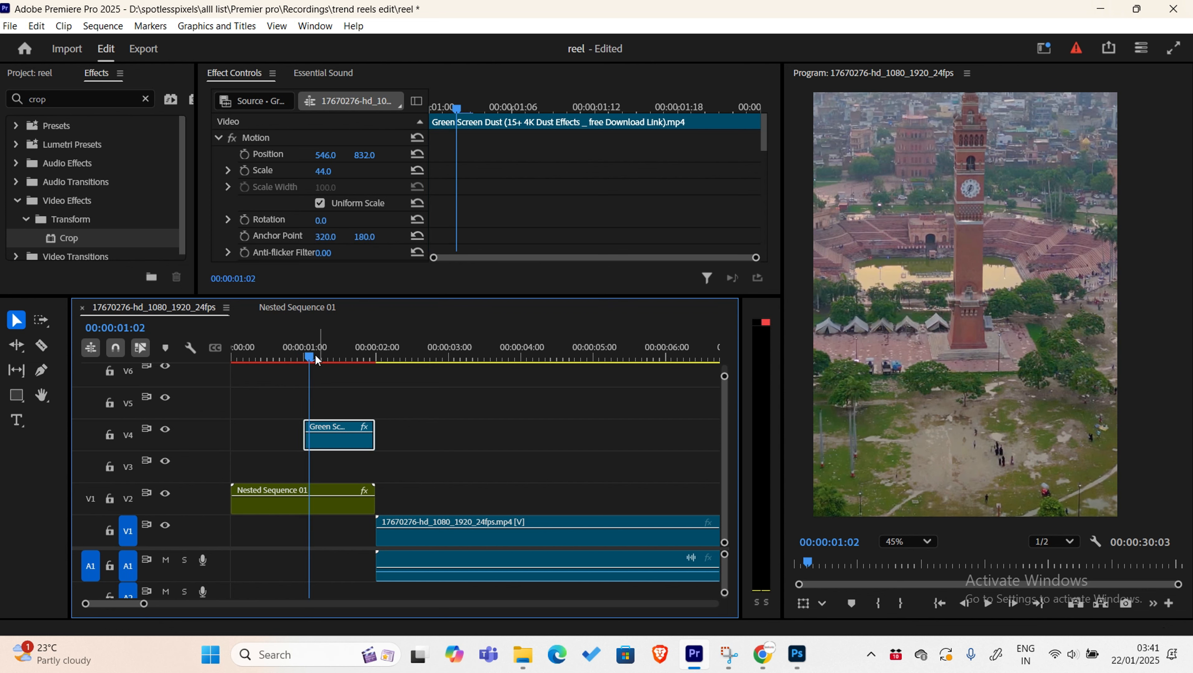
pyautogui.click(324, 494)
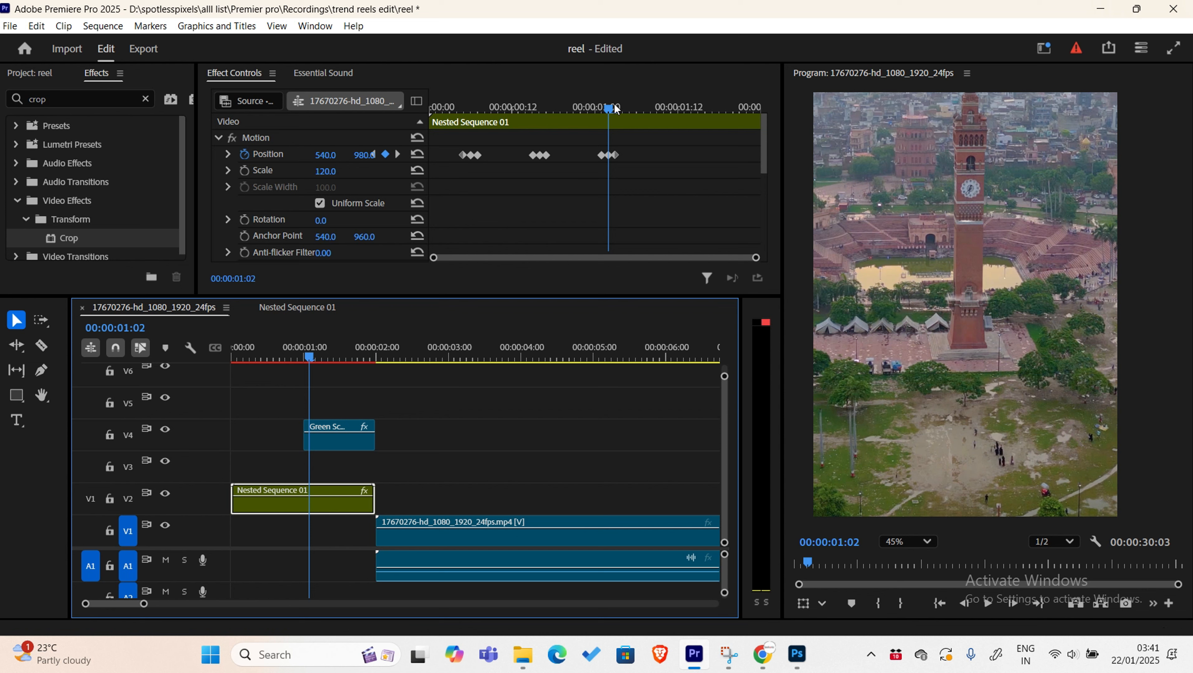
pyautogui.moveTo(610, 106); pyautogui.dragTo(617, 105)
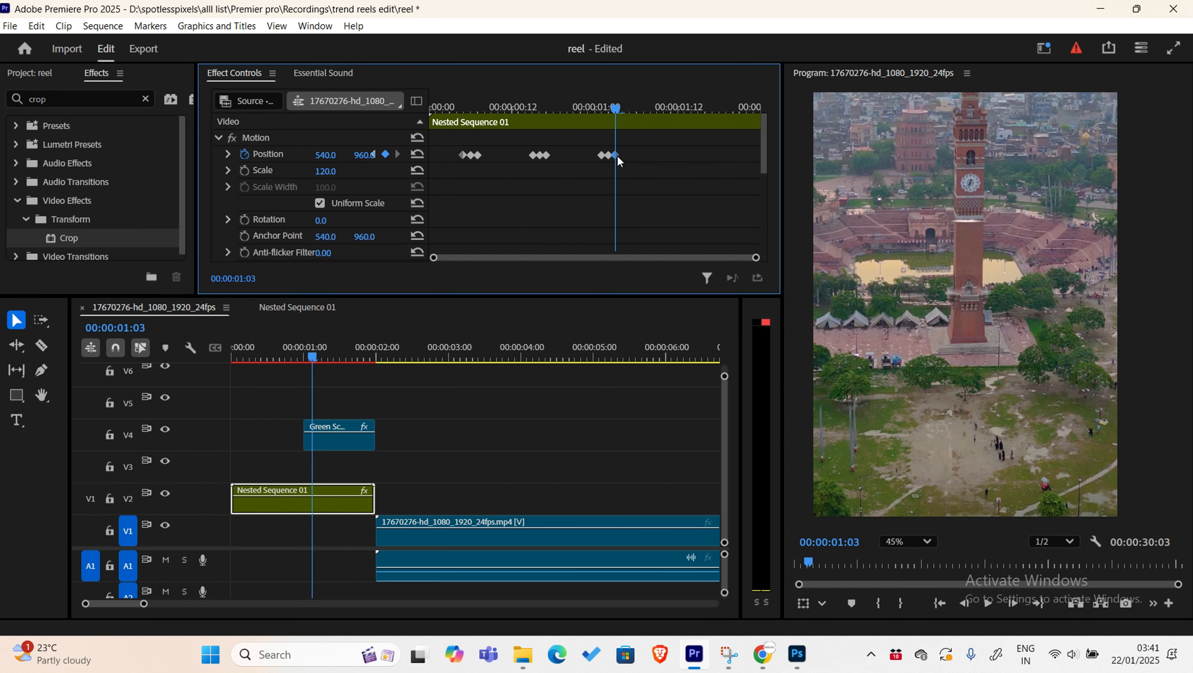
pyautogui.moveTo(375, 495); pyautogui.dragTo(312, 486)
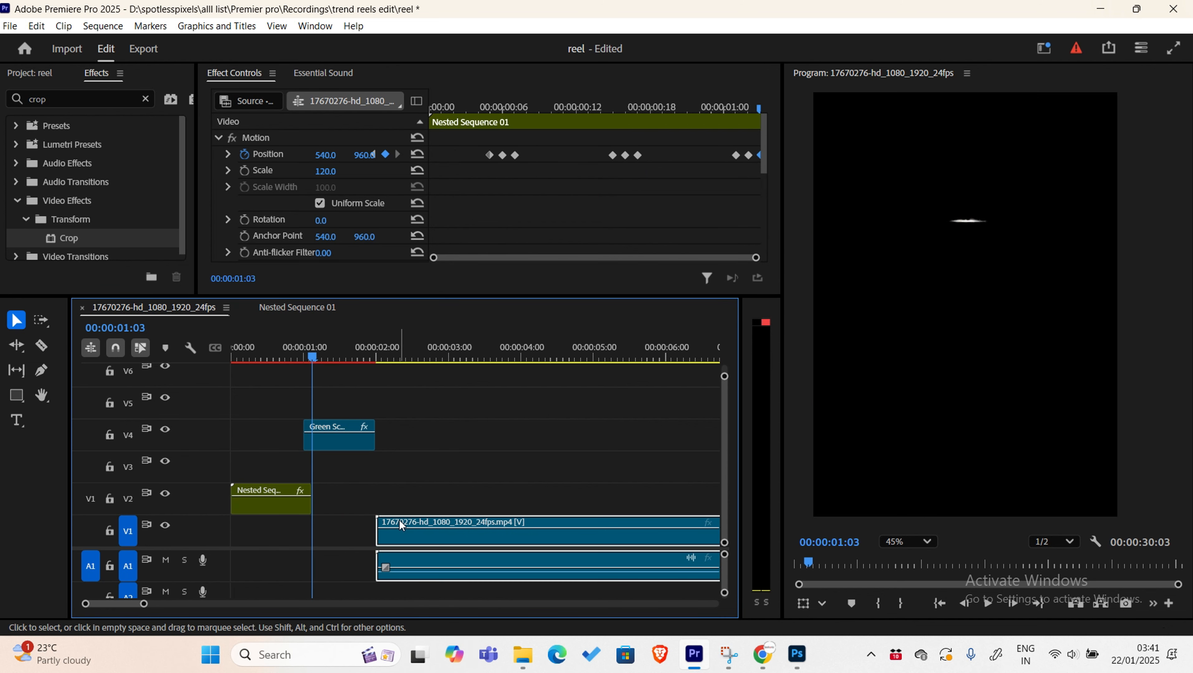
# - Move the 17670276-hd_1080_1920_24fps.mp4 clip to V2 directly after the nested sequence, and play the reel from the start
pyautogui.moveTo(401, 524); pyautogui.dragTo(357, 489)
pyautogui.press('space')
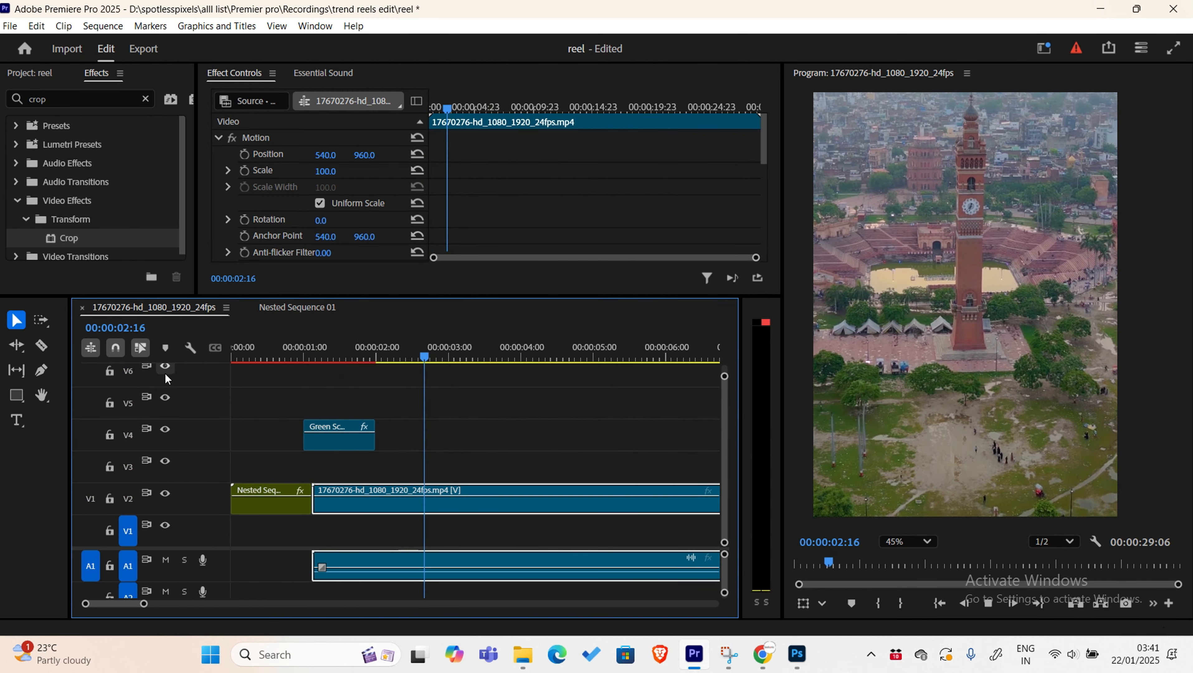
pyautogui.press('space')
pyautogui.press('Home')
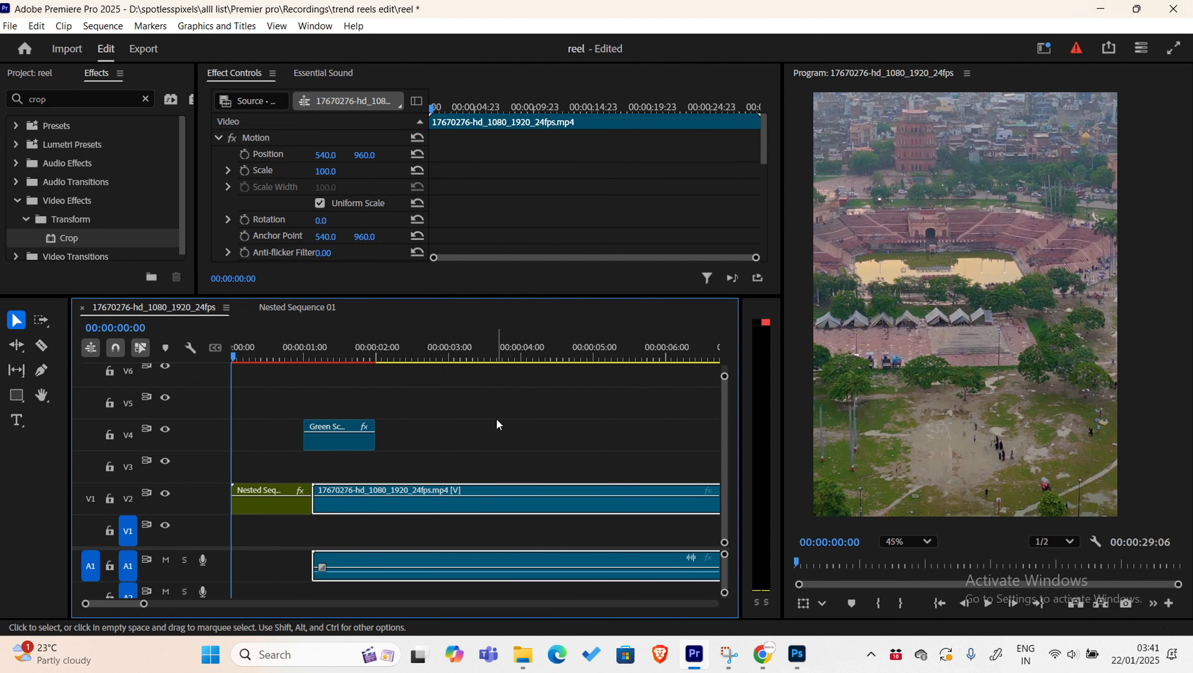
pyautogui.press('space')
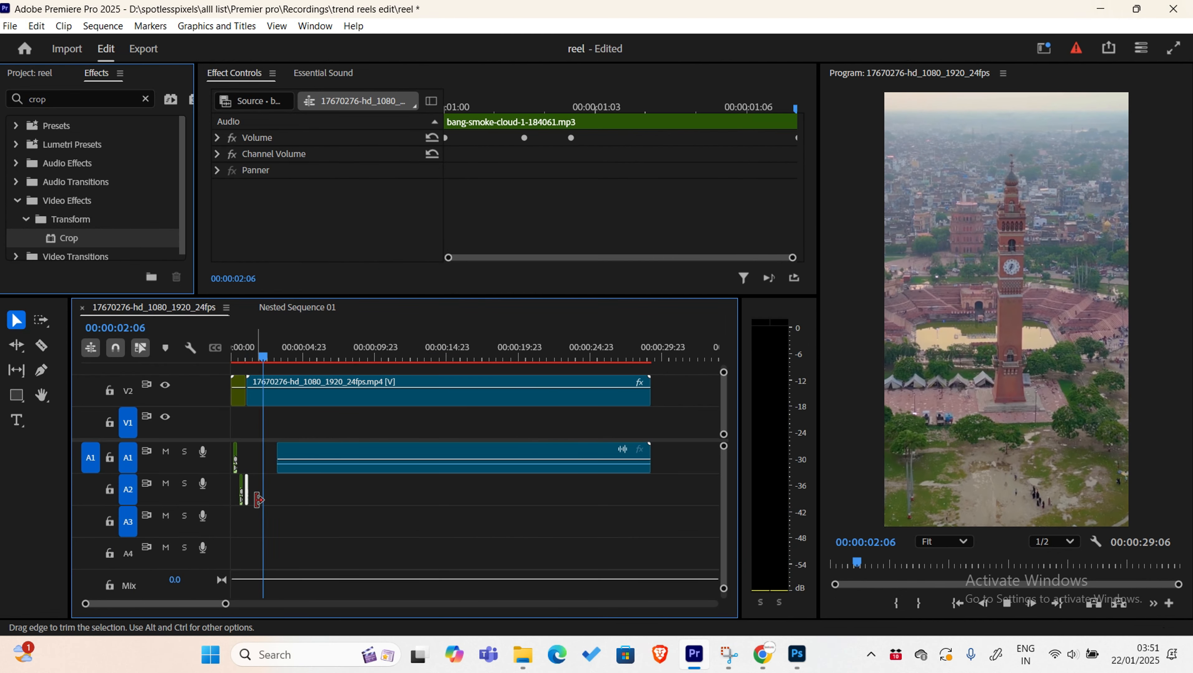